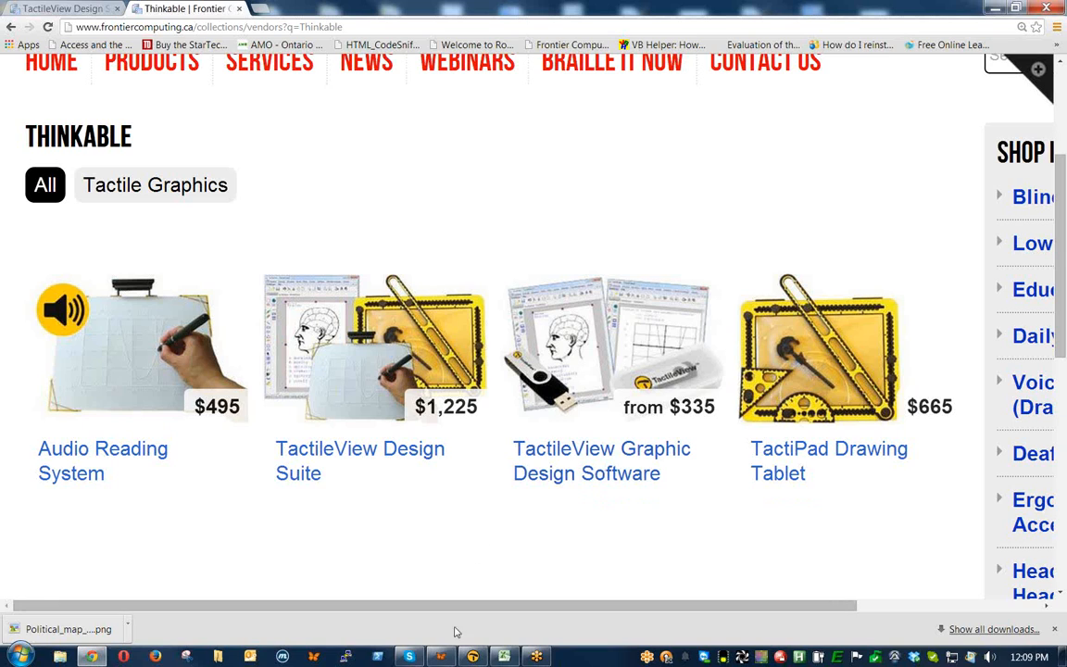
# Switch to TactileView and clear the placeholder text "Title" from the braille text label near the page's upper-left corner
pyautogui.moveTo(473, 656)
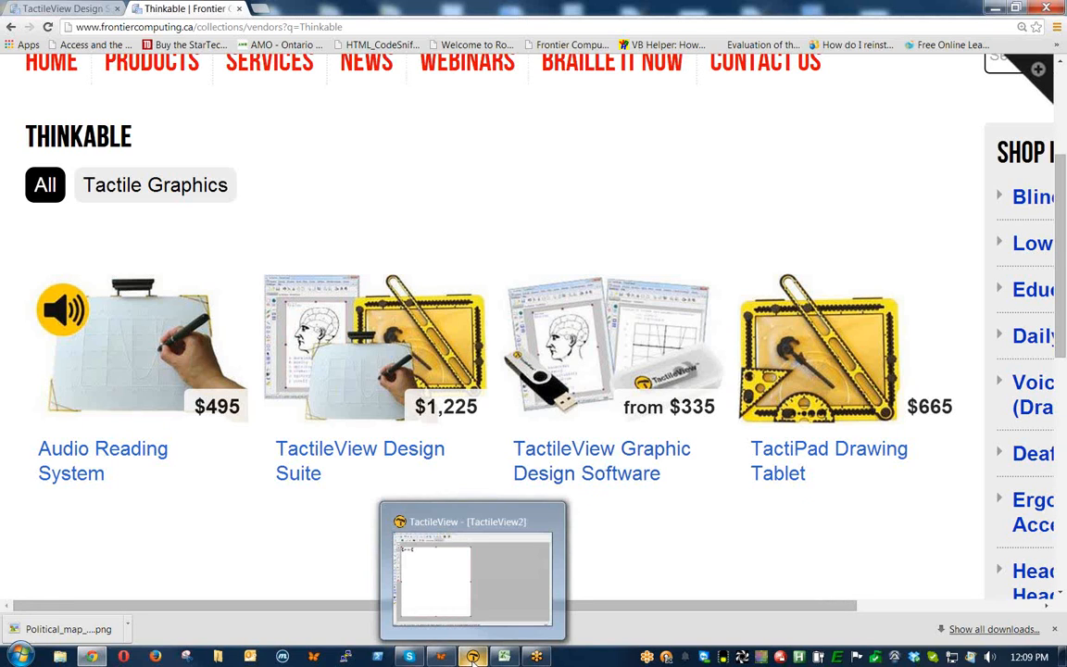
pyautogui.click(473, 656)
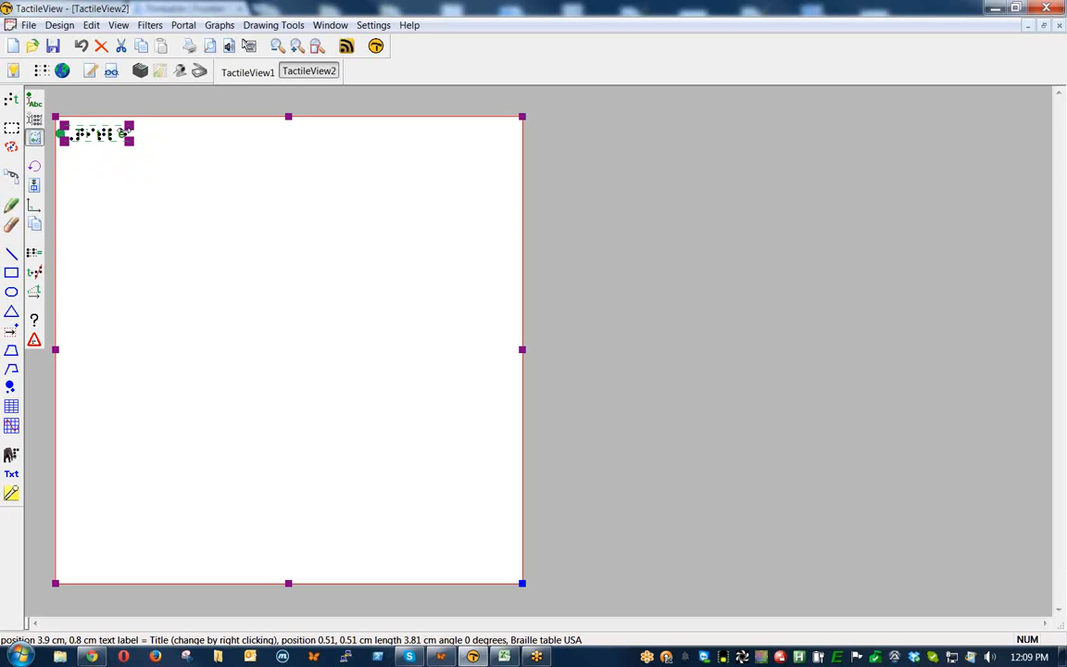
pyautogui.scroll(6, 124, 131)
pyautogui.scroll(3, 124, 132)
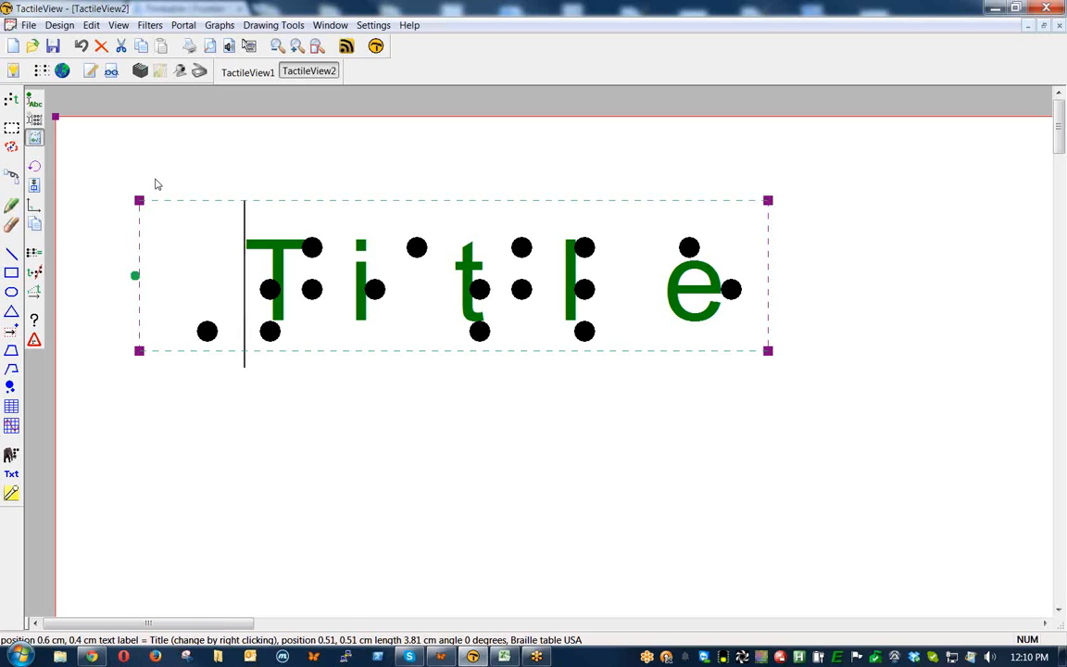
pyautogui.press('Delete')
pyautogui.press('Delete')
pyautogui.press('Delete')
pyautogui.press('Delete')
pyautogui.press('Delete')
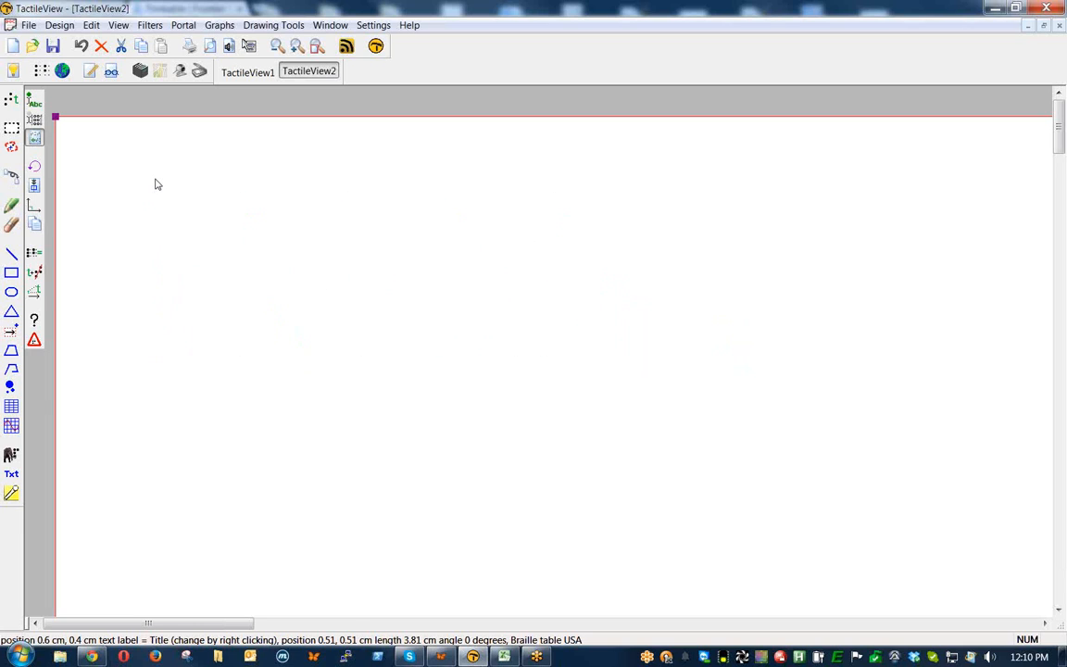
# Enter "Random Graphics" as the text of the braille title label
pyautogui.write('Ran')
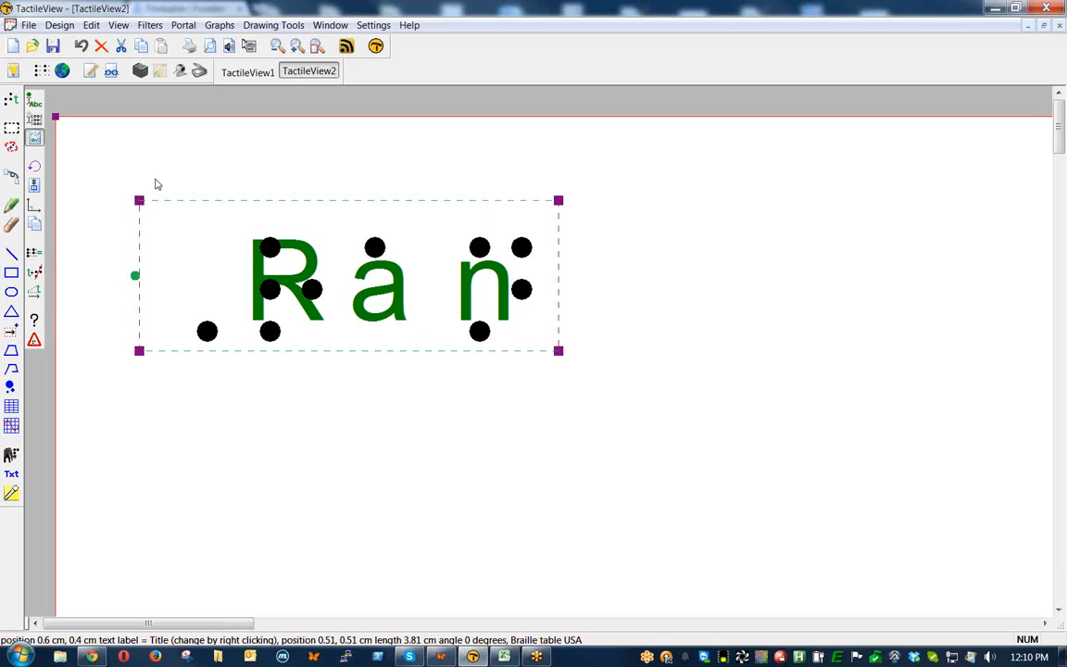
pyautogui.write('dom')
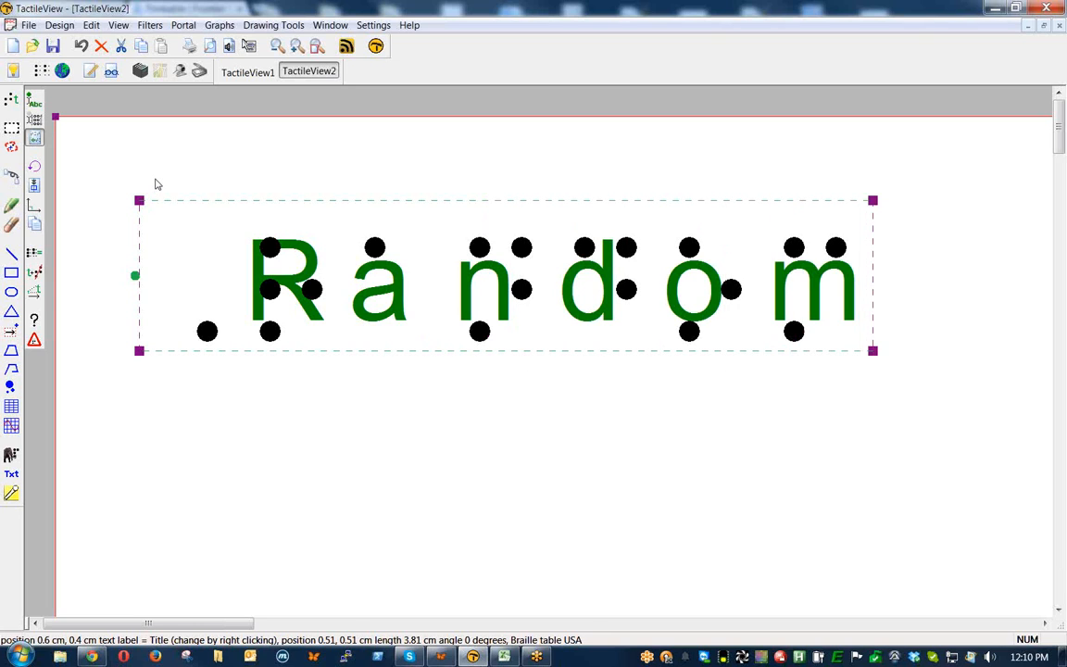
pyautogui.write(' T')
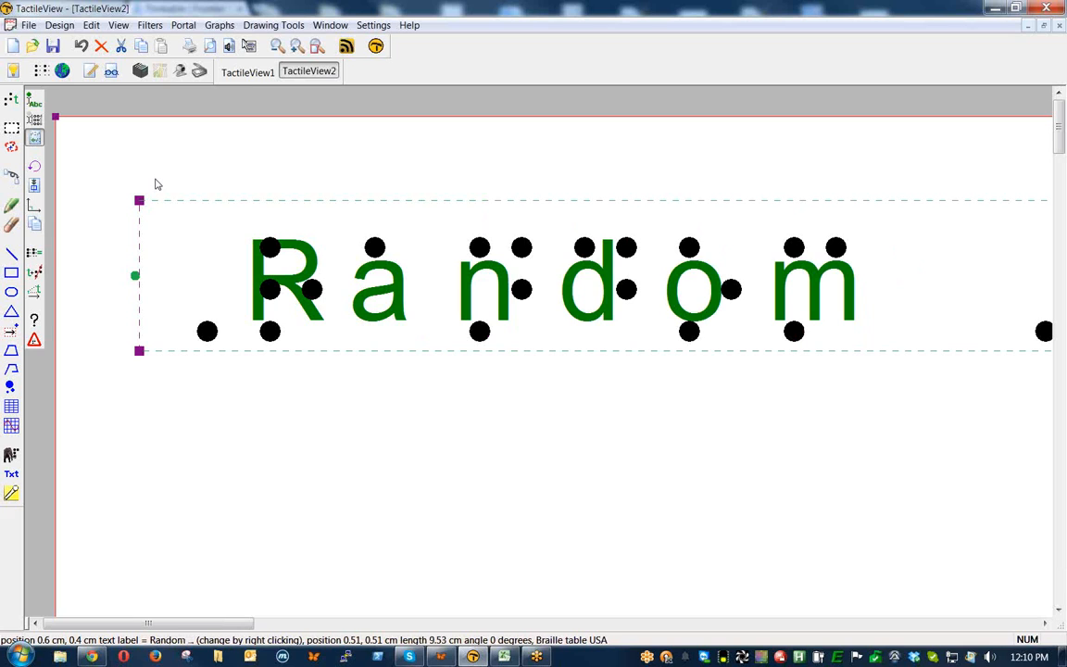
pyautogui.scroll(-2, 509, 364)
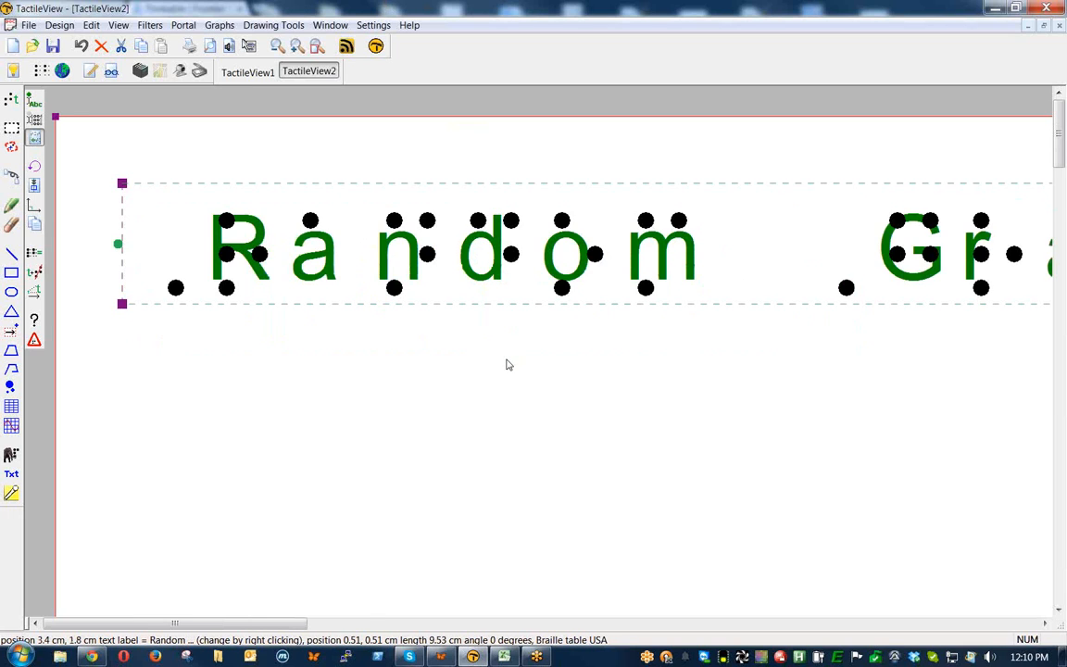
pyautogui.moveTo(332, 621); pyautogui.dragTo(385, 629)
pyautogui.write('cs')
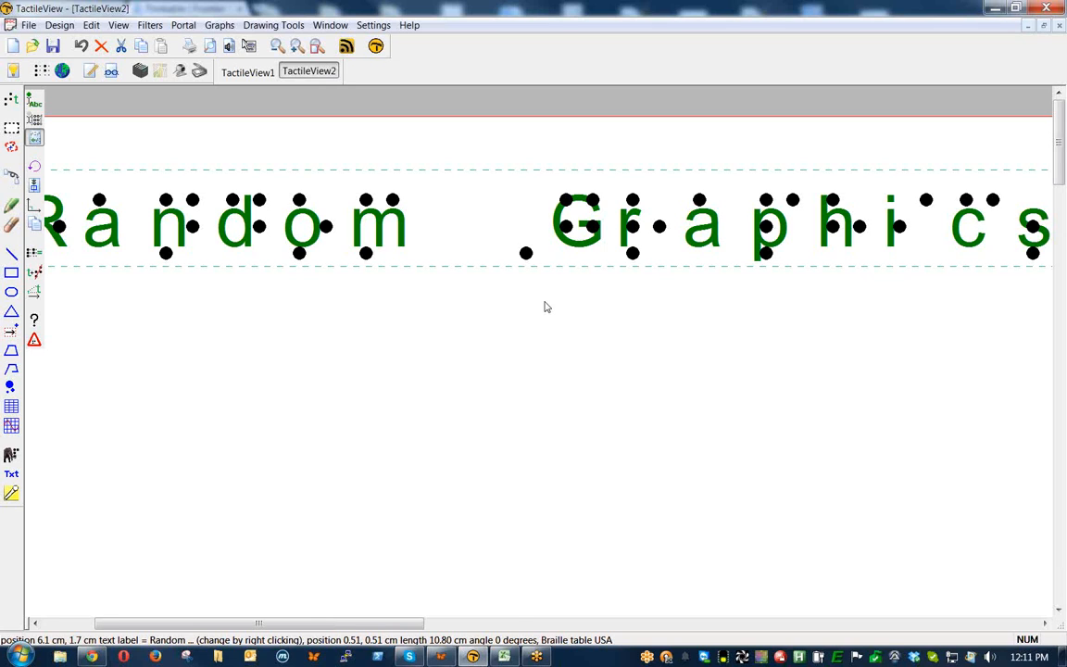
pyautogui.scroll(-2, 547, 307)
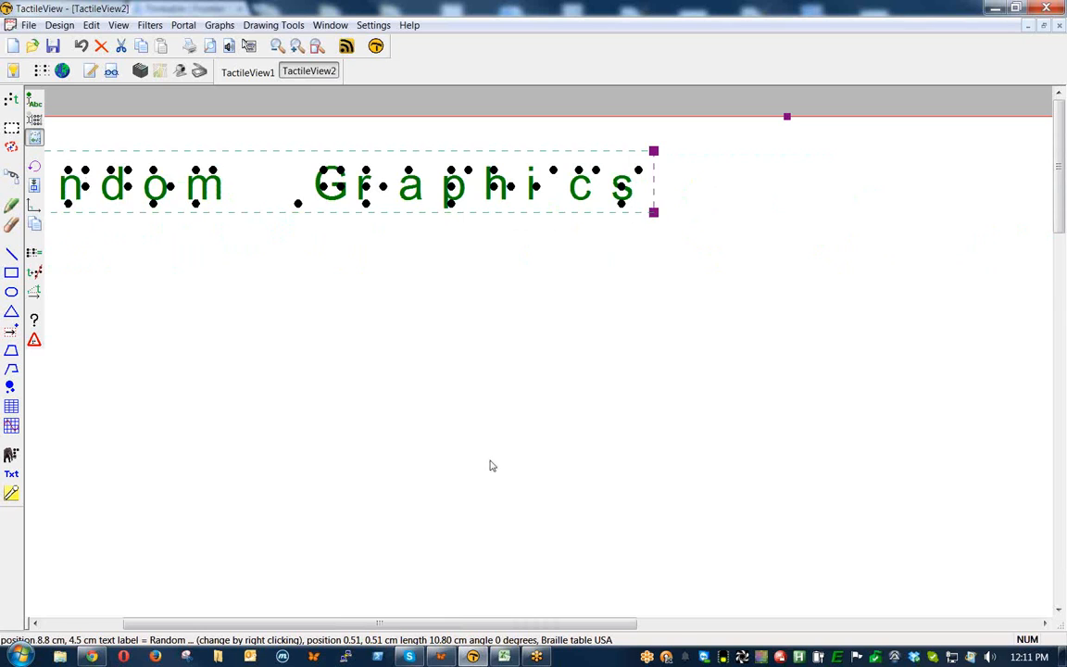
pyautogui.moveTo(477, 626); pyautogui.dragTo(412, 626)
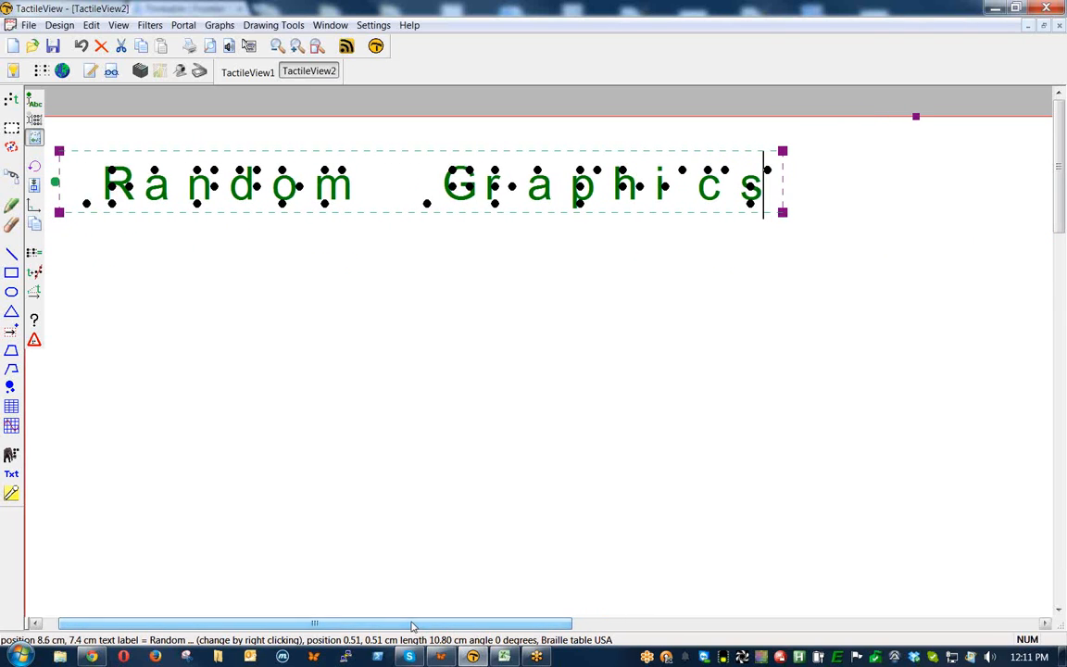
pyautogui.click(825, 287)
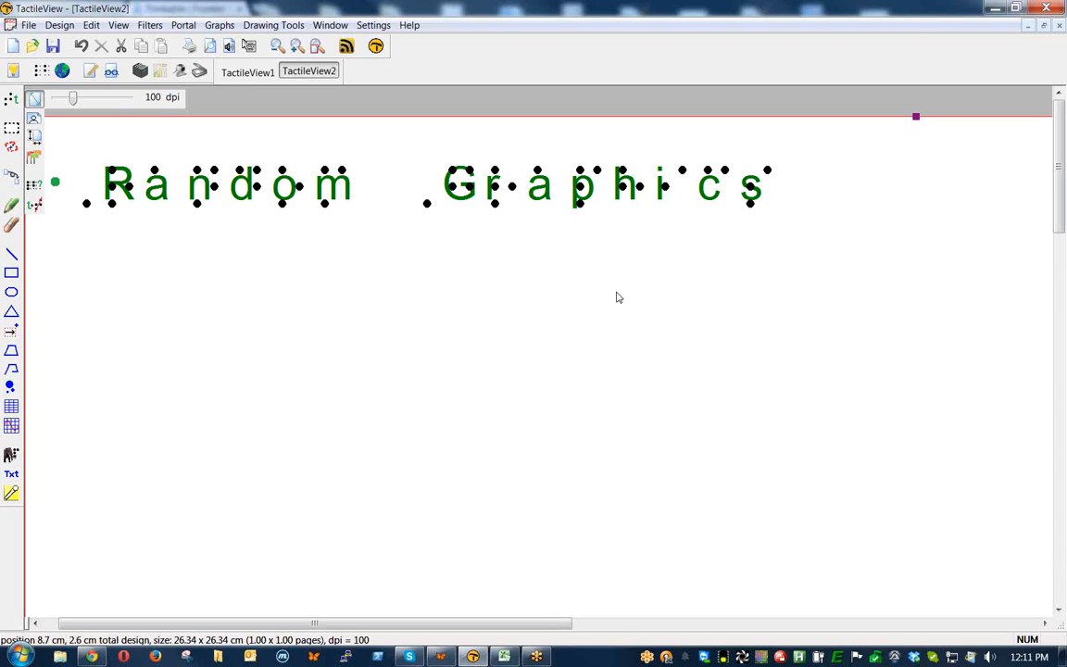
# Move the "Random Graphics" title label to roughly the horizontal centre of the page, near its upper edge
pyautogui.click(469, 183)
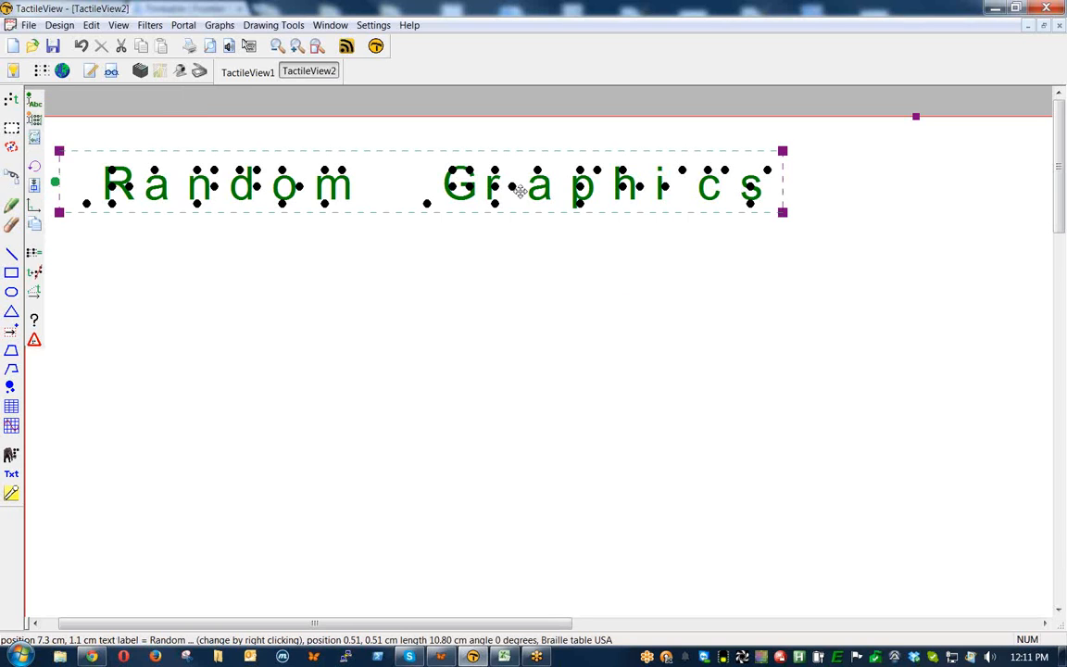
pyautogui.moveTo(525, 174); pyautogui.dragTo(777, 173)
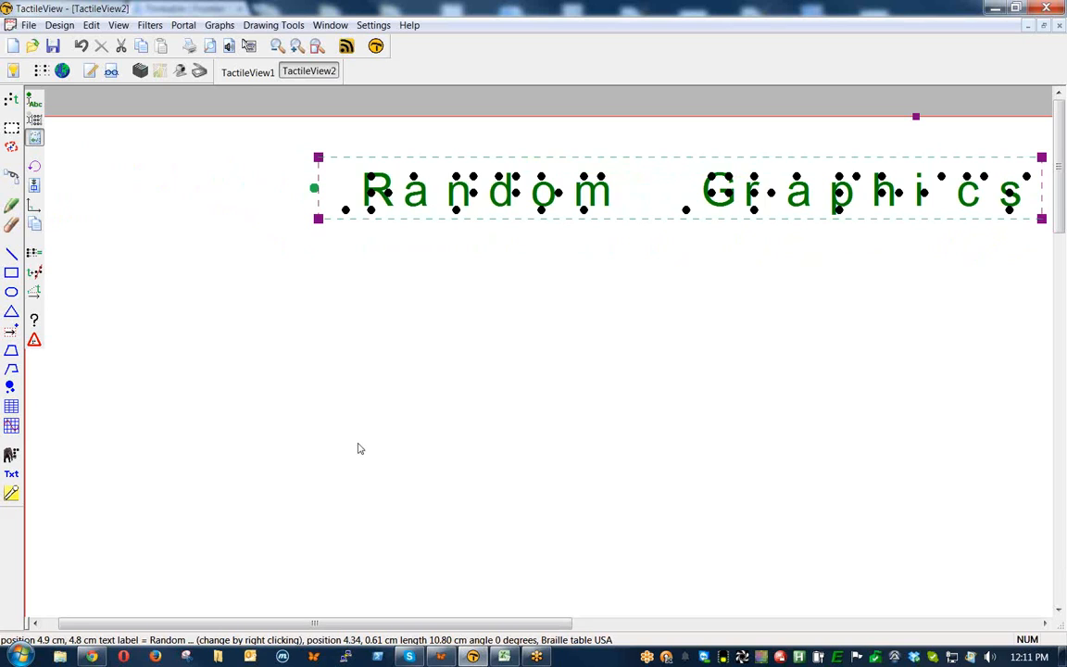
pyautogui.scroll(-1, 359, 447)
pyautogui.scroll(-2, 359, 447)
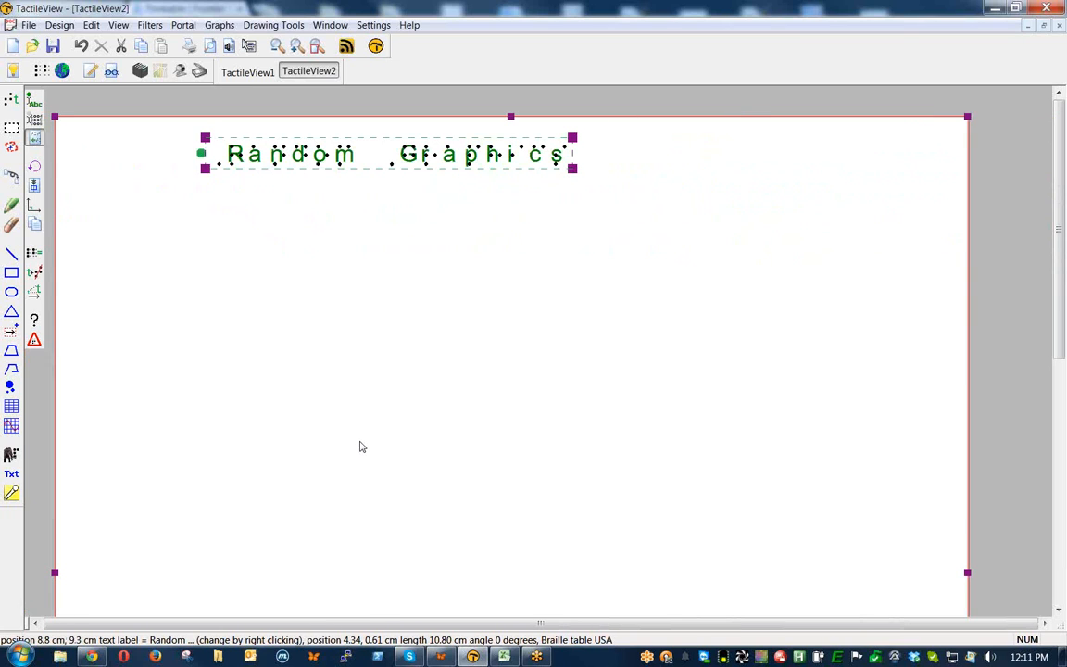
pyautogui.moveTo(483, 161); pyautogui.dragTo(590, 167)
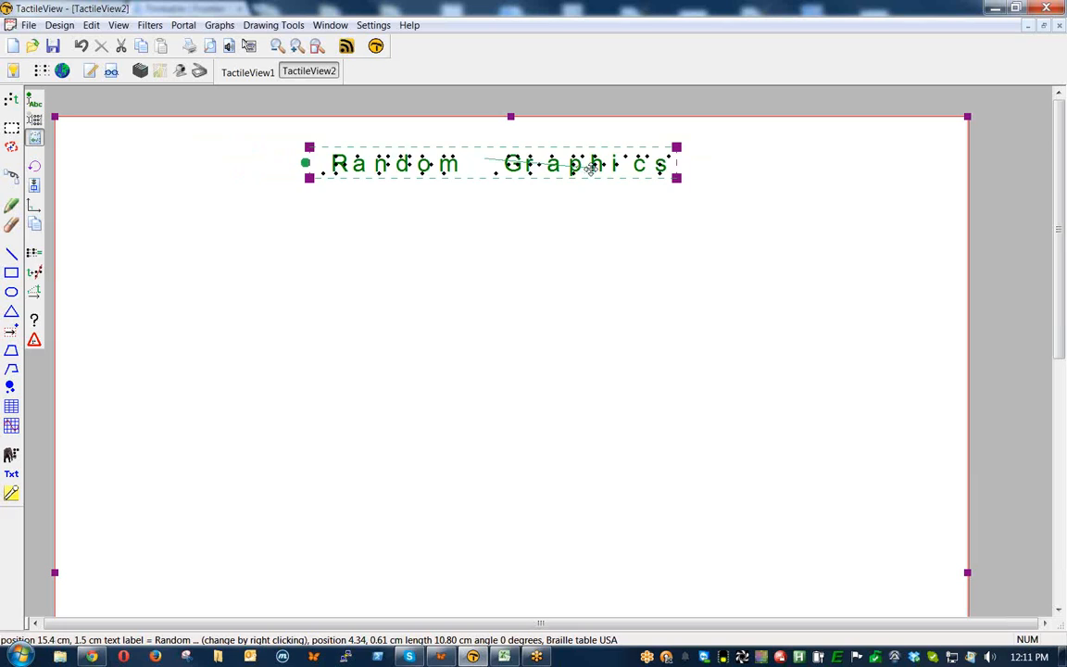
pyautogui.click(553, 231)
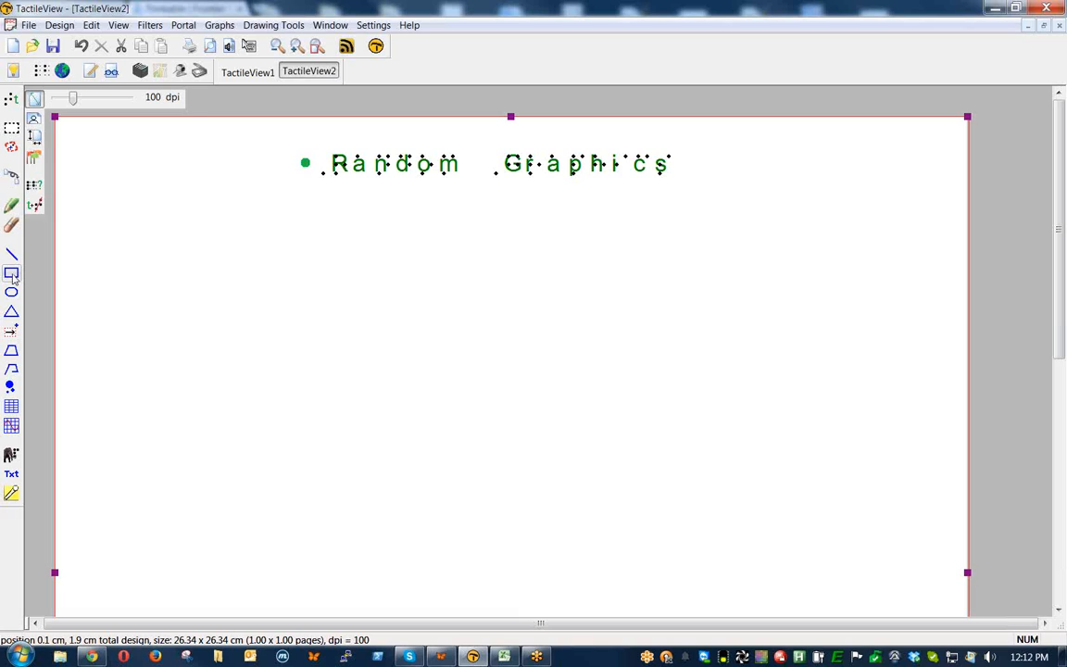
# Draw a rectangle below the title in the left part of the page and resize it to about 5.5 x 3.4 cm
pyautogui.click(12, 274)
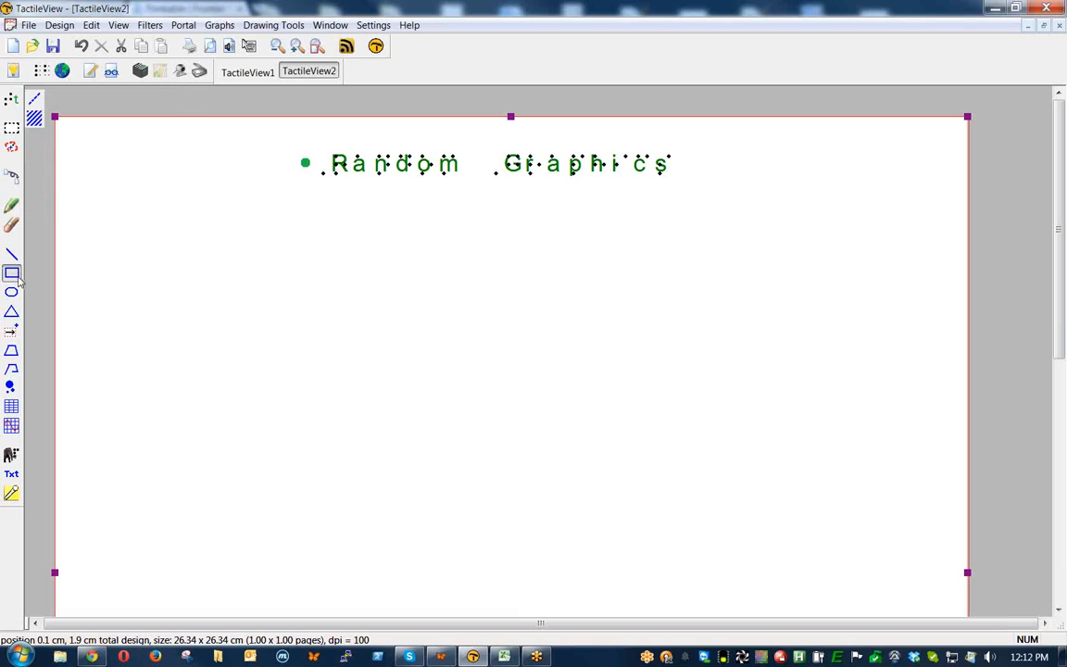
pyautogui.click(144, 267)
pyautogui.moveTo(184, 285); pyautogui.dragTo(302, 358)
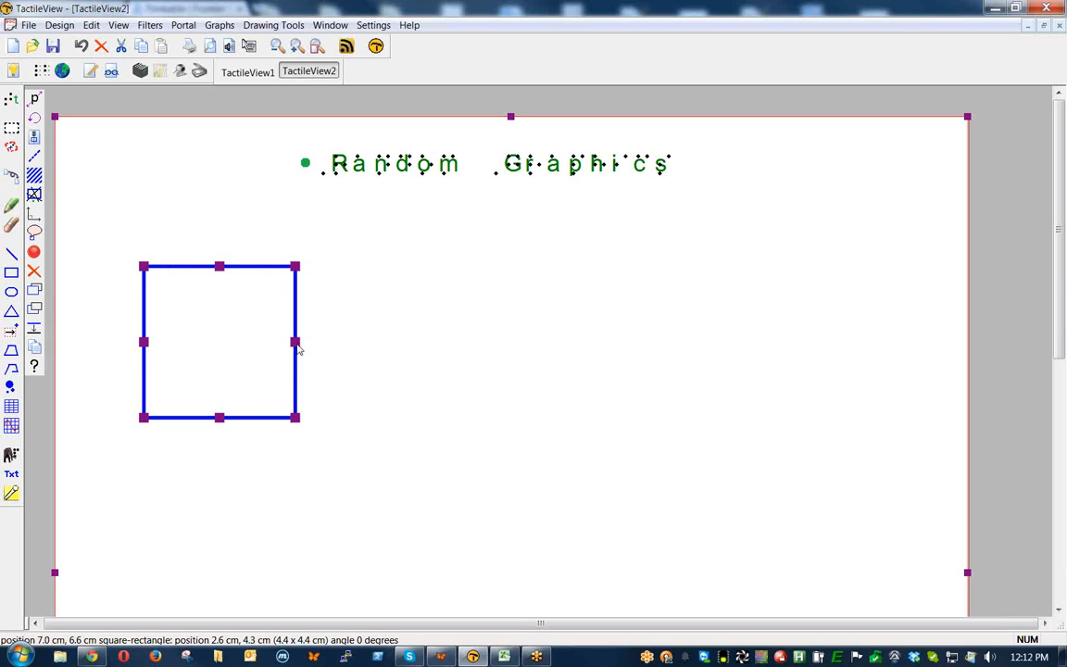
pyautogui.moveTo(297, 347); pyautogui.dragTo(446, 341)
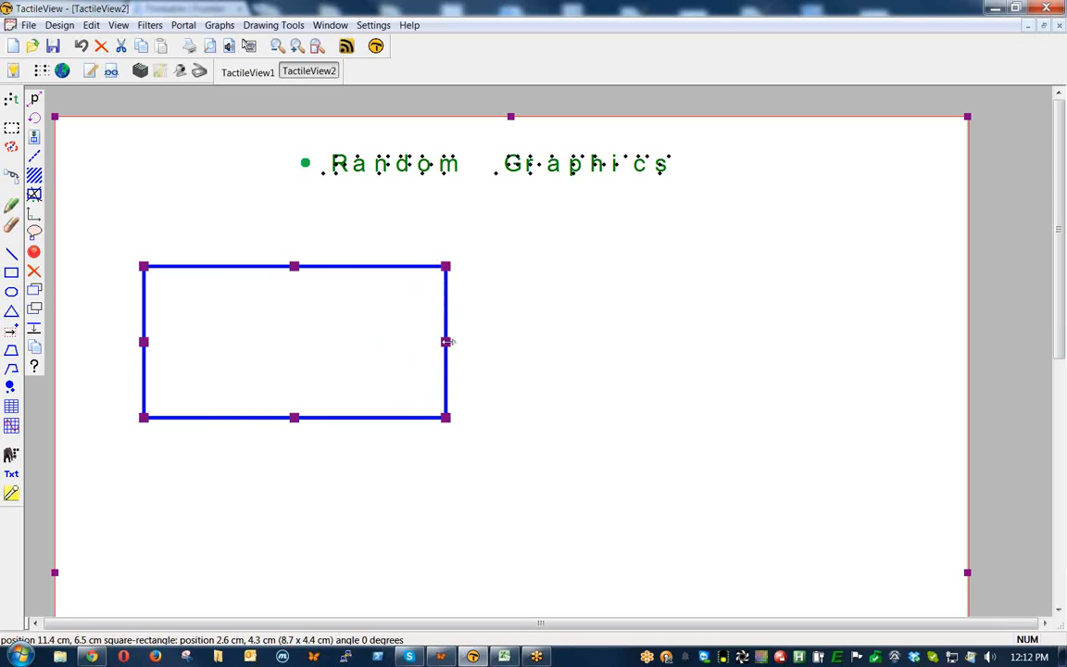
pyautogui.moveTo(446, 341); pyautogui.dragTo(332, 382)
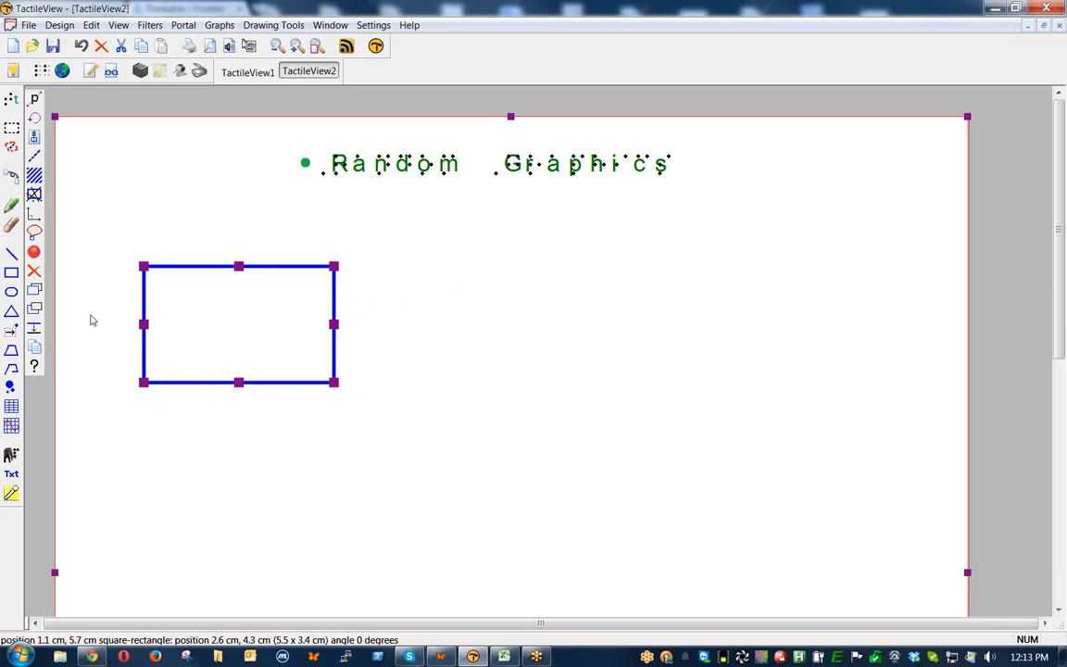
# Draw a circle about 4.6 cm wide beside the rectangle and stretch it vertically into an ellipse about 4.6 x 5.9 cm
pyautogui.click(12, 292)
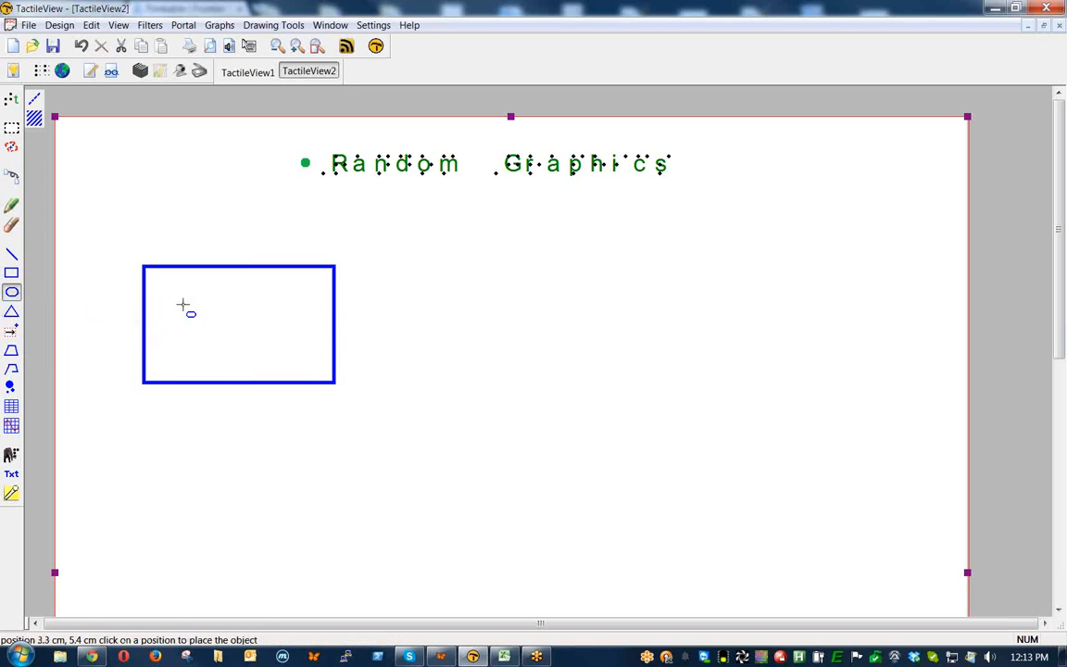
pyautogui.moveTo(467, 286)
pyautogui.mouseDown()
pyautogui.moveTo(543, 359)
pyautogui.moveTo(630, 414)
pyautogui.mouseUp()
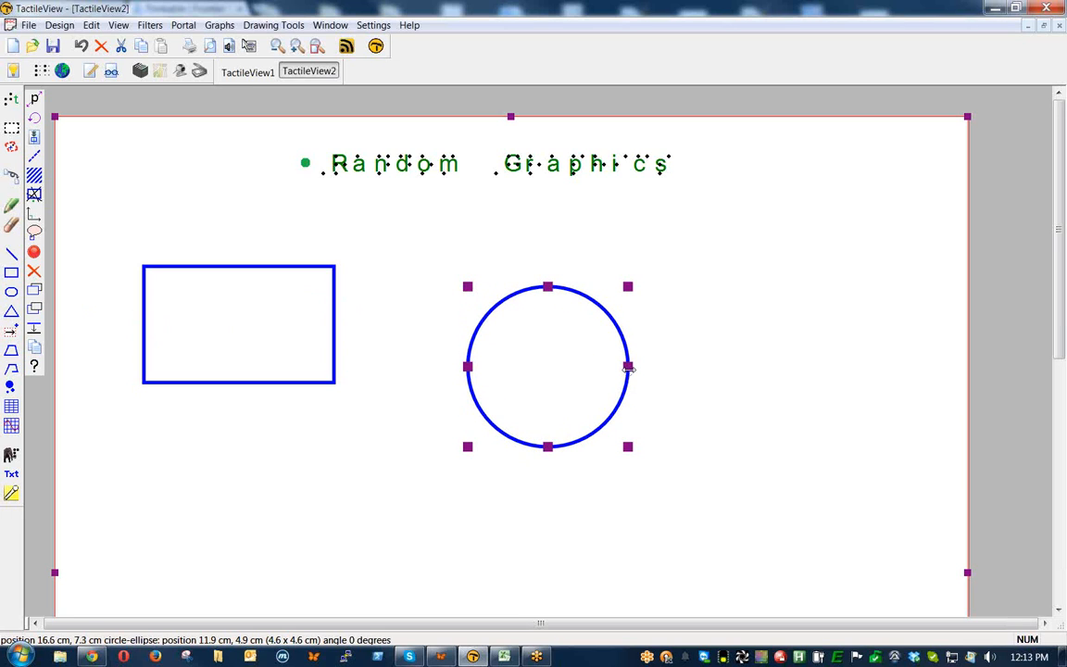
pyautogui.moveTo(548, 286); pyautogui.dragTo(550, 242)
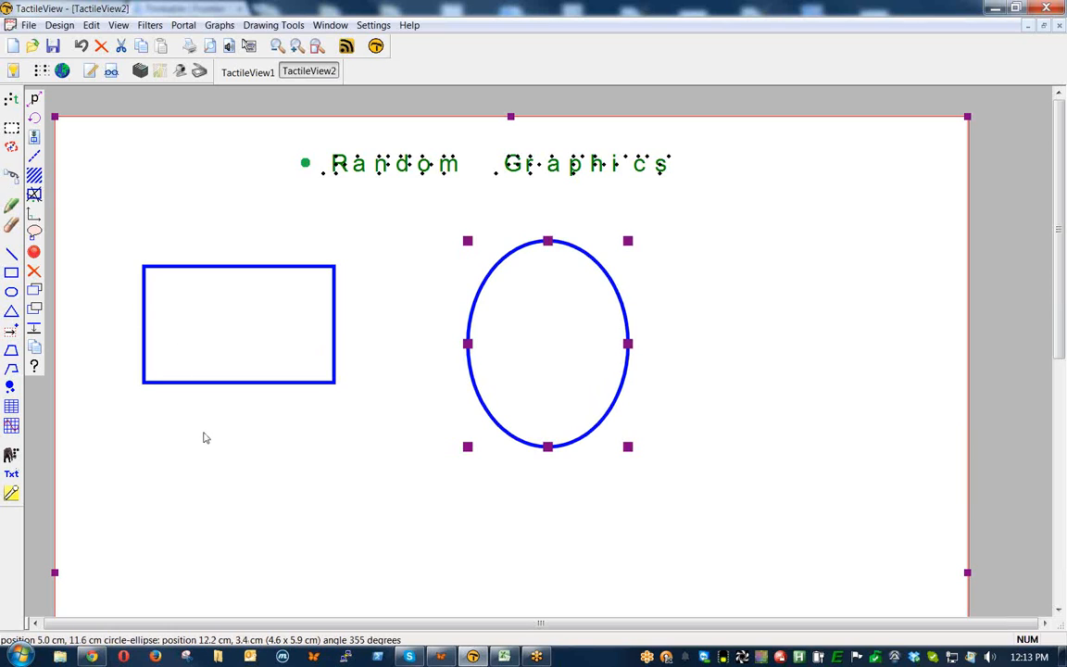
# Rotate the ellipse to an angle of 315 degrees
pyautogui.scroll(-1, 206, 437)
pyautogui.scroll(-3, 492, 367)
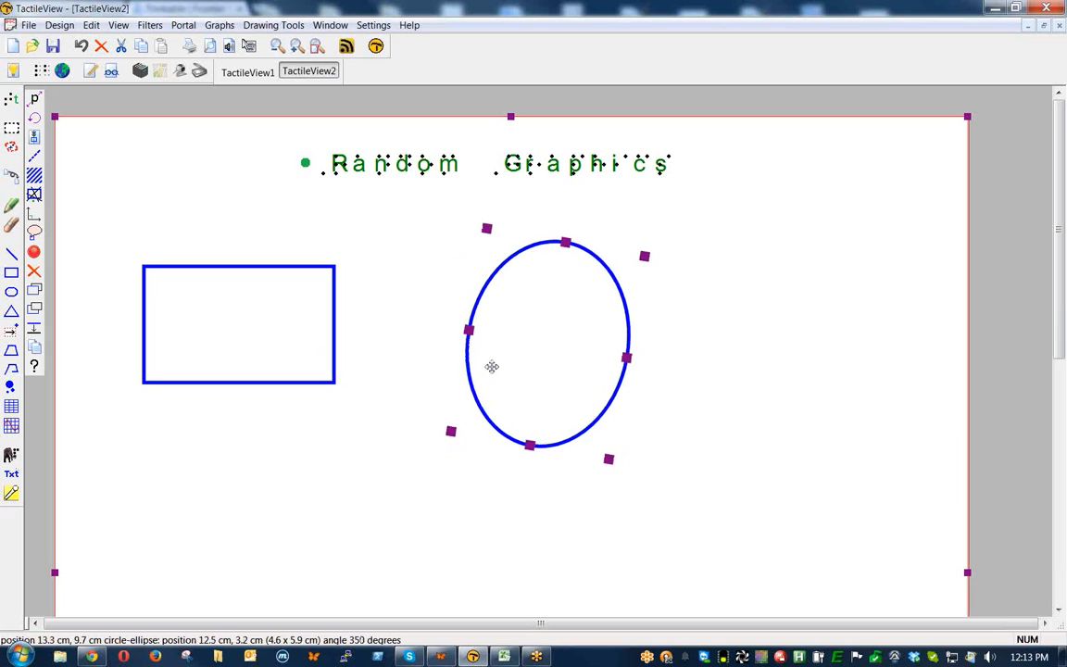
pyautogui.scroll(-3, 492, 367)
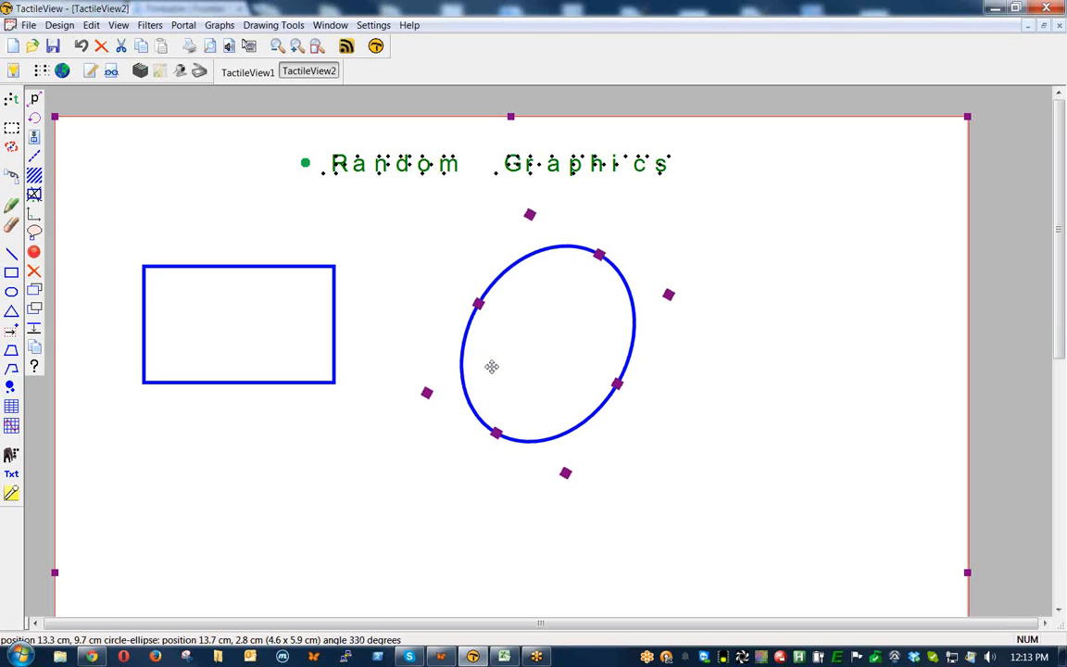
pyautogui.scroll(-1, 491, 365)
pyautogui.scroll(-1, 491, 365)
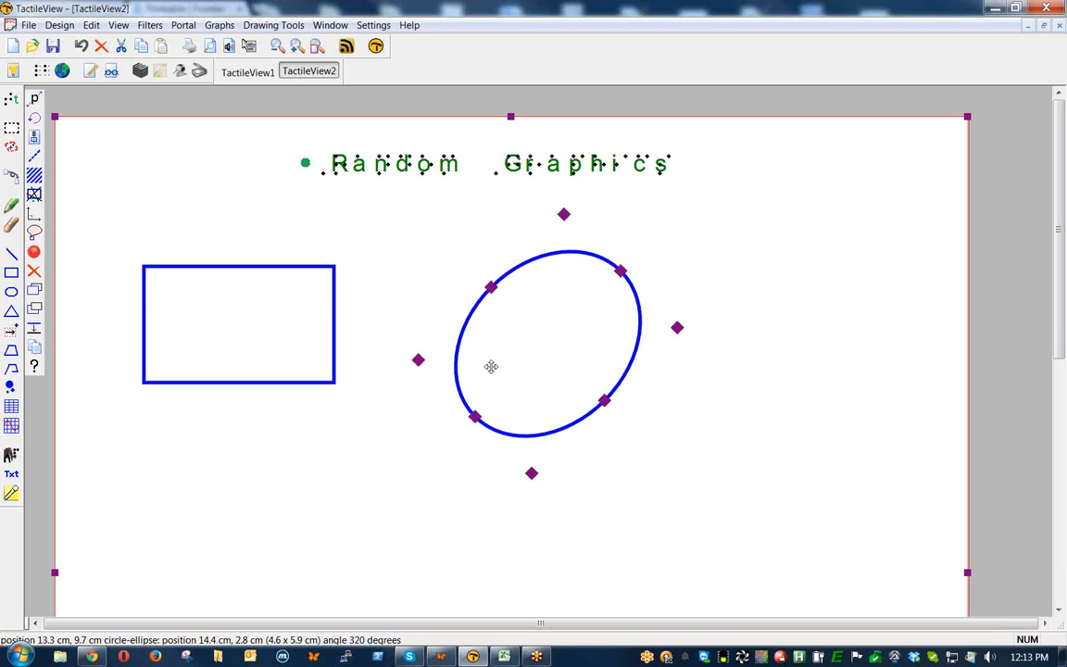
pyautogui.scroll(1, 505, 359)
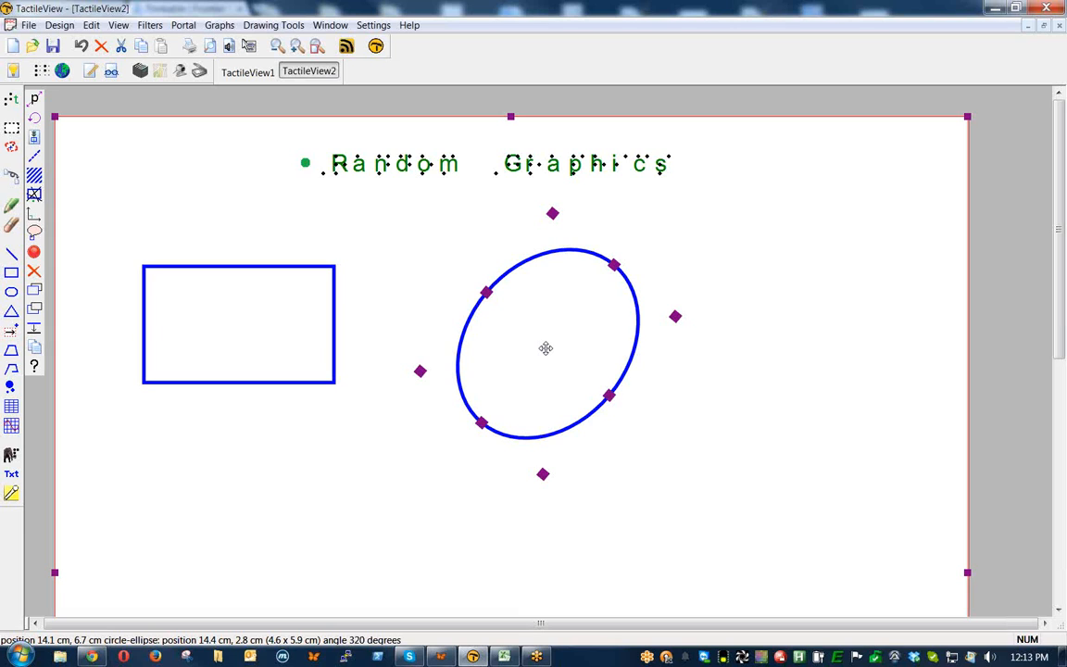
pyautogui.press('Left')
pyautogui.press('Left')
pyautogui.press('Left')
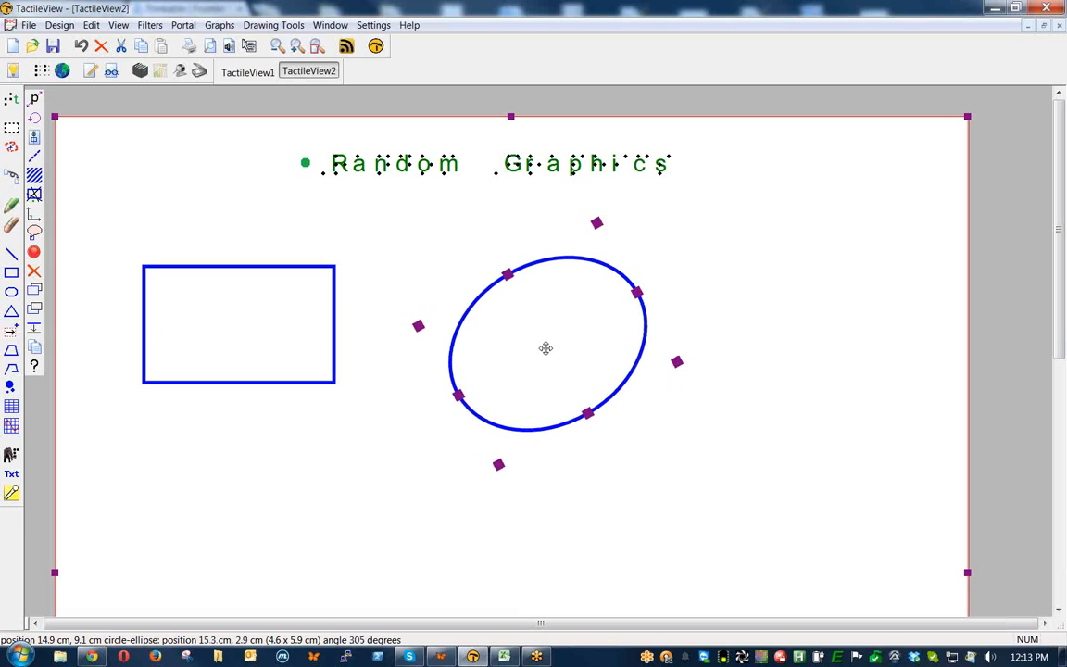
pyautogui.press('Right')
pyautogui.press('Right')
pyautogui.press('Left')
pyautogui.press('Right')
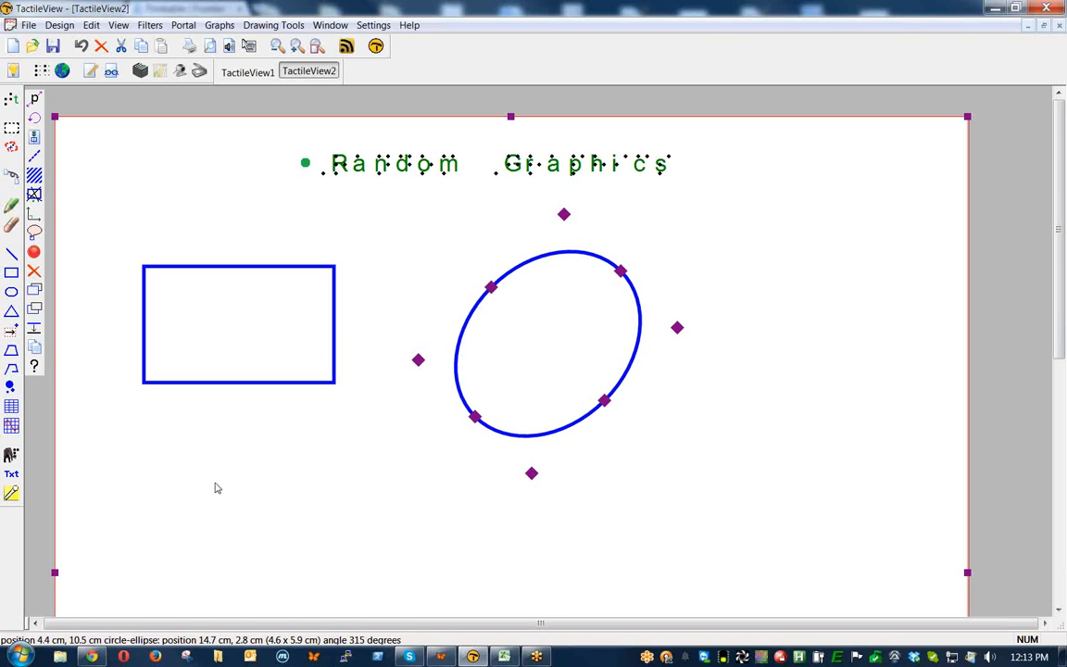
pyautogui.click(167, 403)
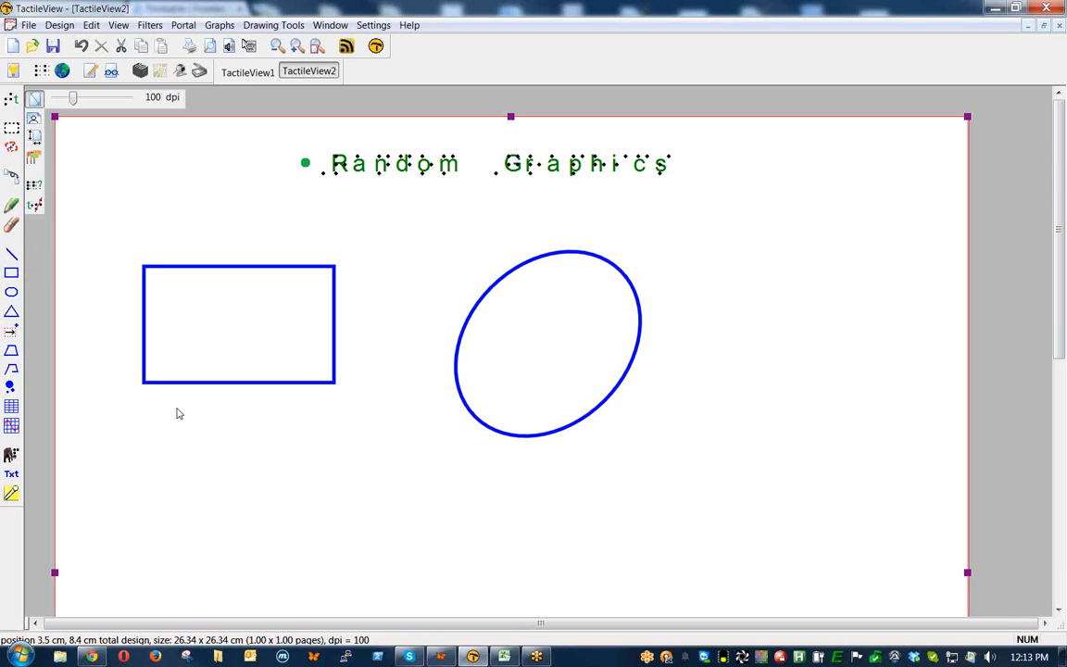
# Draw an isosceles triangle beside the ellipse with a base of about 4 cm and equal sides of about 4.5 cm
pyautogui.click(16, 315)
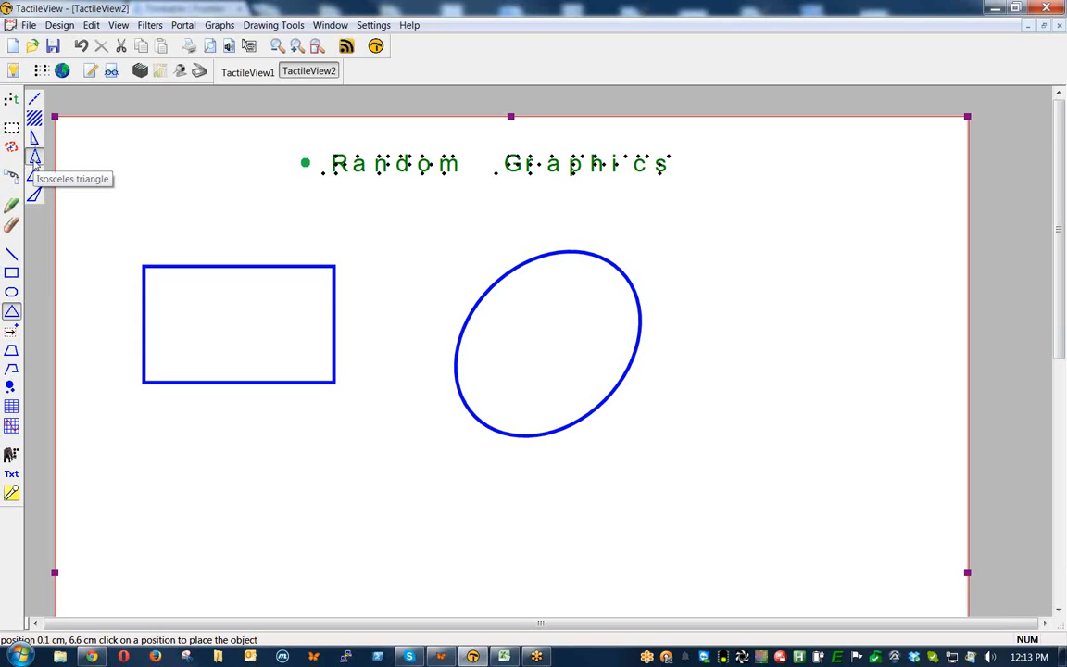
pyautogui.click(35, 160)
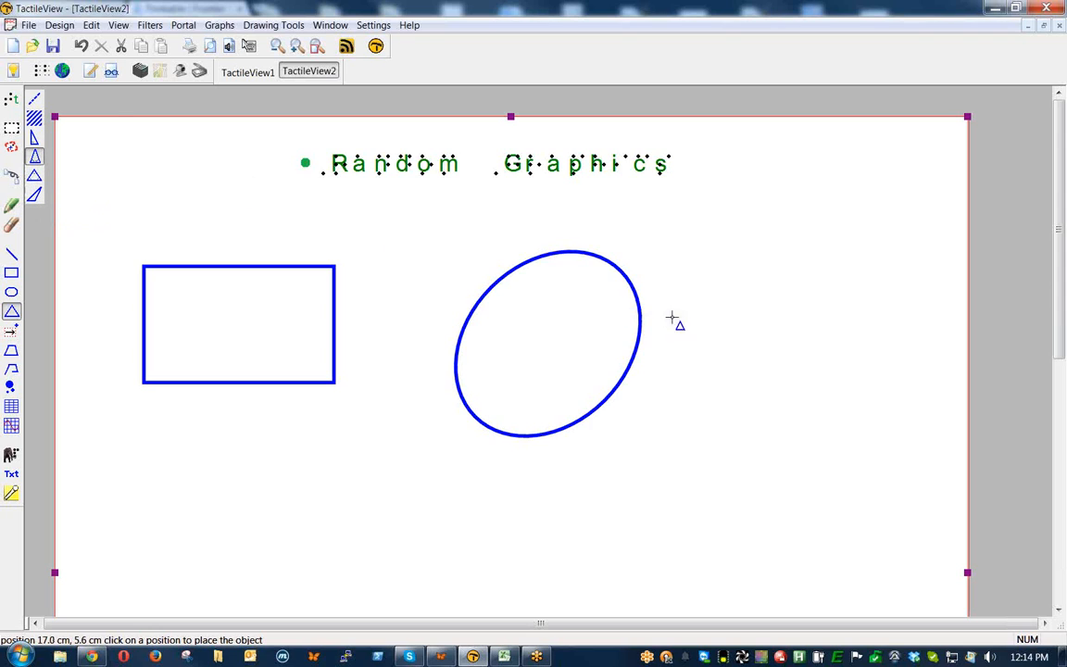
pyautogui.click(755, 273)
pyautogui.moveTo(756, 273); pyautogui.dragTo(850, 410)
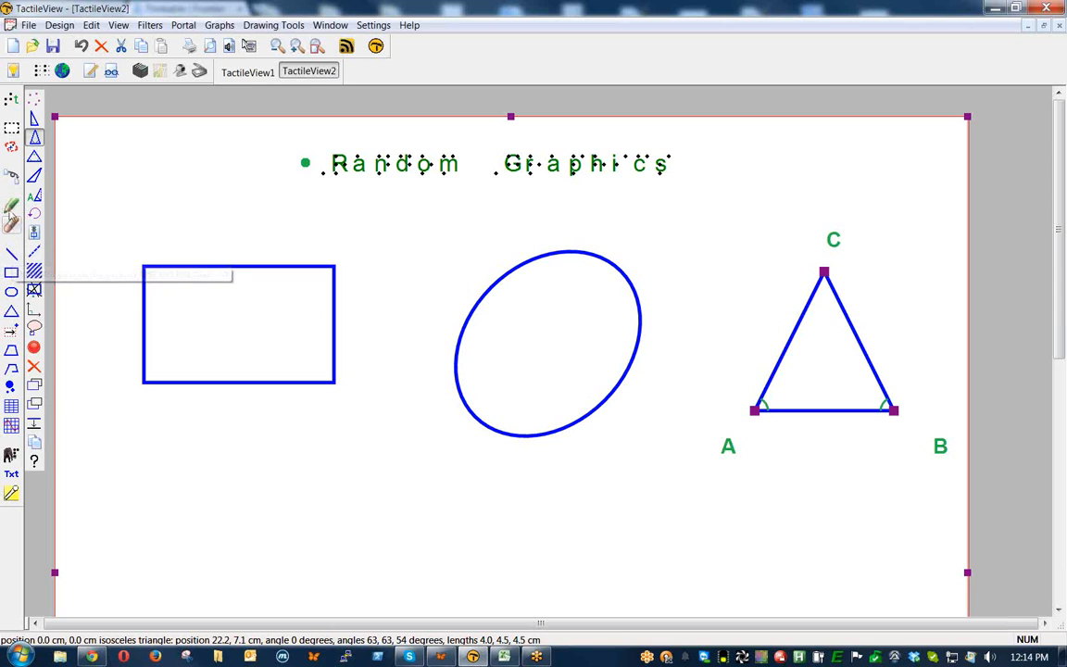
# Draw thick freehand curves at line width 12 below the rectangle and ellipse, with one stroke crossing the second curve
pyautogui.click(11, 205)
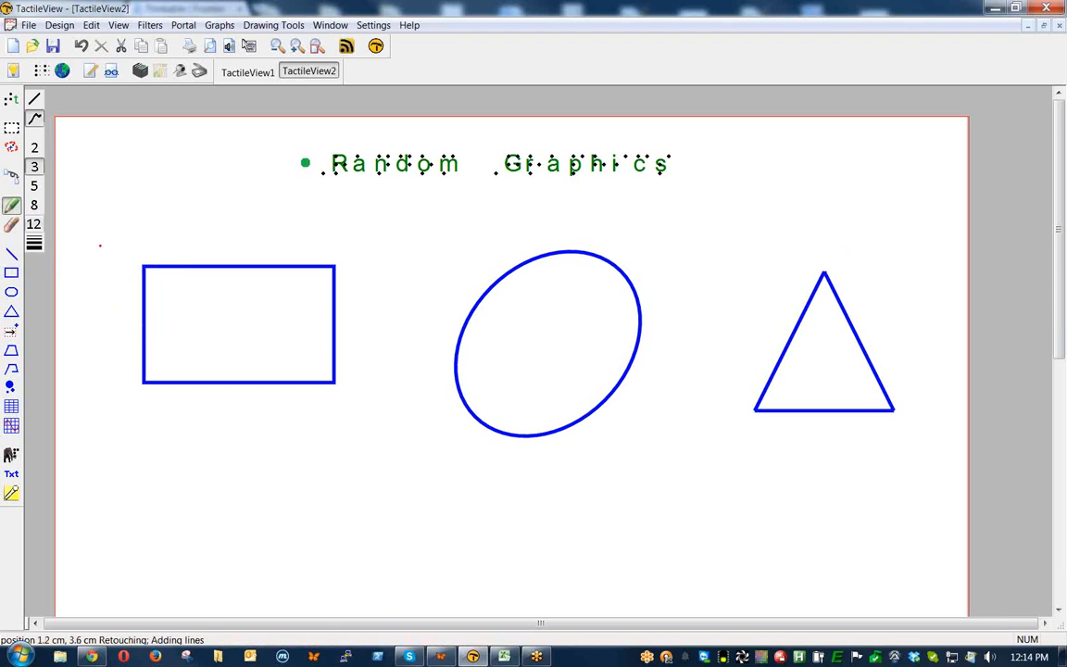
pyautogui.click(34, 206)
pyautogui.moveTo(310, 448)
pyautogui.mouseDown()
pyautogui.moveTo(259, 456)
pyautogui.moveTo(254, 517)
pyautogui.moveTo(339, 524)
pyautogui.moveTo(383, 491)
pyautogui.moveTo(409, 494)
pyautogui.moveTo(455, 533)
pyautogui.moveTo(554, 538)
pyautogui.moveTo(605, 498)
pyautogui.mouseUp()
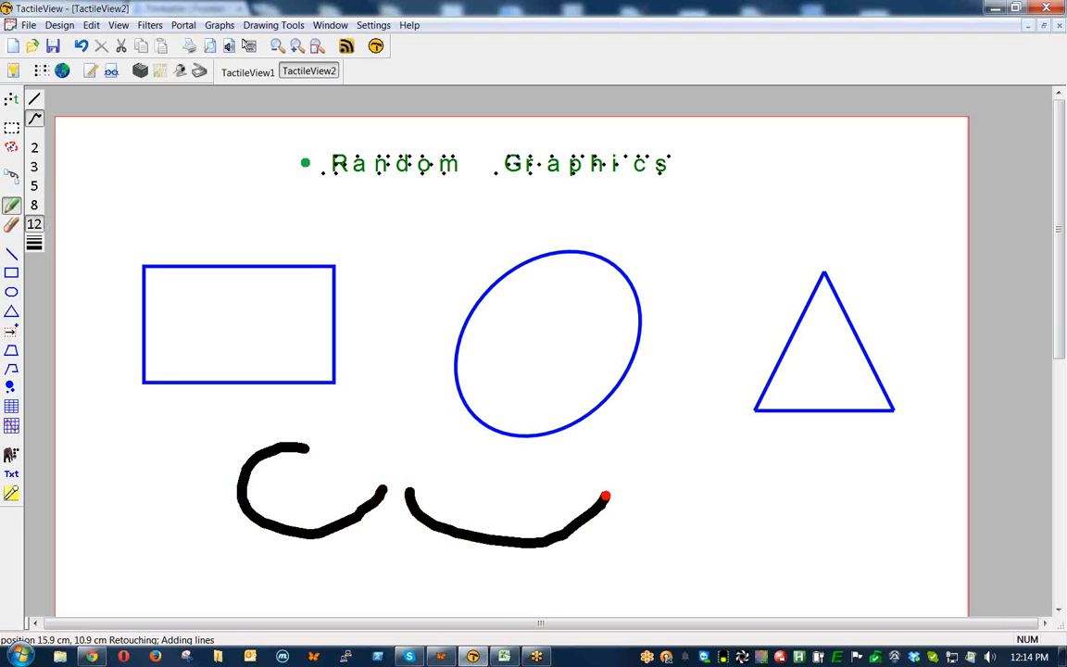
pyautogui.moveTo(446, 475)
pyautogui.mouseDown()
pyautogui.moveTo(492, 515)
pyautogui.moveTo(506, 589)
pyautogui.mouseUp()
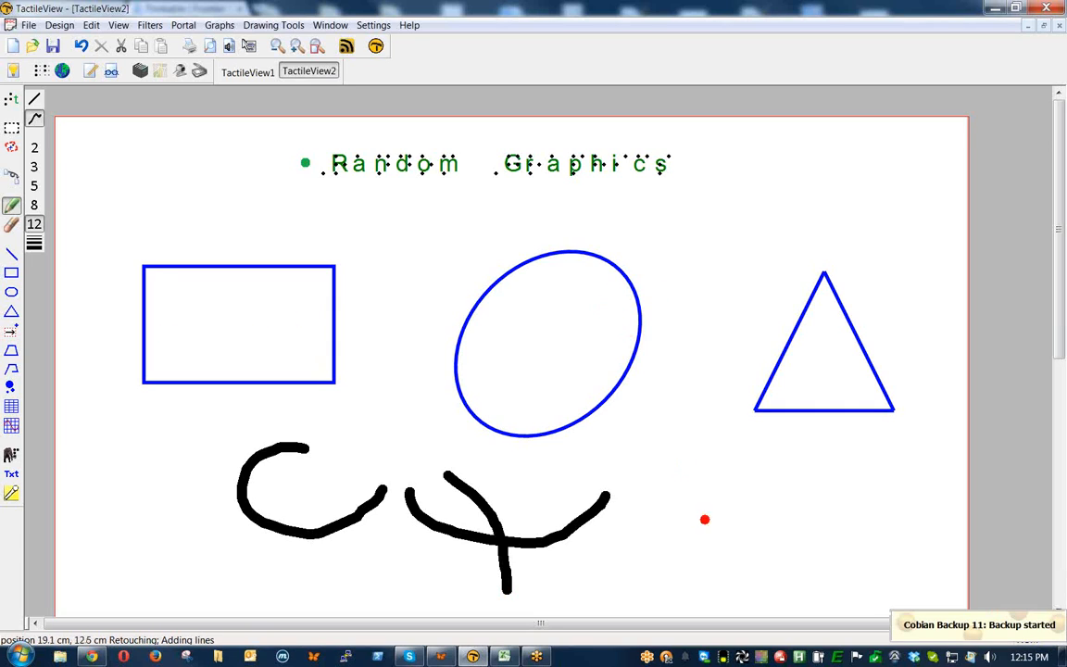
pyautogui.click(744, 659)
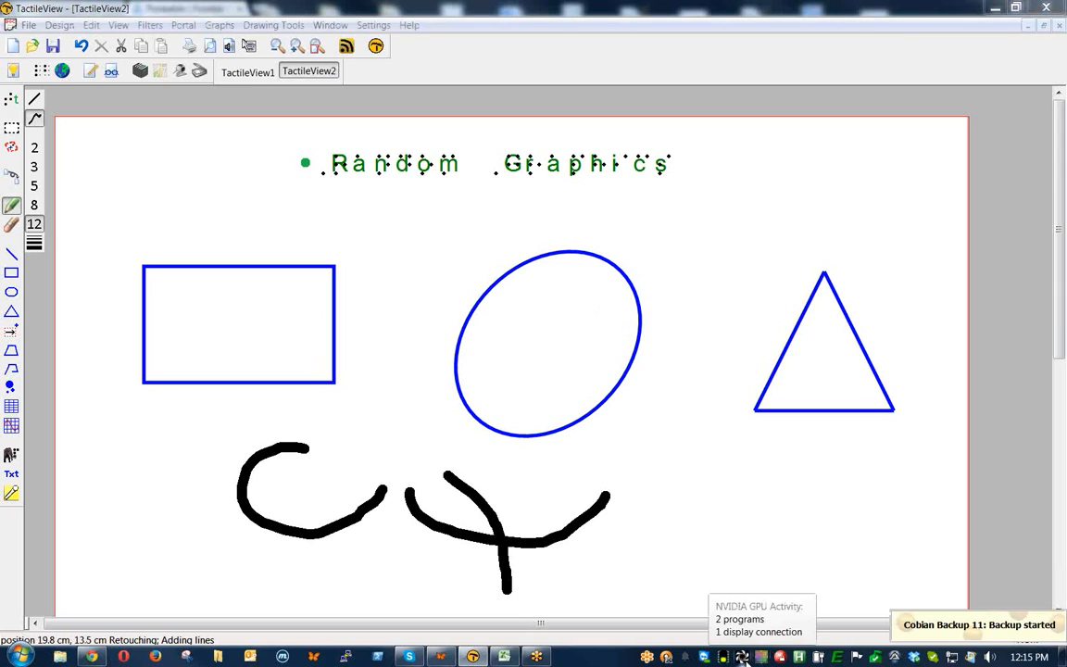
pyautogui.rightClick(744, 659)
pyautogui.click(778, 654)
pyautogui.rightClick(744, 659)
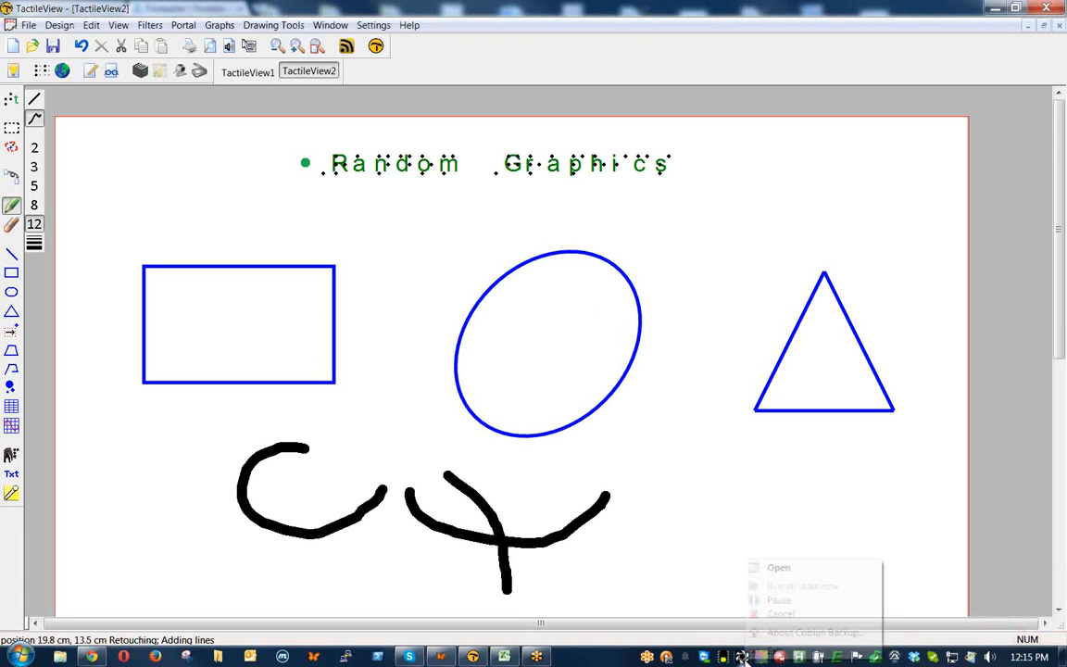
pyautogui.click(744, 659)
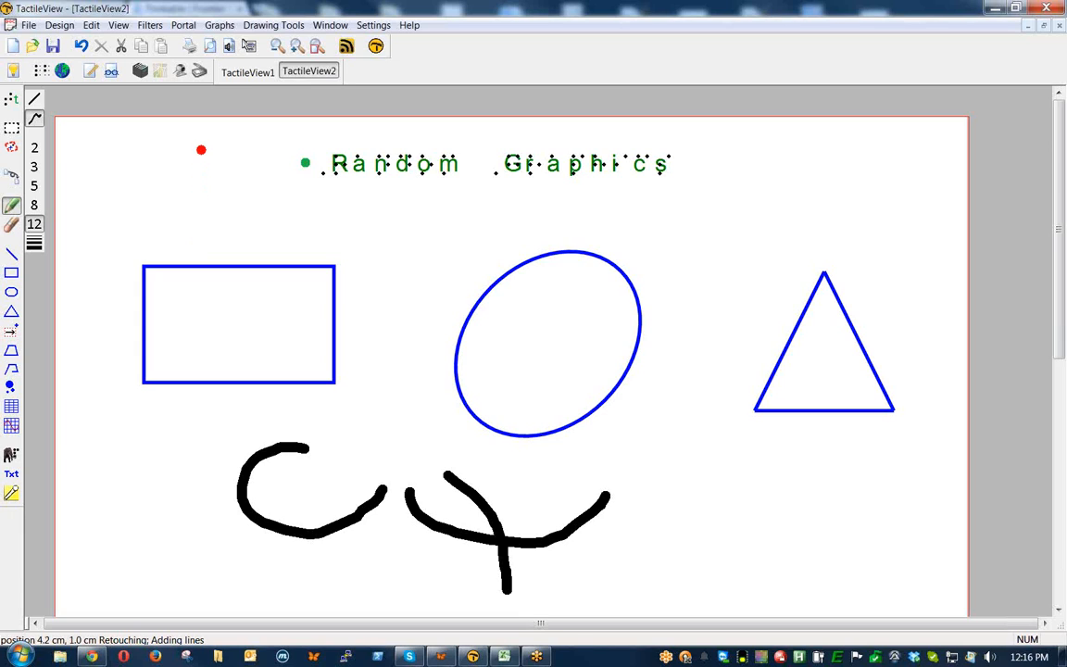
# Add the text label "Rectangle" in braille table en-us-g2.ctb below the rectangle and position it about 2.29 cm from the left and 8.05 cm from the top
pyautogui.click(11, 100)
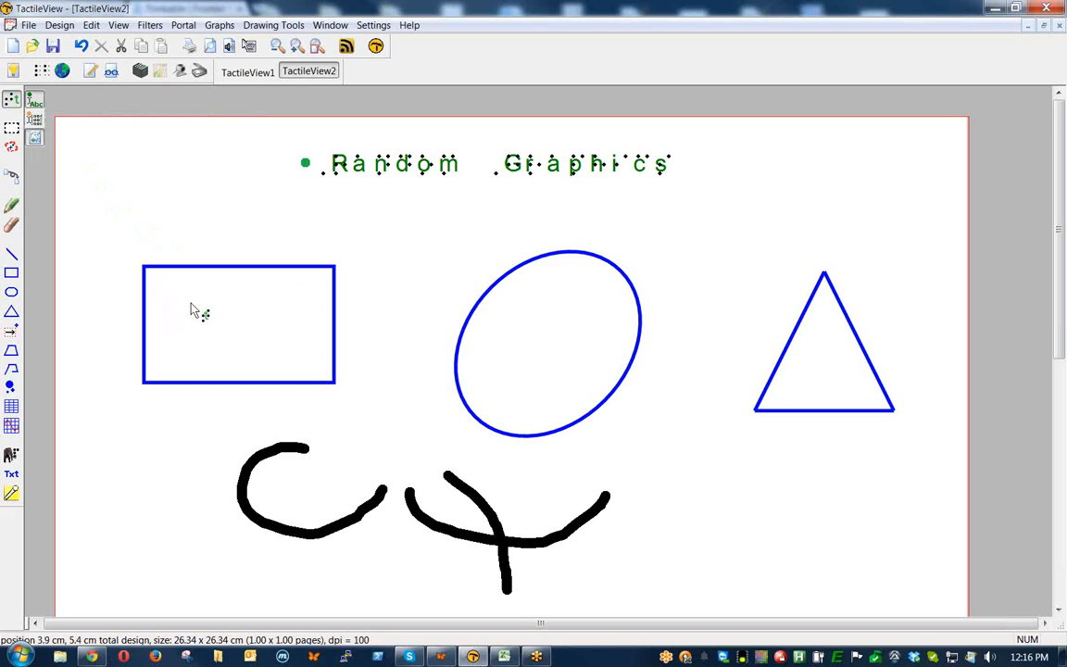
pyautogui.click(148, 405)
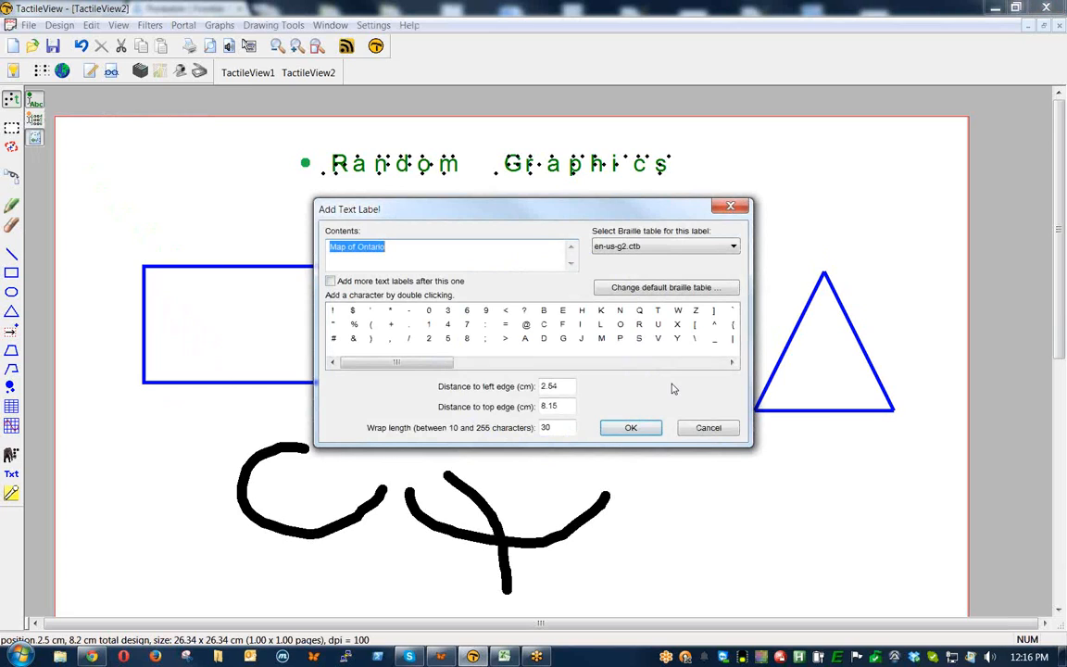
pyautogui.press('Delete')
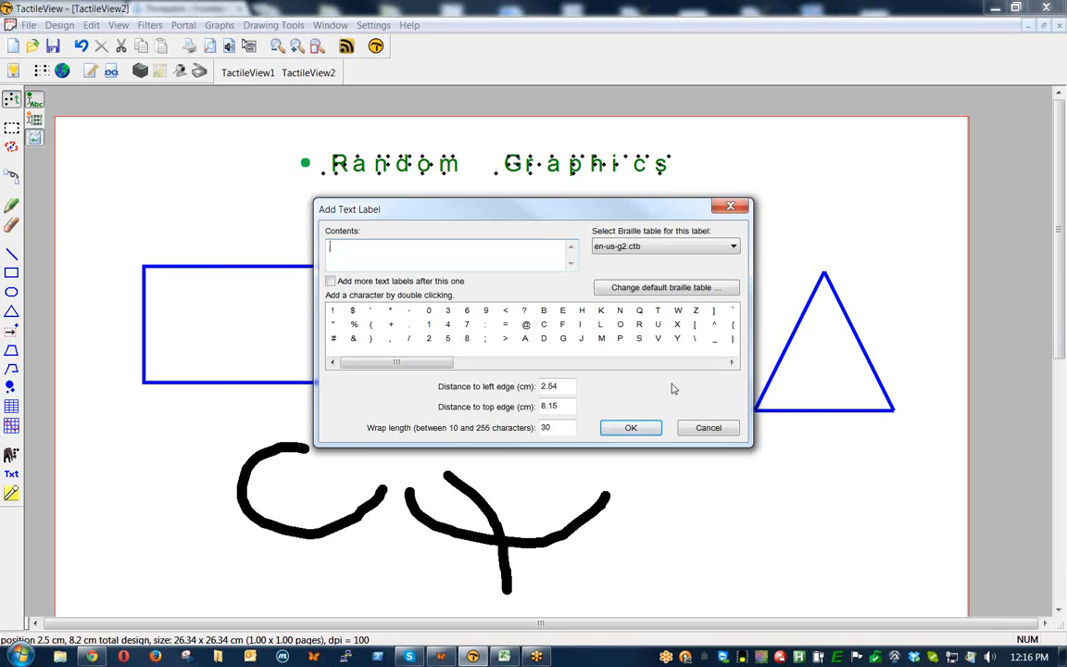
pyautogui.write('Rectangle')
pyautogui.click(647, 254)
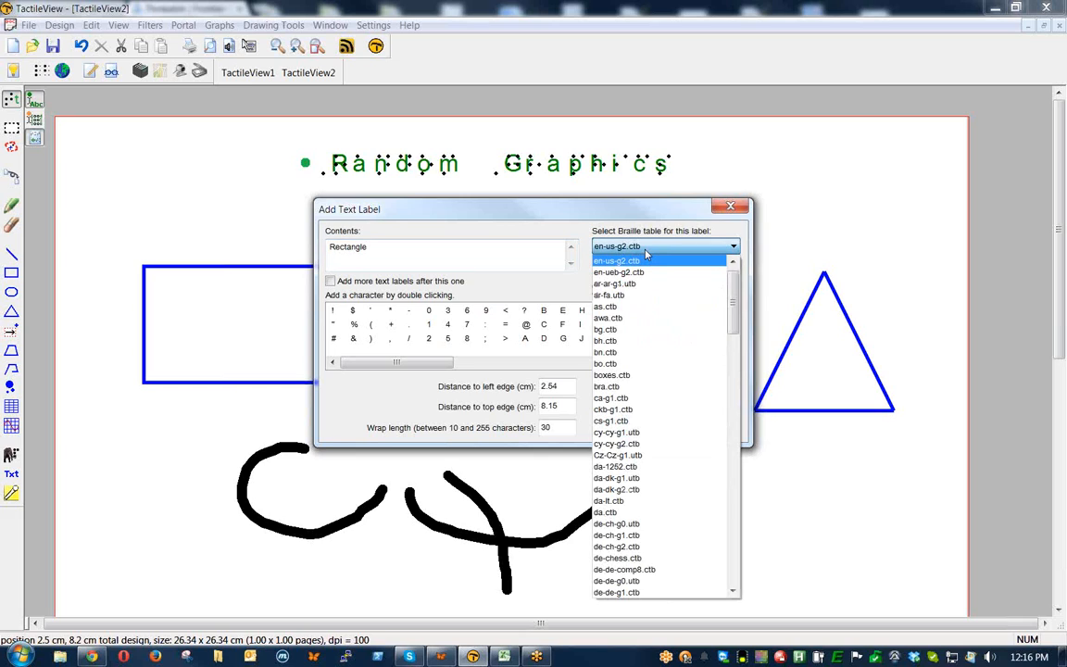
pyautogui.click(646, 251)
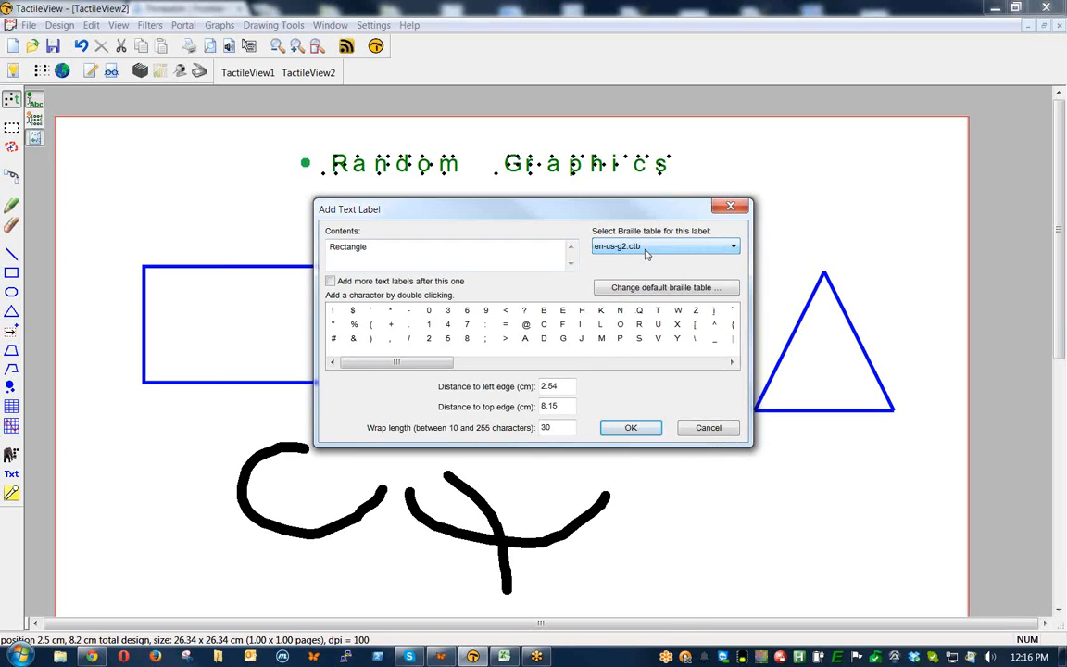
pyautogui.click(646, 252)
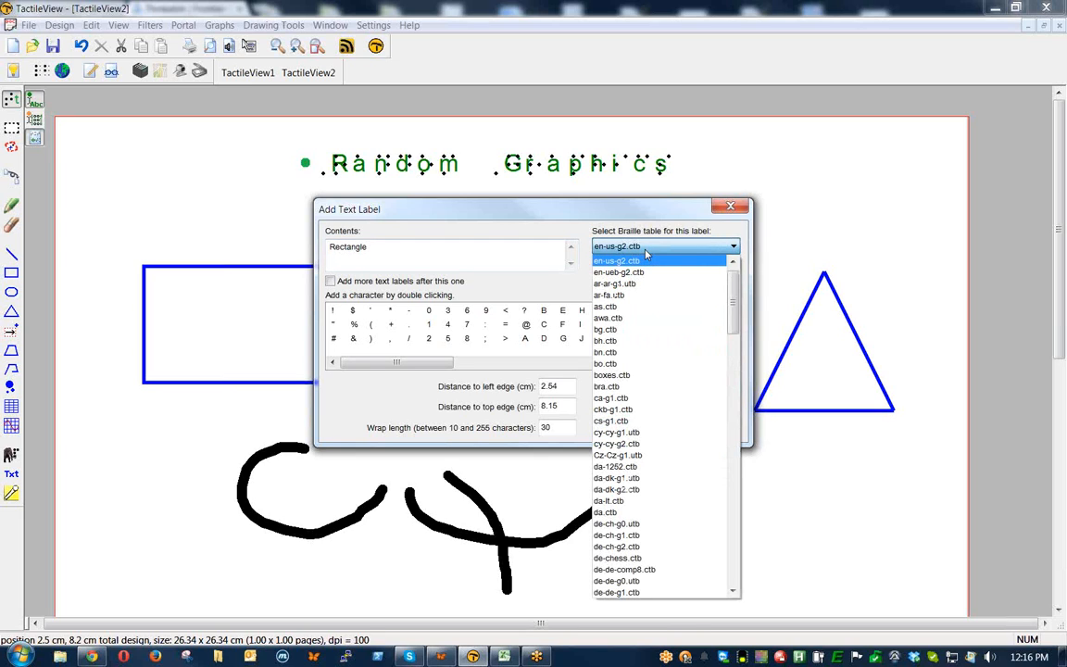
pyautogui.click(646, 253)
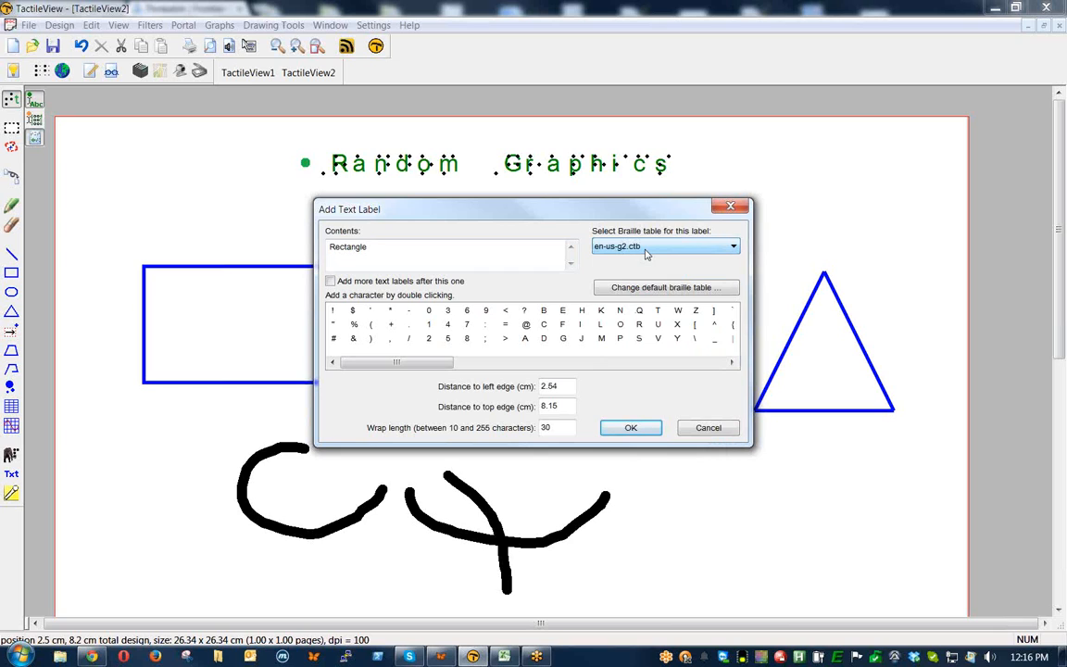
pyautogui.click(629, 428)
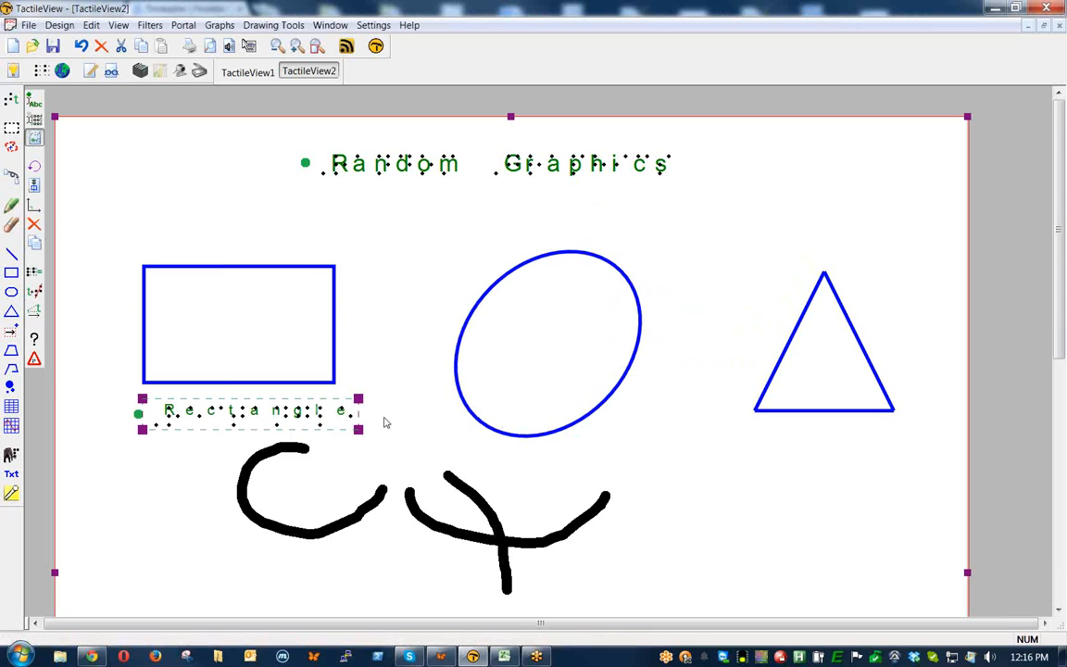
pyautogui.moveTo(257, 419); pyautogui.dragTo(248, 416)
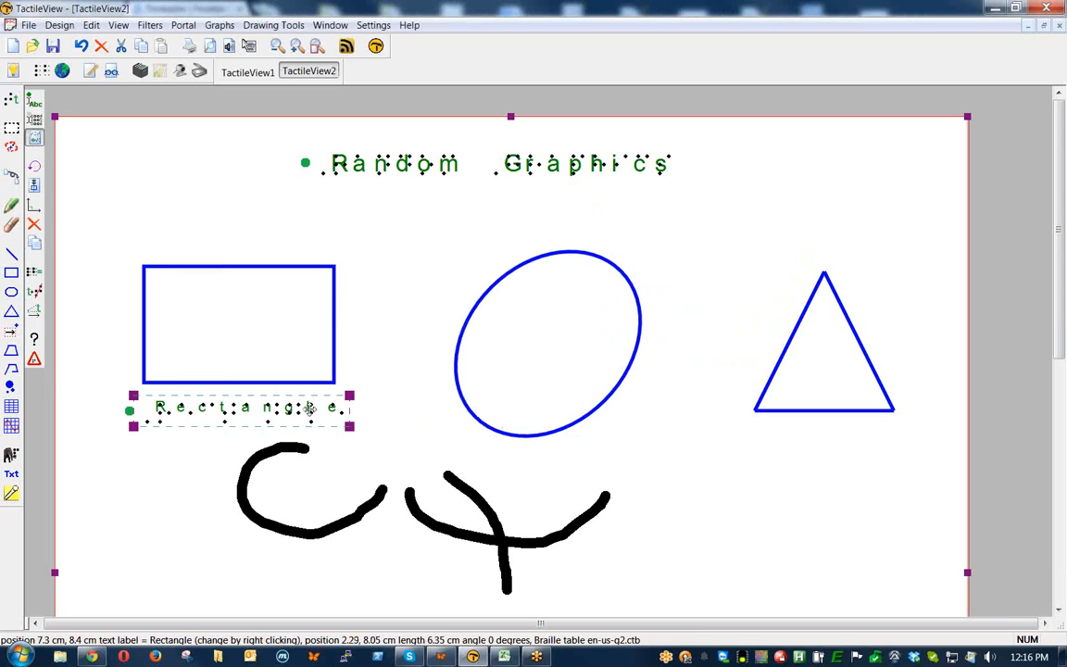
# Examine the braille dots of the "Rectangle" label up close and look over the lower part of the page
pyautogui.scroll(2, 209, 415)
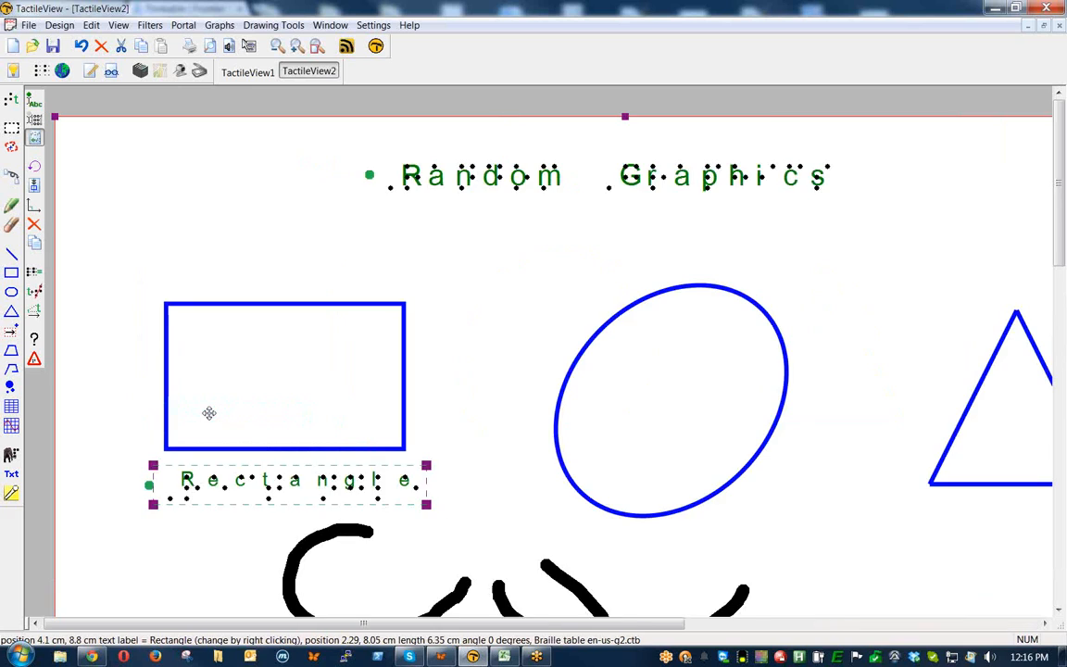
pyautogui.hotkey('ctrl', 'Left')
pyautogui.hotkey('ctrl', 'Right')
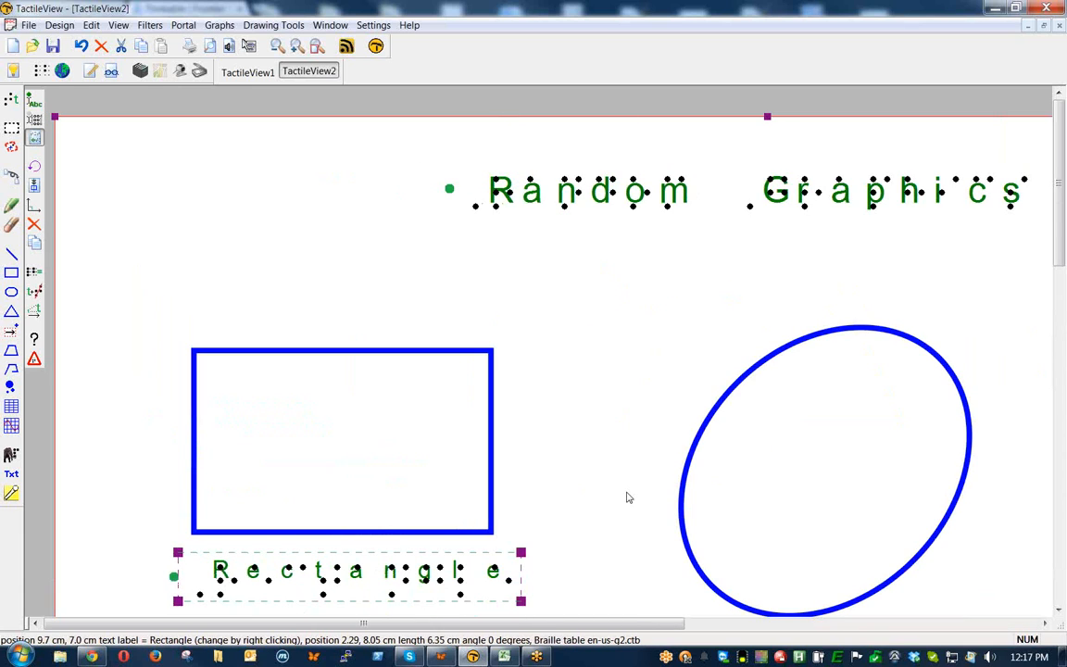
pyautogui.click(626, 496)
pyautogui.scroll(-5, 626, 496)
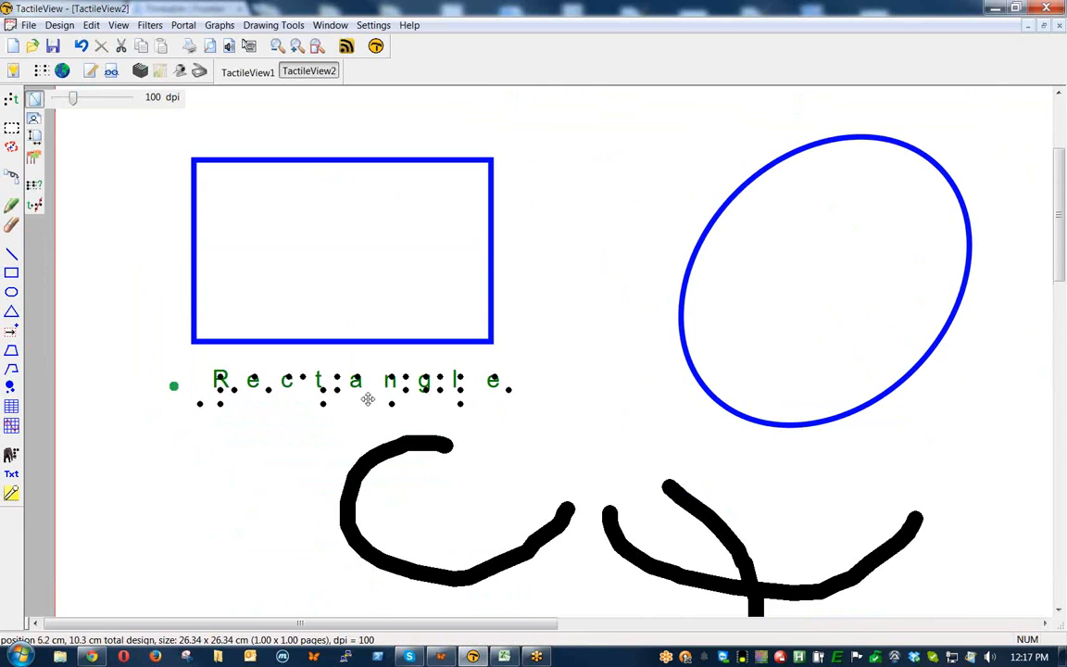
pyautogui.scroll(1, 647, 433)
pyautogui.scroll(-6, 860, 428)
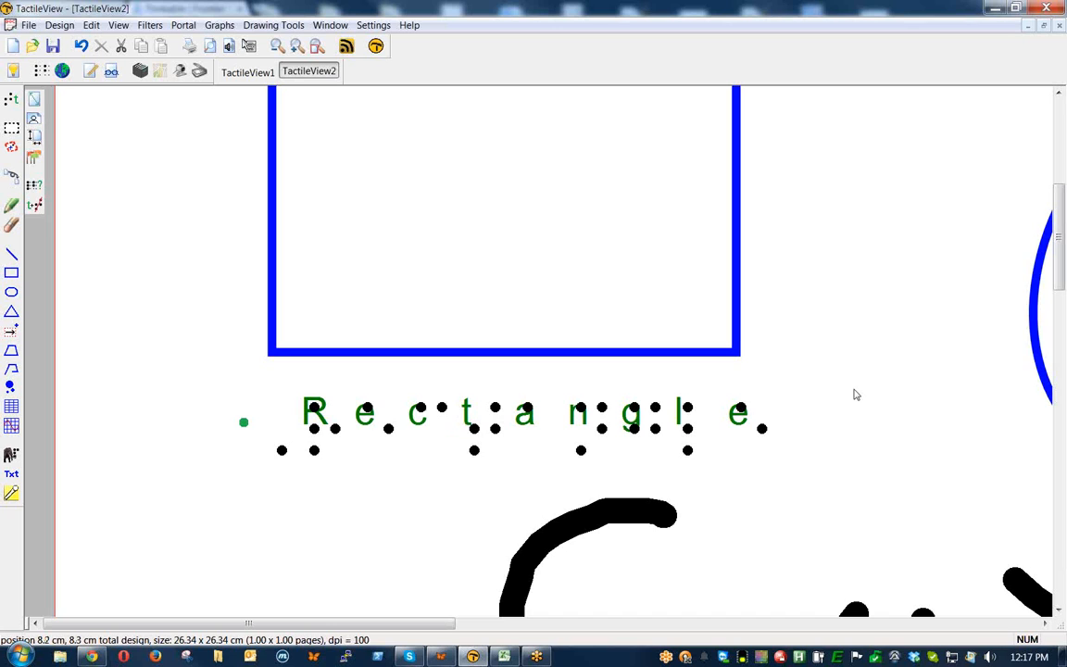
pyautogui.scroll(-2, 857, 394)
pyautogui.scroll(-2, 856, 393)
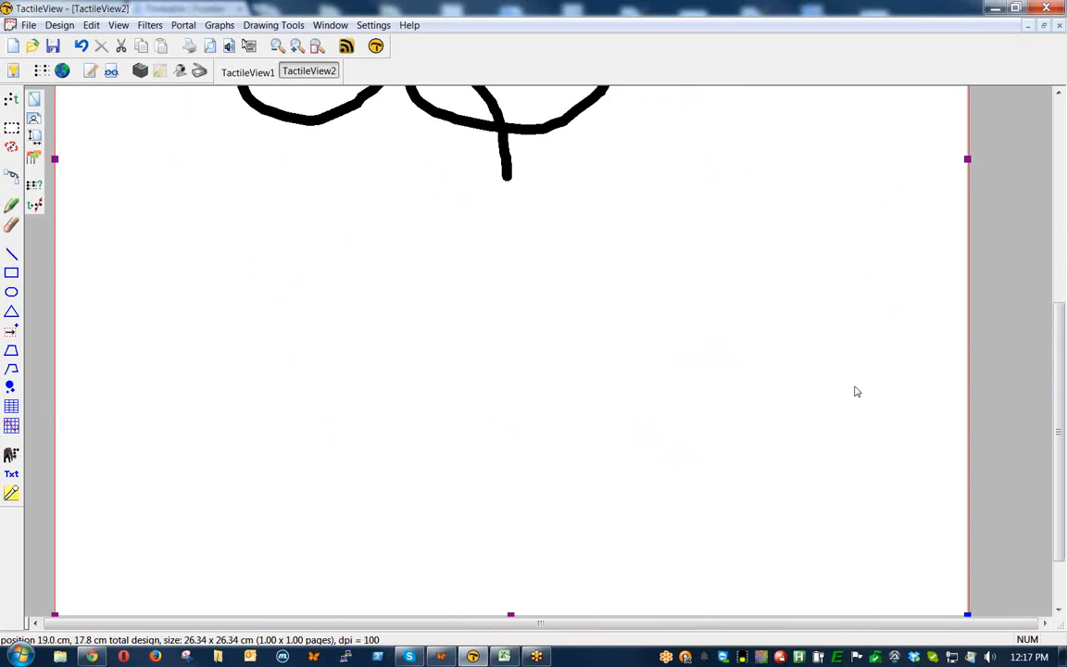
pyautogui.moveTo(1060, 324); pyautogui.dragTo(1061, 158)
pyautogui.scroll(2, 1062, 316)
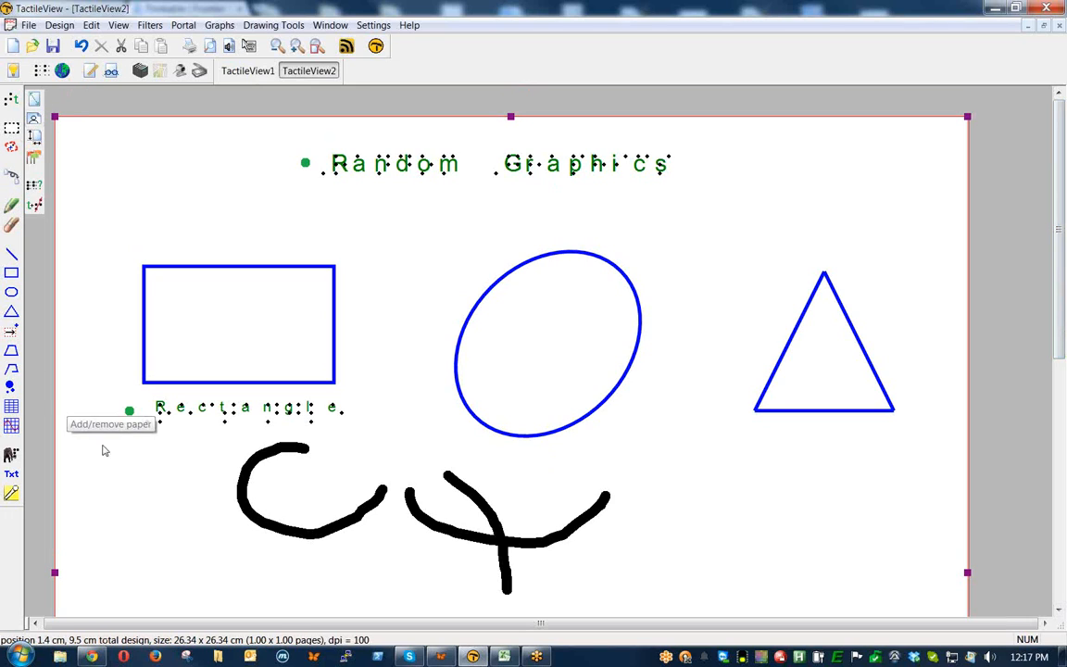
# Add the mammoth braille text "Shapes" below the freehand curves, 2.03 cm from the left edge and 15.39 cm from the top edge
pyautogui.click(11, 456)
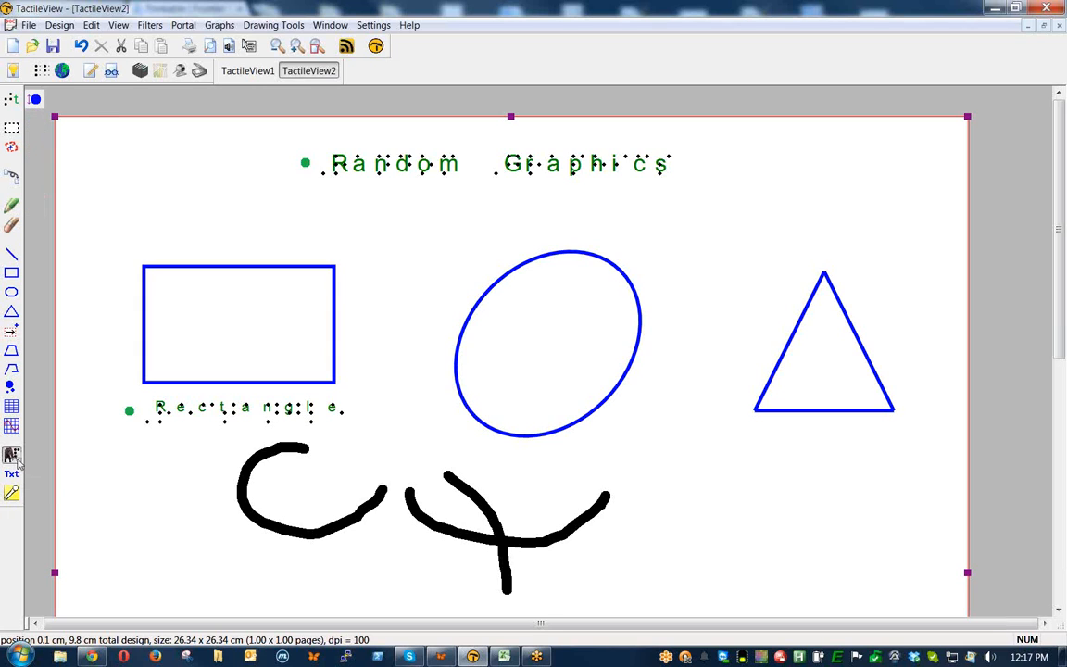
pyautogui.scroll(-5, 199, 400)
pyautogui.scroll(-2, 199, 401)
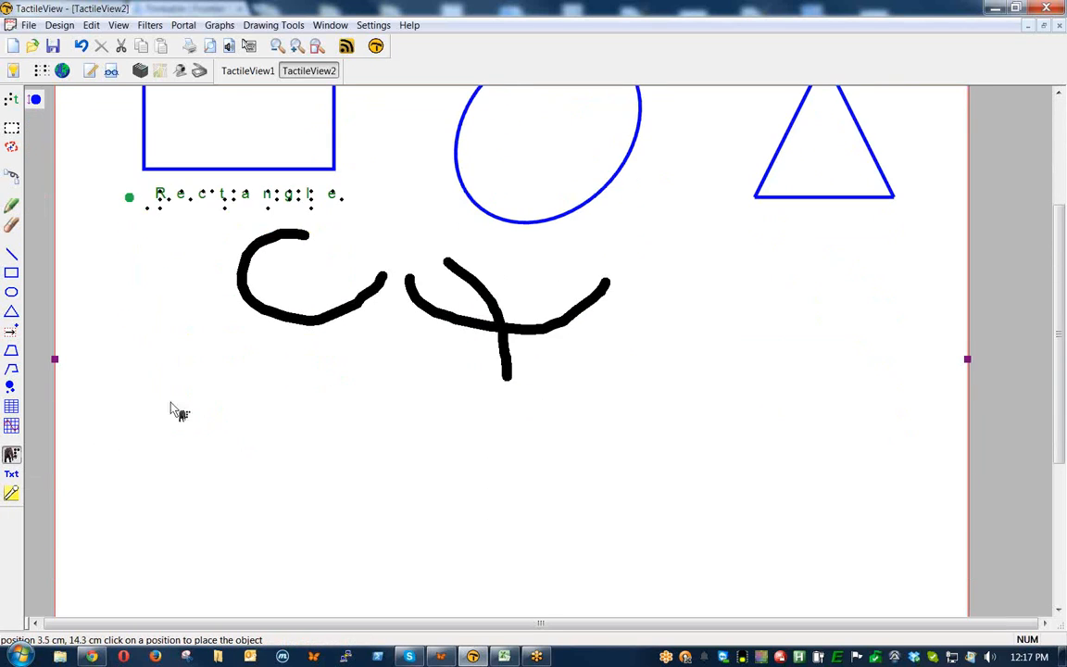
pyautogui.click(127, 441)
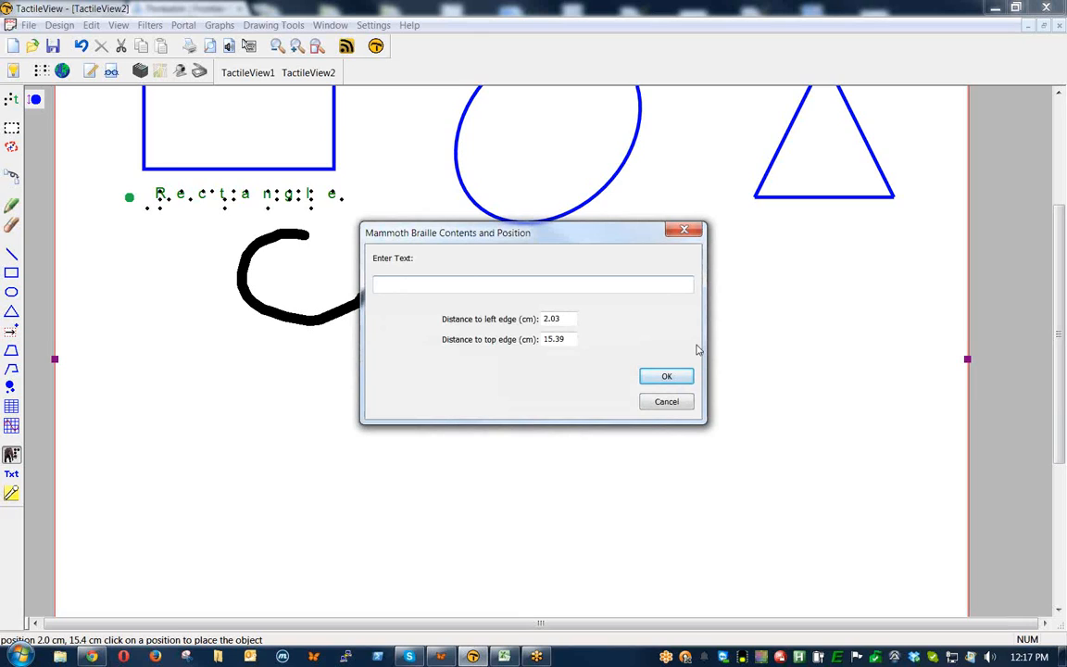
pyautogui.write('Shapes')
pyautogui.click(664, 378)
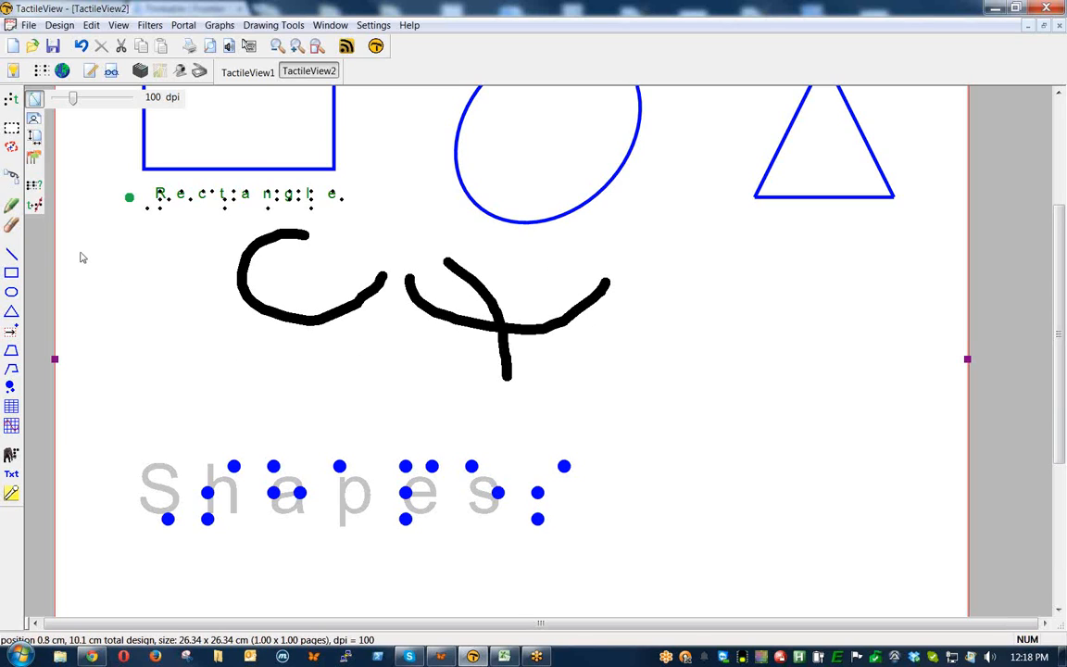
# Draw a straight diagonal line about 7.2 cm long at about 31 degrees between the freehand curves and the area below the triangle
pyautogui.click(12, 254)
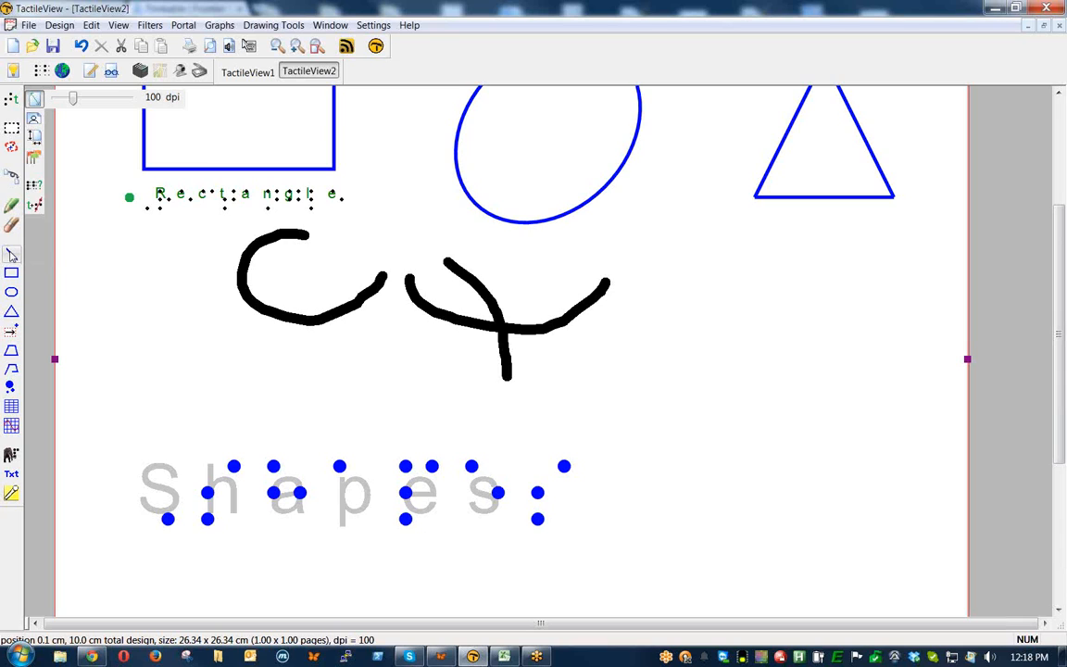
pyautogui.click(11, 254)
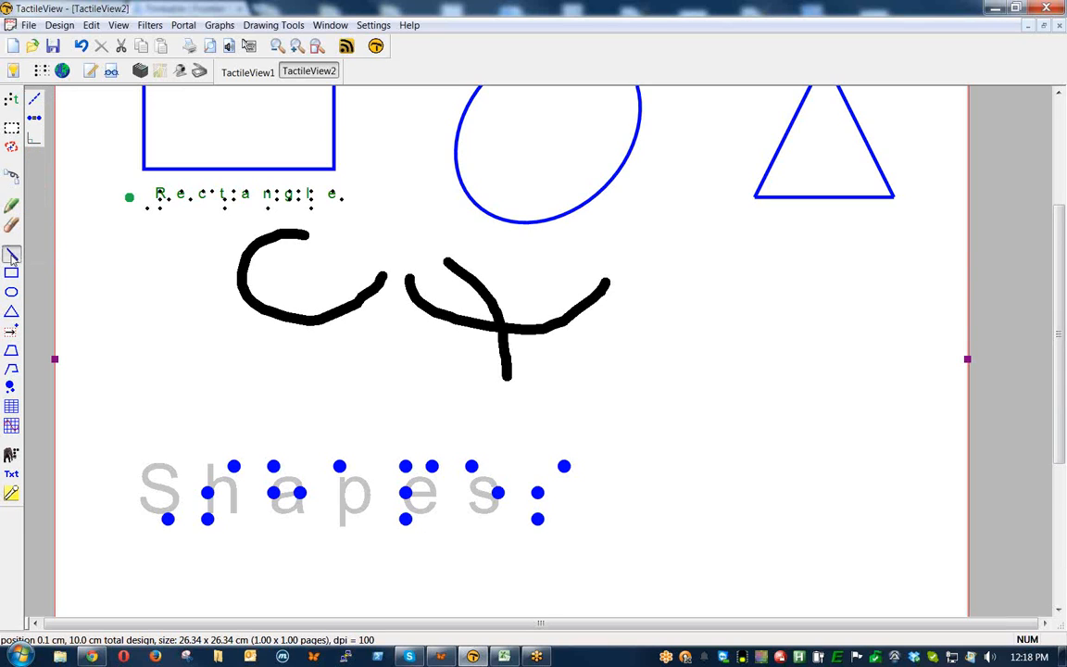
pyautogui.moveTo(624, 394)
pyautogui.mouseDown()
pyautogui.moveTo(662, 388)
pyautogui.moveTo(839, 266)
pyautogui.mouseUp()
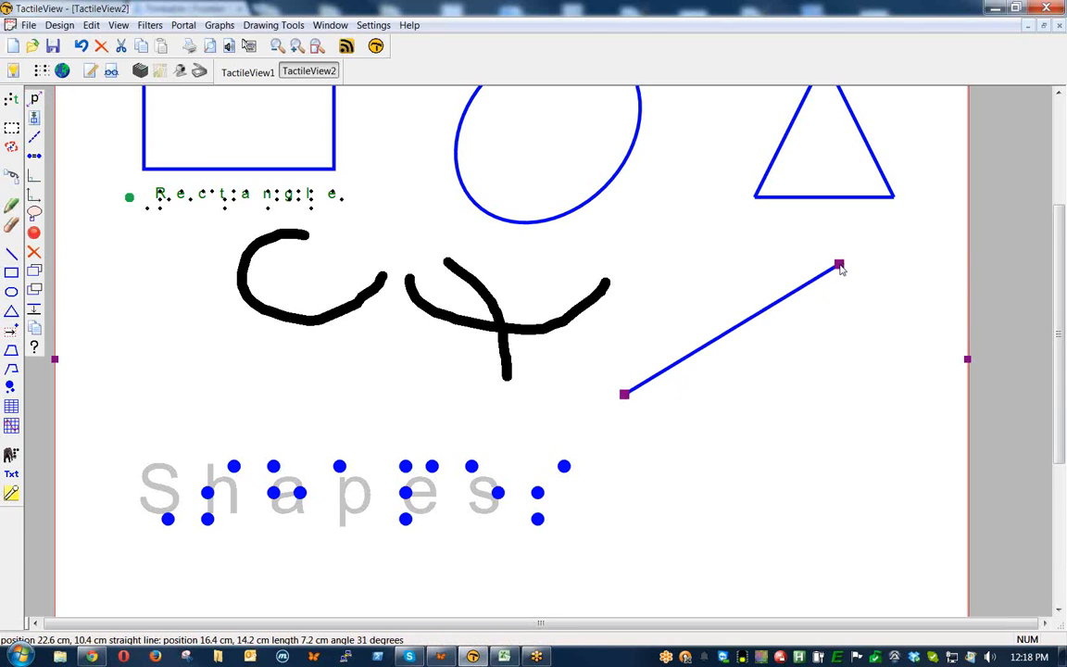
pyautogui.click(848, 365)
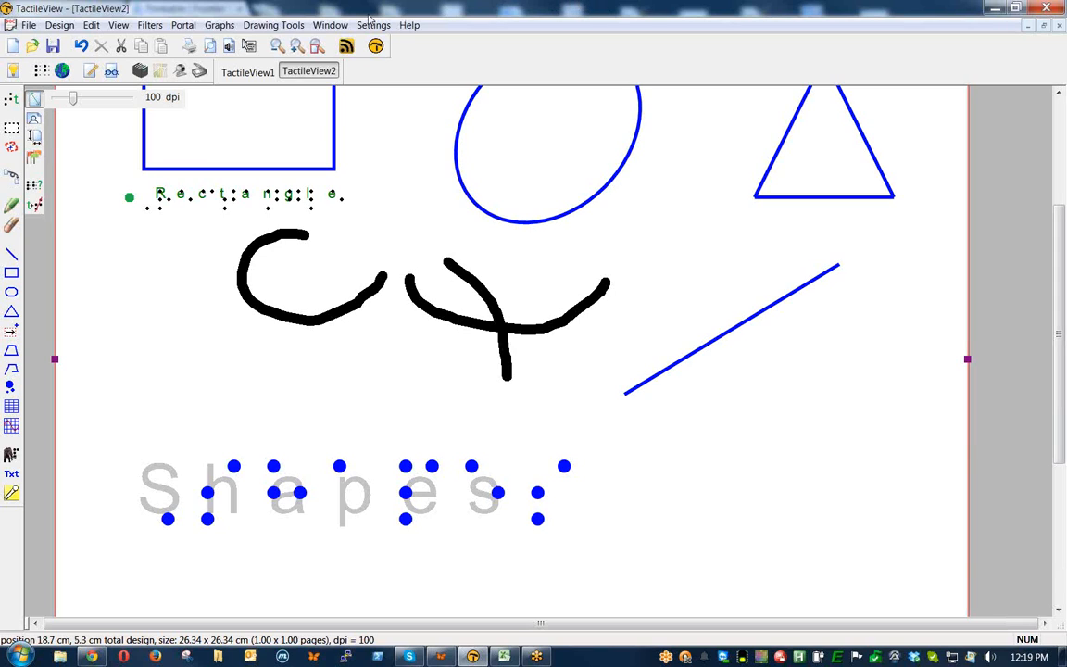
# Move the "Rectangle" label down to about 8.41 cm from the top edge, checking the print preview before and after the move
pyautogui.click(210, 46)
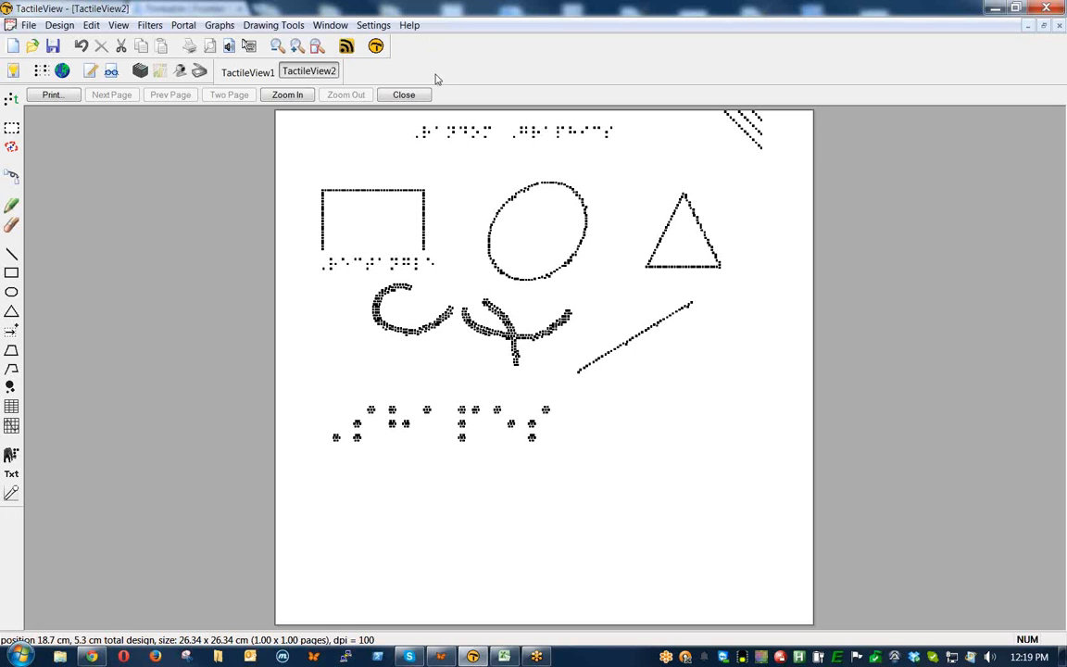
pyautogui.click(405, 95)
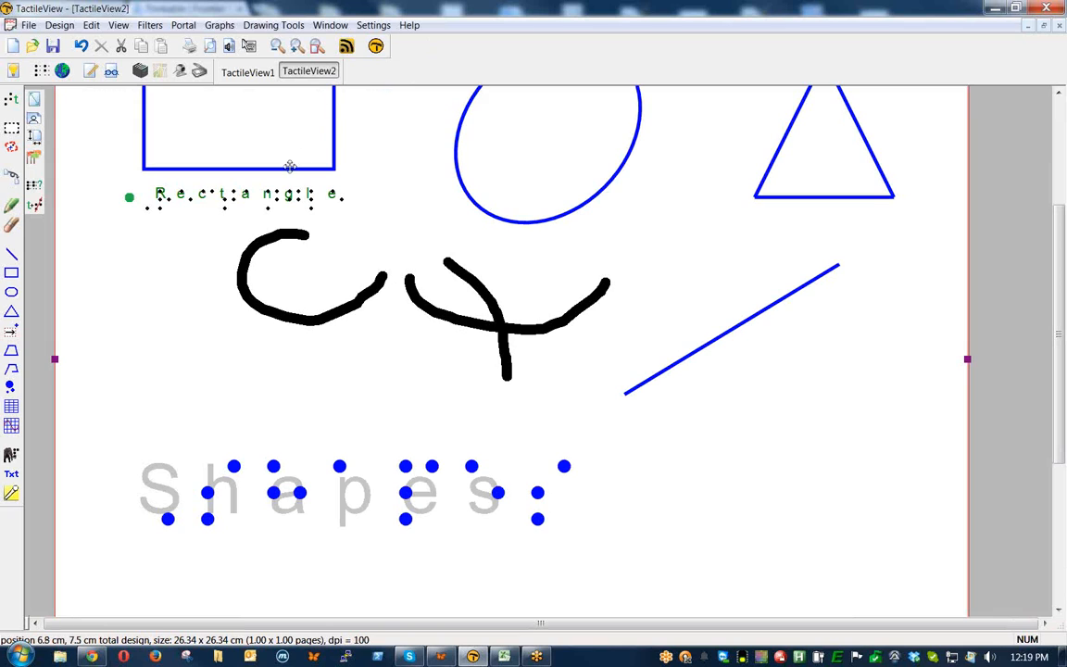
pyautogui.moveTo(276, 192); pyautogui.dragTo(276, 205)
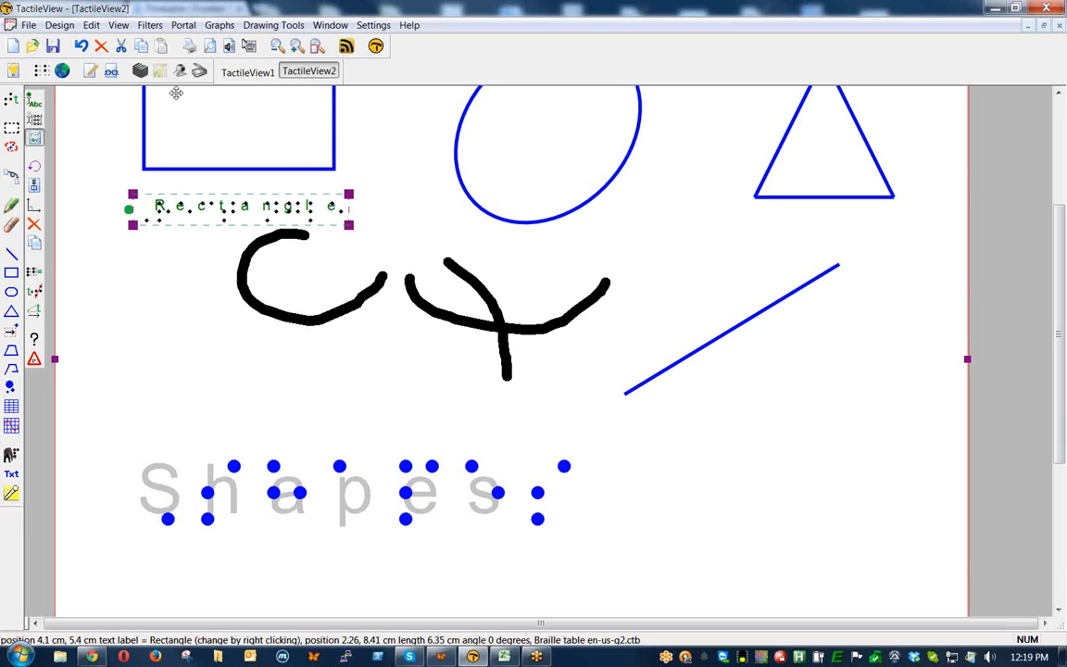
pyautogui.click(209, 47)
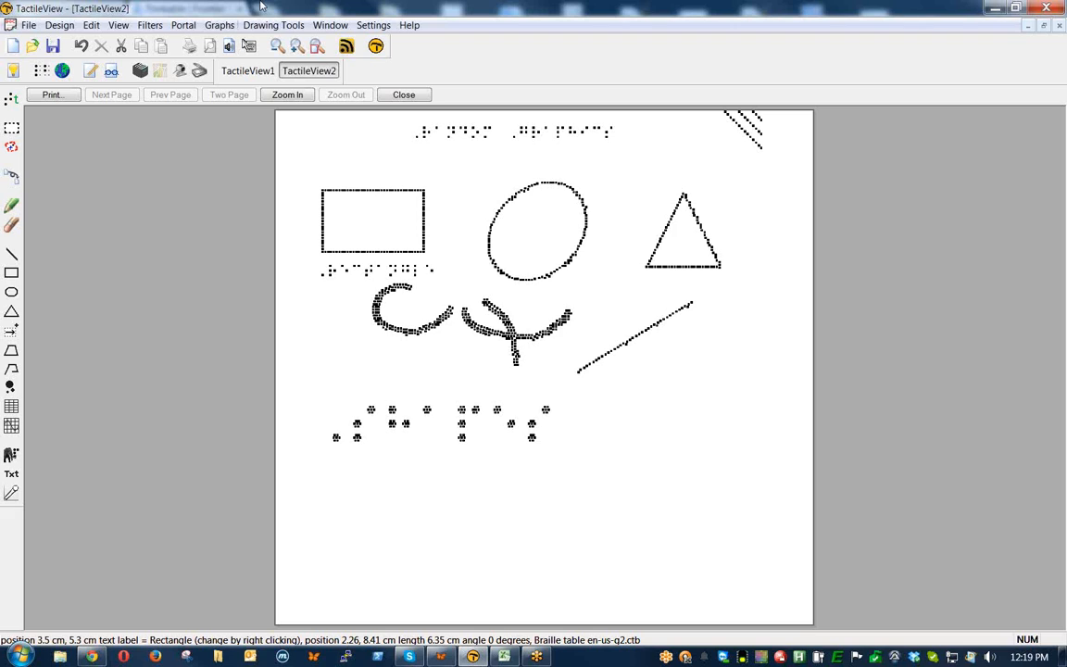
pyautogui.click(426, 94)
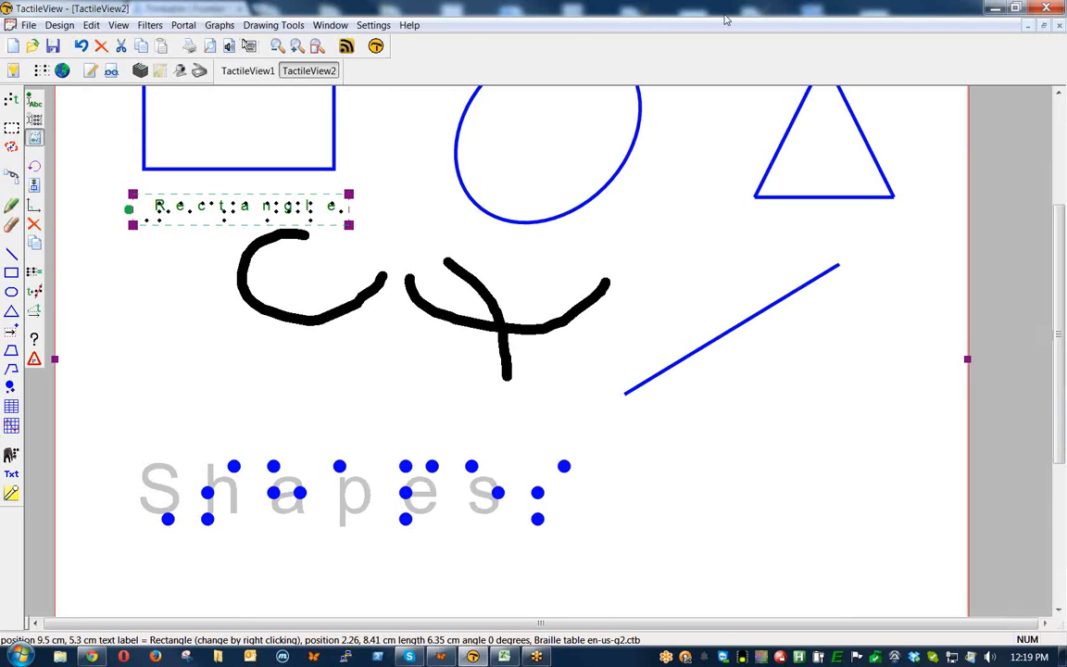
# Close the shapes design without saving its changes
pyautogui.click(1060, 25)
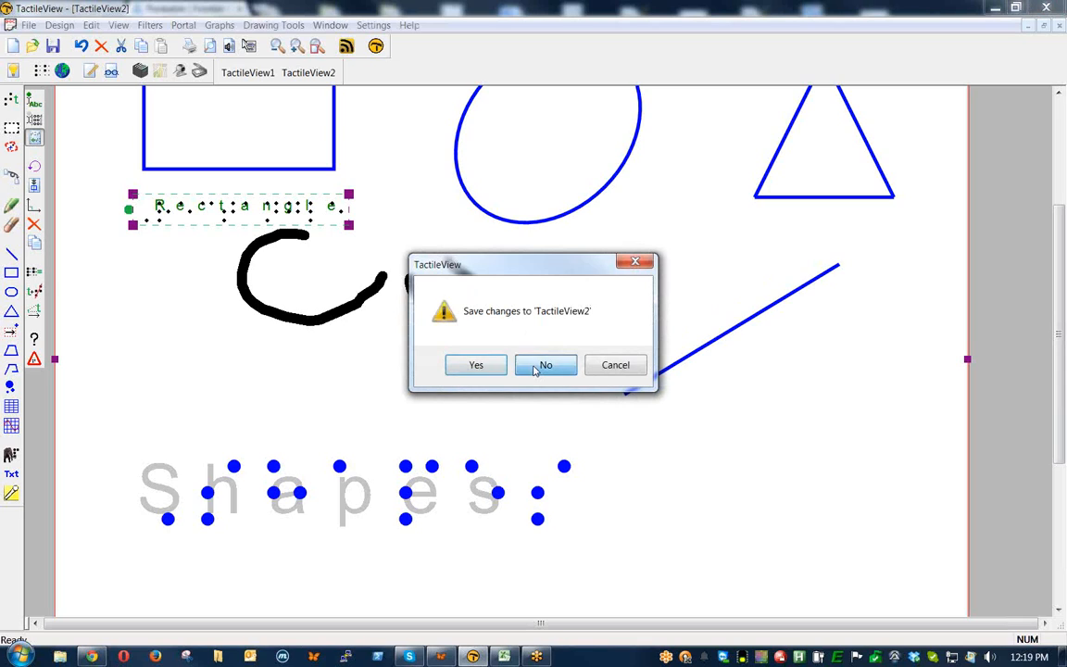
pyautogui.click(542, 367)
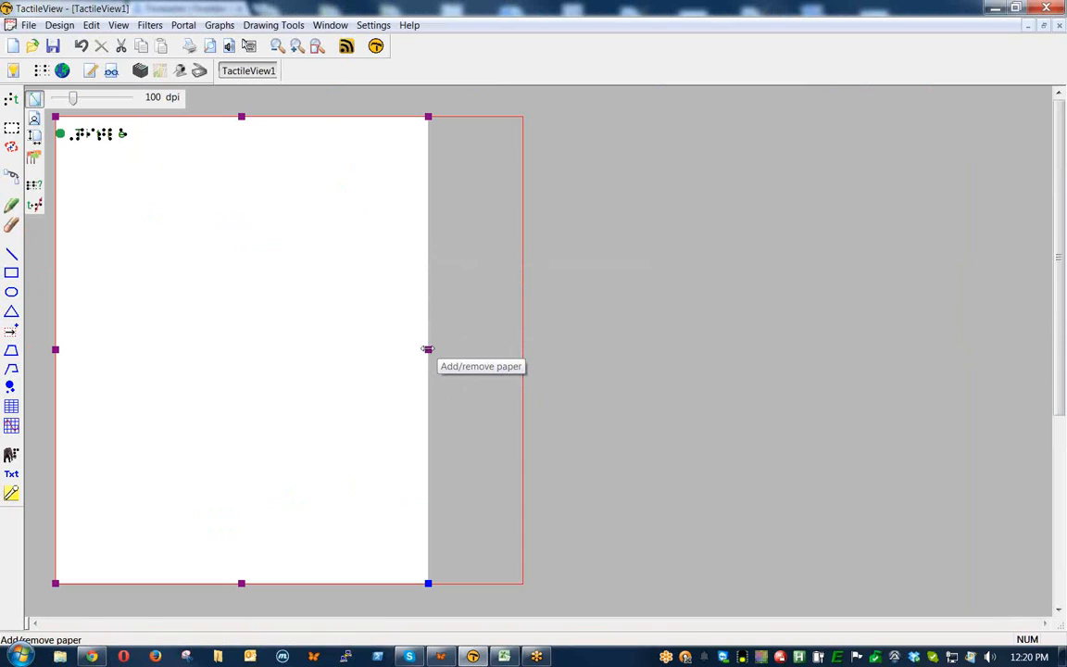
# Add paper to the blank design so it extends past the first page, to about 33.58 cm wide and beyond one page in height
pyautogui.moveTo(428, 350); pyautogui.dragTo(511, 350)
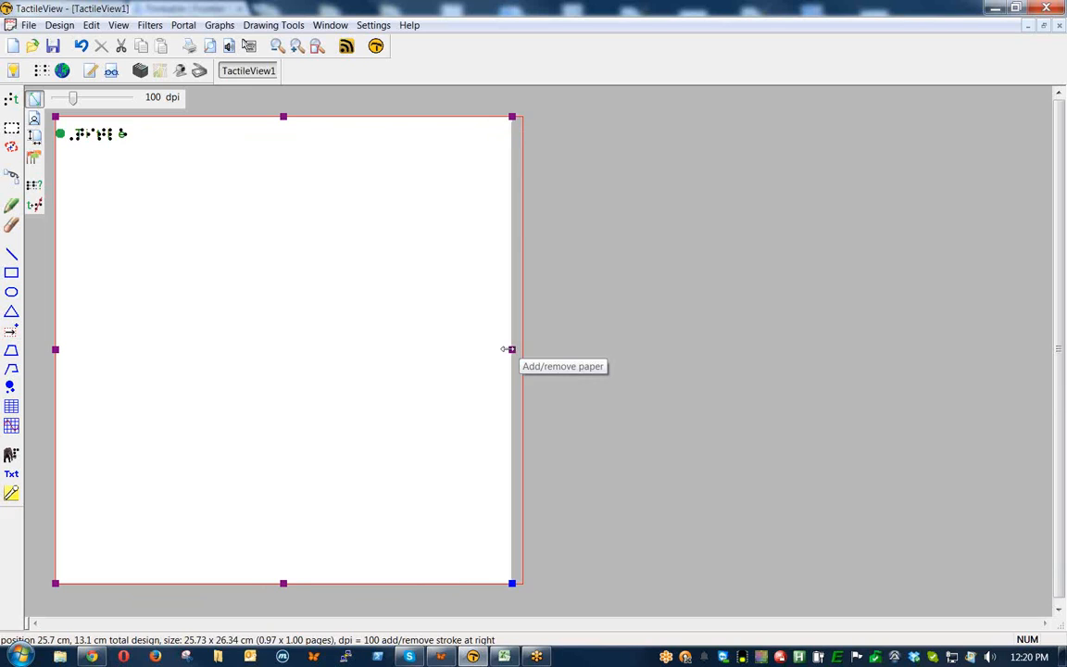
pyautogui.moveTo(507, 350); pyautogui.dragTo(560, 350)
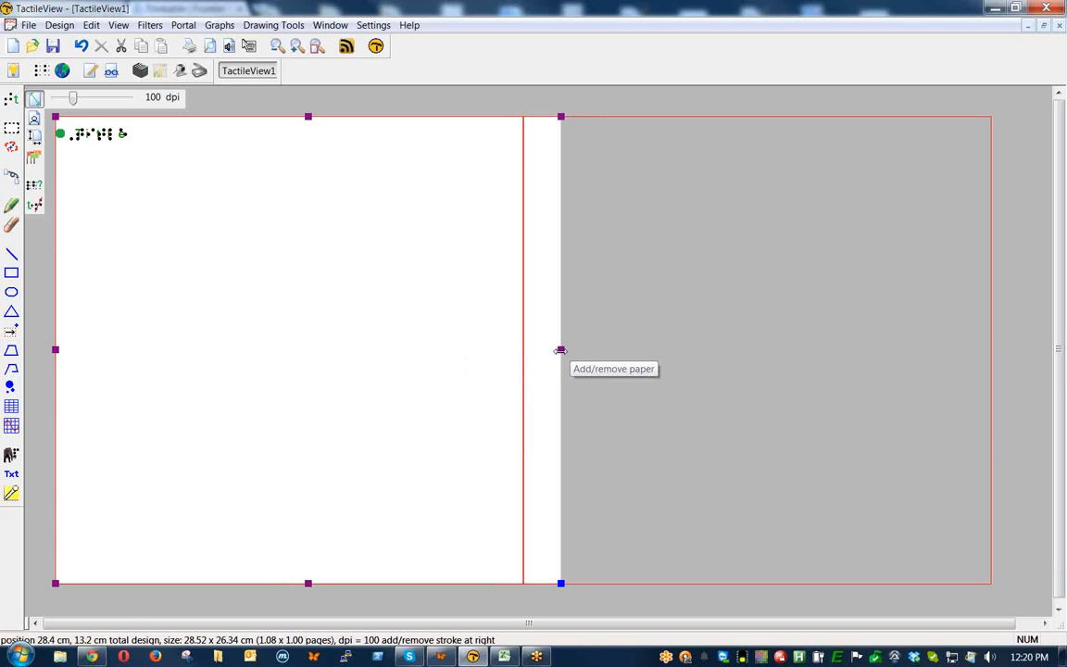
pyautogui.moveTo(560, 351); pyautogui.dragTo(651, 351)
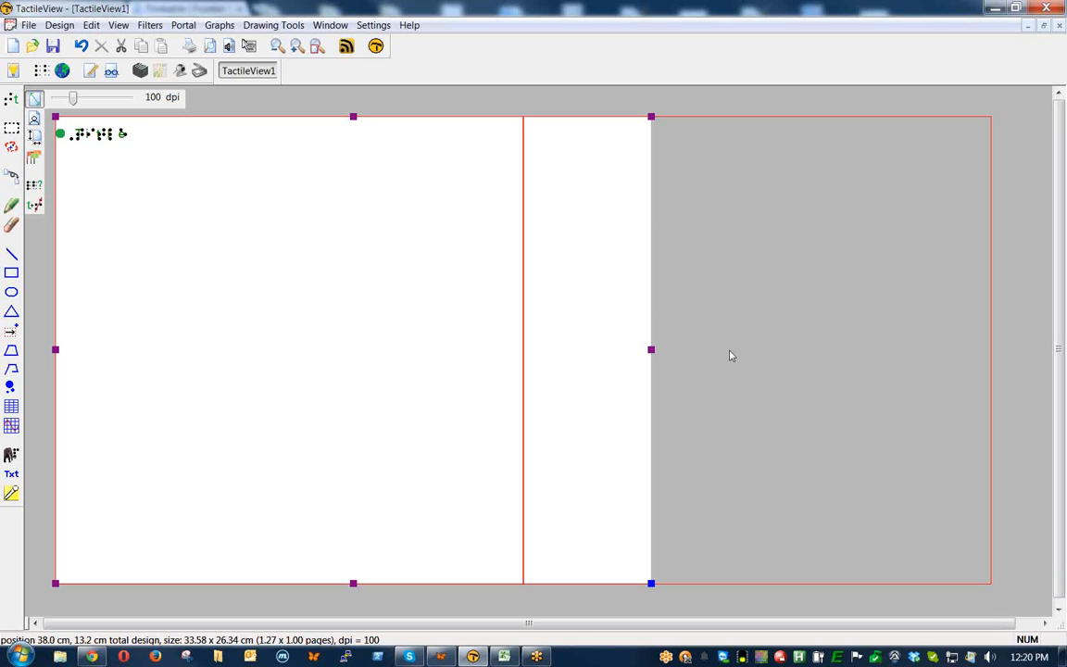
pyautogui.scroll(-1, 730, 355)
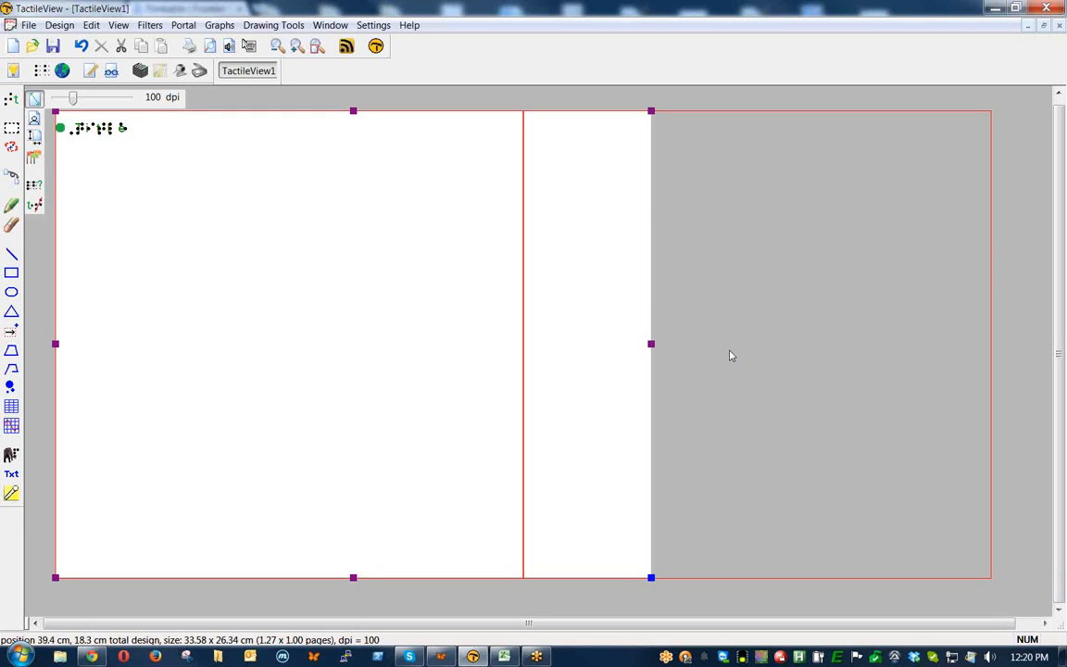
pyautogui.moveTo(353, 577); pyautogui.dragTo(353, 606)
pyautogui.scroll(-3, 380, 556)
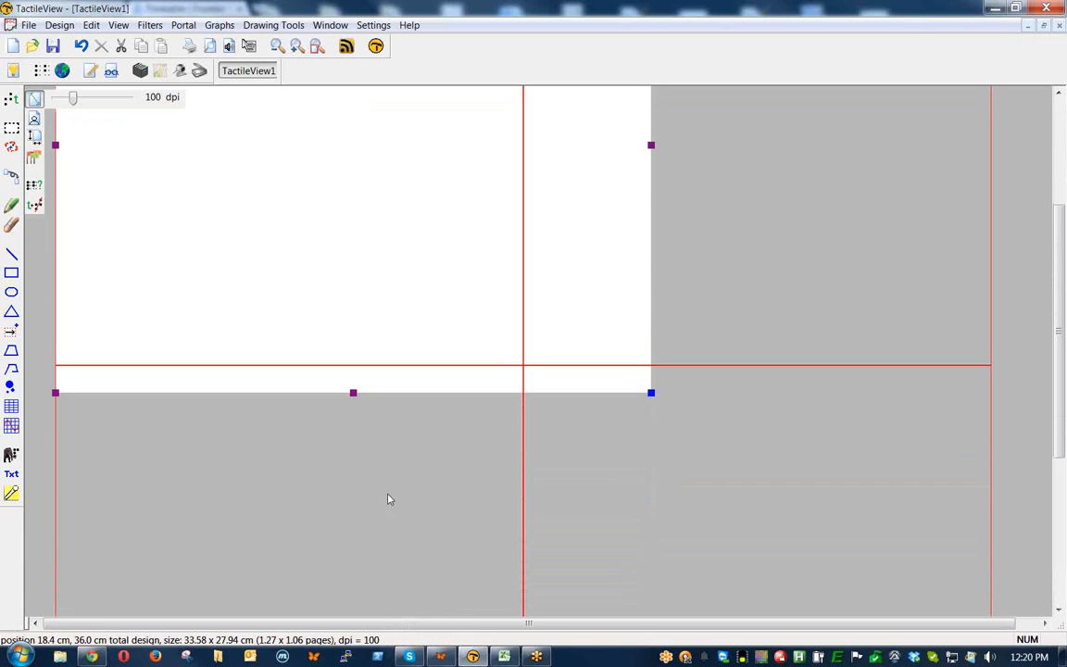
pyautogui.moveTo(353, 392); pyautogui.dragTo(354, 489)
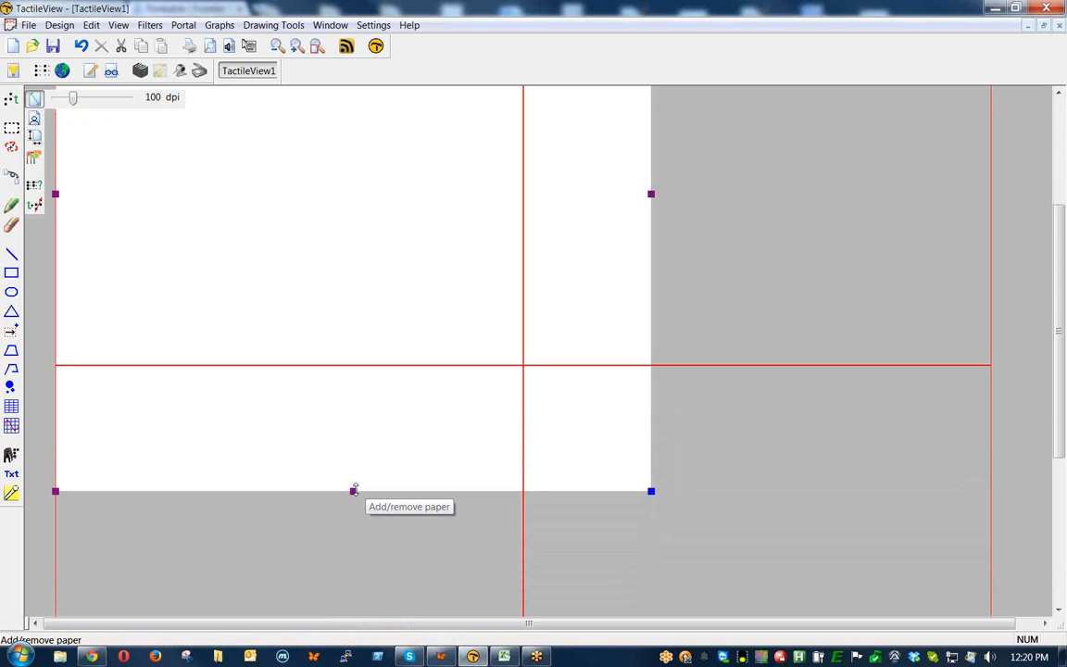
# Shrink the blank design to fit within a single page, about 26.19 x 26.04 cm
pyautogui.moveTo(353, 489); pyautogui.dragTo(369, 362)
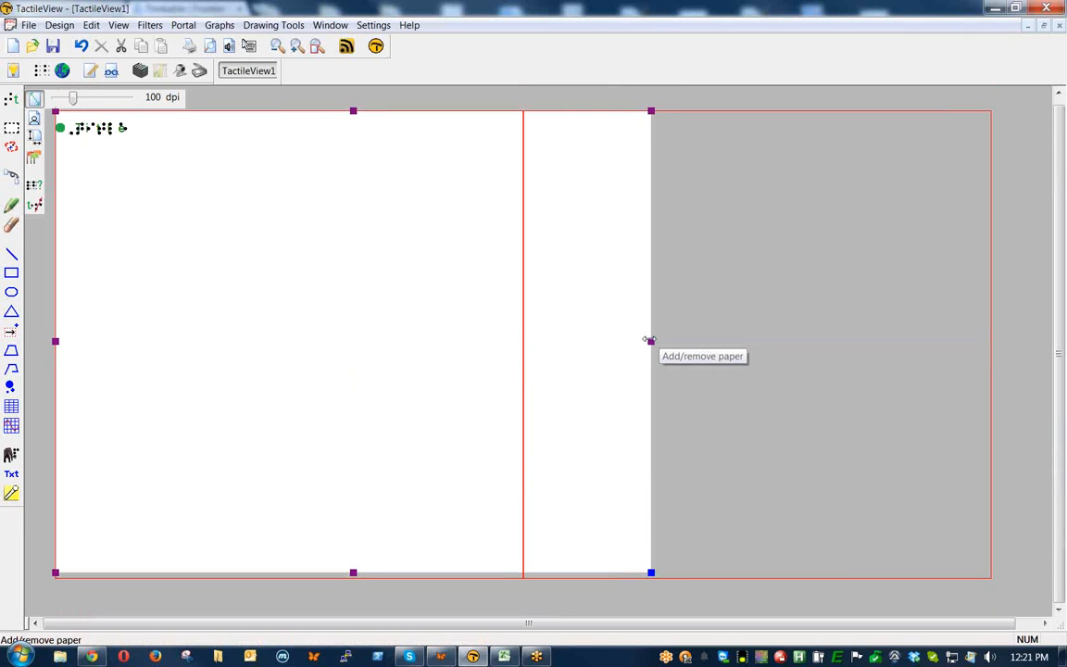
pyautogui.moveTo(649, 343); pyautogui.dragTo(519, 356)
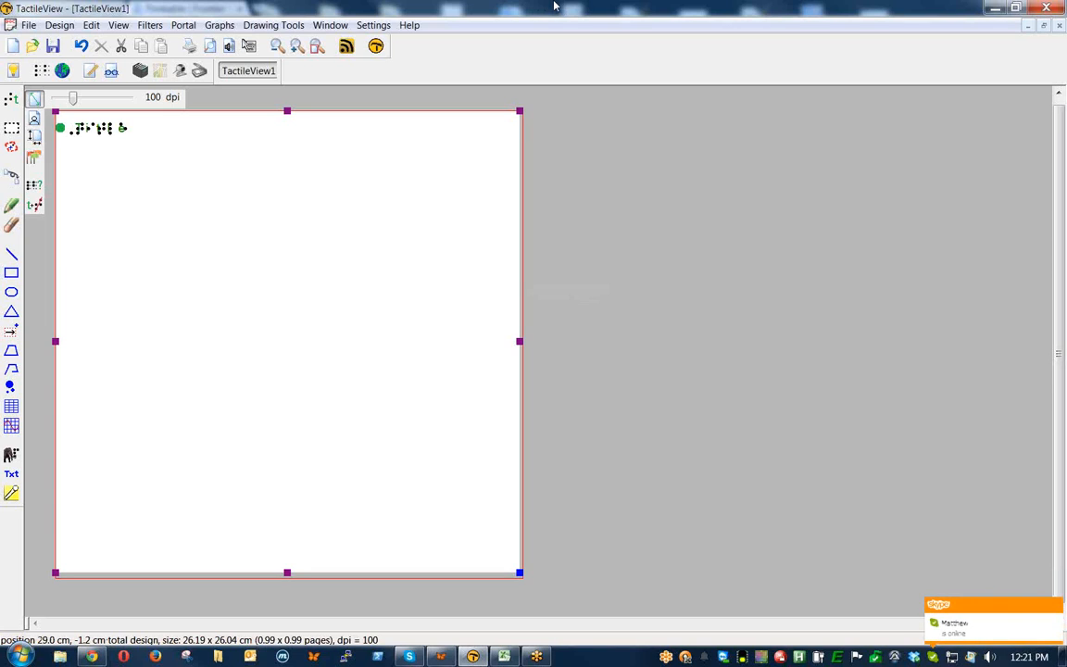
# Quit Skype so its notifications stop appearing
pyautogui.rightClick(952, 658)
pyautogui.click(966, 647)
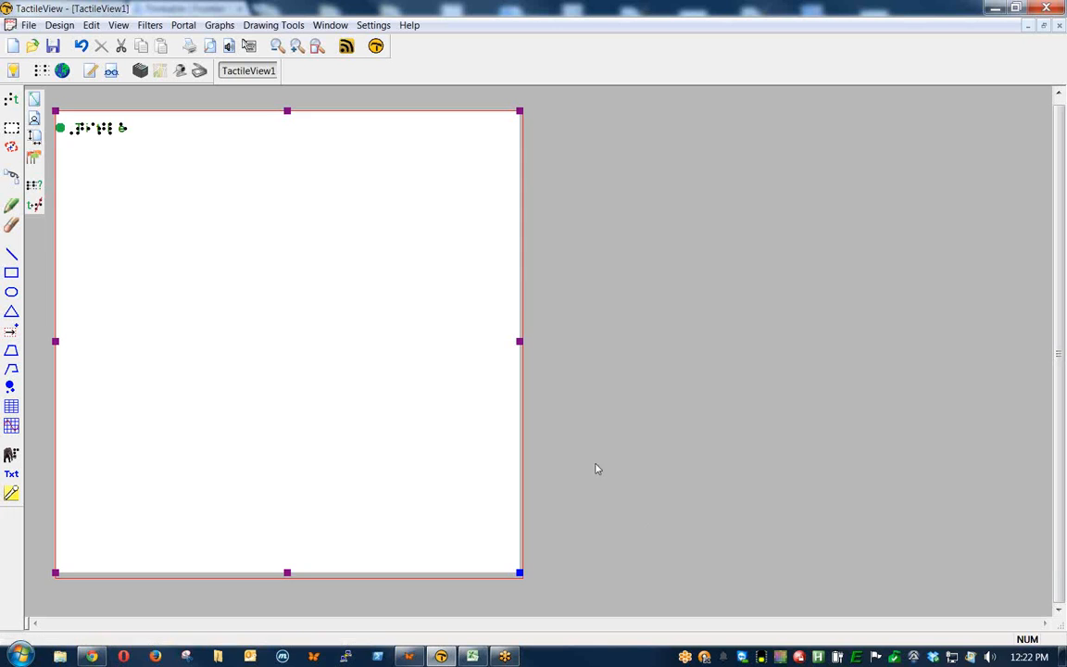
# Switch to Chrome and search Google Images for "map of canada" in a new tab
pyautogui.click(92, 657)
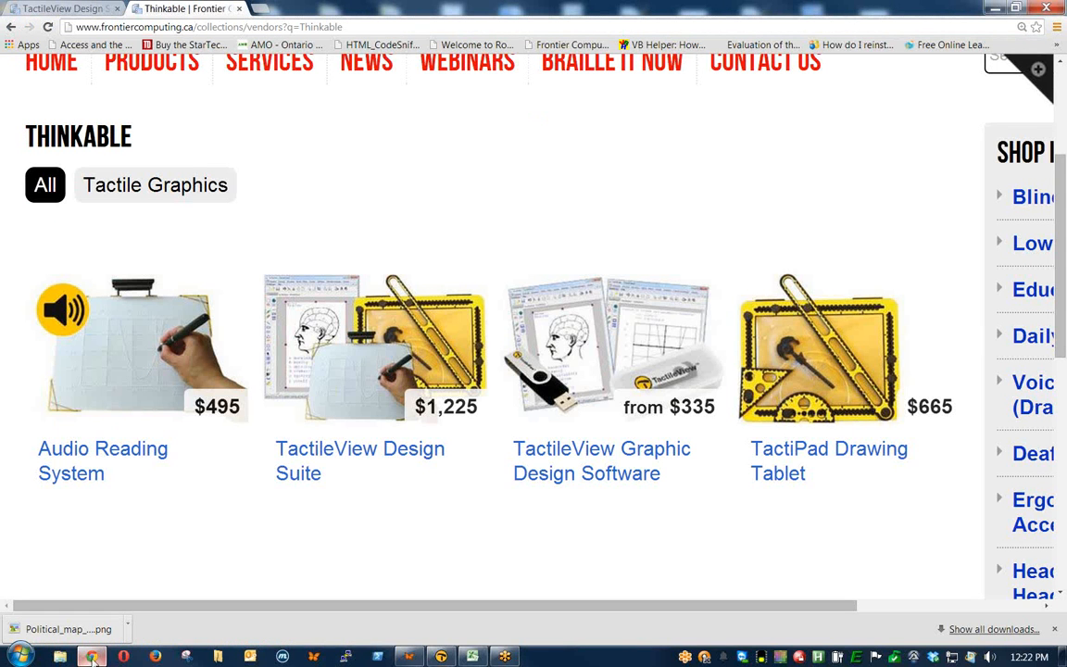
pyautogui.click(260, 11)
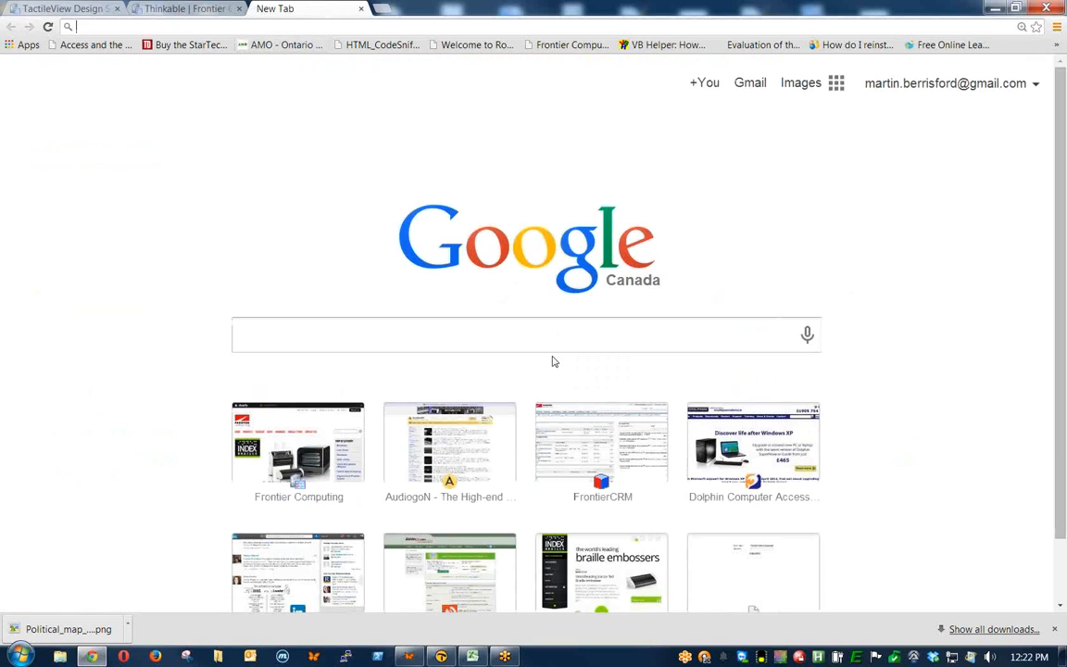
pyautogui.click(797, 83)
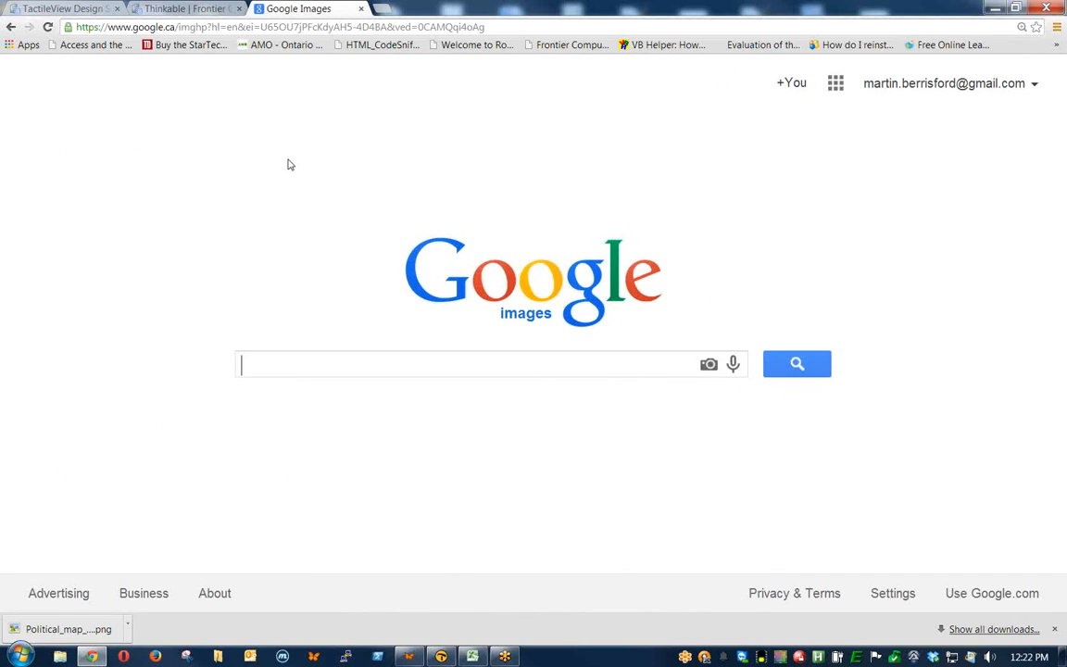
pyautogui.write('map')
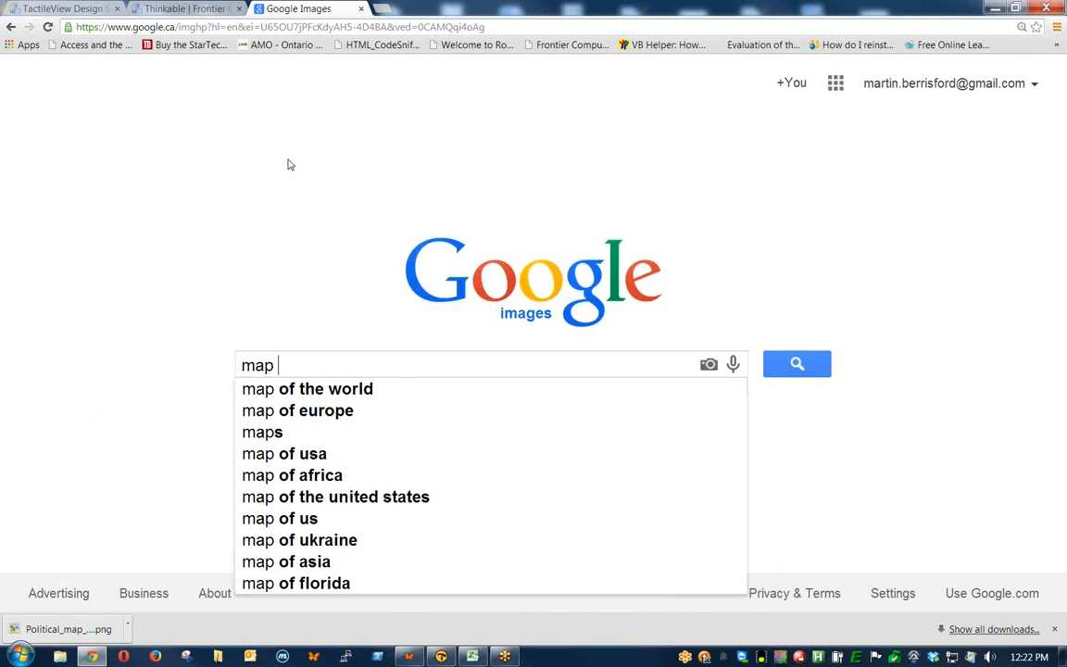
pyautogui.write(' of canada')
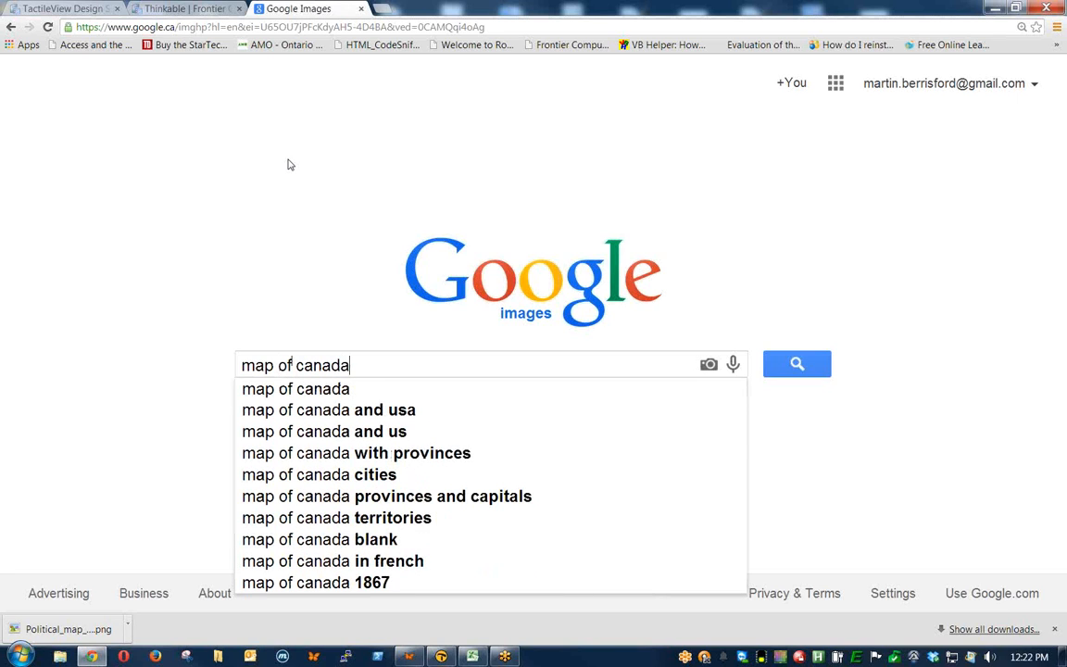
pyautogui.press('Return')
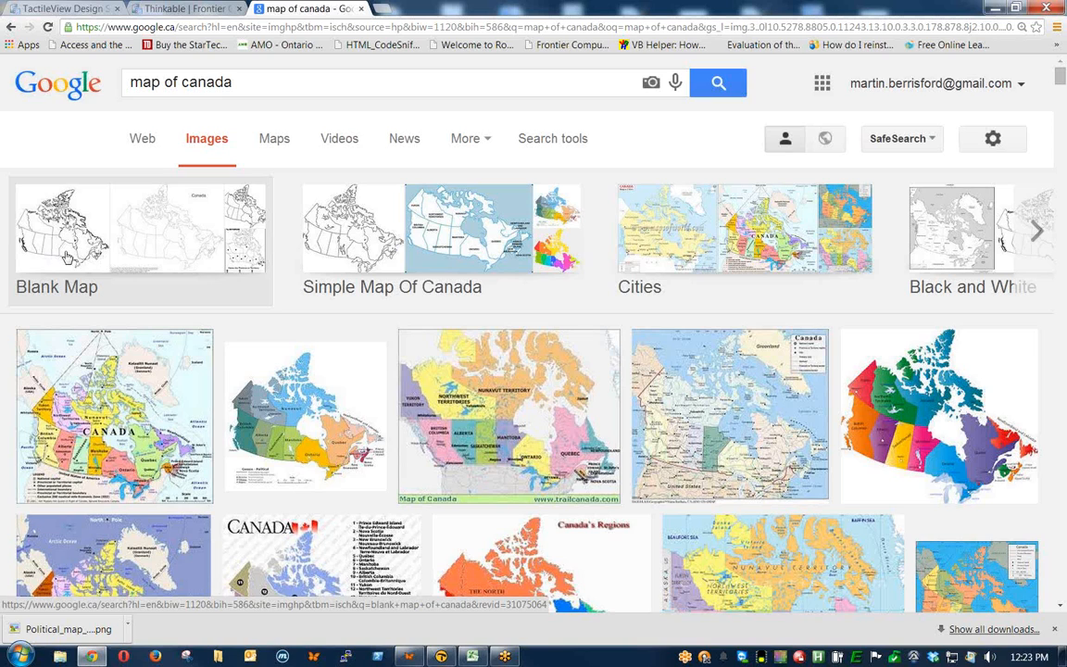
# Open the Wikipedia page "Provinces and territories of Canada" from its map result and find the political map on it
pyautogui.click(298, 432)
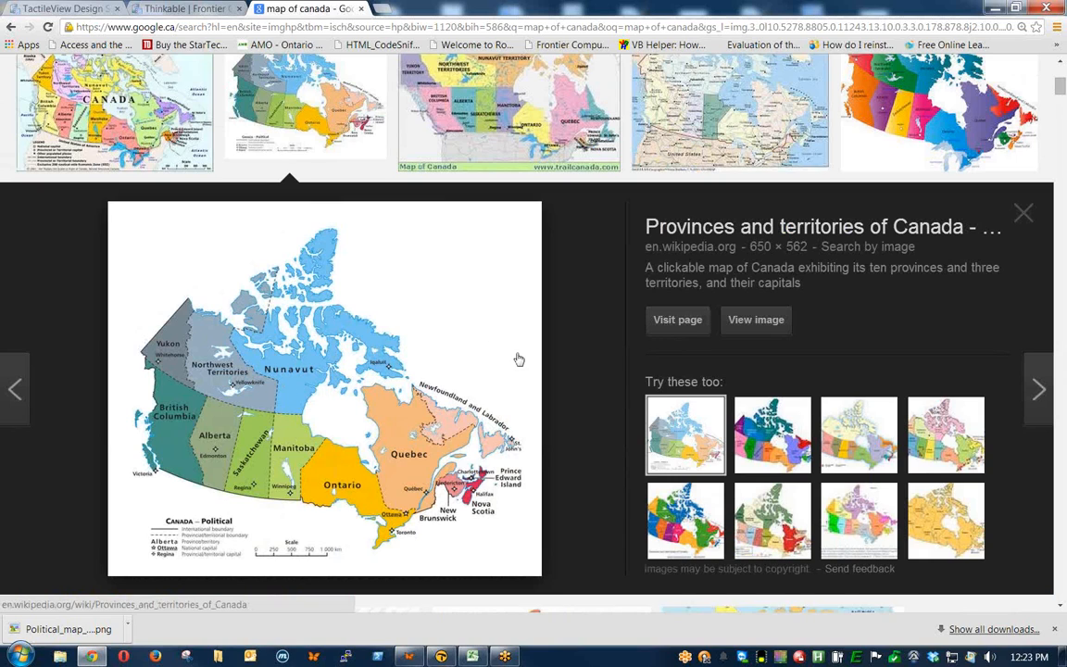
pyautogui.click(663, 326)
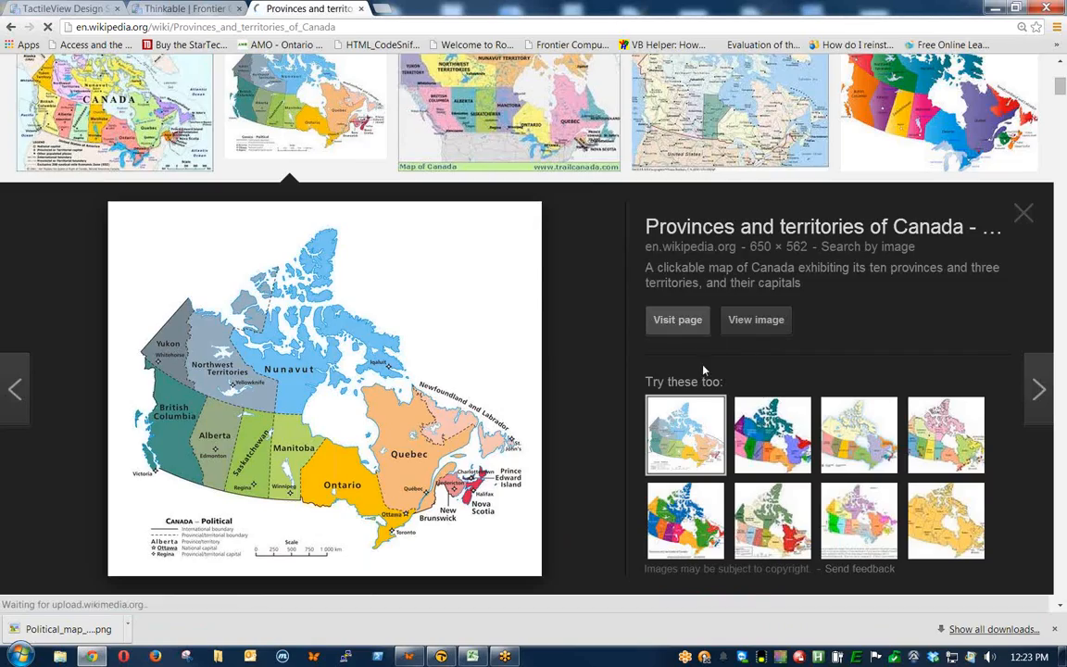
pyautogui.scroll(-10, 537, 341)
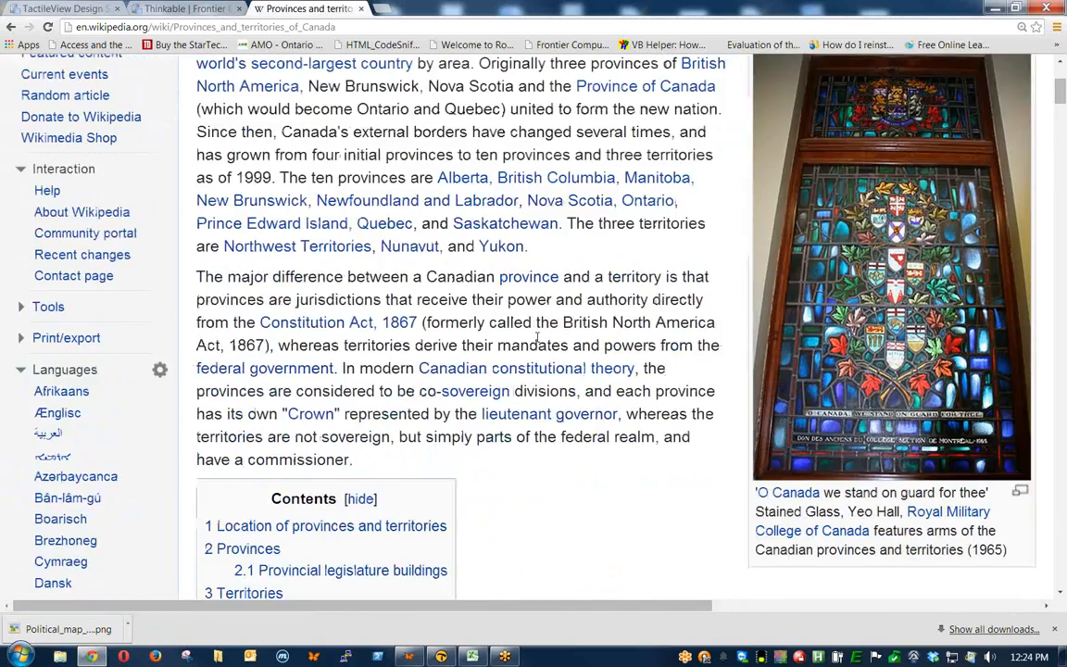
pyautogui.scroll(-3, 537, 341)
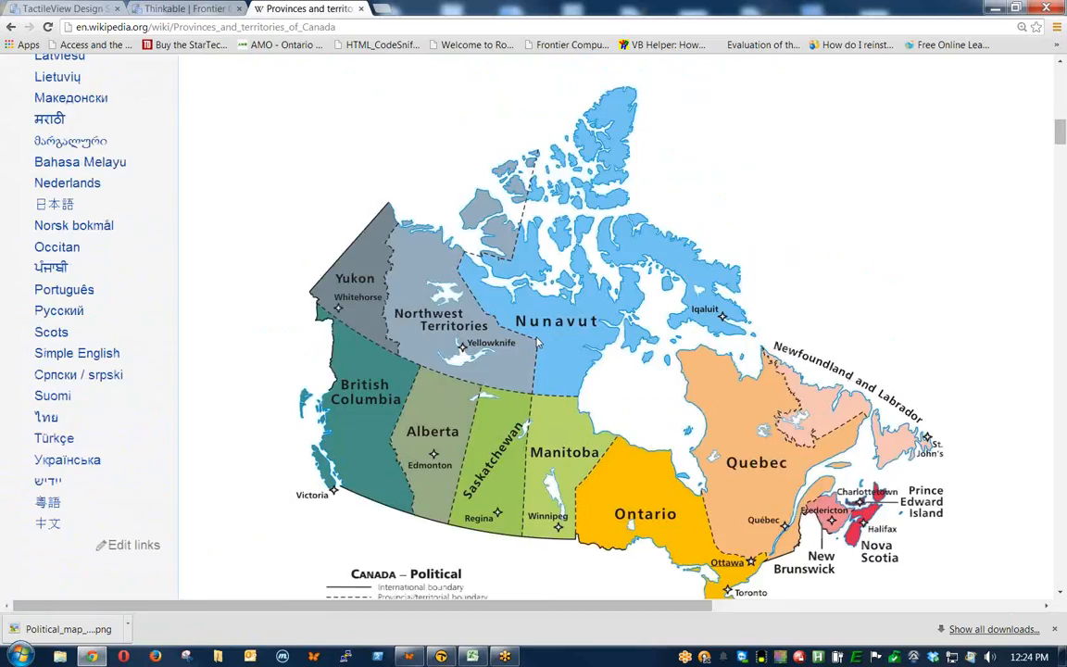
pyautogui.scroll(2, 538, 339)
pyautogui.scroll(-2, 540, 338)
# Save the political map image as Political_map_of_Canada.png in the Pictures library, replacing the existing file
pyautogui.rightClick(560, 299)
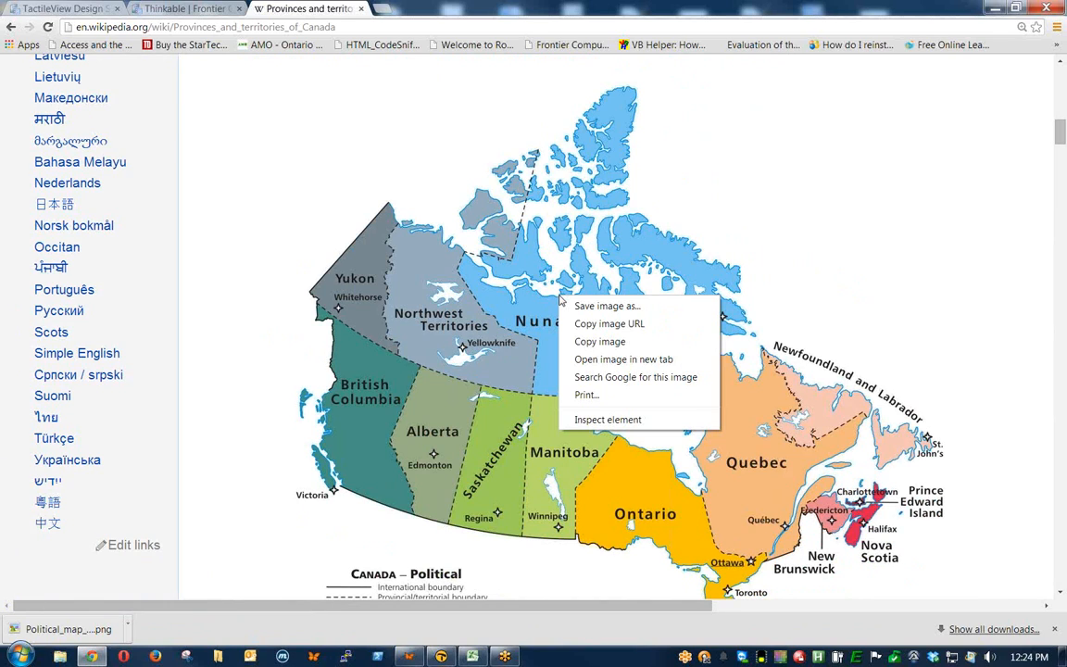
pyautogui.click(640, 308)
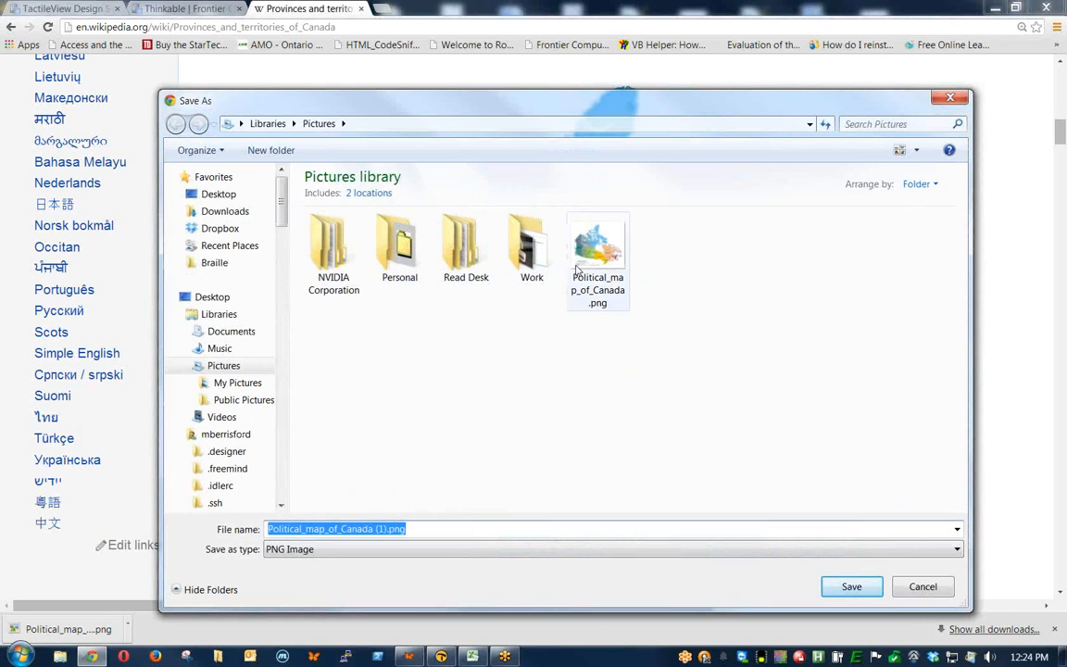
pyautogui.click(698, 310)
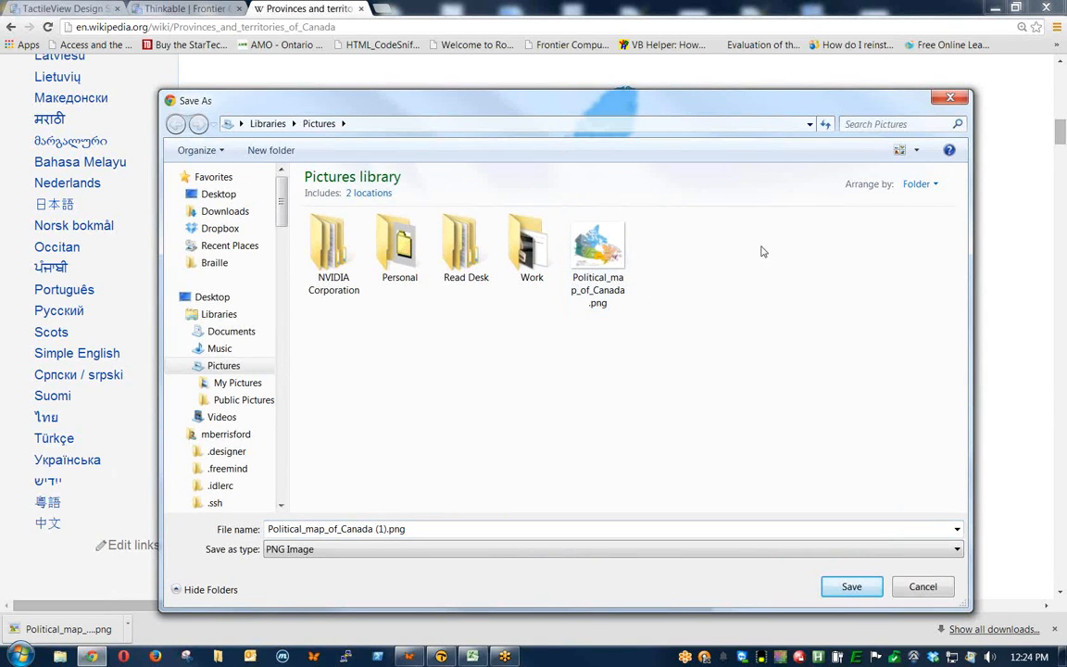
pyautogui.click(591, 245)
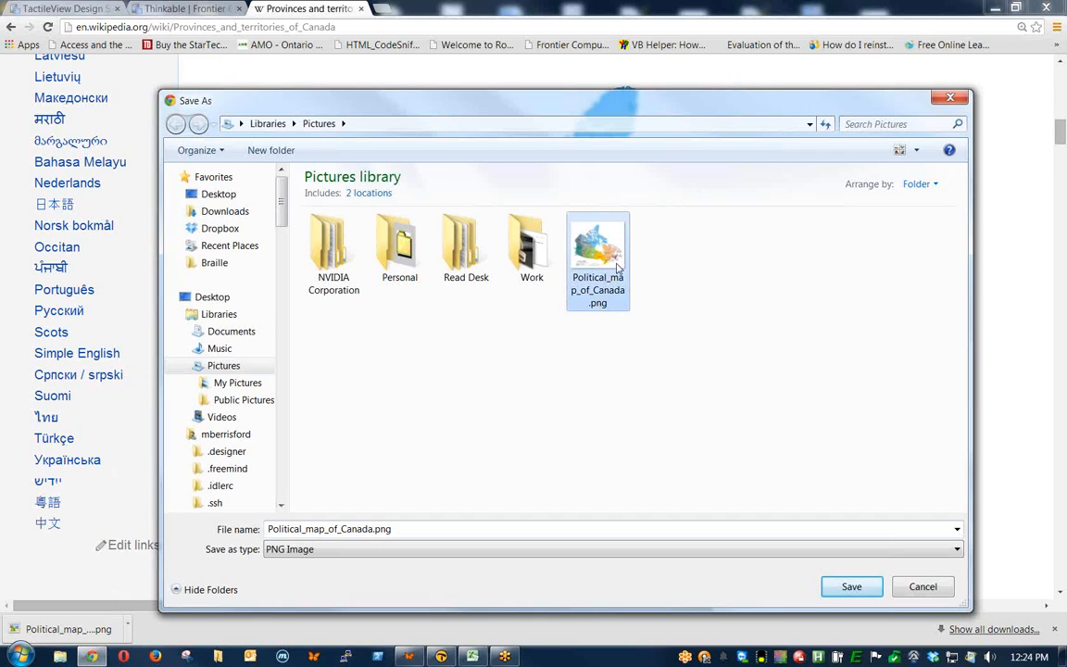
pyautogui.click(851, 587)
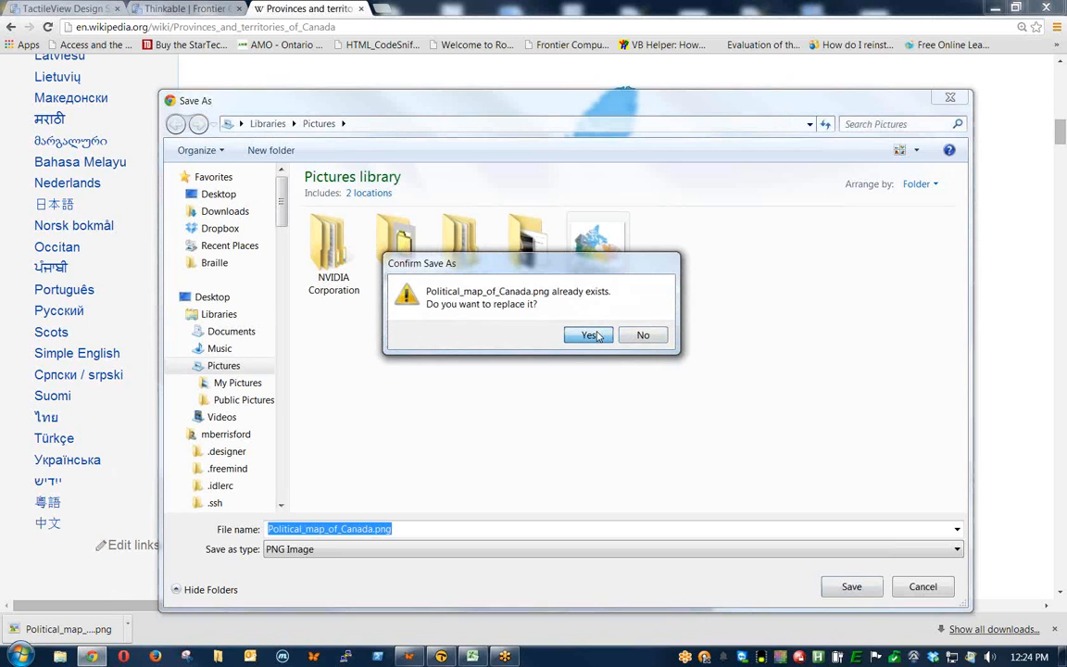
pyautogui.click(593, 335)
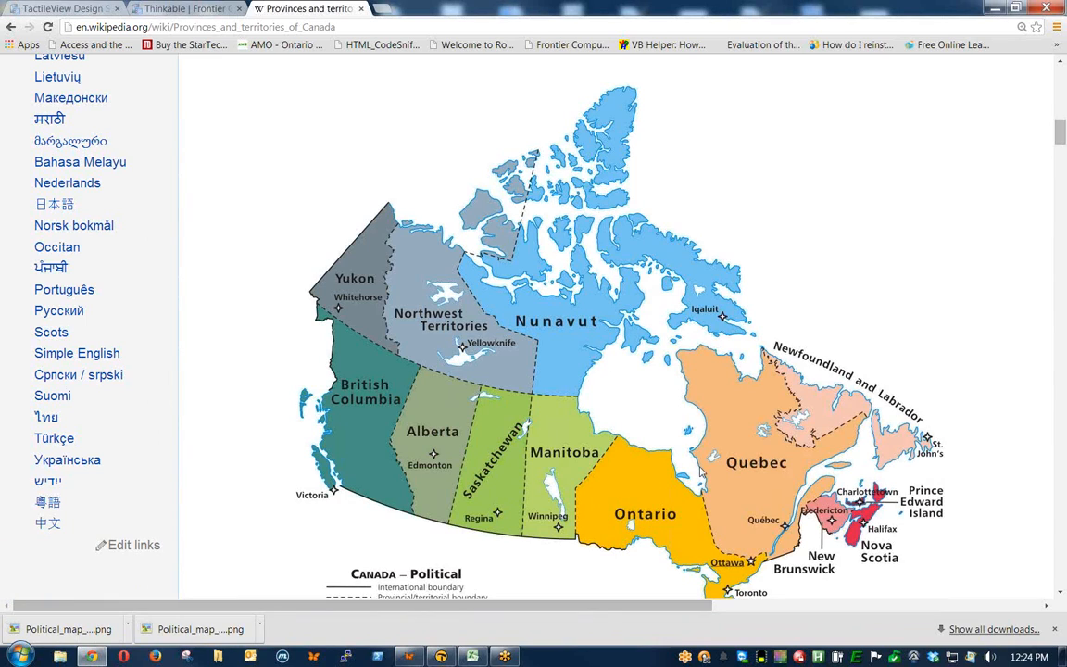
# Switch to TactileView and open Political_map_of_Canada.png from My Pictures
pyautogui.click(442, 660)
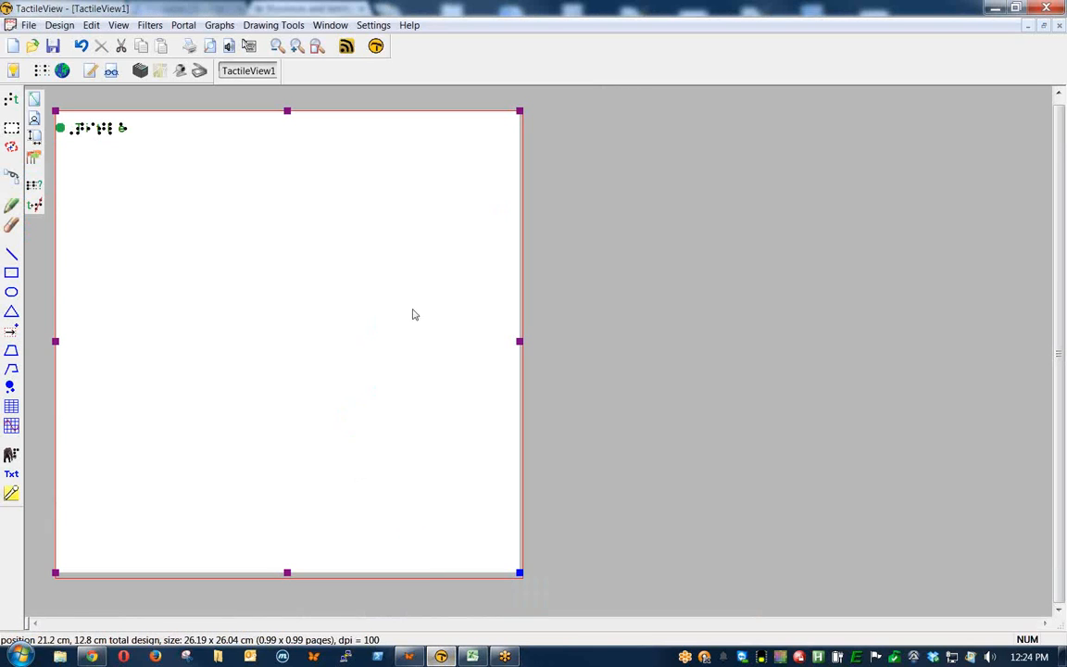
pyautogui.click(28, 25)
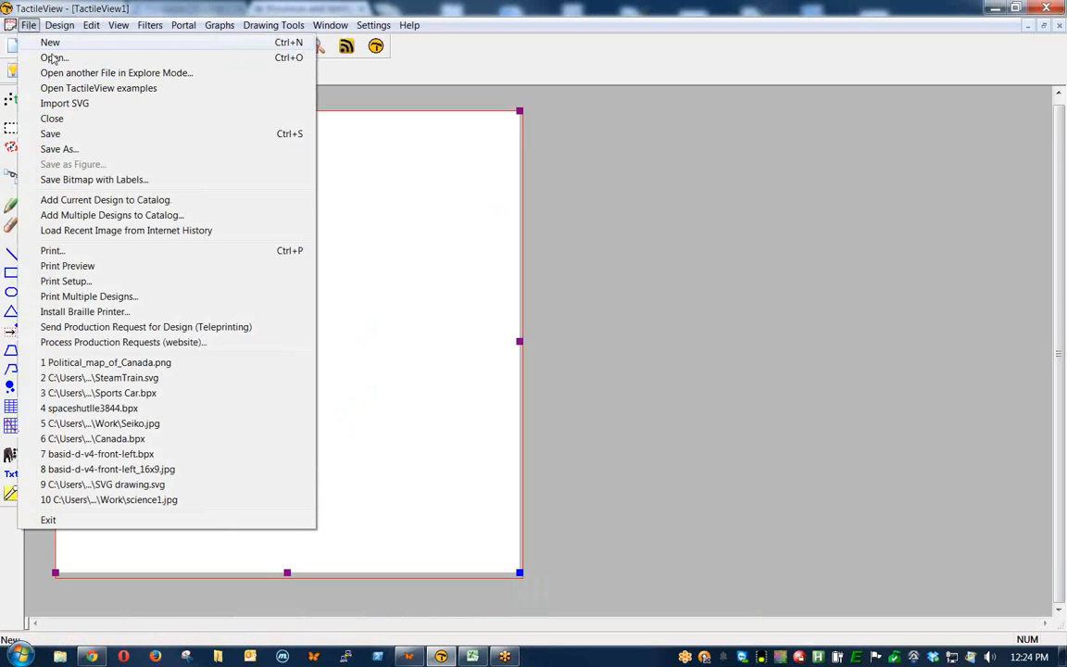
pyautogui.click(53, 57)
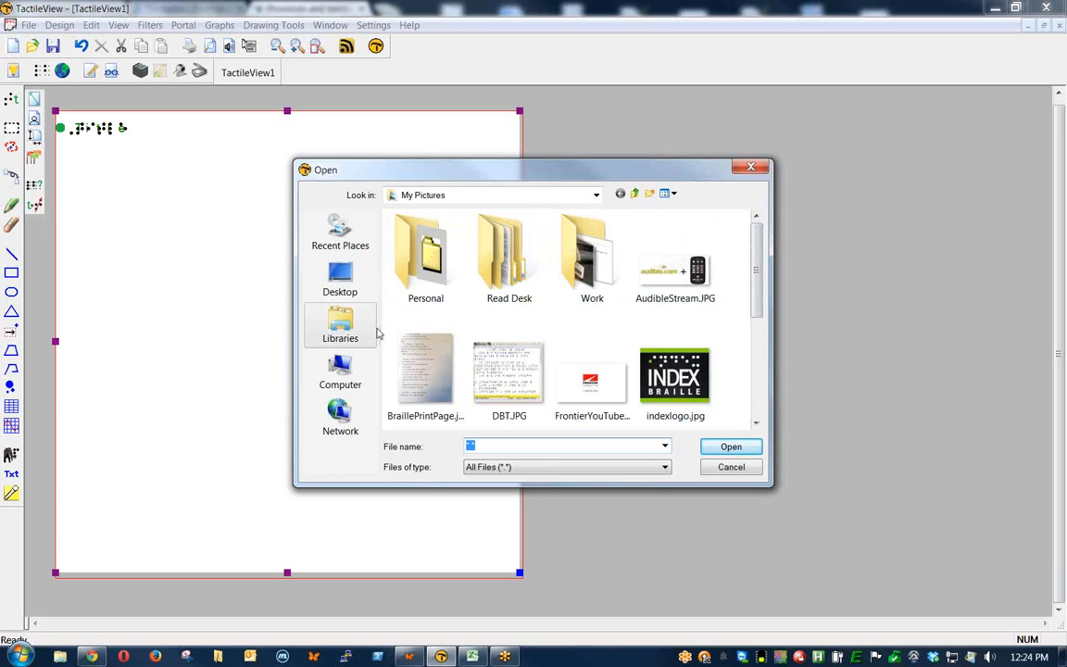
pyautogui.moveTo(756, 269); pyautogui.dragTo(766, 378)
pyautogui.click(690, 271)
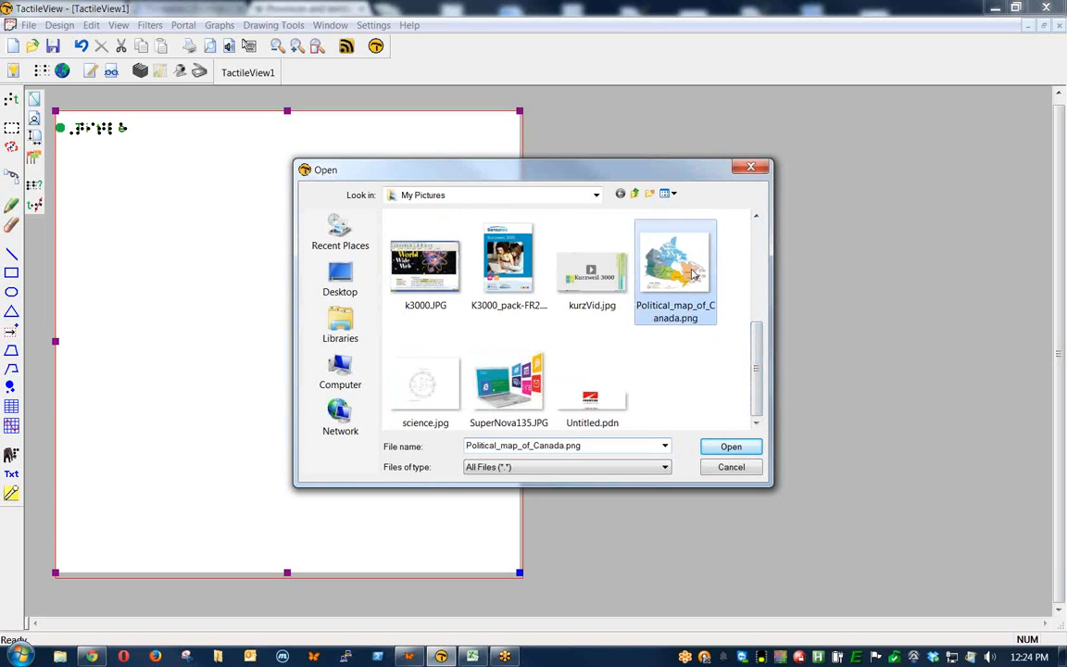
pyautogui.click(715, 450)
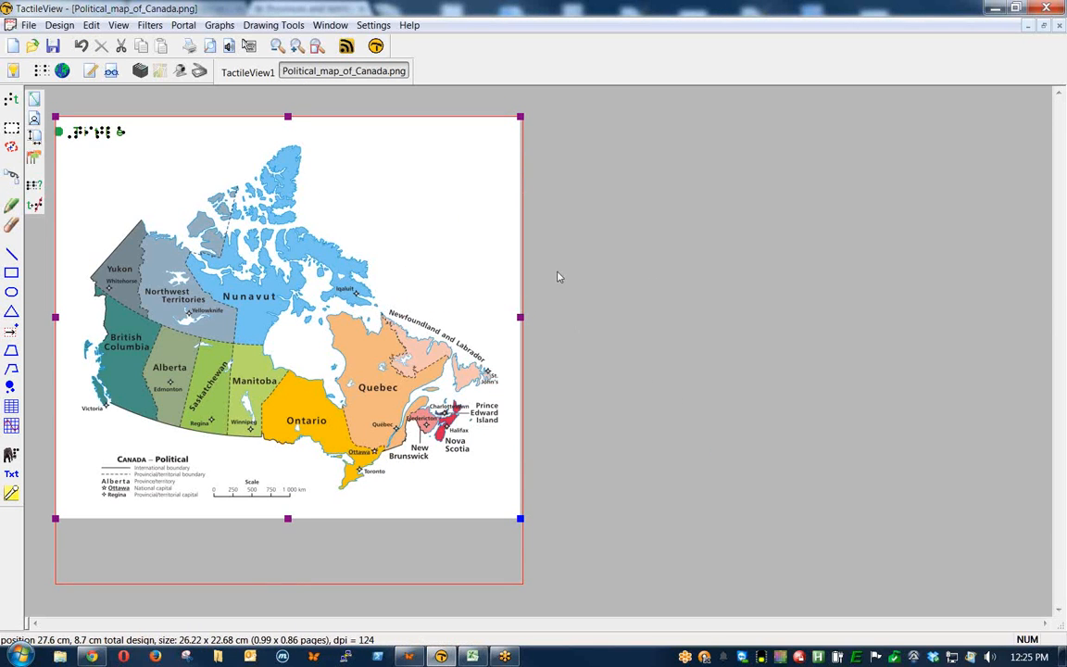
pyautogui.scroll(2, 481, 275)
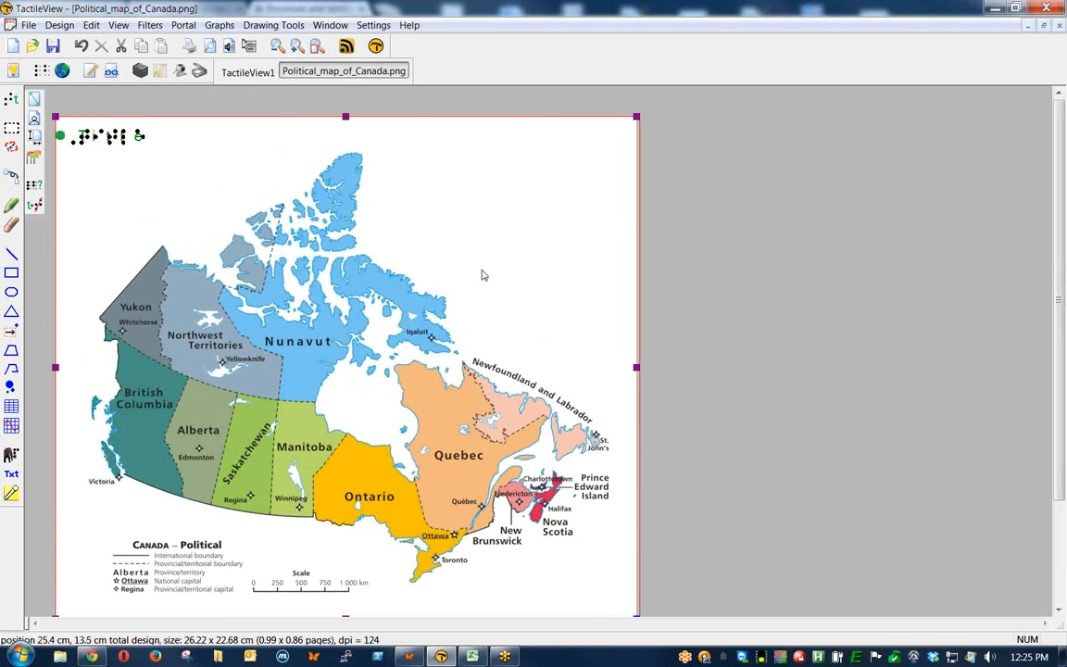
pyautogui.scroll(-2, 481, 275)
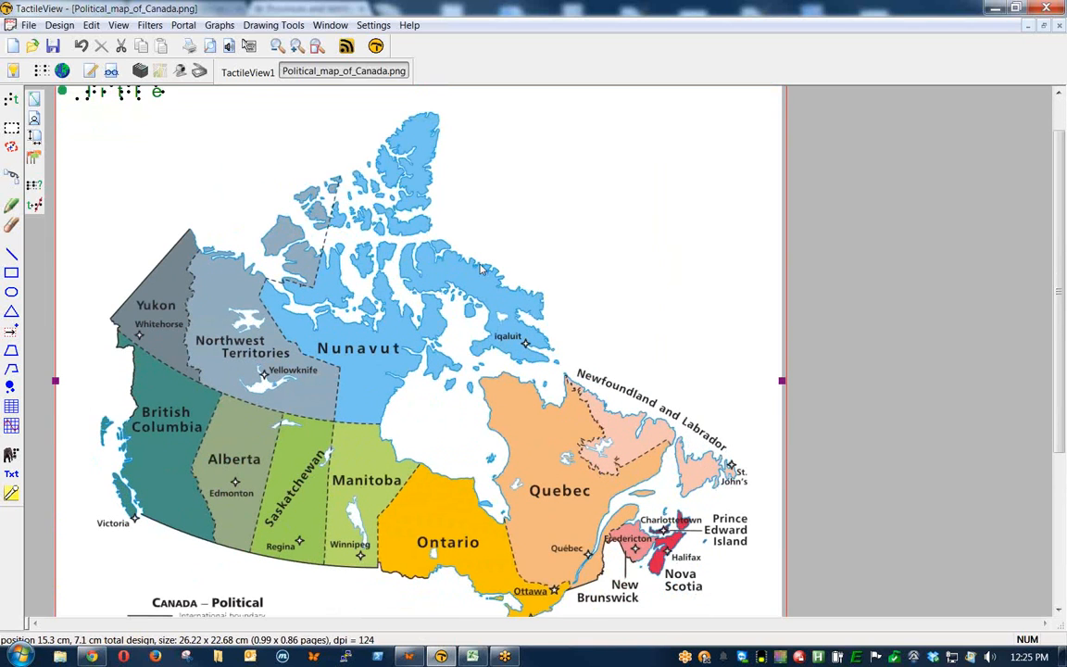
pyautogui.click(92, 26)
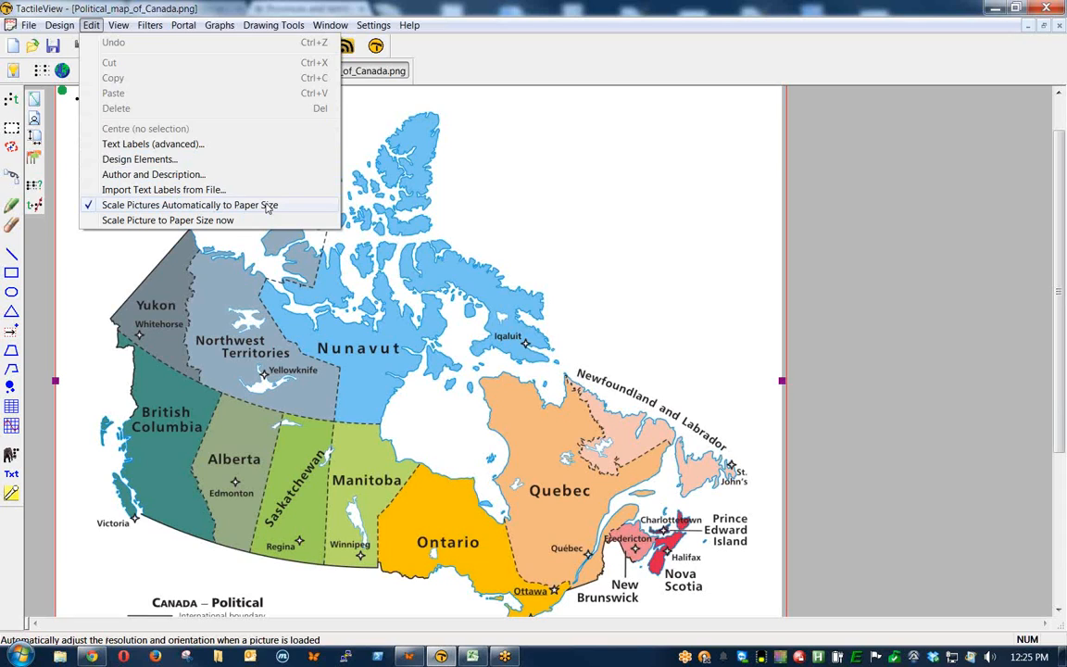
pyautogui.click(633, 68)
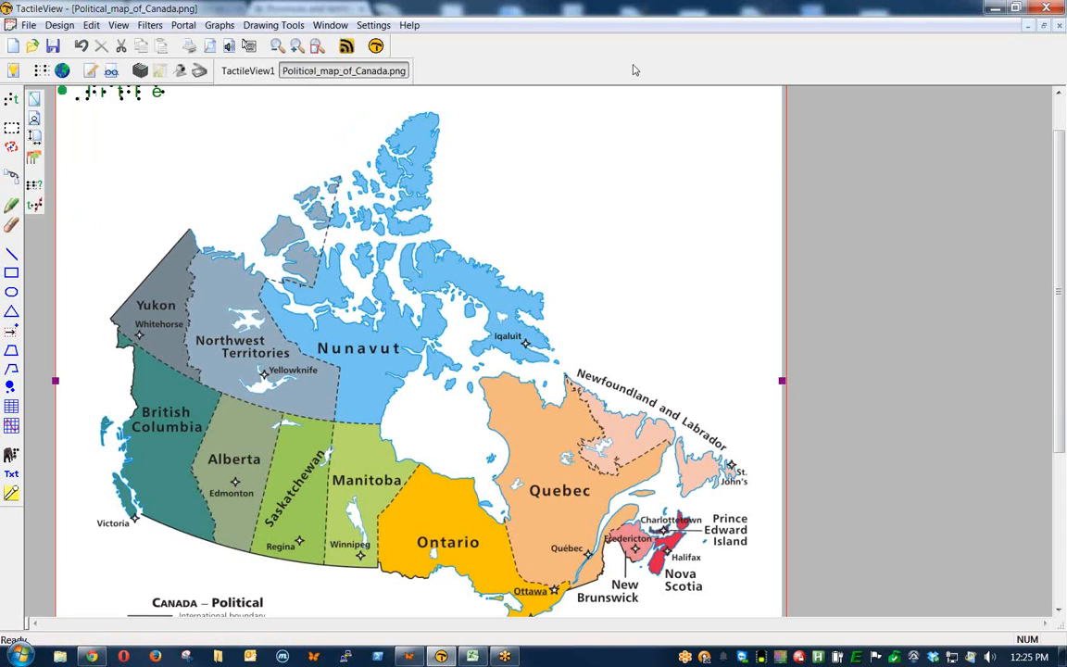
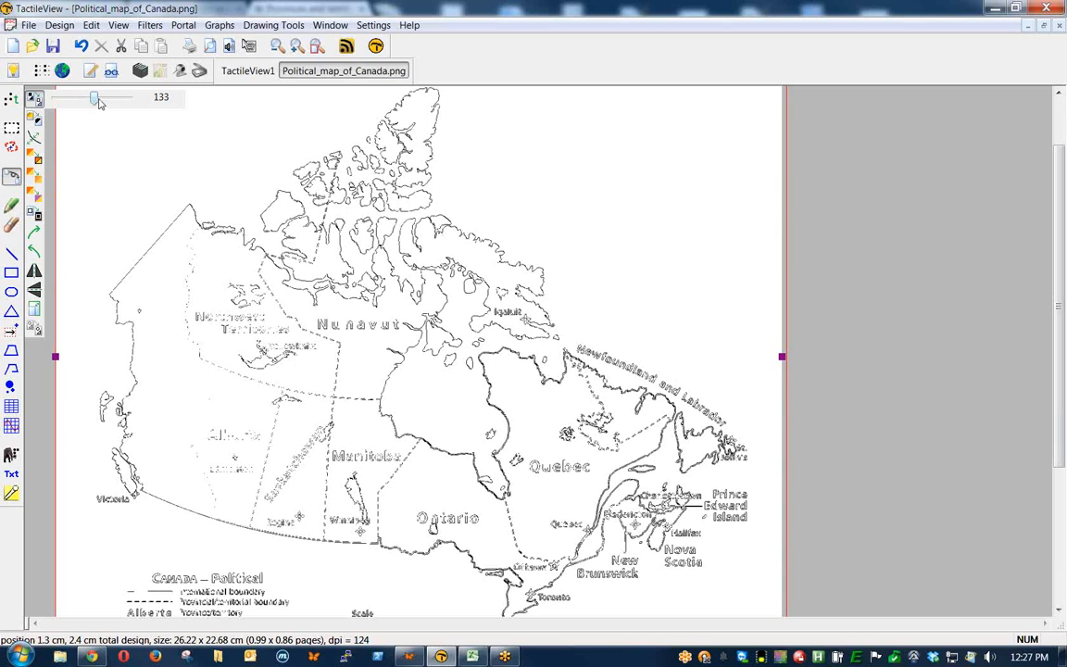
# Set the map's line drawing conversion level to 16 and change its line thickness to 66
pyautogui.moveTo(93, 100); pyautogui.dragTo(59, 105)
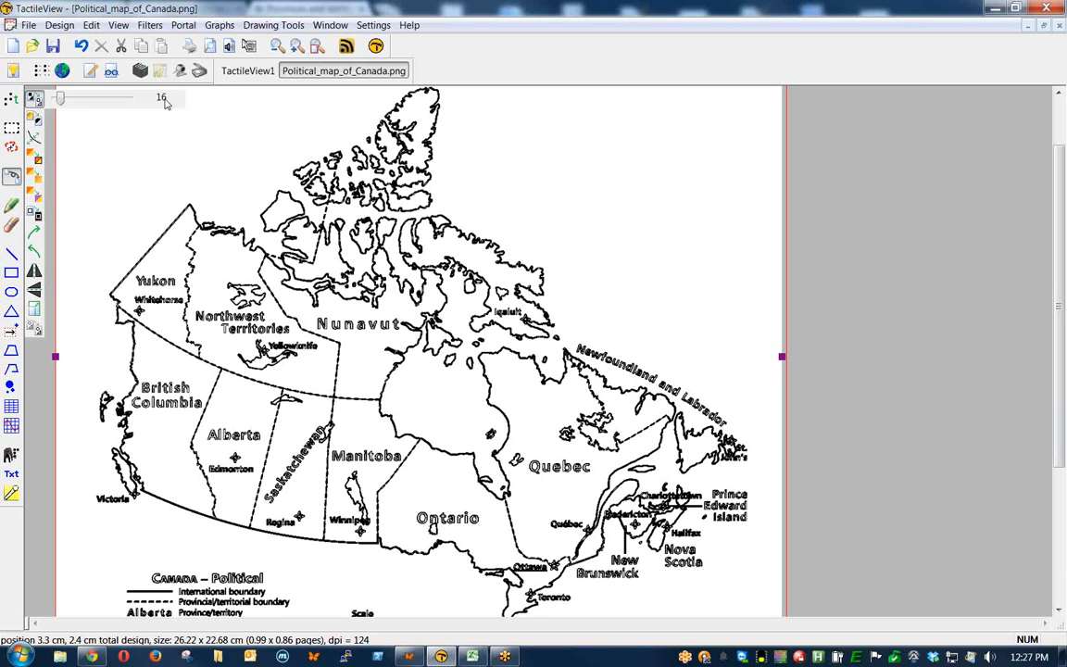
pyautogui.click(148, 28)
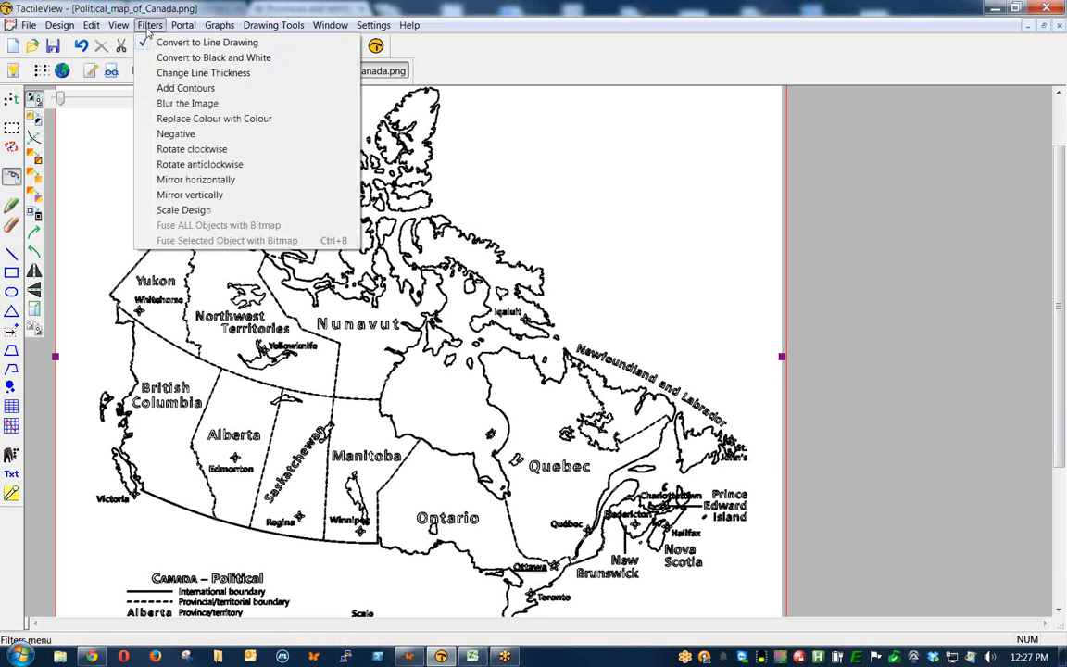
pyautogui.click(211, 77)
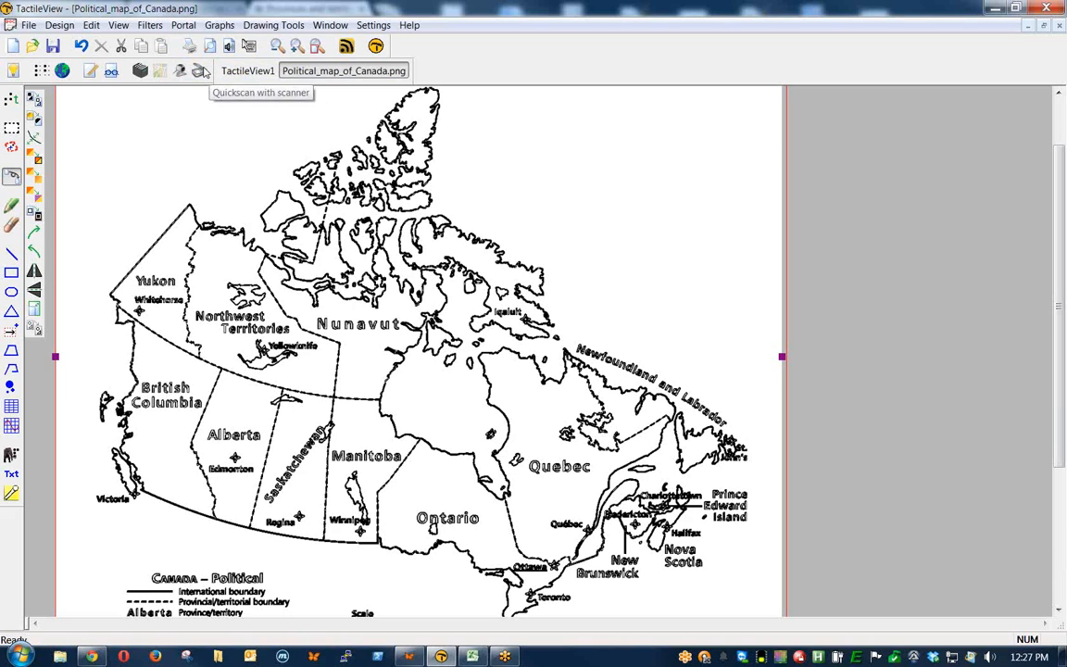
pyautogui.click(149, 25)
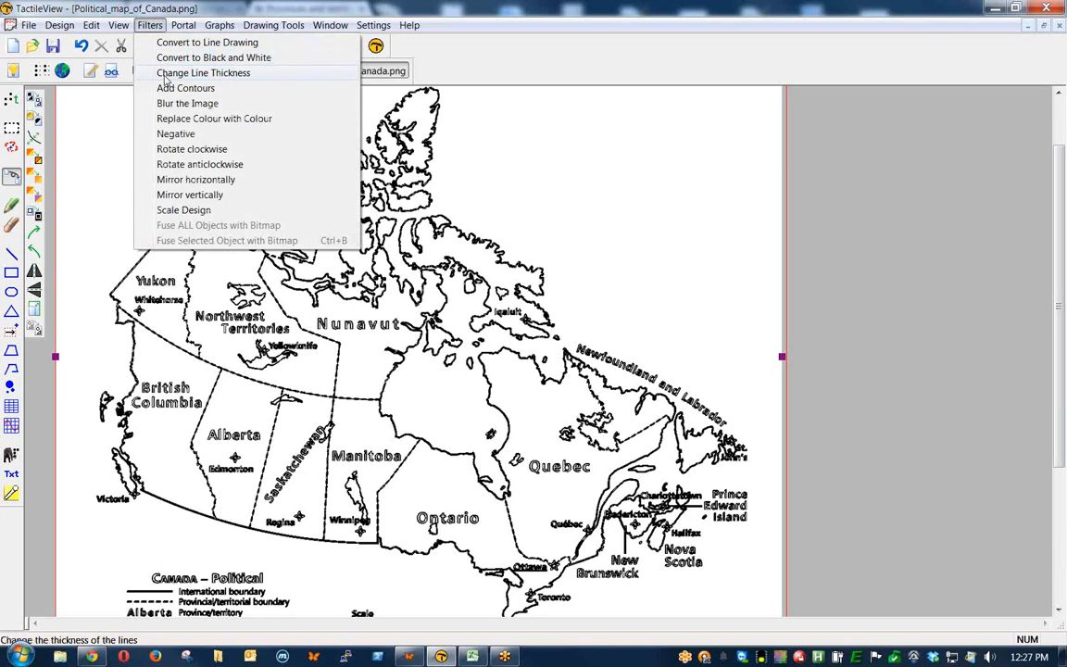
pyautogui.click(165, 74)
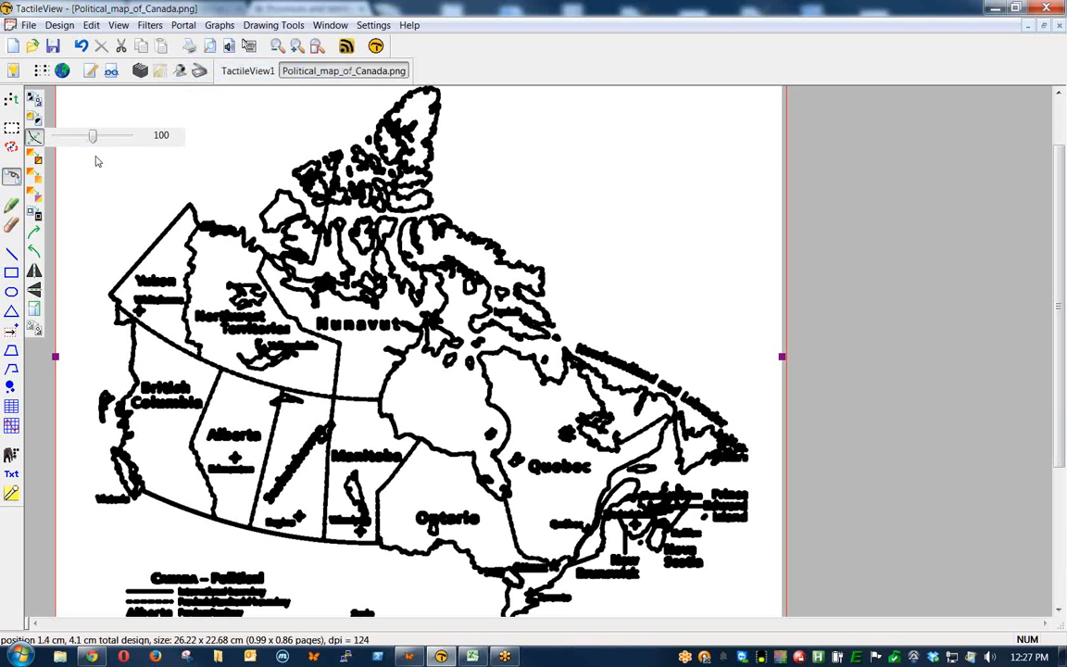
pyautogui.moveTo(93, 143); pyautogui.dragTo(80, 150)
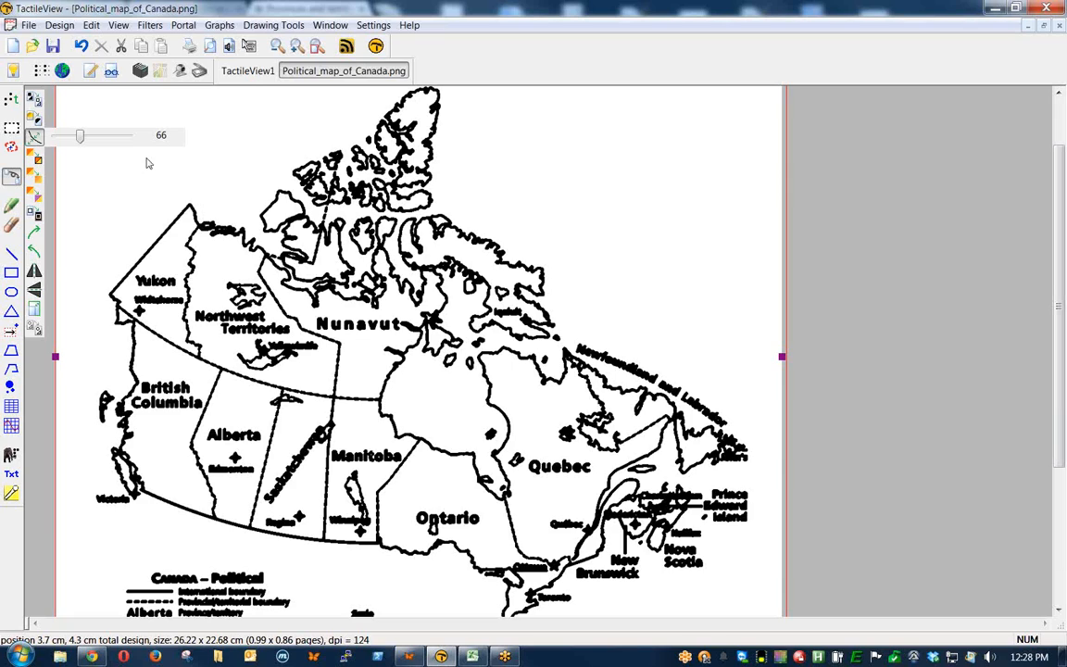
# Erase the Yukon, Whitehorse and Northwest Territories names and the Whitehorse marker with an eraser width of 16
pyautogui.click(11, 227)
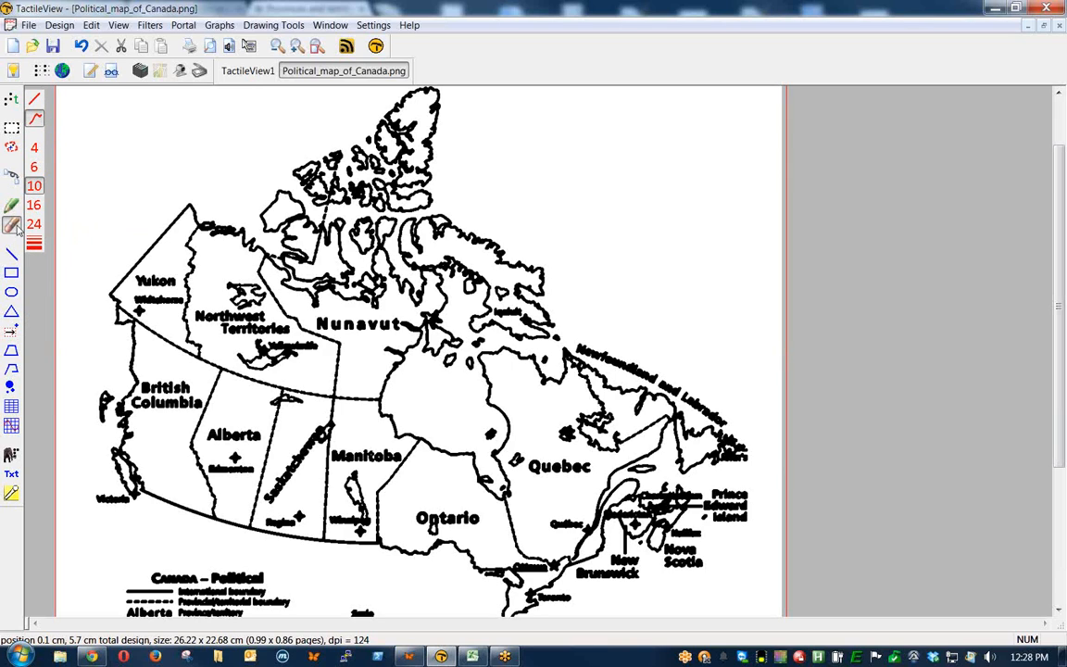
pyautogui.click(37, 172)
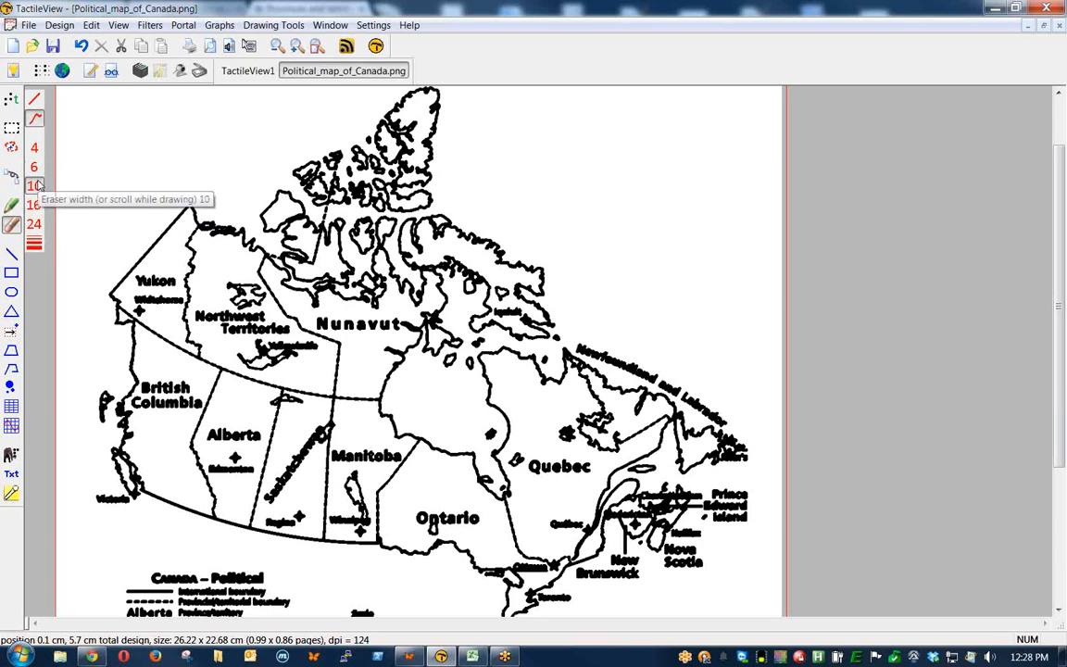
pyautogui.click(34, 185)
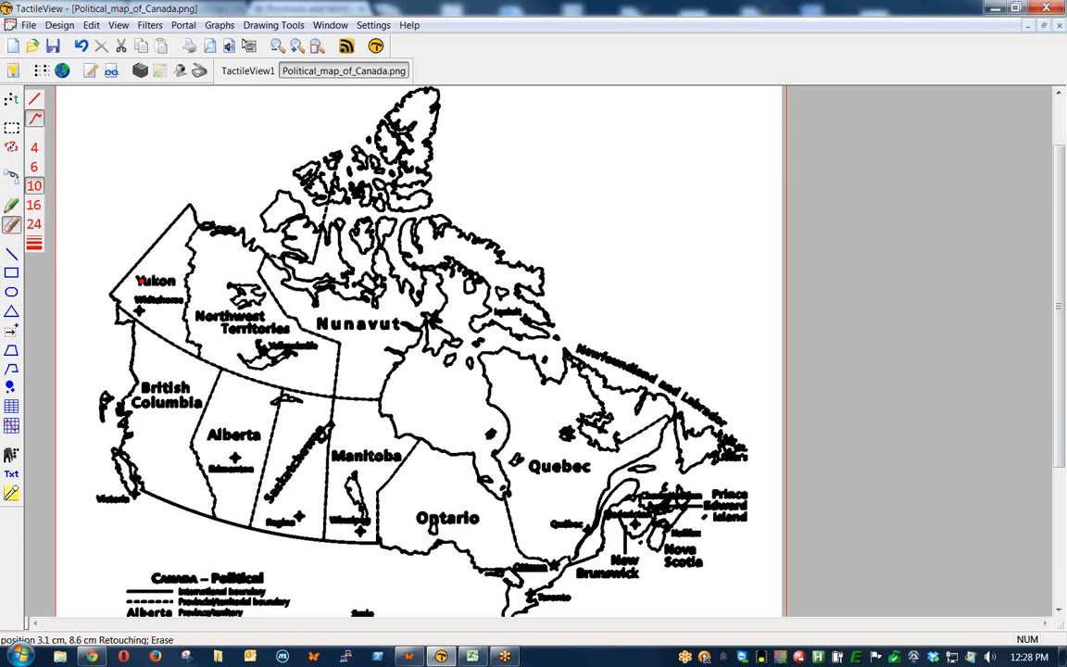
pyautogui.click(34, 206)
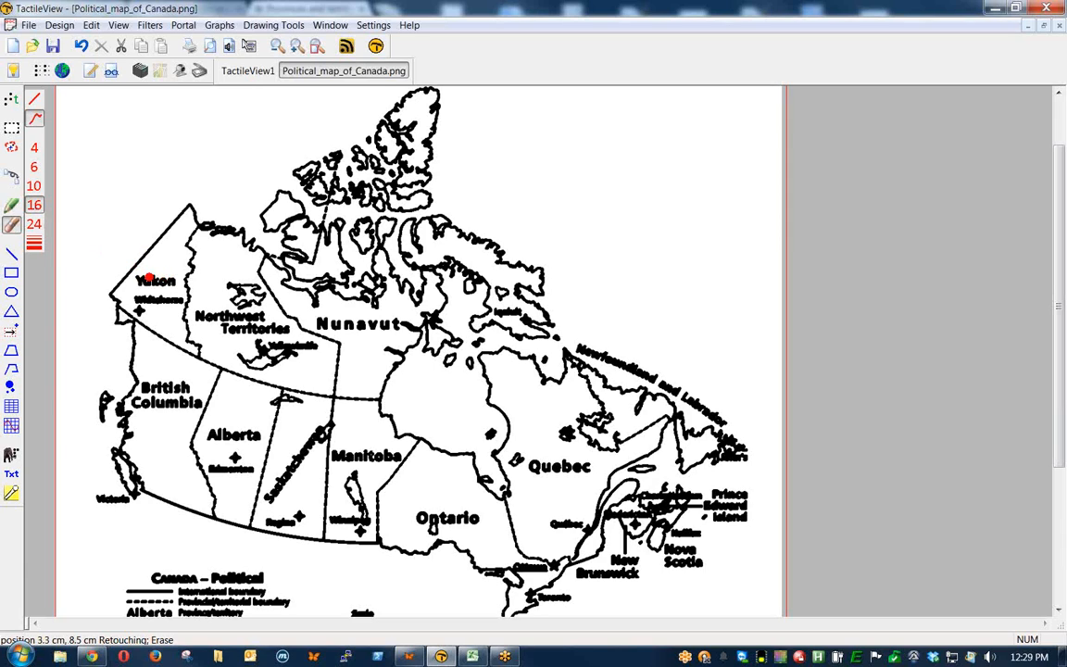
pyautogui.moveTo(154, 279)
pyautogui.mouseDown()
pyautogui.moveTo(168, 281)
pyautogui.moveTo(134, 296)
pyautogui.moveTo(177, 300)
pyautogui.mouseUp()
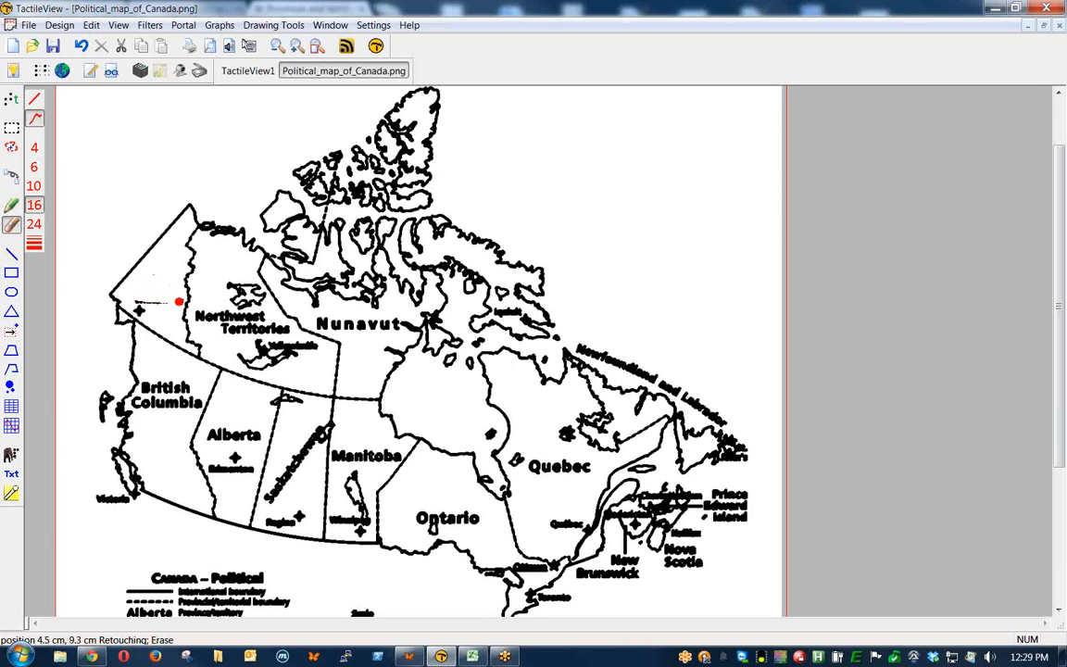
pyautogui.moveTo(172, 302)
pyautogui.mouseDown()
pyautogui.moveTo(121, 299)
pyautogui.moveTo(137, 312)
pyautogui.mouseUp()
pyautogui.moveTo(276, 316)
pyautogui.mouseDown()
pyautogui.moveTo(191, 313)
pyautogui.moveTo(291, 329)
pyautogui.moveTo(217, 339)
pyautogui.moveTo(228, 336)
pyautogui.moveTo(219, 329)
pyautogui.moveTo(272, 325)
pyautogui.moveTo(222, 307)
pyautogui.moveTo(252, 335)
pyautogui.mouseUp()
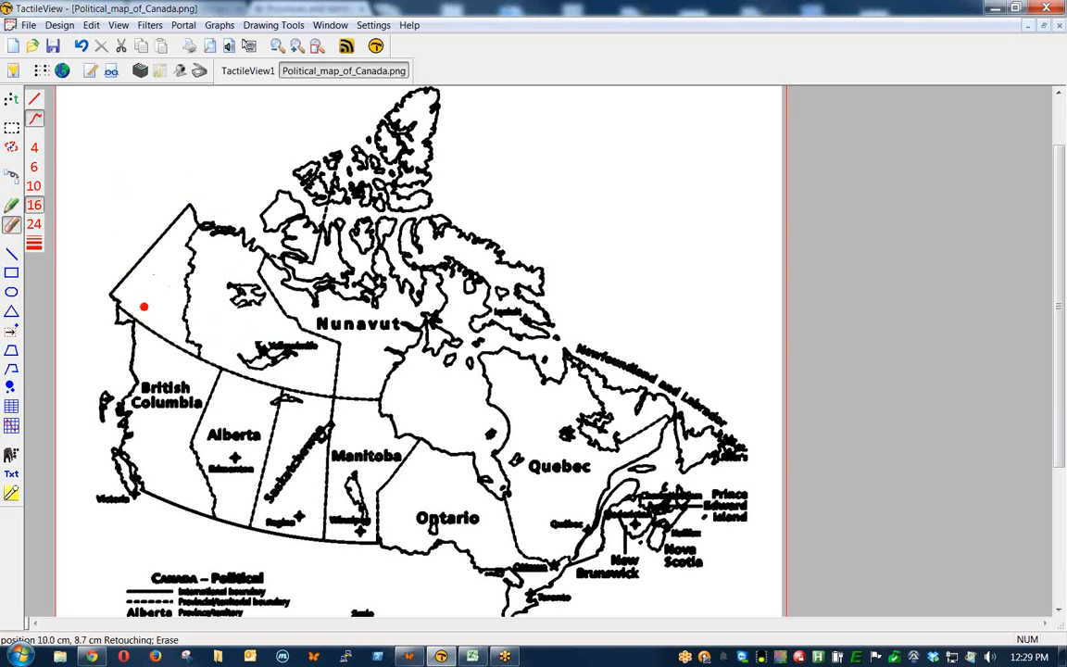
# Erase the "Canada – Political" heading with eraser width 24 and the rest of the legend with a larger custom width
pyautogui.moveTo(1062, 256); pyautogui.dragTo(1063, 334)
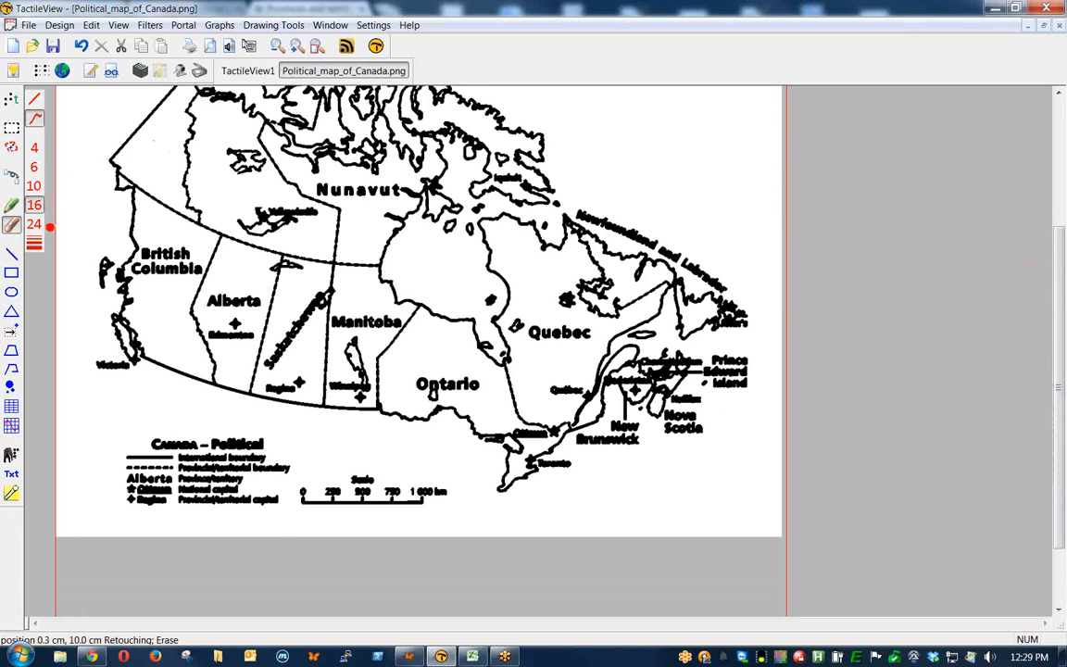
pyautogui.click(35, 224)
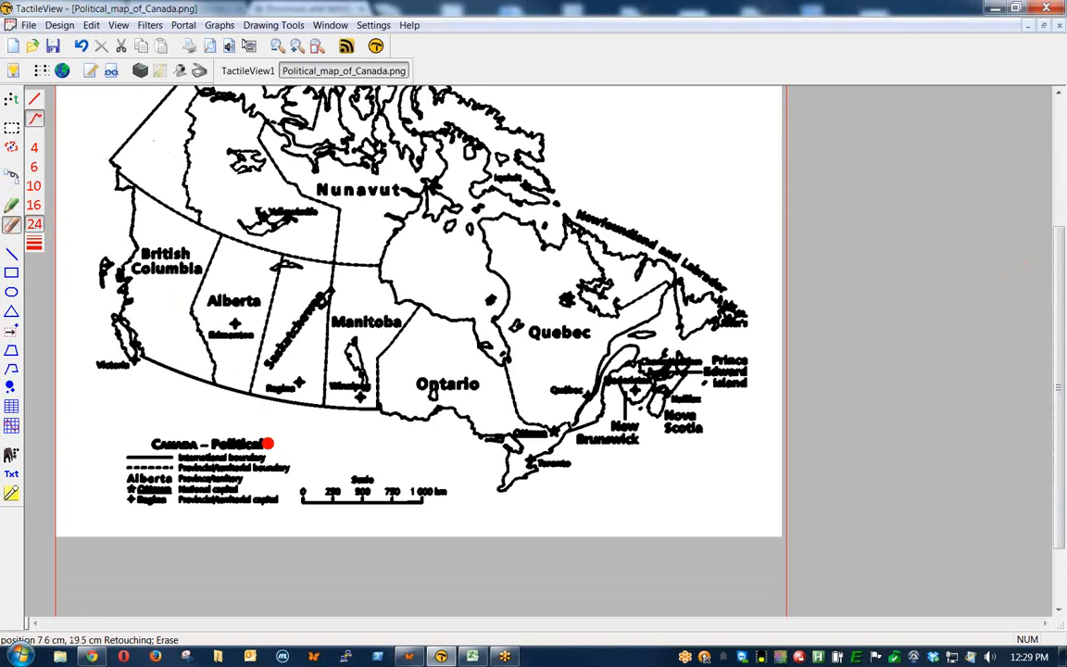
pyautogui.moveTo(268, 444)
pyautogui.mouseDown()
pyautogui.moveTo(144, 443)
pyautogui.moveTo(239, 451)
pyautogui.moveTo(256, 436)
pyautogui.moveTo(136, 457)
pyautogui.moveTo(100, 431)
pyautogui.mouseUp()
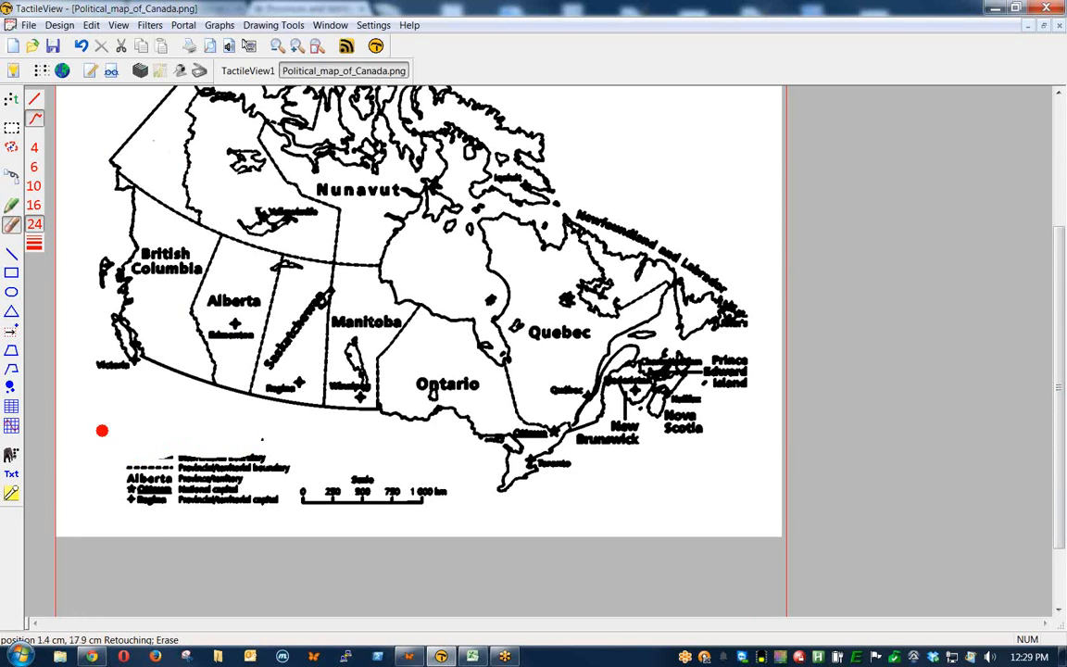
pyautogui.click(34, 244)
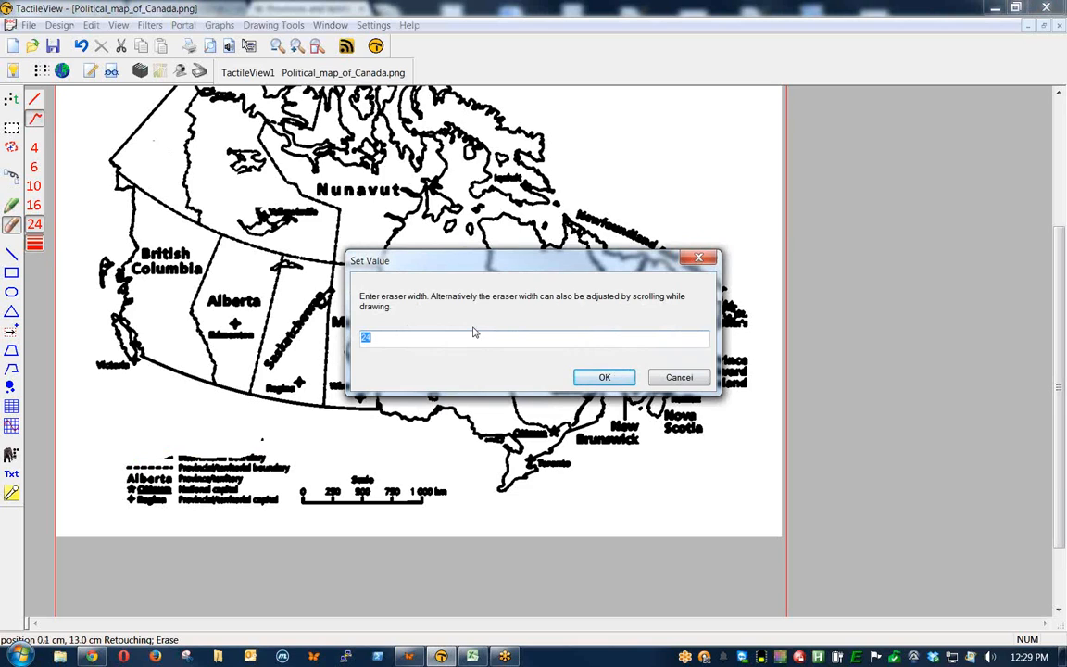
pyautogui.write('4')
pyautogui.click(589, 379)
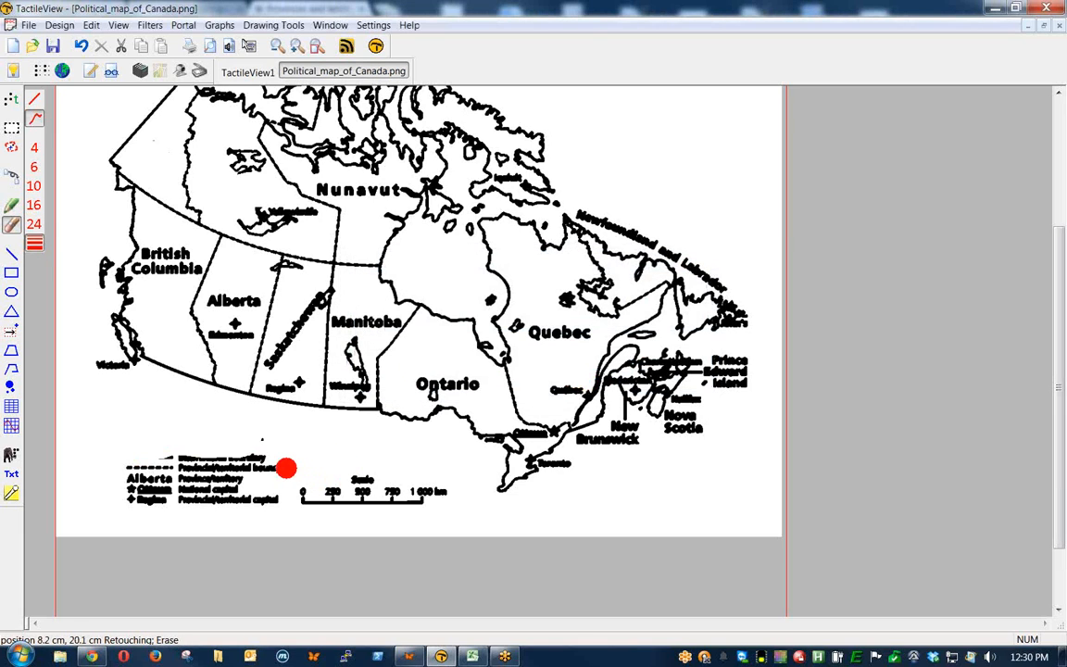
pyautogui.moveTo(287, 469)
pyautogui.mouseDown()
pyautogui.moveTo(117, 472)
pyautogui.moveTo(219, 462)
pyautogui.moveTo(159, 453)
pyautogui.moveTo(131, 480)
pyautogui.moveTo(137, 495)
pyautogui.moveTo(183, 507)
pyautogui.moveTo(278, 517)
pyautogui.moveTo(275, 498)
pyautogui.moveTo(130, 502)
pyautogui.moveTo(169, 484)
pyautogui.moveTo(257, 483)
pyautogui.moveTo(150, 481)
pyautogui.mouseUp()
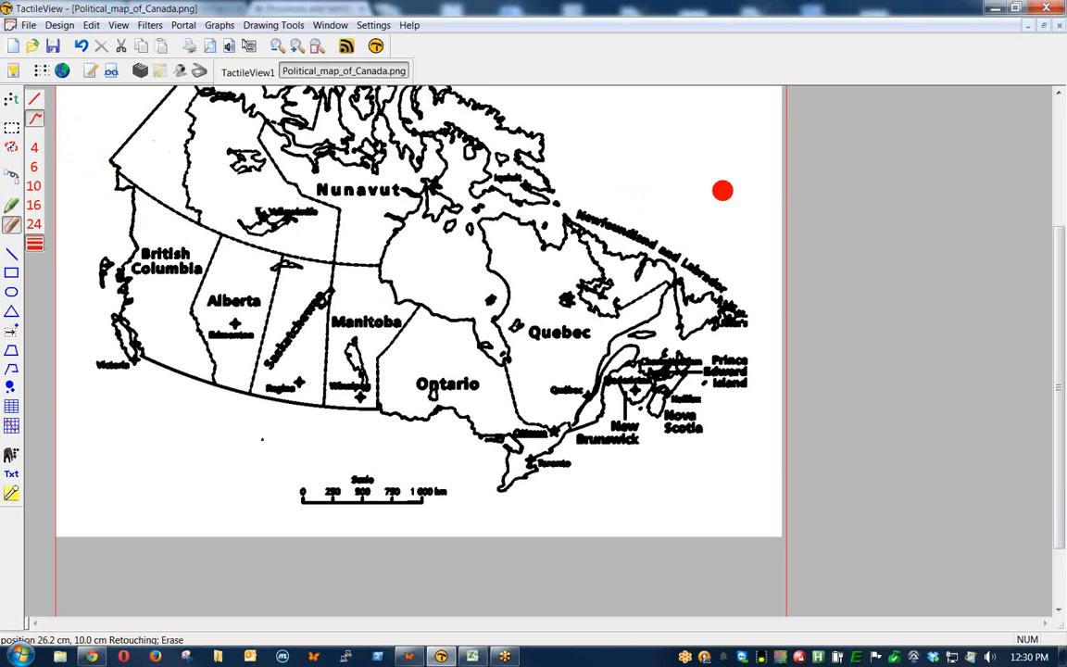
# Add the braille text label "yt" inside Yukon and move it to about 3.05 cm from the left and 8.34 cm from the top
pyautogui.moveTo(1061, 235); pyautogui.dragTo(1063, 162)
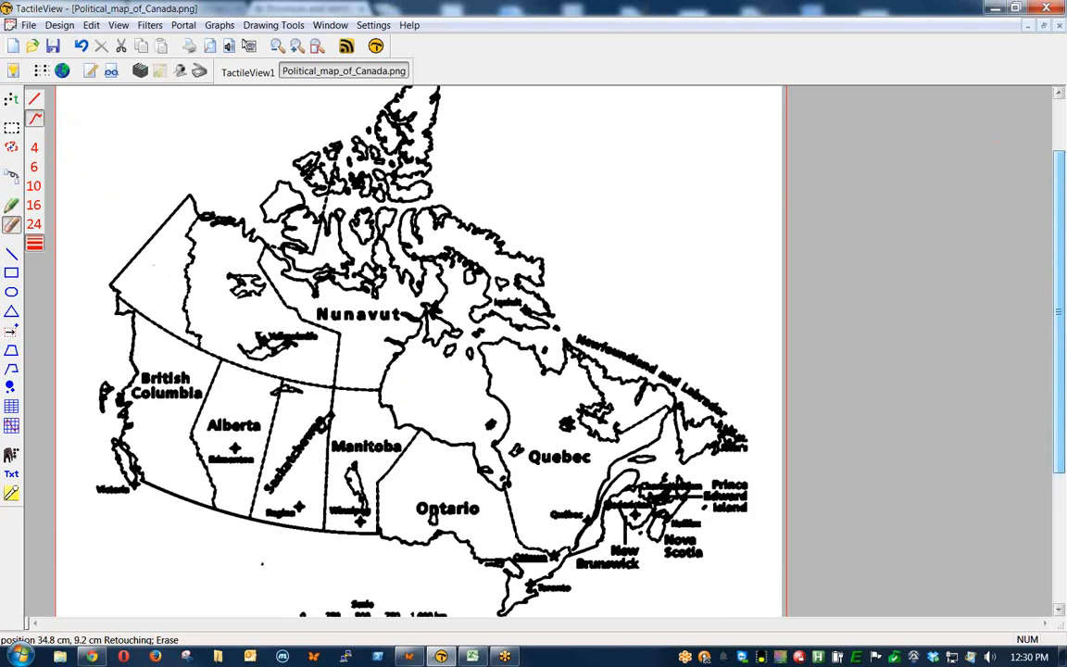
pyautogui.moveTo(154, 321)
pyautogui.mouseDown()
pyautogui.moveTo(120, 301)
pyautogui.moveTo(119, 267)
pyautogui.mouseUp()
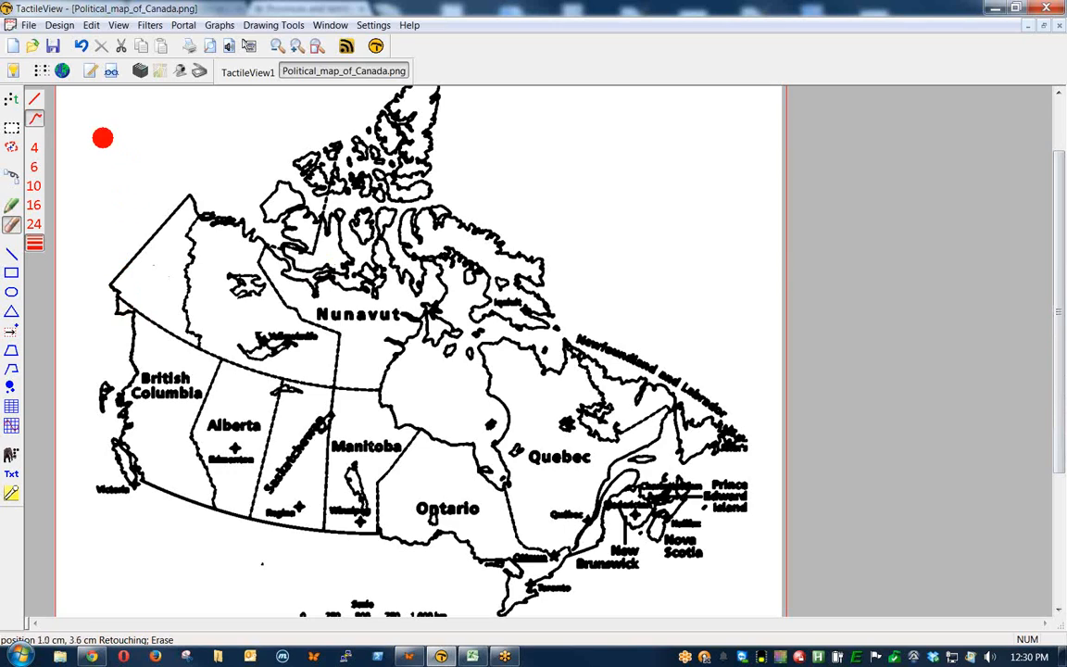
pyautogui.click(12, 100)
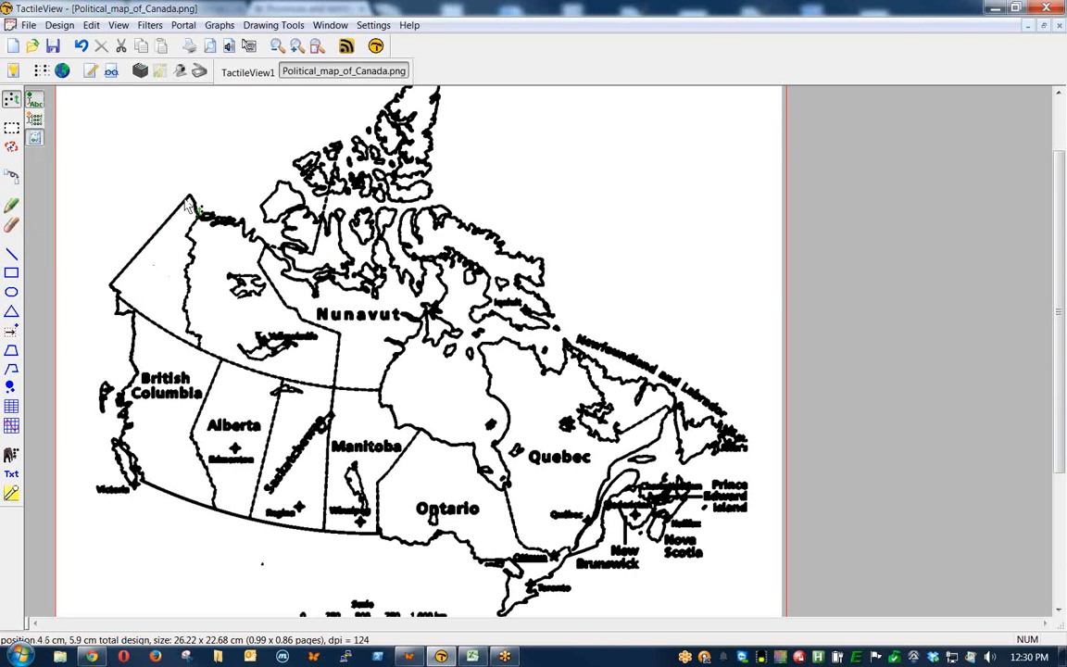
pyautogui.click(130, 284)
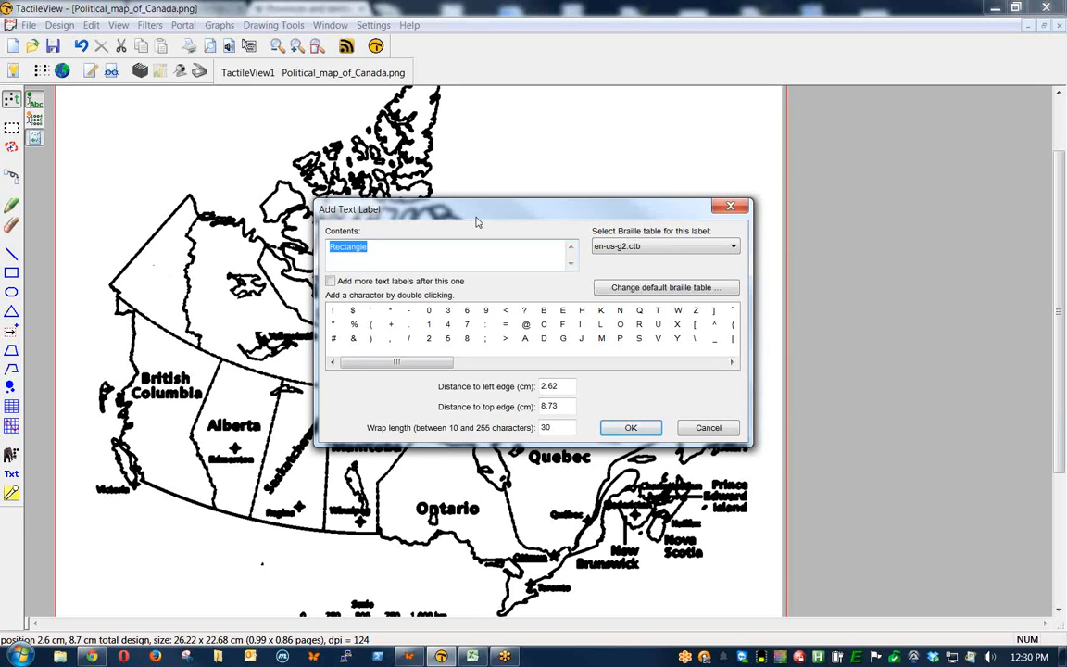
pyautogui.write('yt')
pyautogui.press('Return')
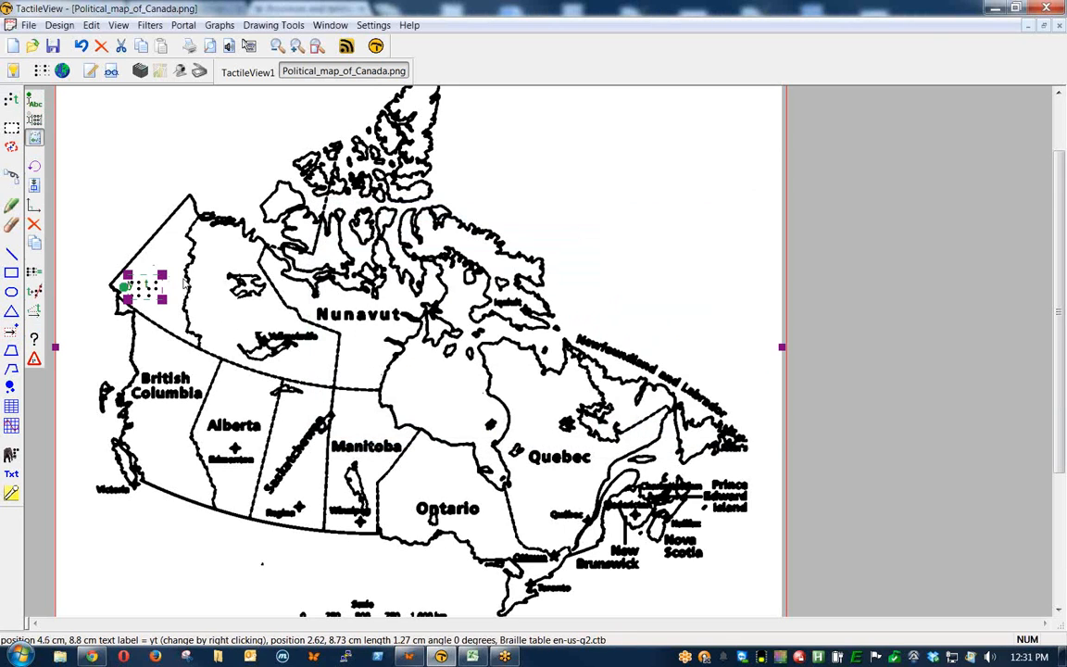
pyautogui.moveTo(148, 289); pyautogui.dragTo(159, 278)
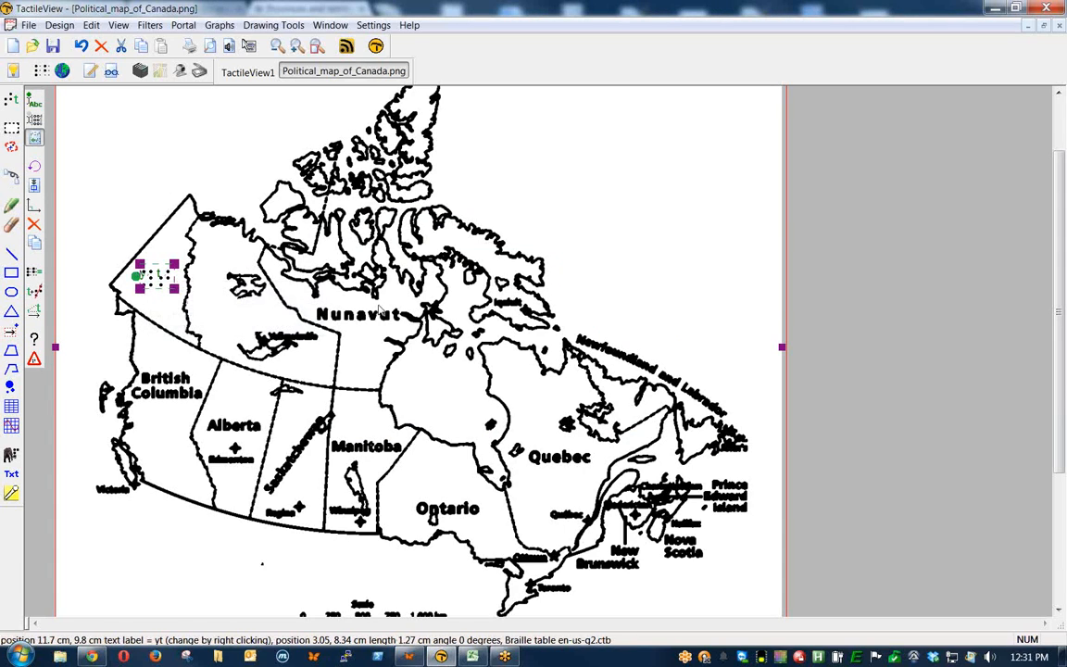
# Examine the "yt" braille label and the surrounding province outlines and printed names up close
pyautogui.click(172, 248)
pyautogui.scroll(2, 150, 280)
pyautogui.scroll(5, 150, 280)
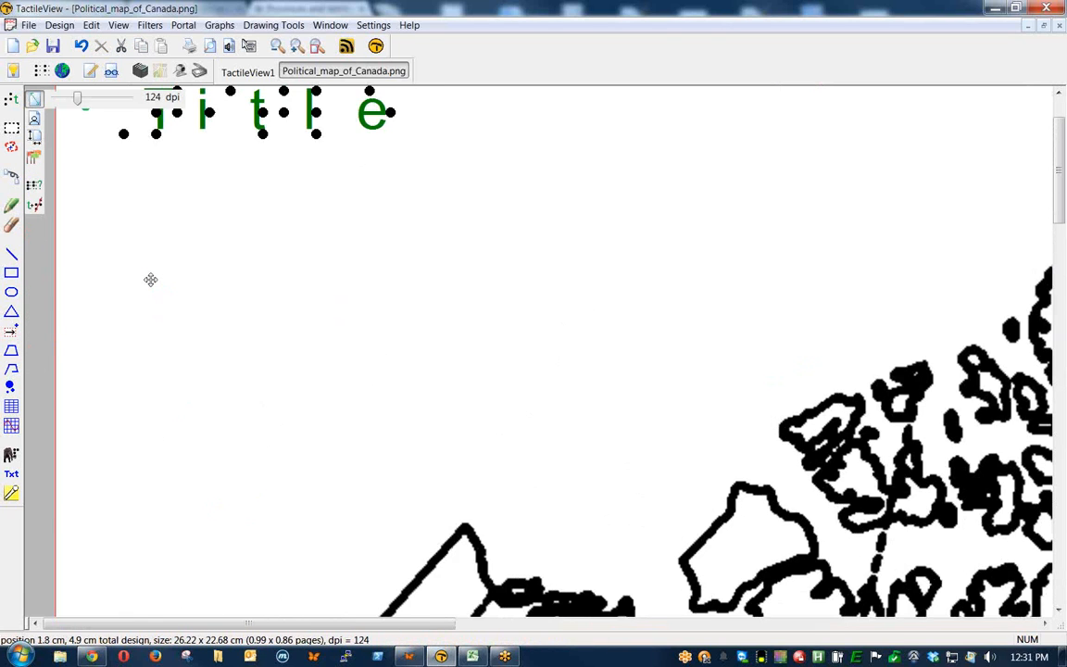
pyautogui.scroll(-3, 543, 413)
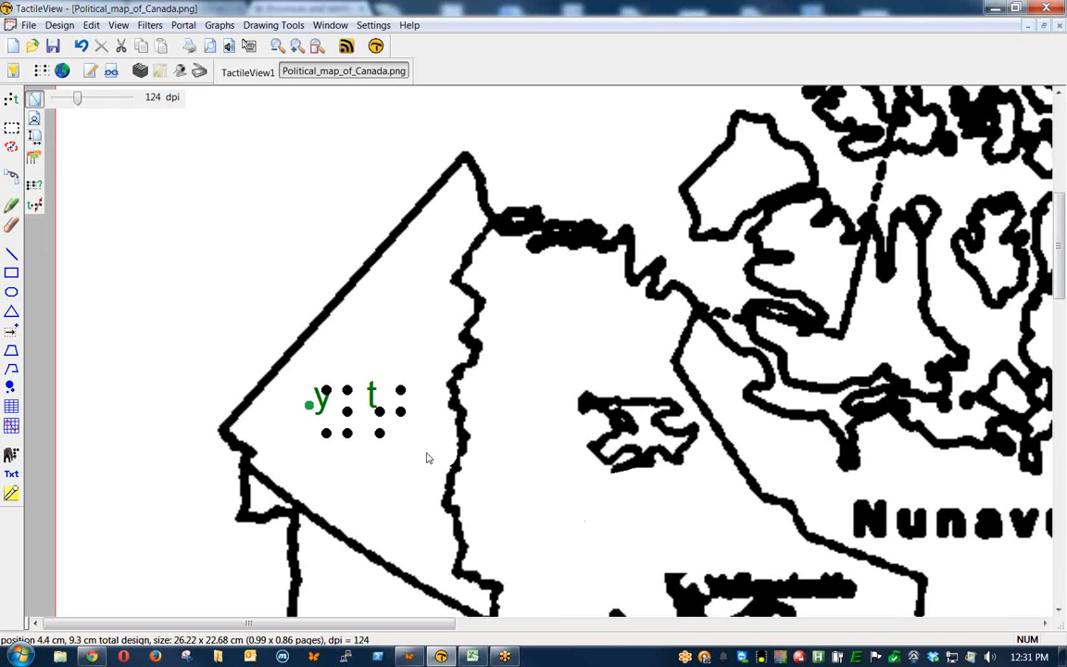
pyautogui.scroll(-3, 420, 442)
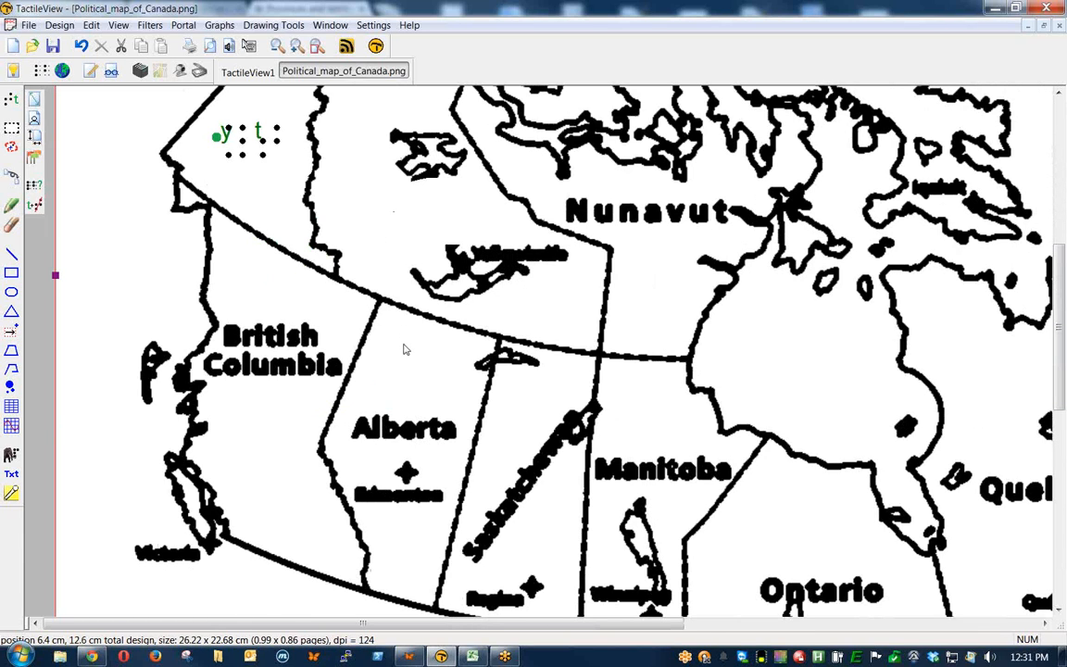
pyautogui.scroll(-1, 404, 349)
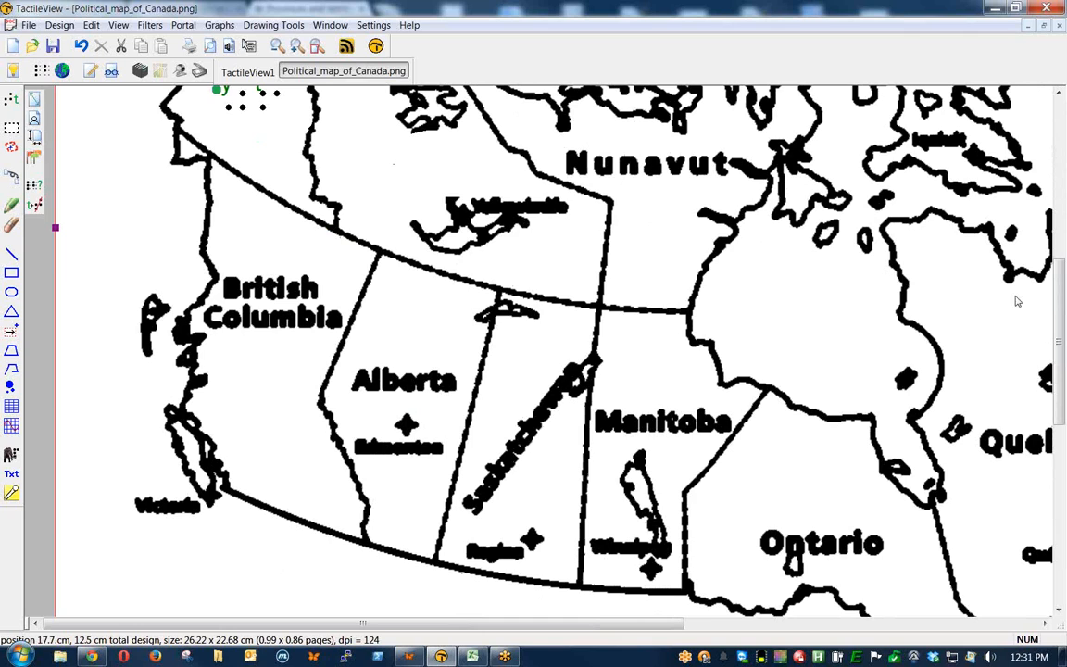
pyautogui.scroll(5, 1061, 306)
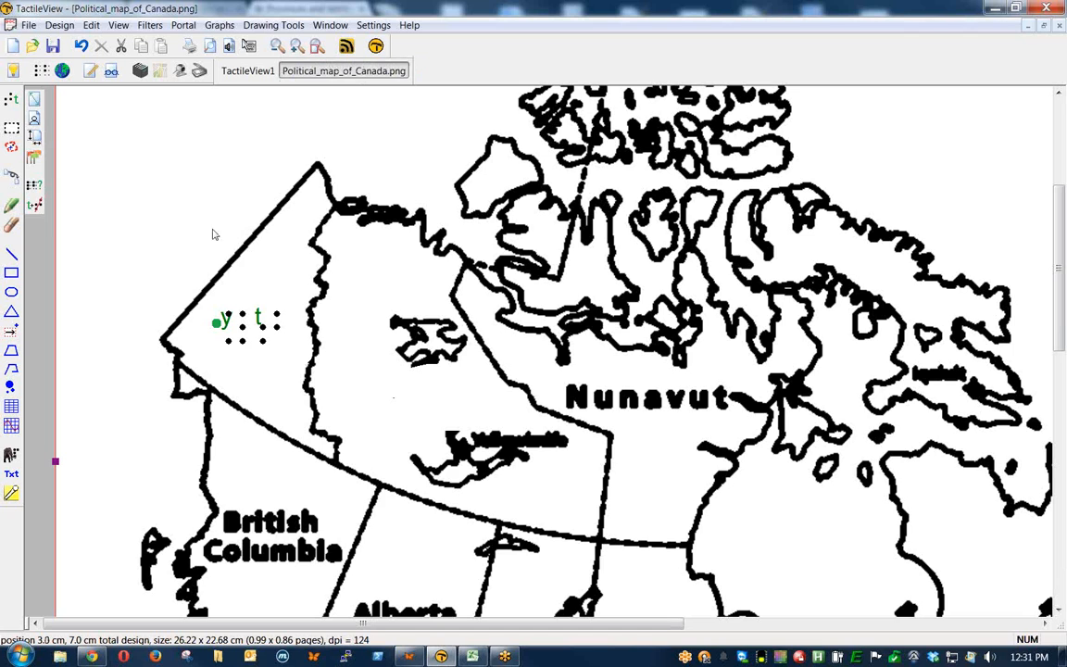
pyautogui.scroll(-2, 194, 261)
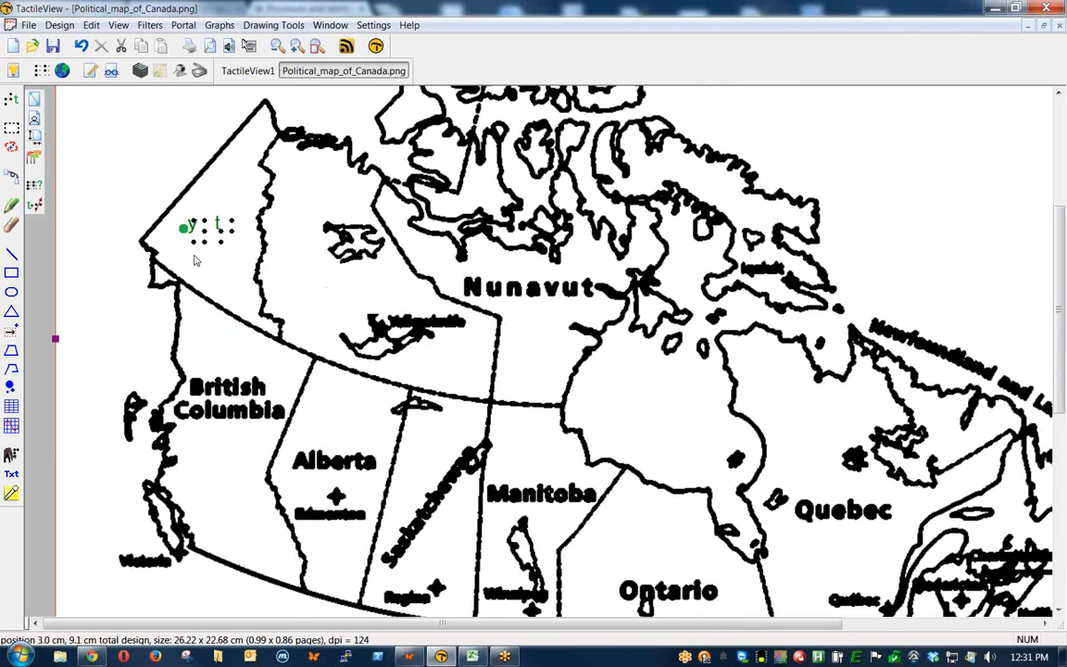
# Look over the map, examine its dot rendering enlarged in the print preview, and close the preview
pyautogui.scroll(2, 192, 260)
pyautogui.scroll(-2, 190, 257)
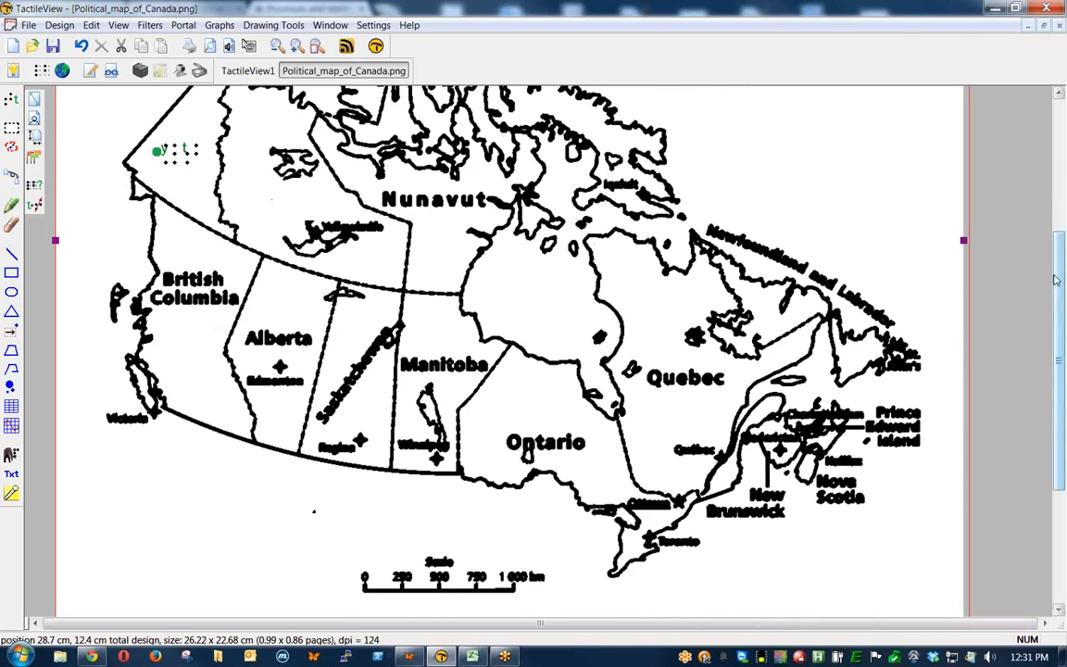
pyautogui.scroll(3, 675, 200)
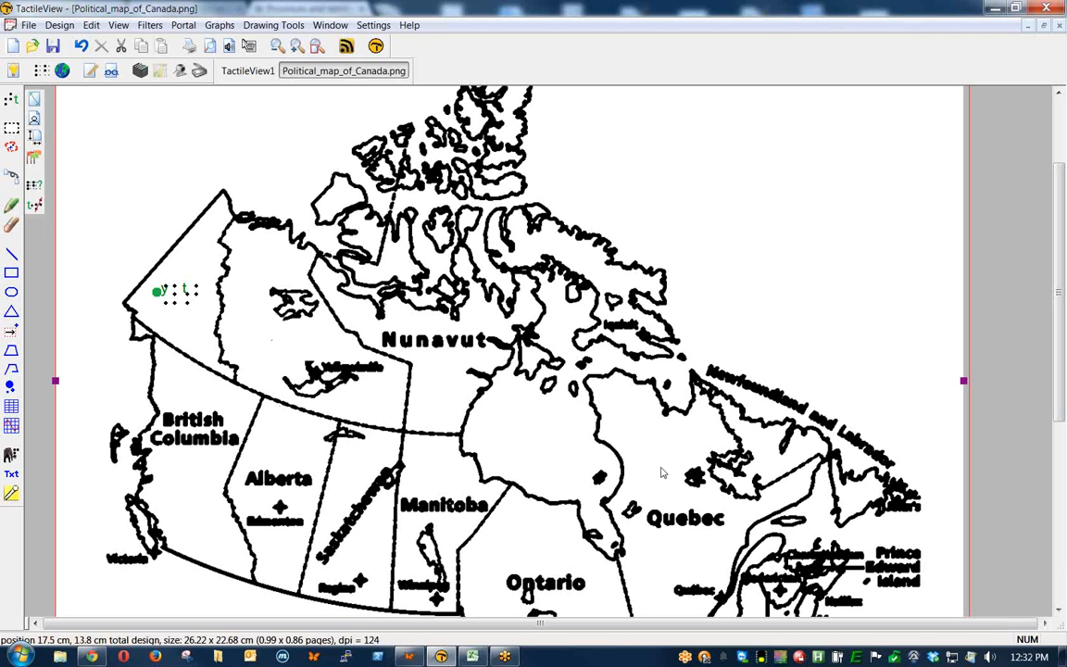
pyautogui.moveTo(1062, 328); pyautogui.dragTo(1047, 360)
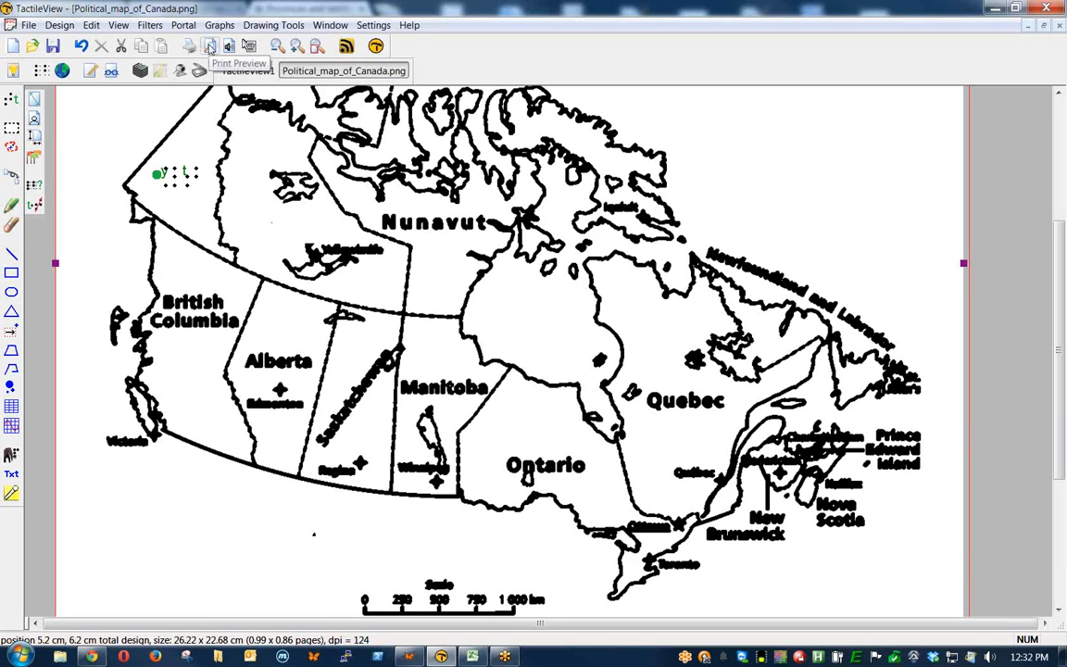
pyautogui.click(210, 48)
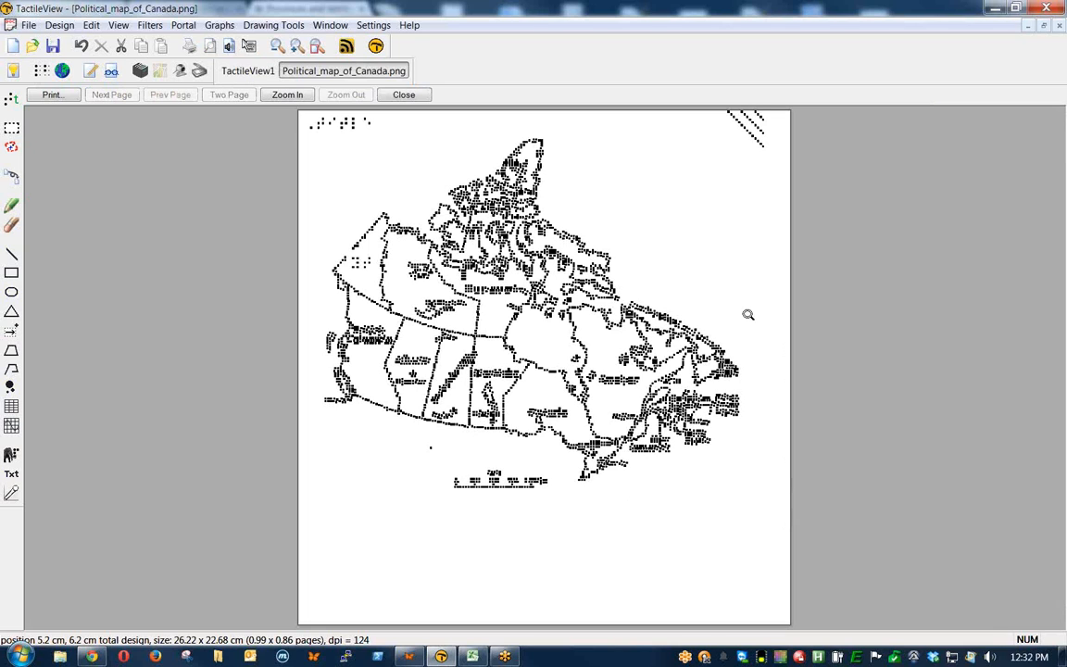
pyautogui.click(371, 262)
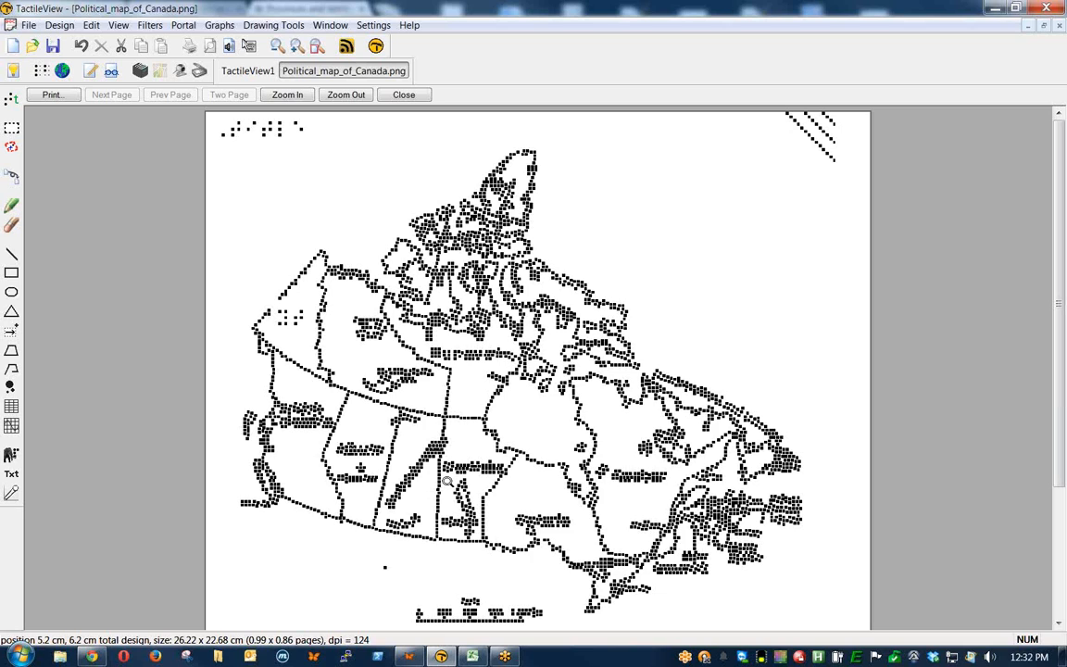
pyautogui.click(416, 98)
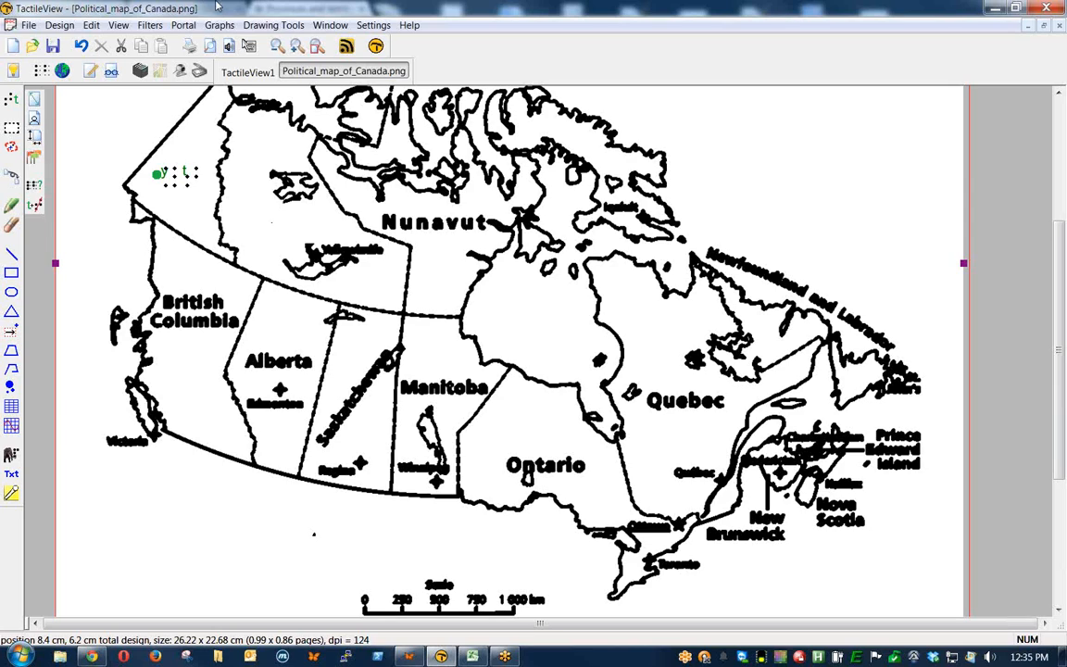
# Close the map and save its changes as the TactileView file Political_map_of_Canada.bpx in My Pictures
pyautogui.click(1059, 26)
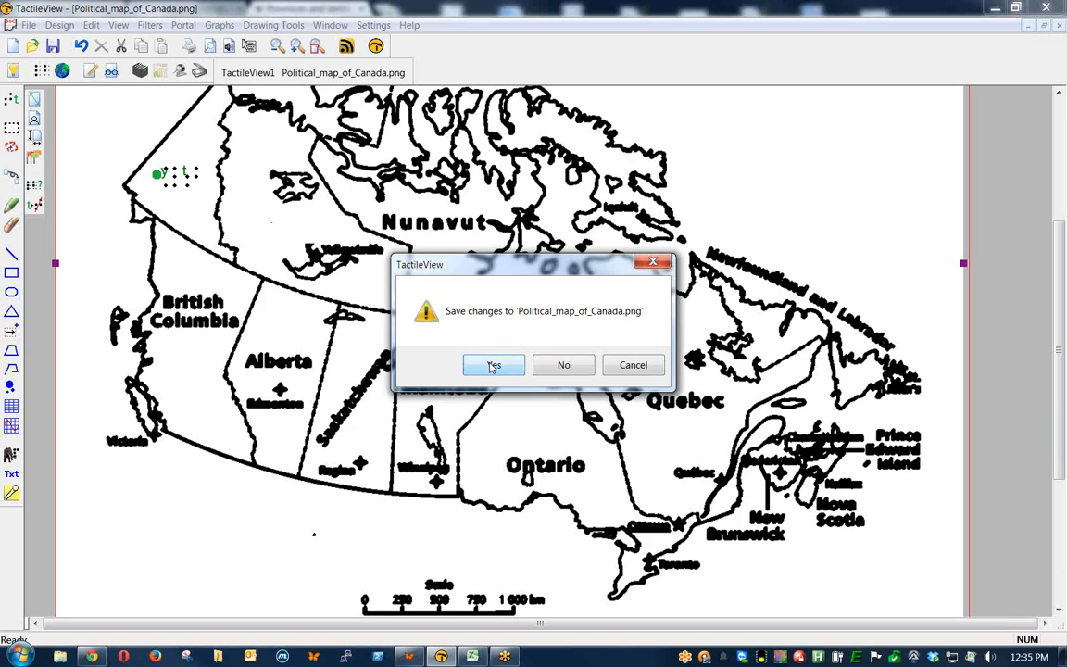
pyautogui.click(494, 367)
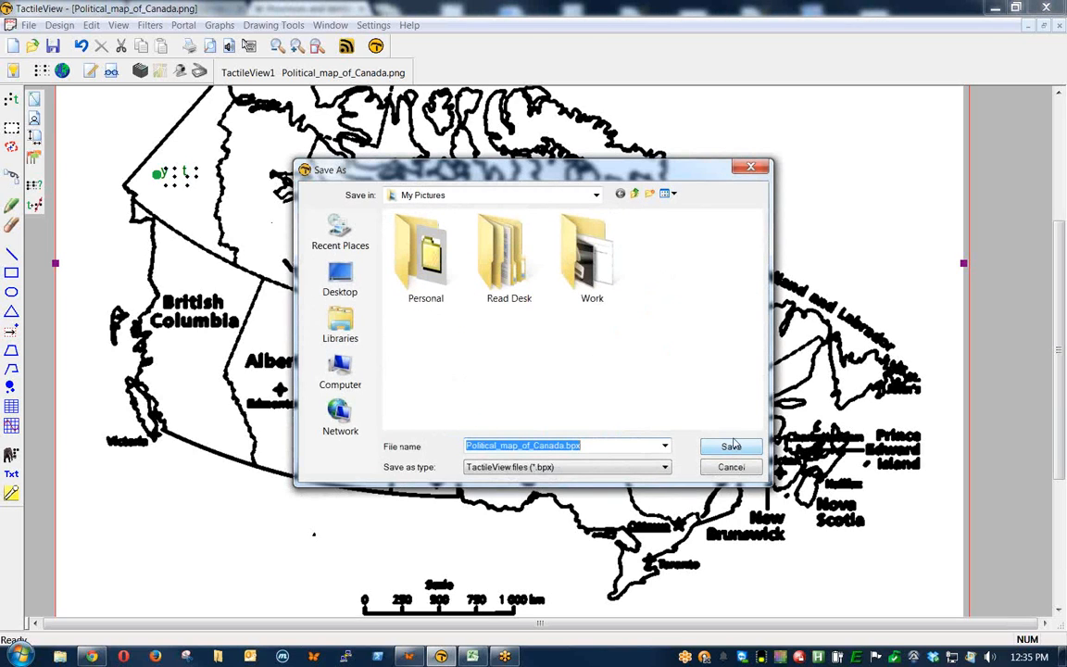
pyautogui.click(614, 446)
pyautogui.hotkey('shift', 'Left')
pyautogui.hotkey('shift', 'Left')
pyautogui.hotkey('shift', 'Left')
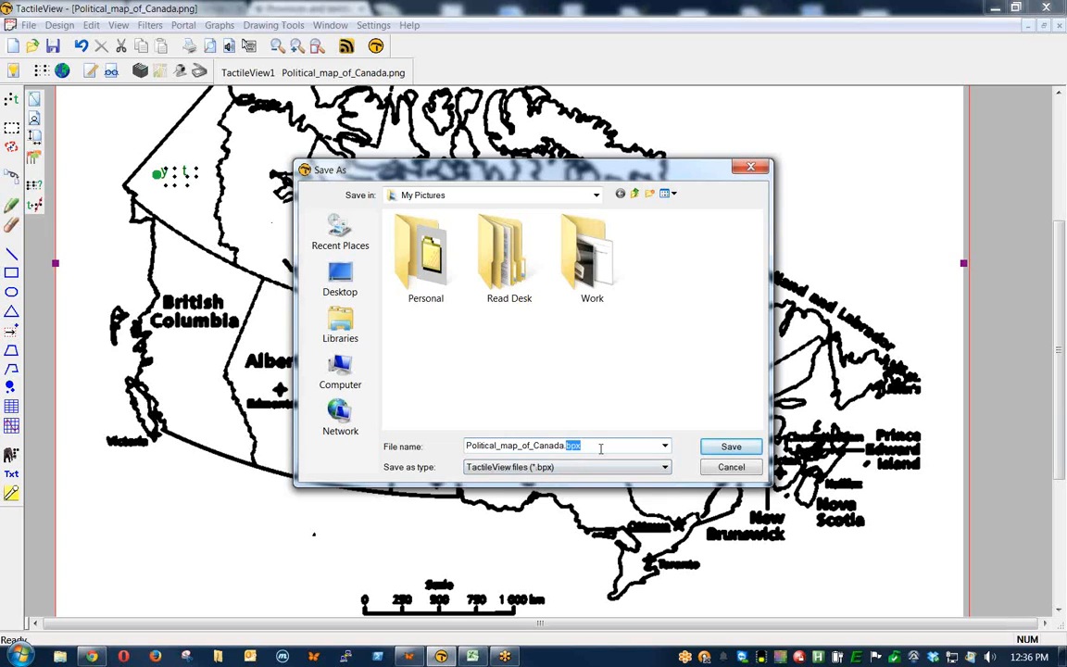
pyautogui.click(600, 448)
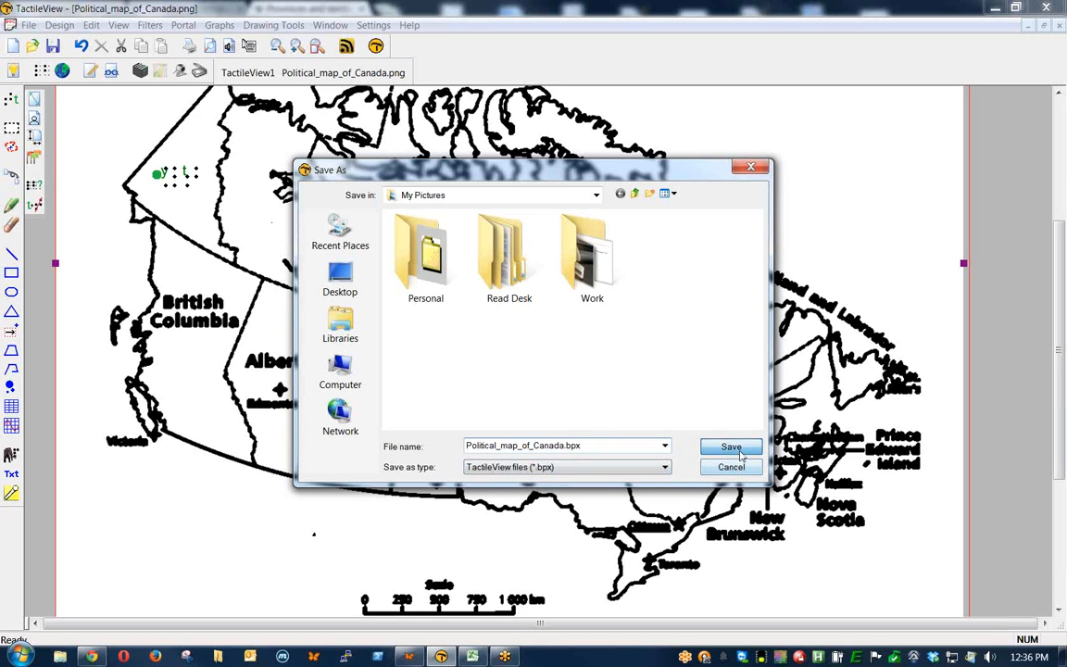
pyautogui.press('Return')
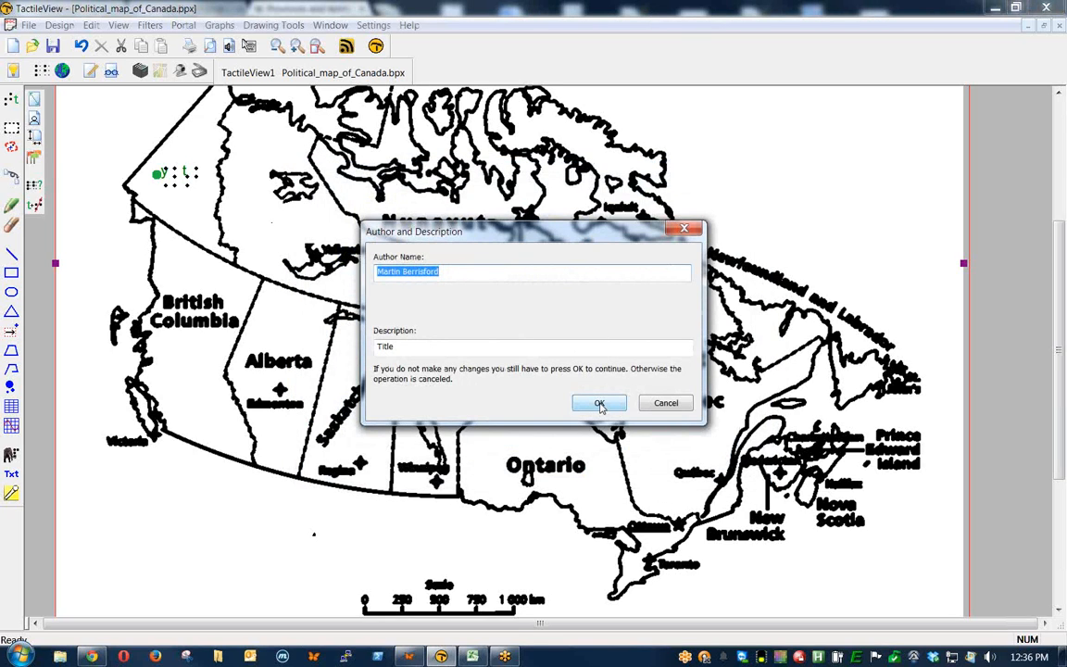
# Accept the suggested author, description and title label, and decline adding the design to the online catalog
pyautogui.click(599, 404)
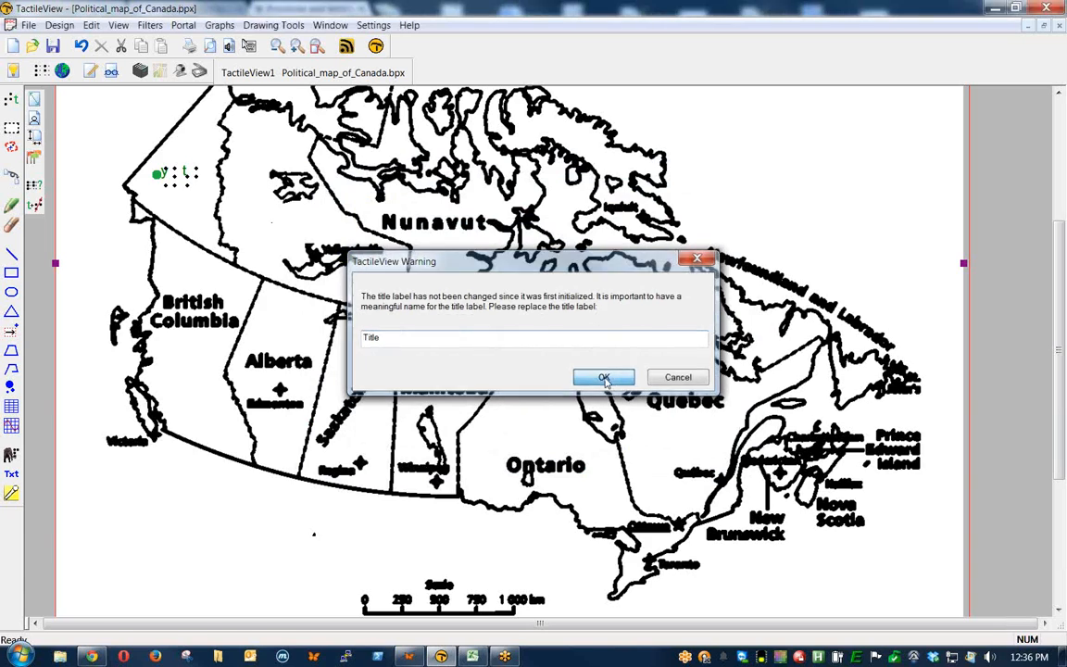
pyautogui.click(607, 377)
pyautogui.click(646, 362)
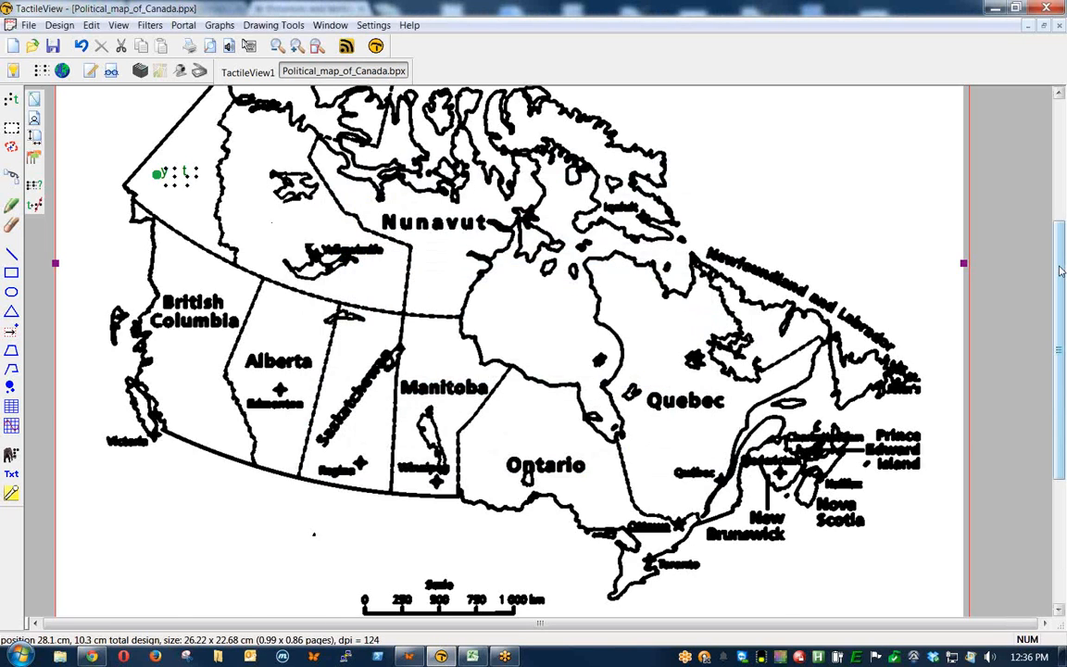
# Replace the text of the map's title label with "Map of Canada"
pyautogui.scroll(5, 510, 352)
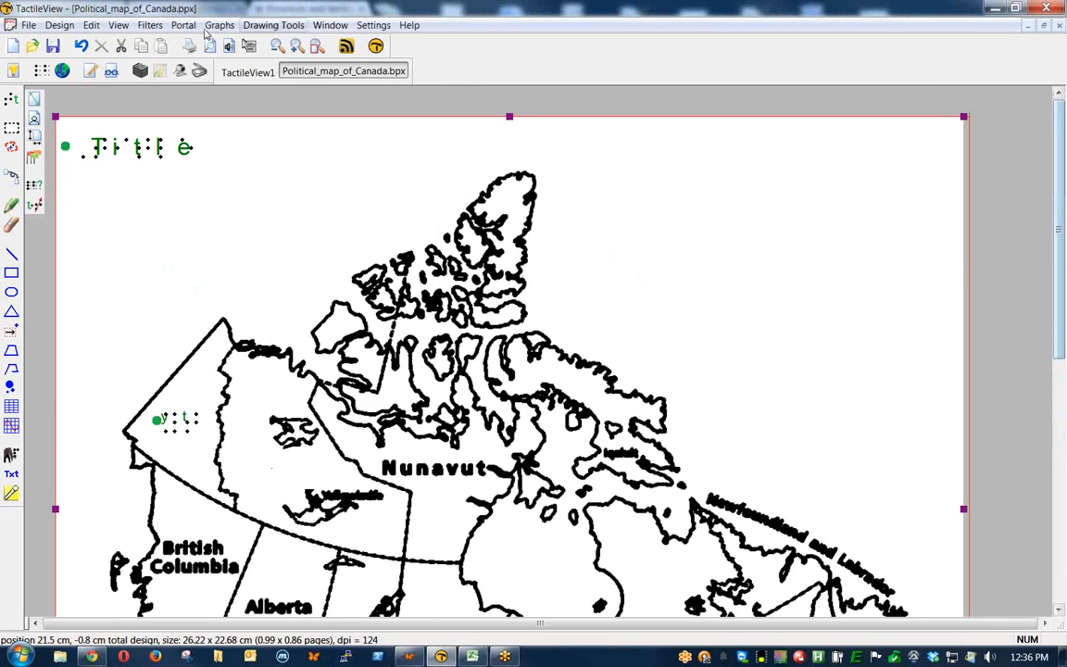
pyautogui.click(186, 148)
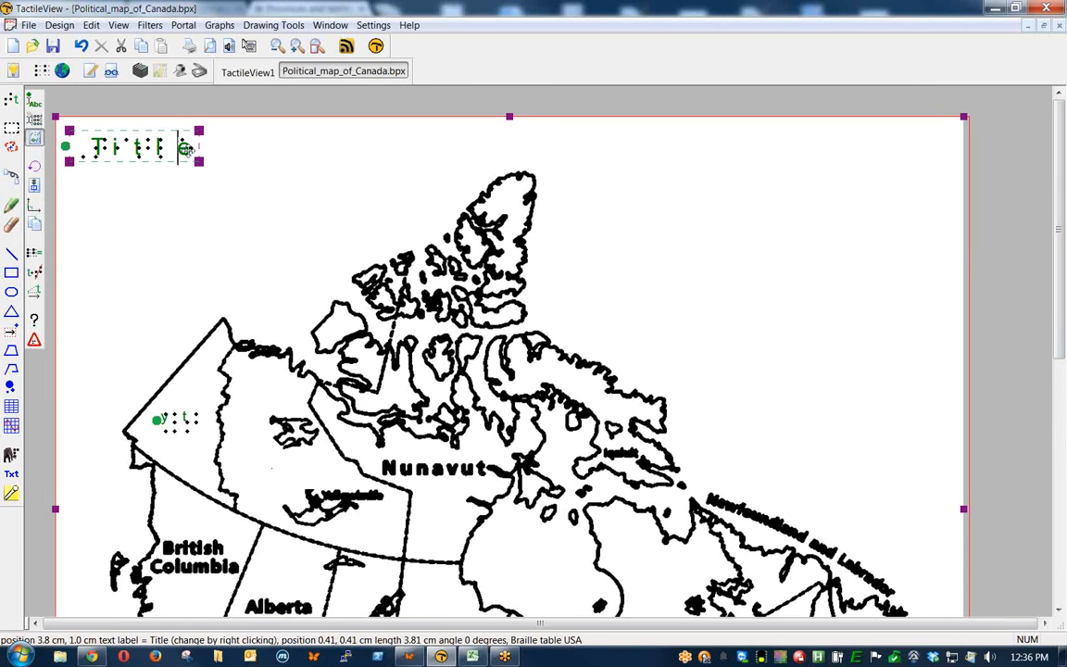
pyautogui.press('Right')
pyautogui.press('BackSpace')
pyautogui.press('BackSpace')
pyautogui.press('BackSpace')
pyautogui.press('BackSpace')
pyautogui.press('BackSpace')
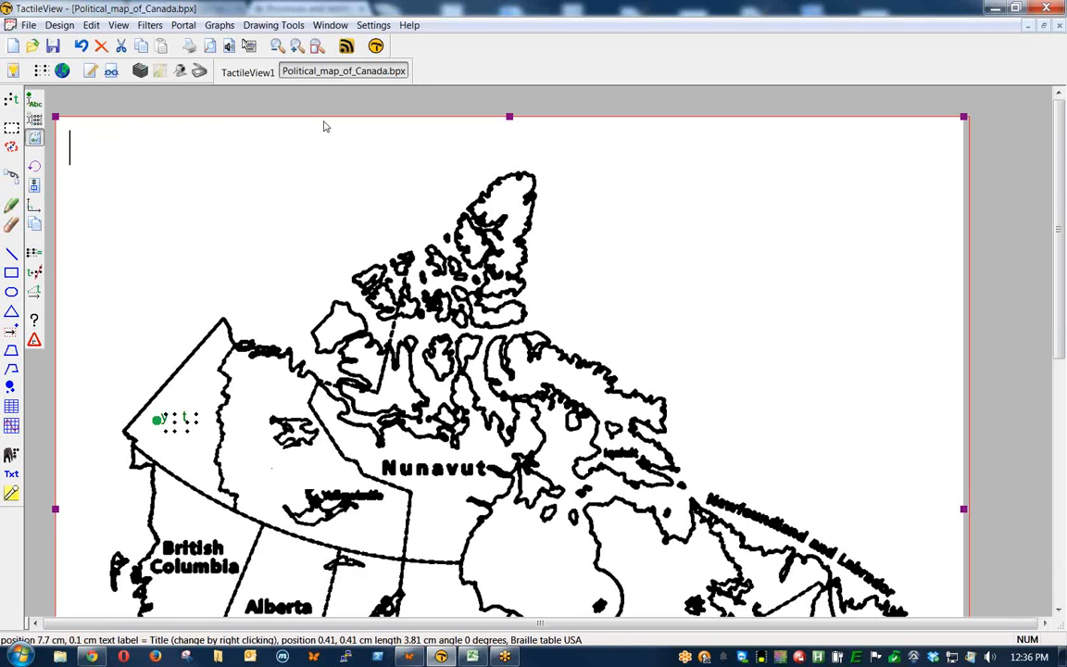
pyautogui.write('Map of')
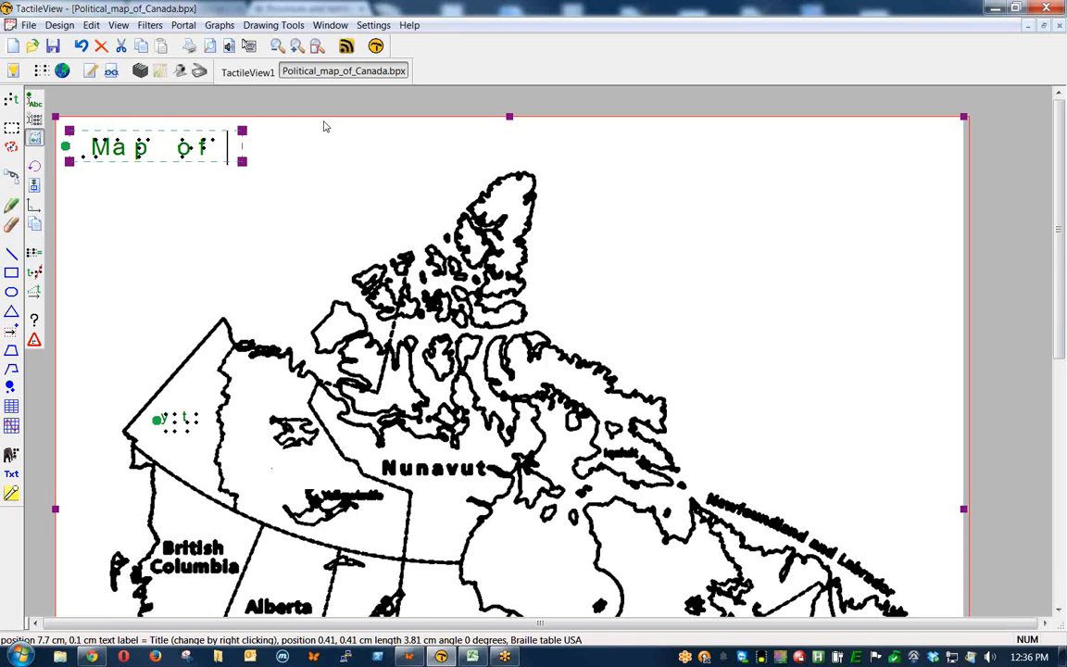
pyautogui.write(' Canada')
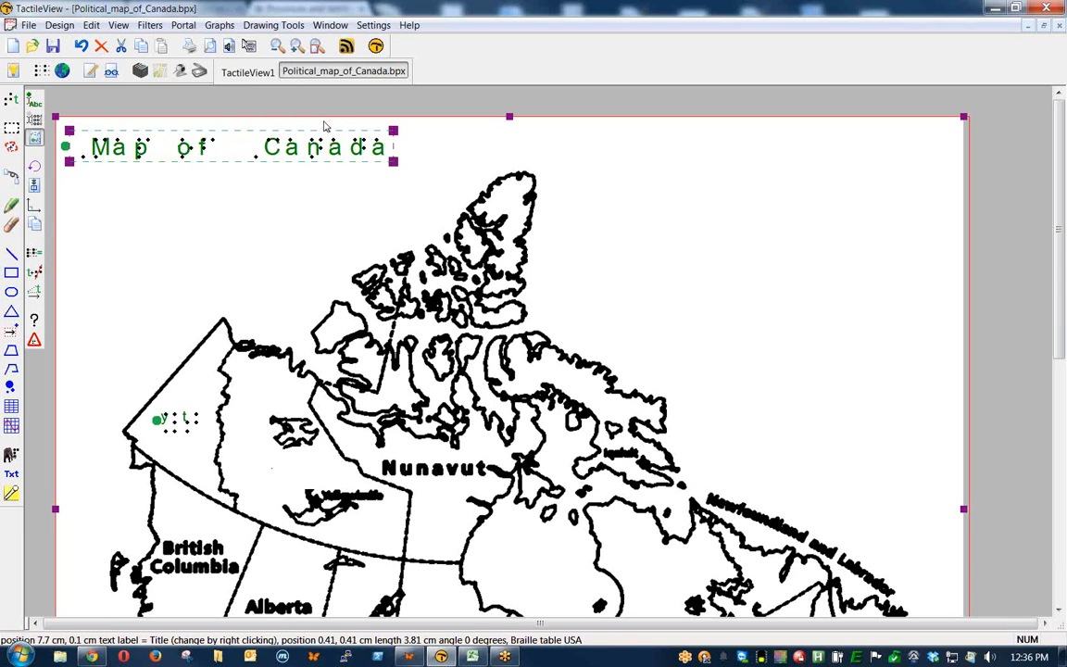
# Save the retitled map as Political_map_of_Canada.bpx without adding it to the online catalog, and close it
pyautogui.click(53, 45)
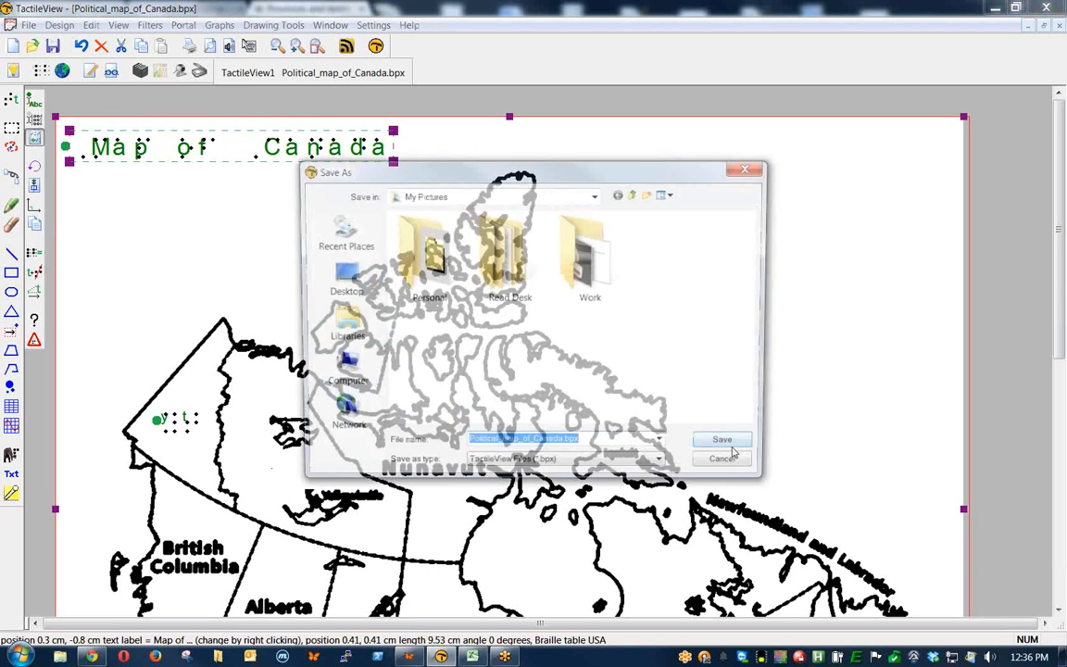
pyautogui.click(756, 450)
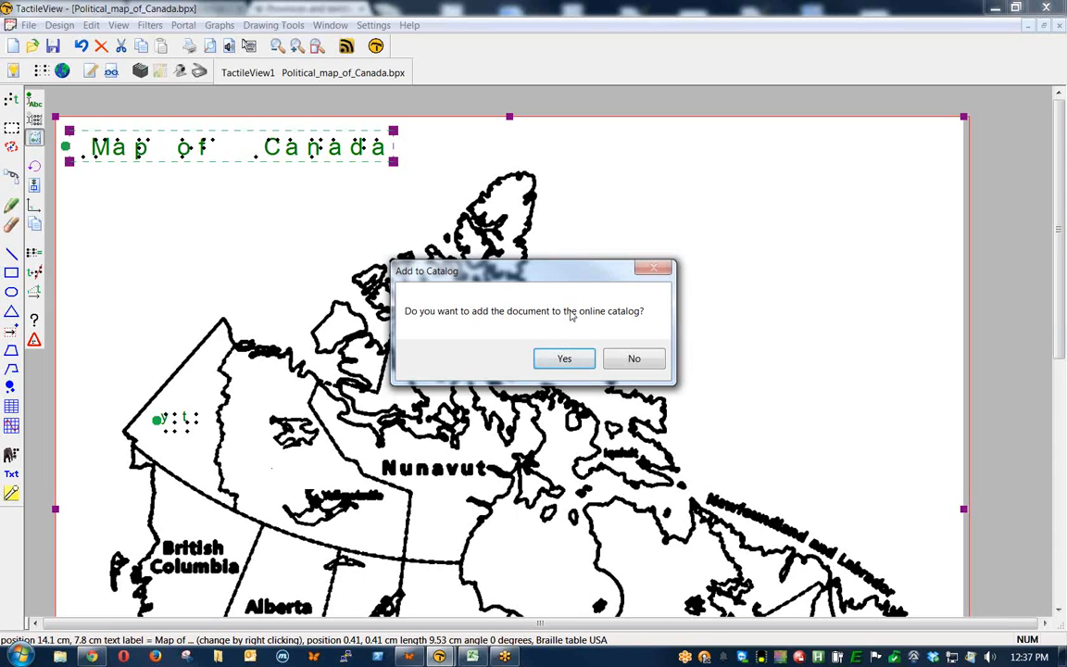
pyautogui.click(649, 365)
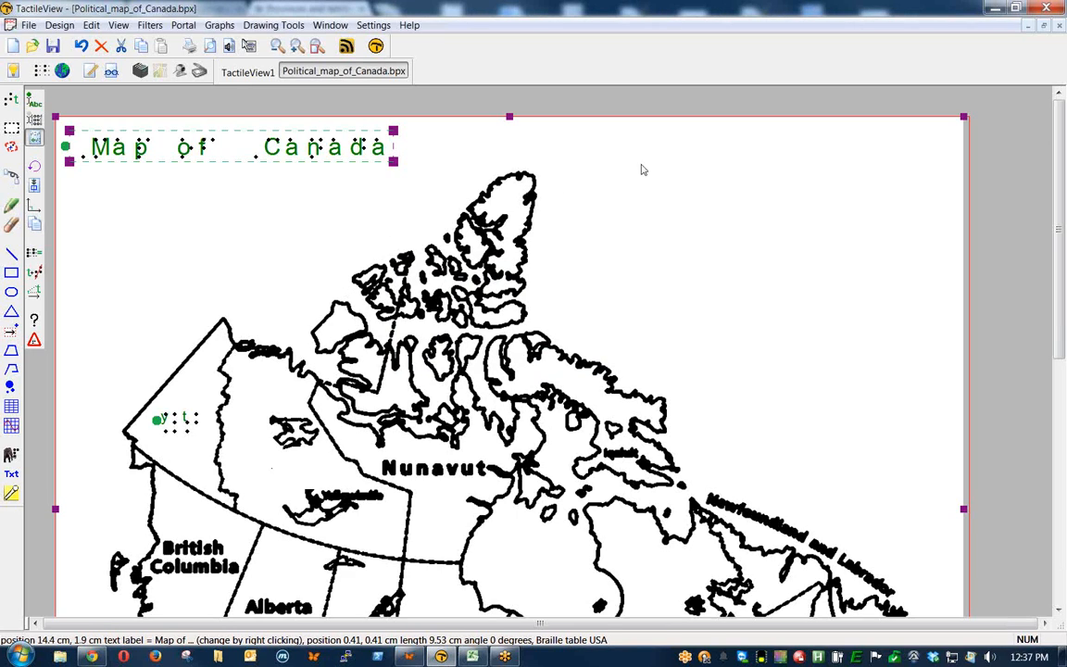
pyautogui.click(1059, 25)
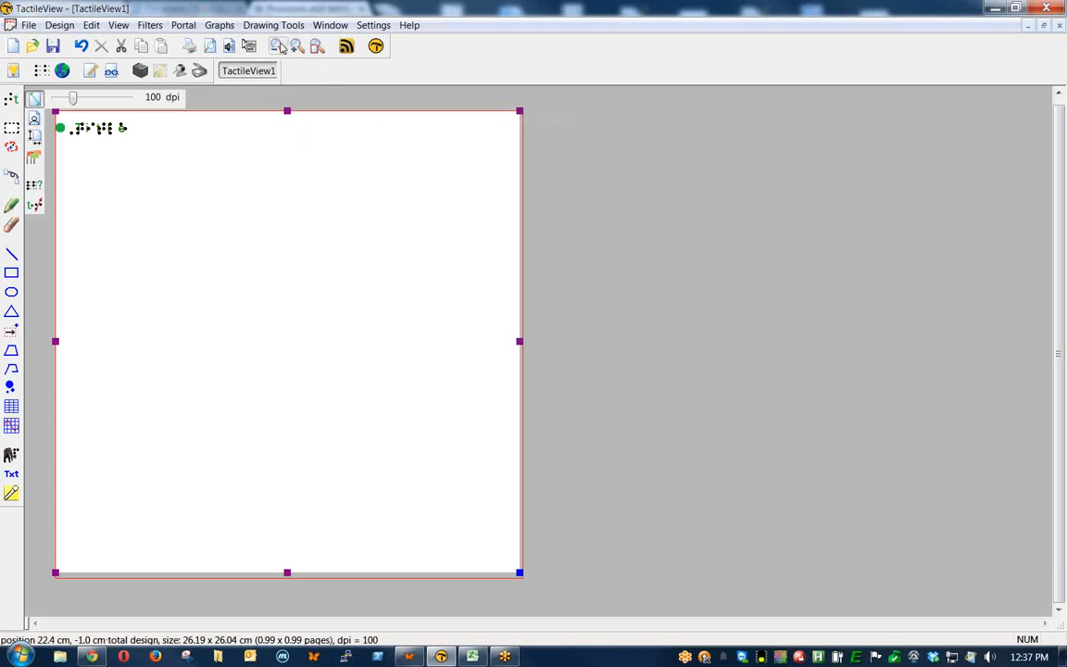
# Open the online catalog for downloading and editing designs and look through its categories
pyautogui.click(185, 25)
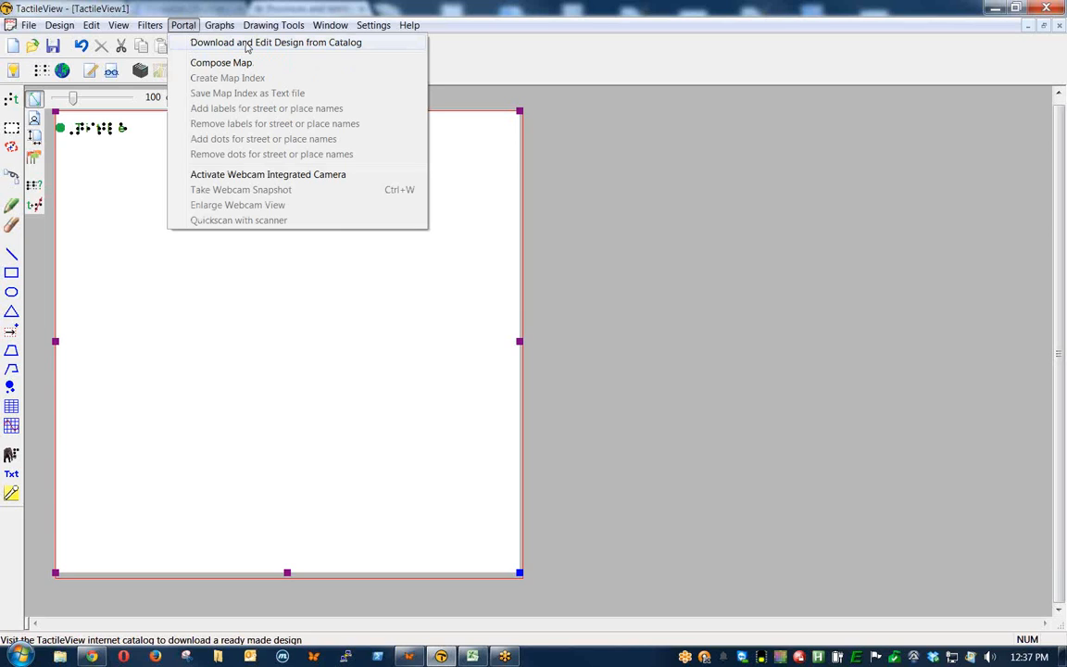
pyautogui.click(195, 25)
pyautogui.click(190, 26)
pyautogui.click(224, 43)
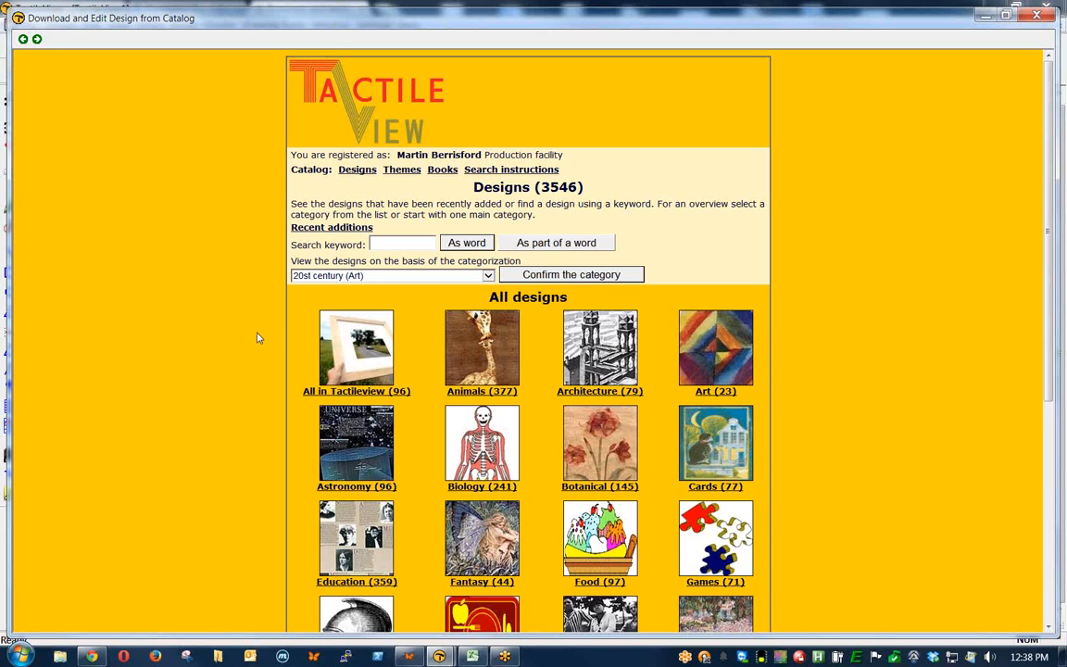
pyautogui.scroll(-2, 257, 337)
pyautogui.scroll(2, 258, 337)
pyautogui.scroll(-2, 256, 356)
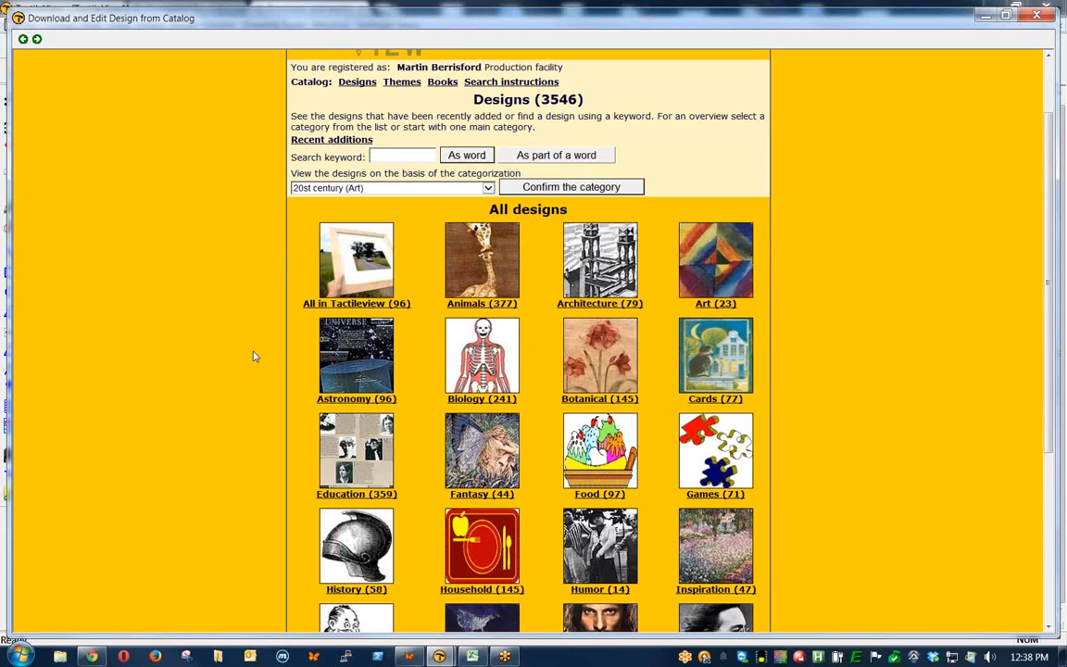
pyautogui.scroll(-2, 190, 289)
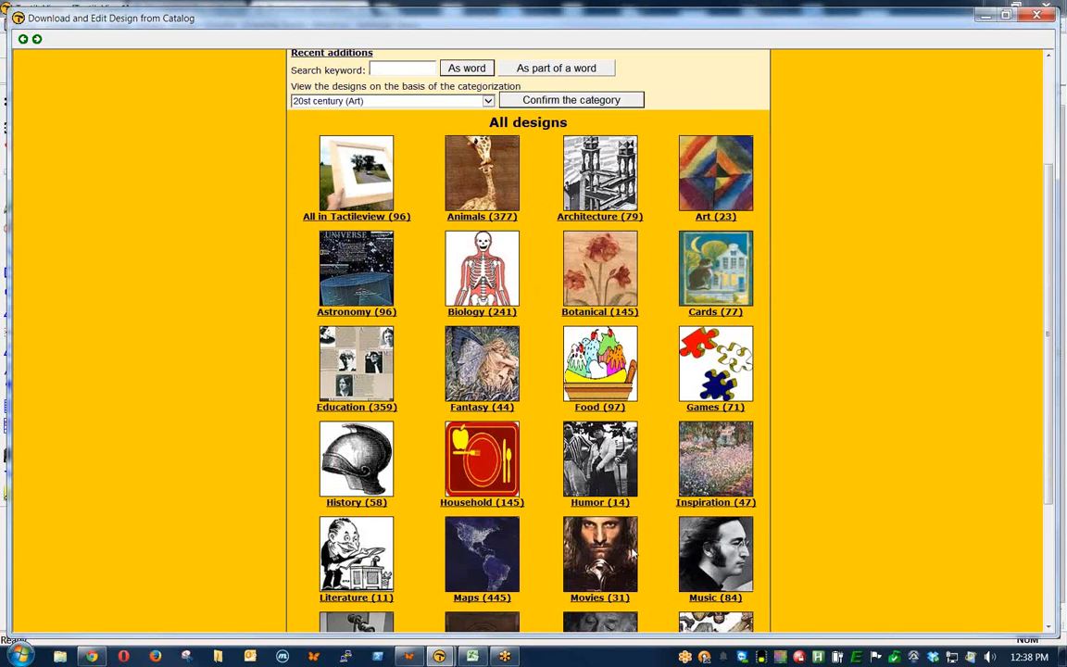
# Open the download page of the second Space Shuttle design under Astronomy, Aerospace, declining the default-browser offer, and inspect its title label
pyautogui.click(364, 317)
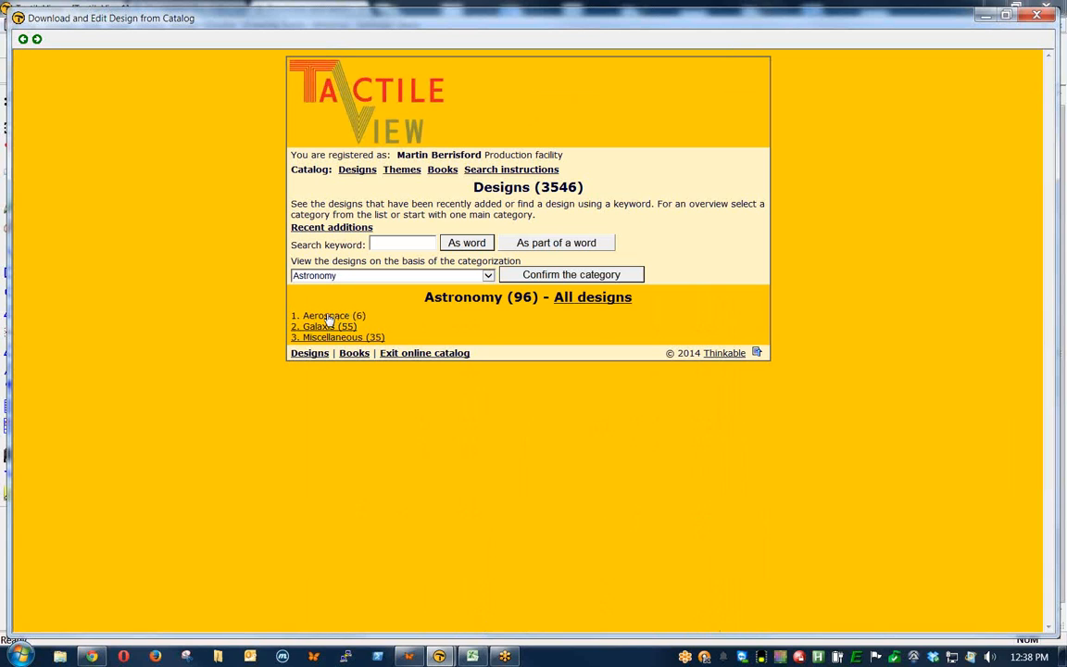
pyautogui.click(329, 318)
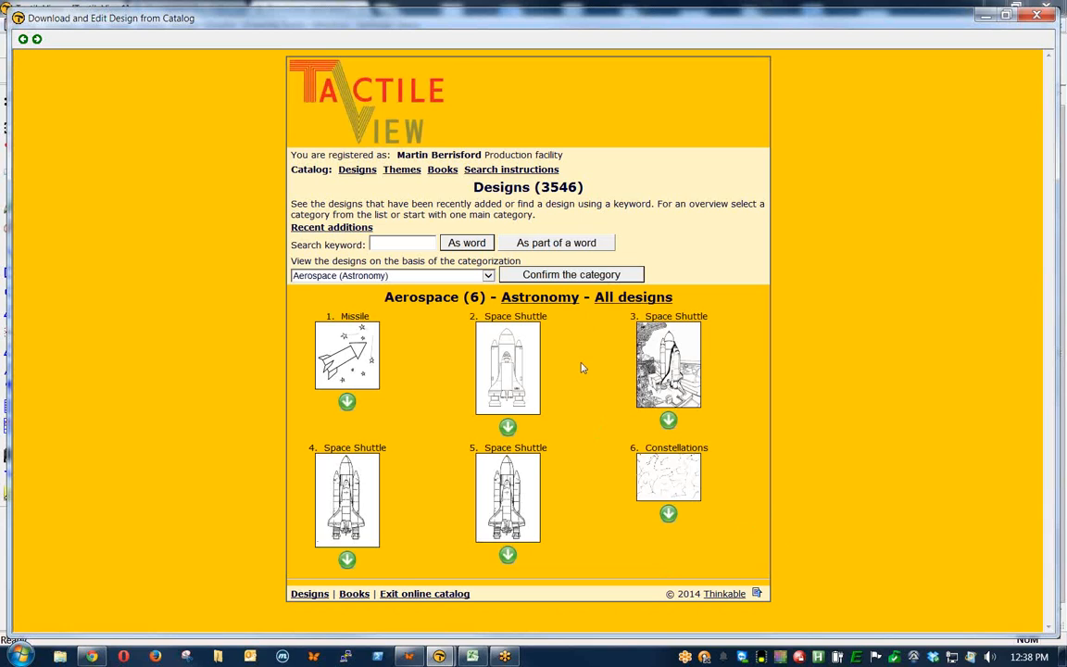
pyautogui.click(509, 428)
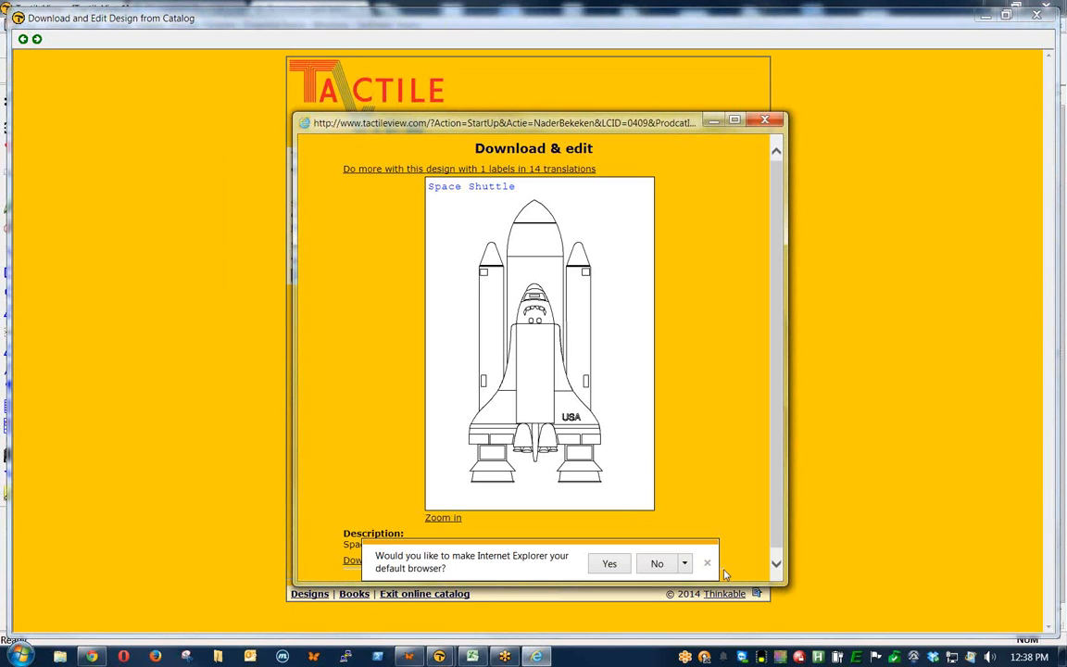
pyautogui.click(676, 565)
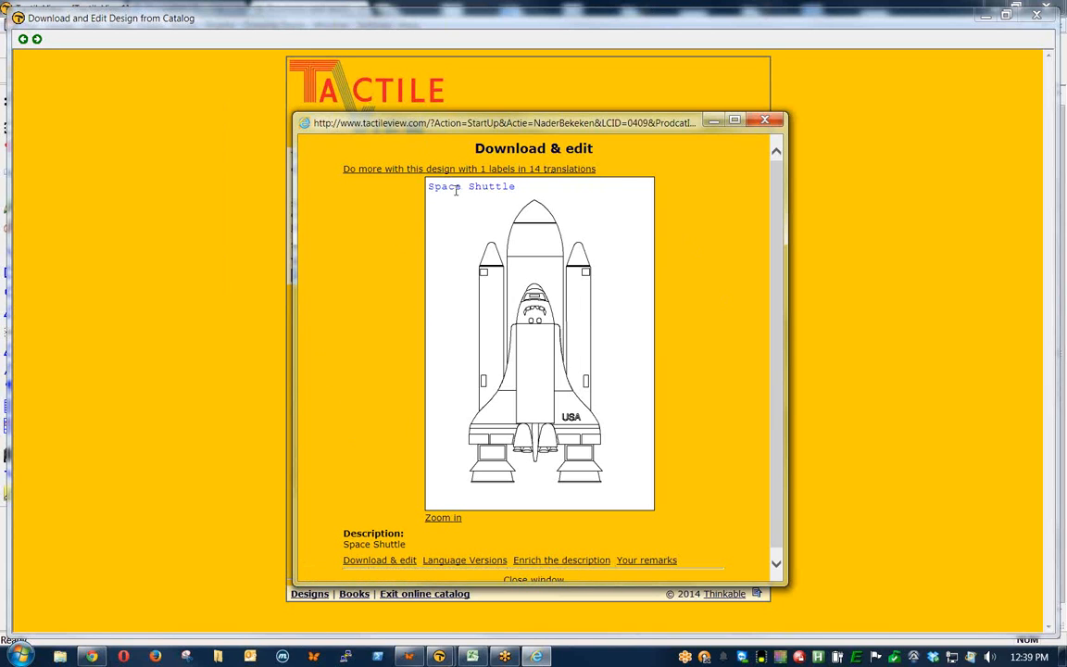
pyautogui.moveTo(504, 185); pyautogui.dragTo(438, 190)
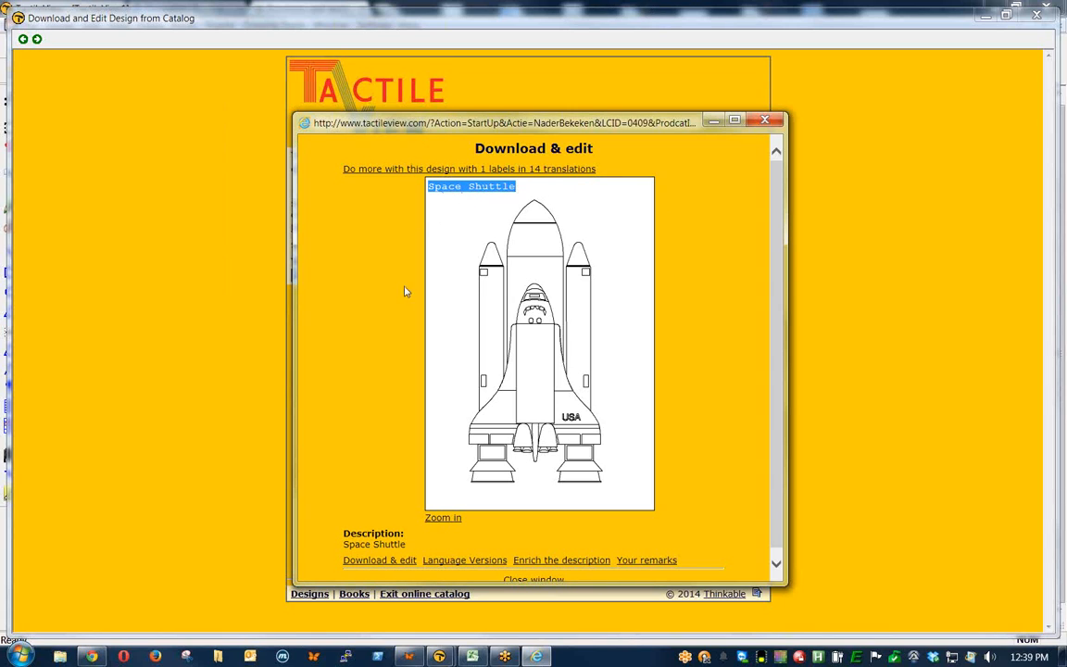
pyautogui.click(354, 453)
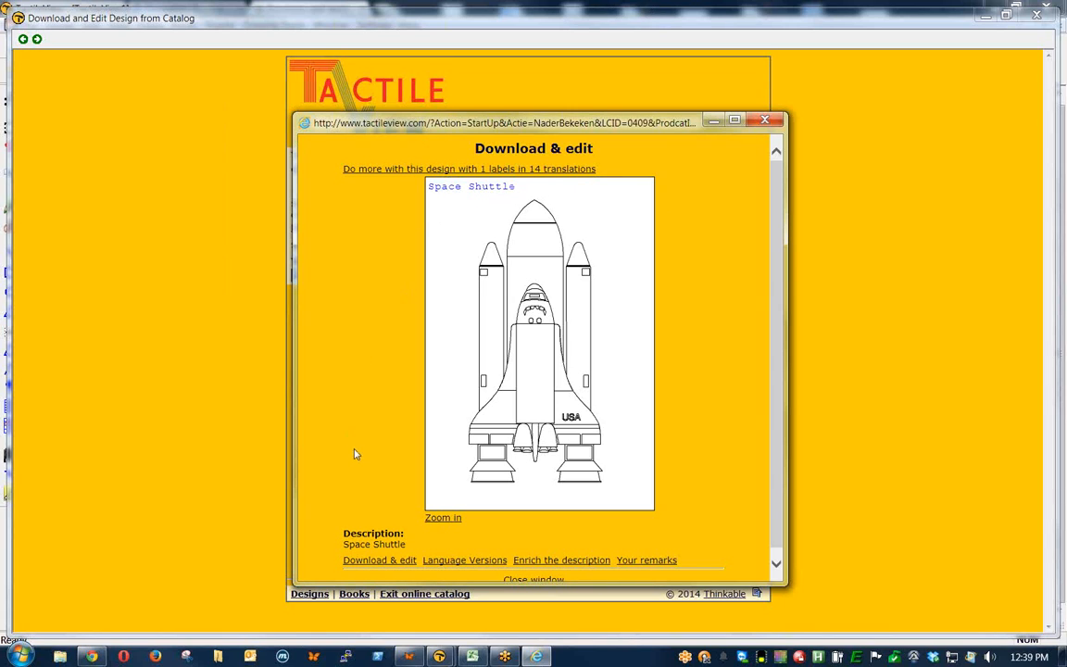
# Download the Space Shuttle design file spaceshutlle3844.bpx and show it in its download folder
pyautogui.click(404, 565)
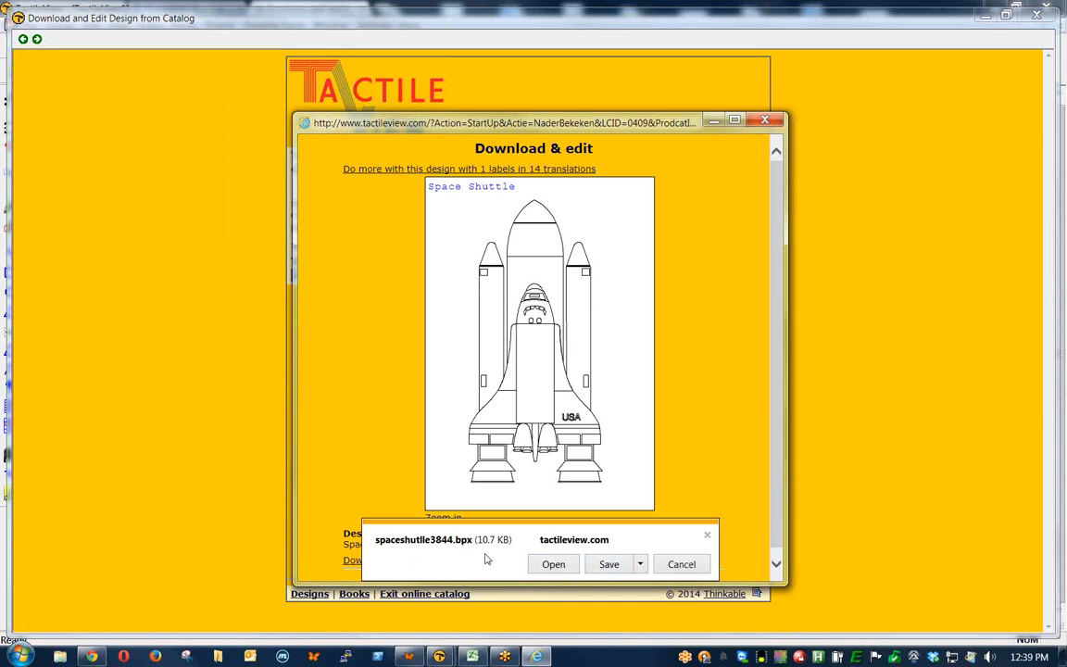
pyautogui.click(620, 569)
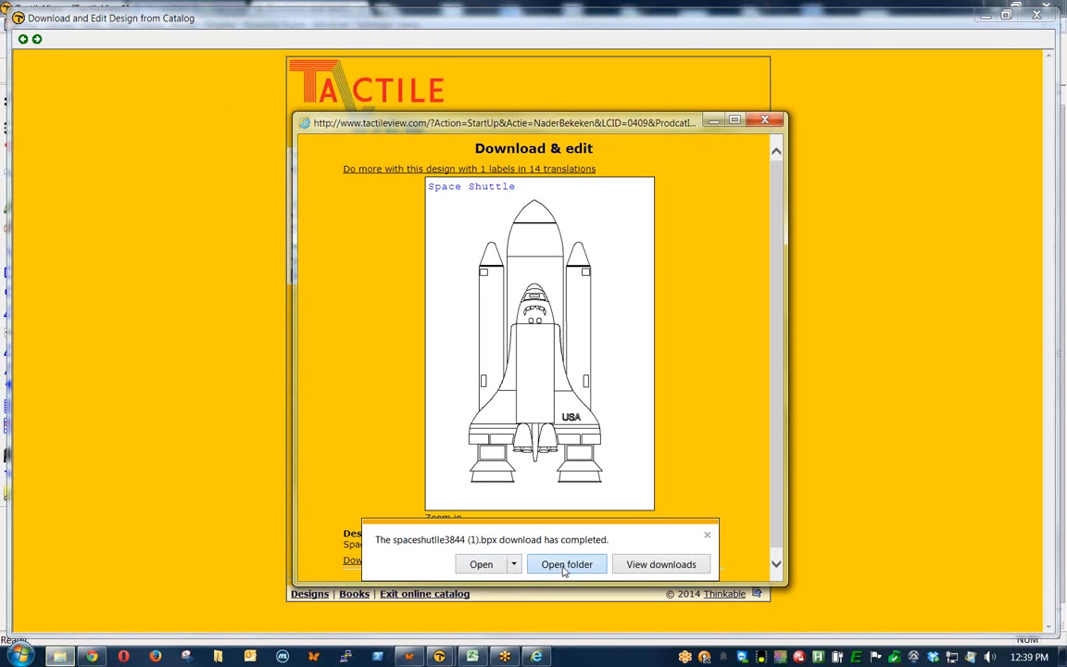
pyautogui.click(563, 567)
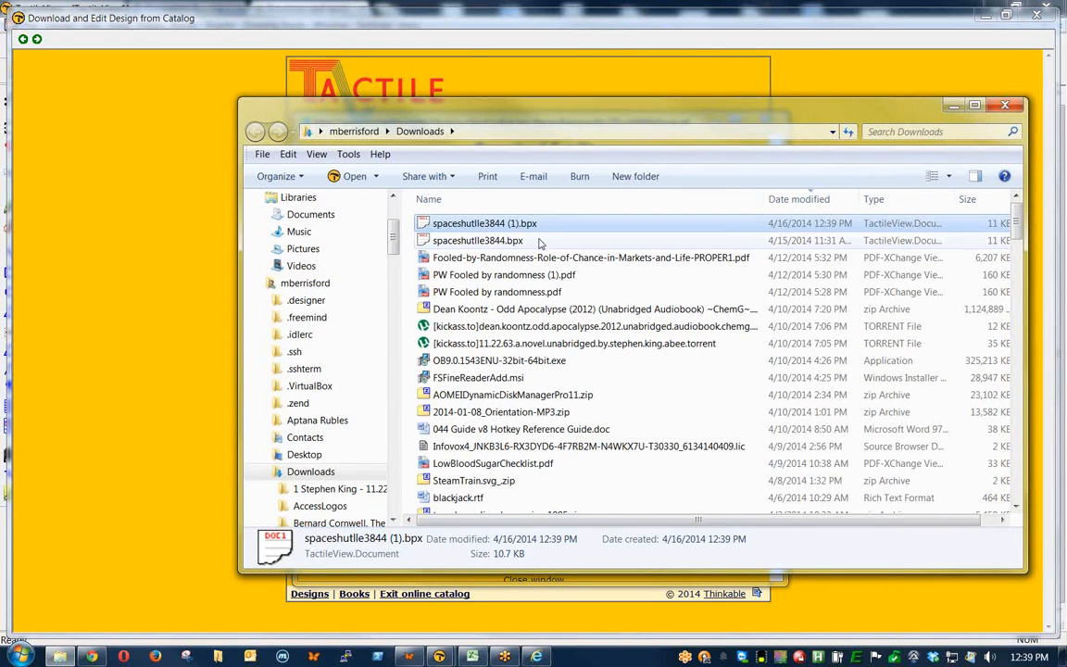
# Close the download folder, the Space Shuttle download page and the online catalog to return to the blank design
pyautogui.click(1002, 104)
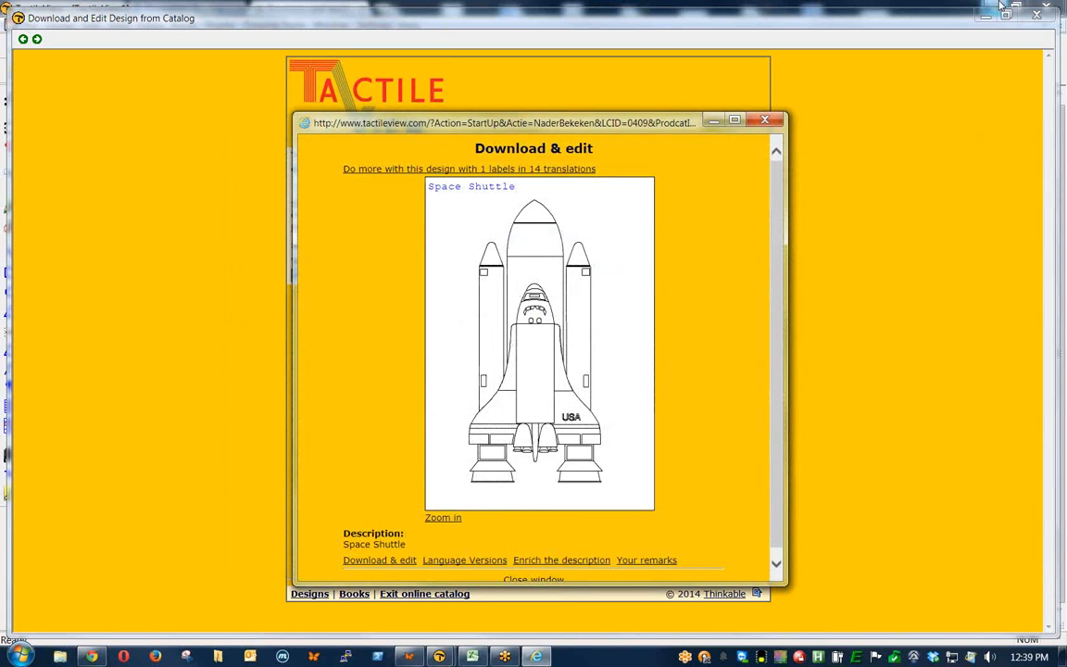
pyautogui.click(764, 121)
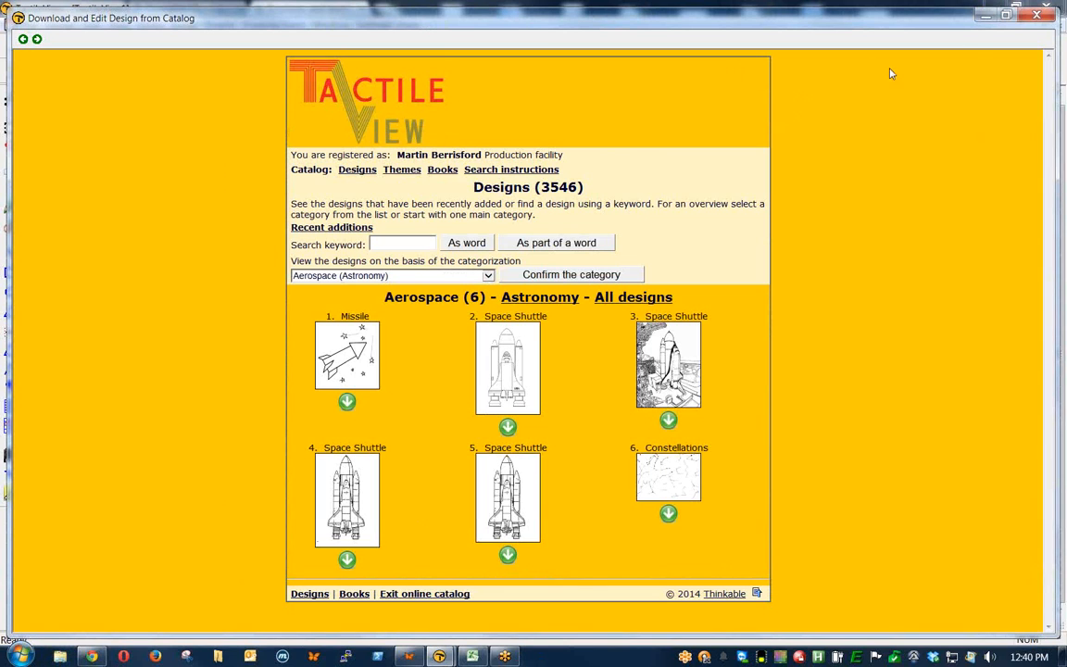
pyautogui.click(1036, 16)
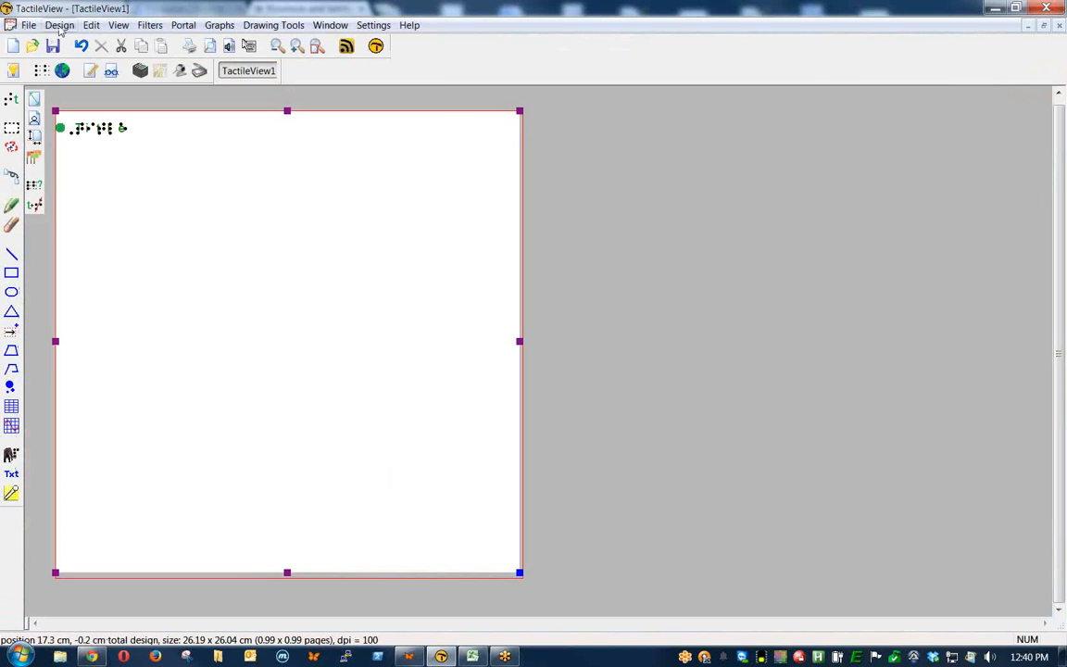
# Start opening an existing file and look for the downloaded design through Libraries, Documents and Desktop
pyautogui.click(36, 27)
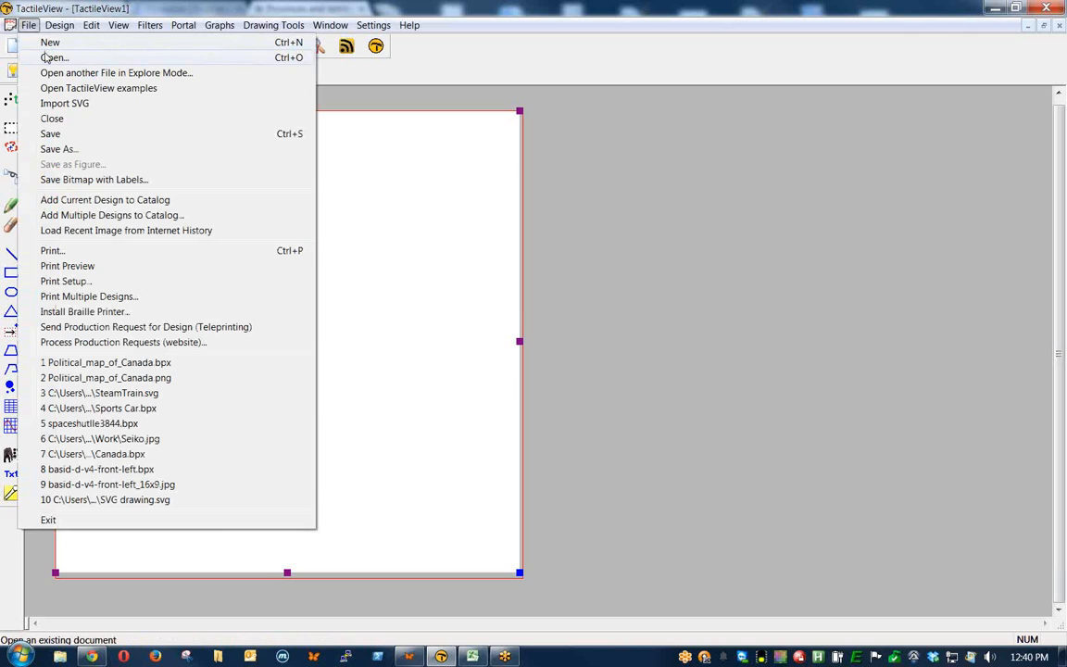
pyautogui.click(53, 57)
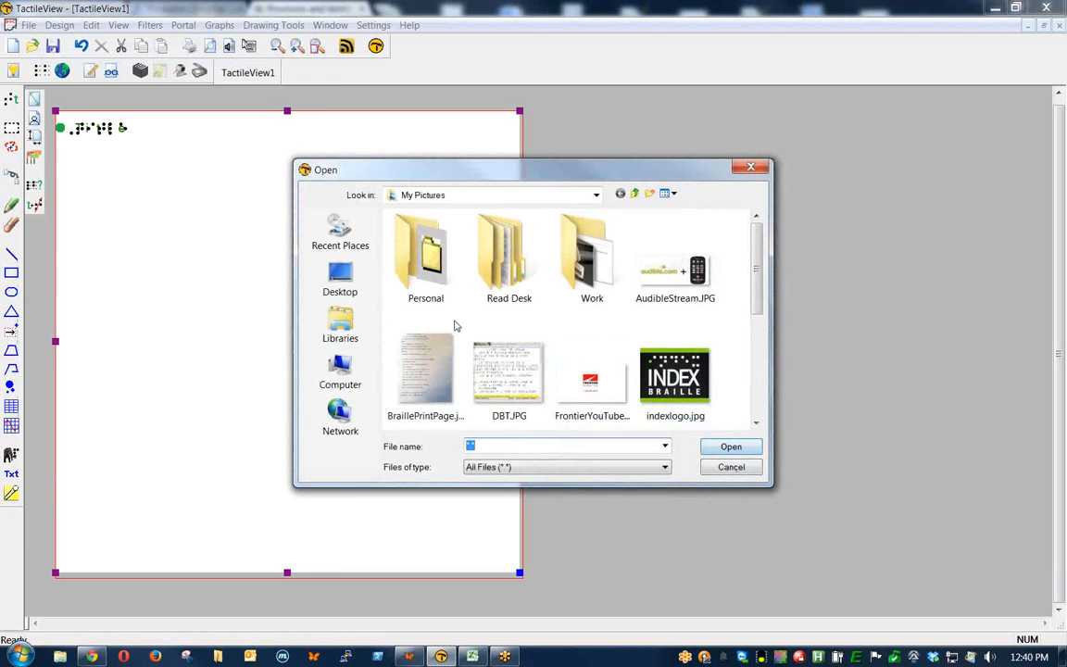
pyautogui.click(426, 195)
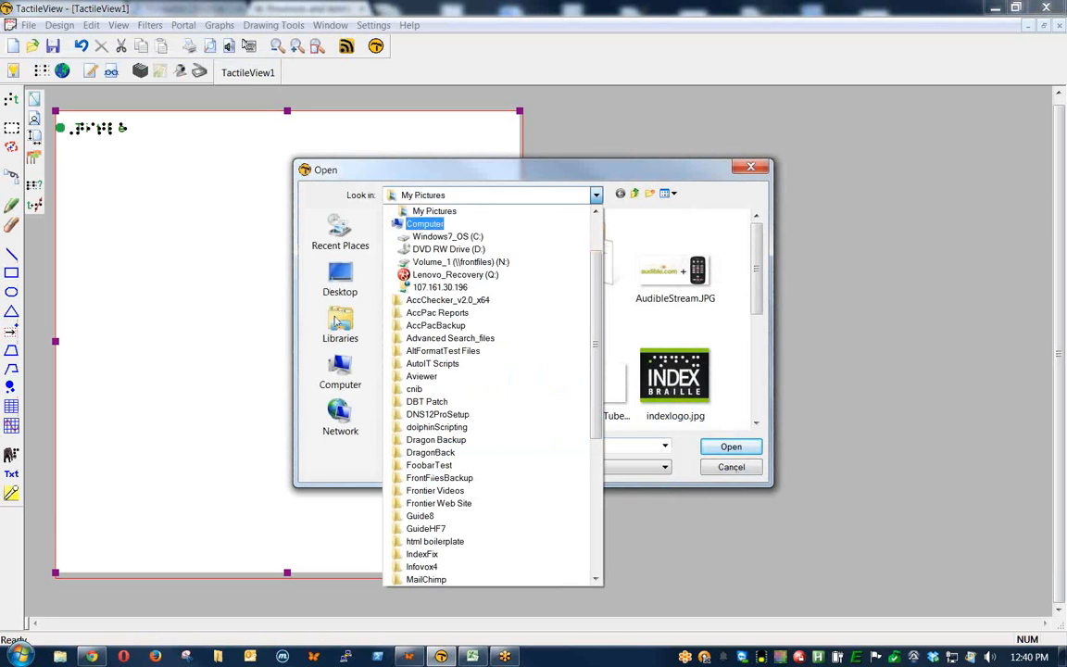
pyautogui.click(308, 282)
pyautogui.click(339, 324)
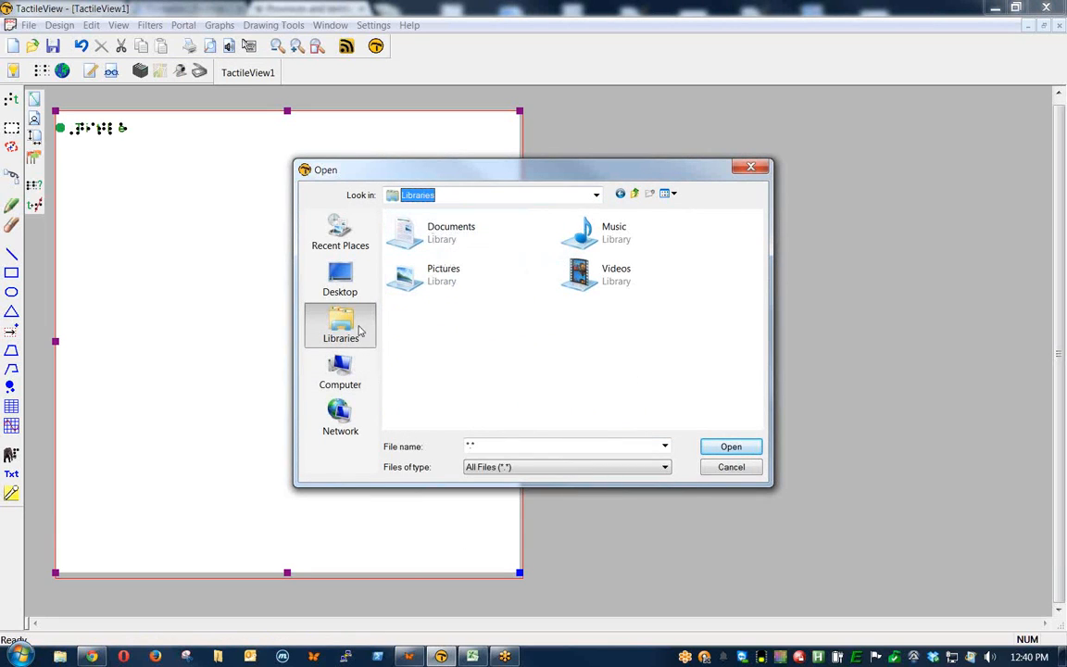
pyautogui.doubleClick(471, 233)
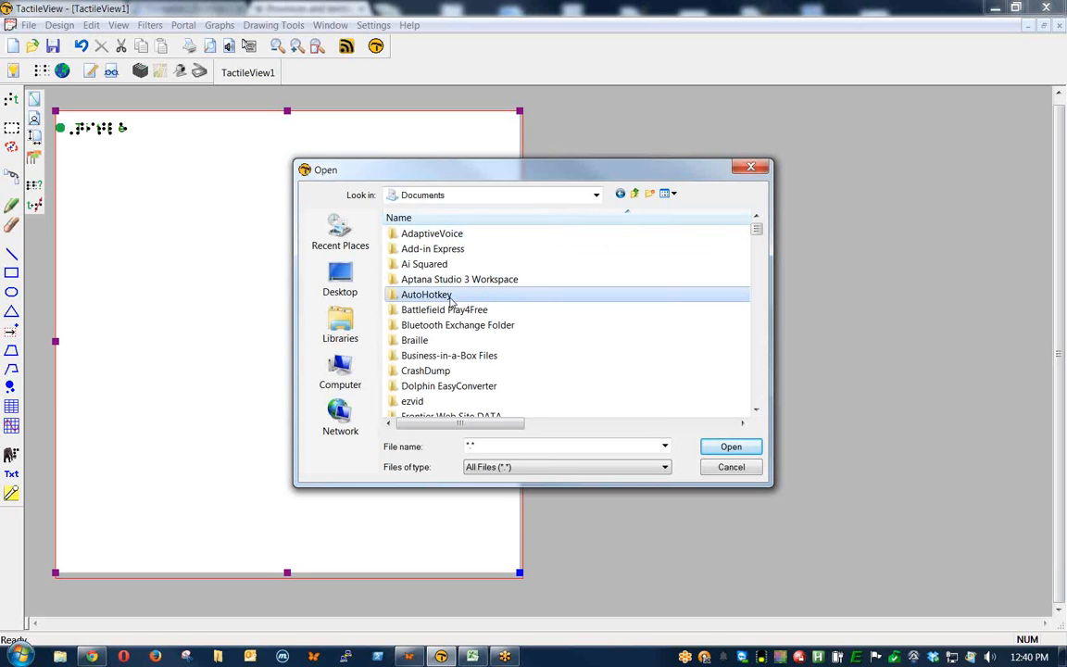
pyautogui.click(449, 386)
pyautogui.scroll(-2, 448, 343)
pyautogui.scroll(2, 449, 336)
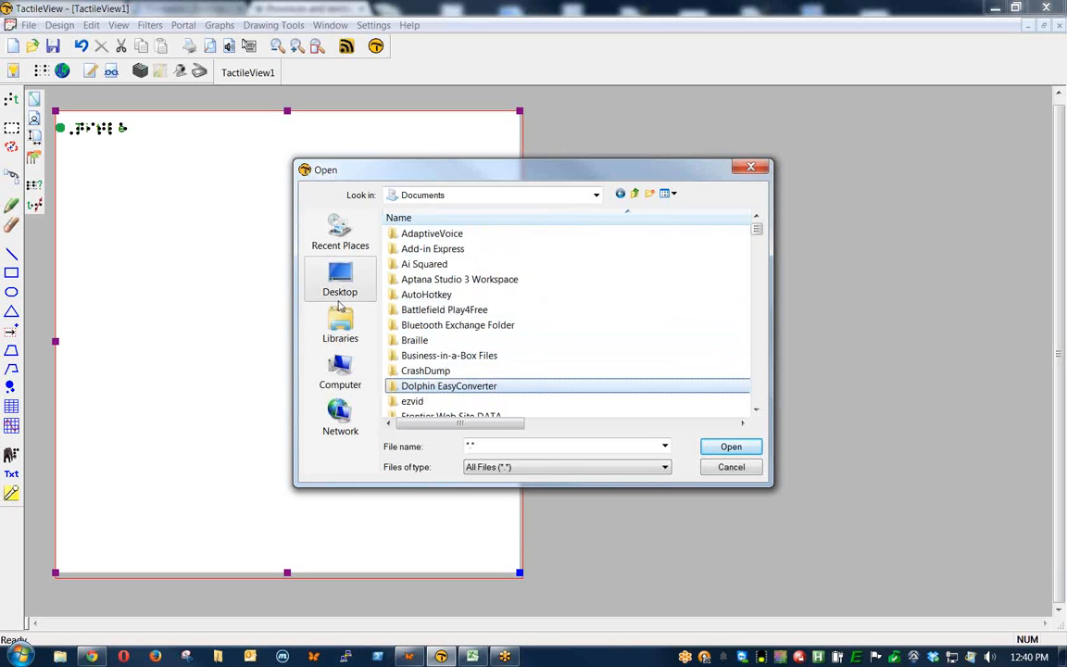
pyautogui.click(340, 278)
pyautogui.click(358, 330)
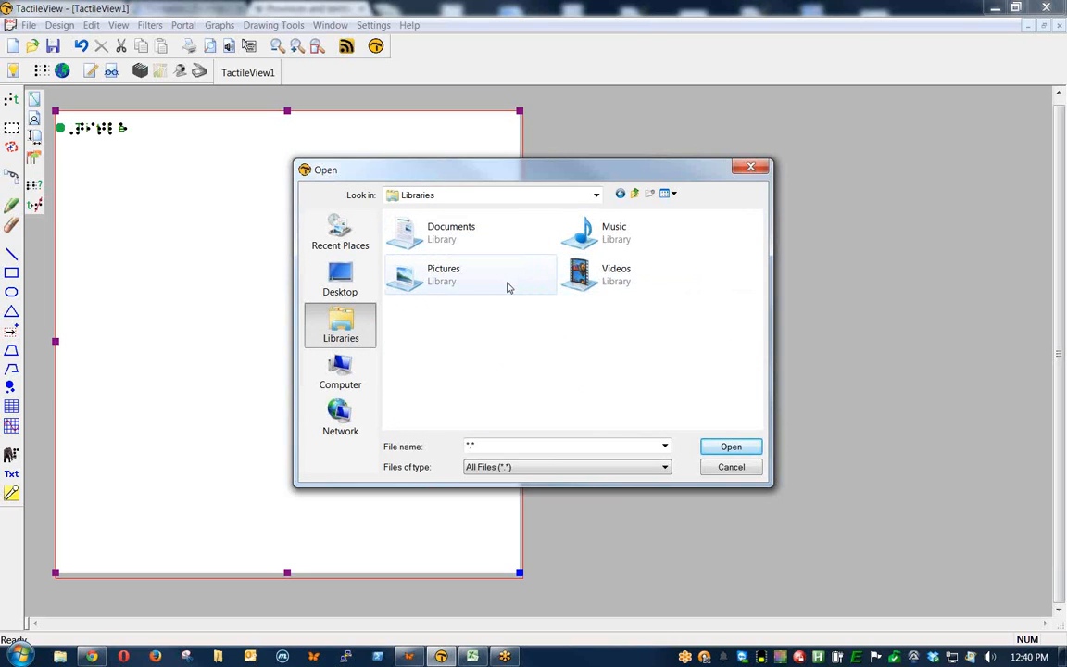
# Browse through Recent Items to the Downloads folder for the file to open
pyautogui.click(486, 197)
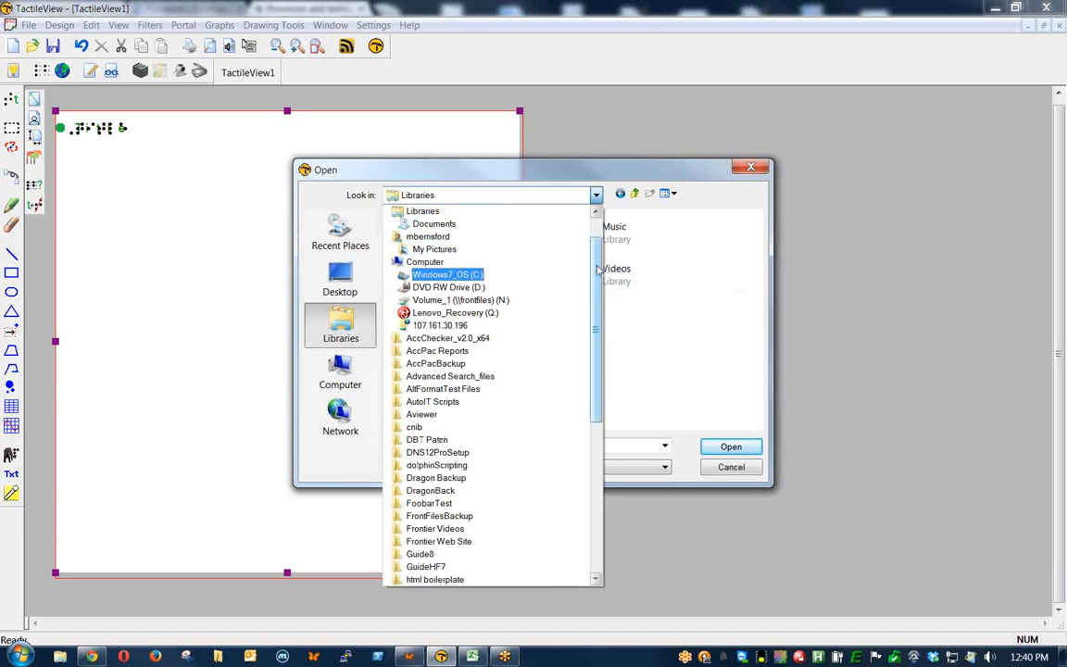
pyautogui.scroll(1, 597, 227)
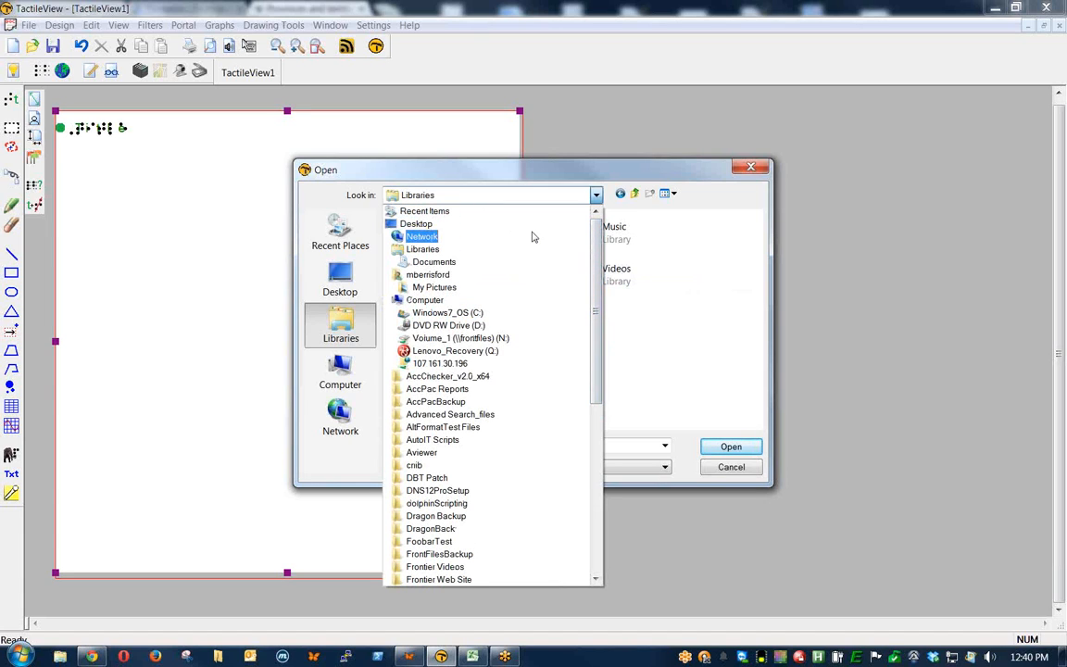
pyautogui.click(458, 211)
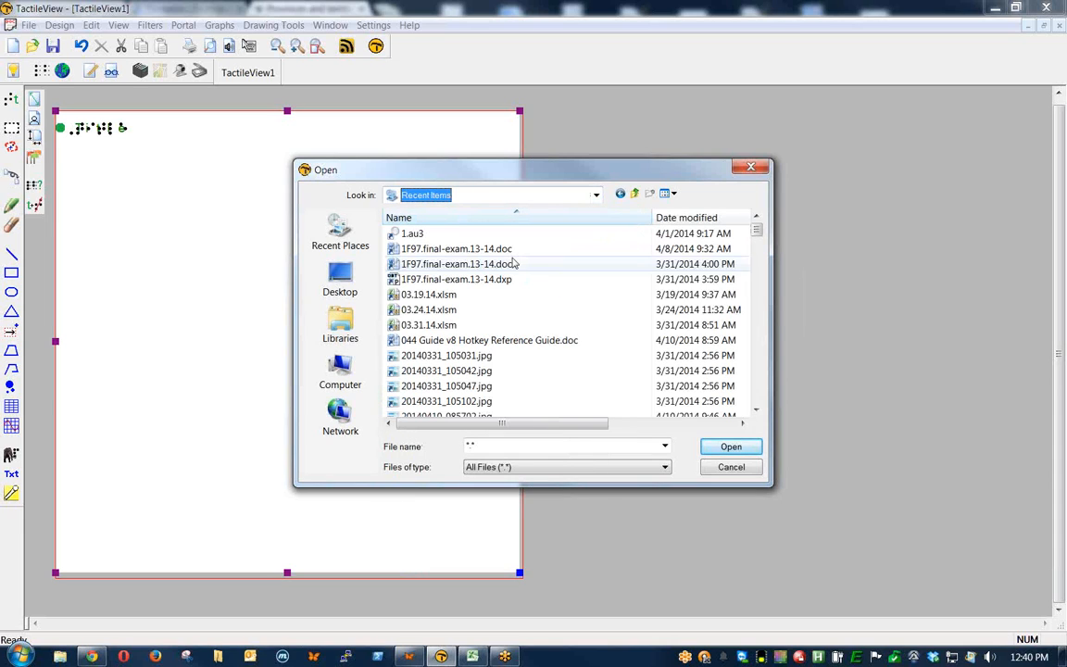
pyautogui.click(602, 326)
pyautogui.scroll(-2, 602, 329)
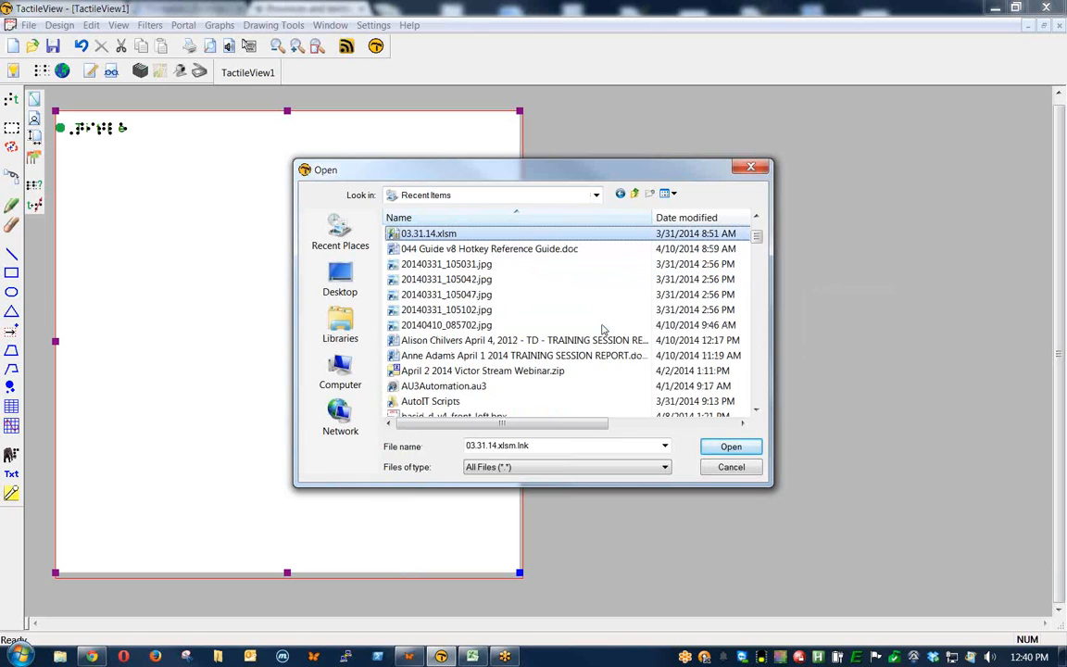
pyautogui.scroll(-3, 603, 329)
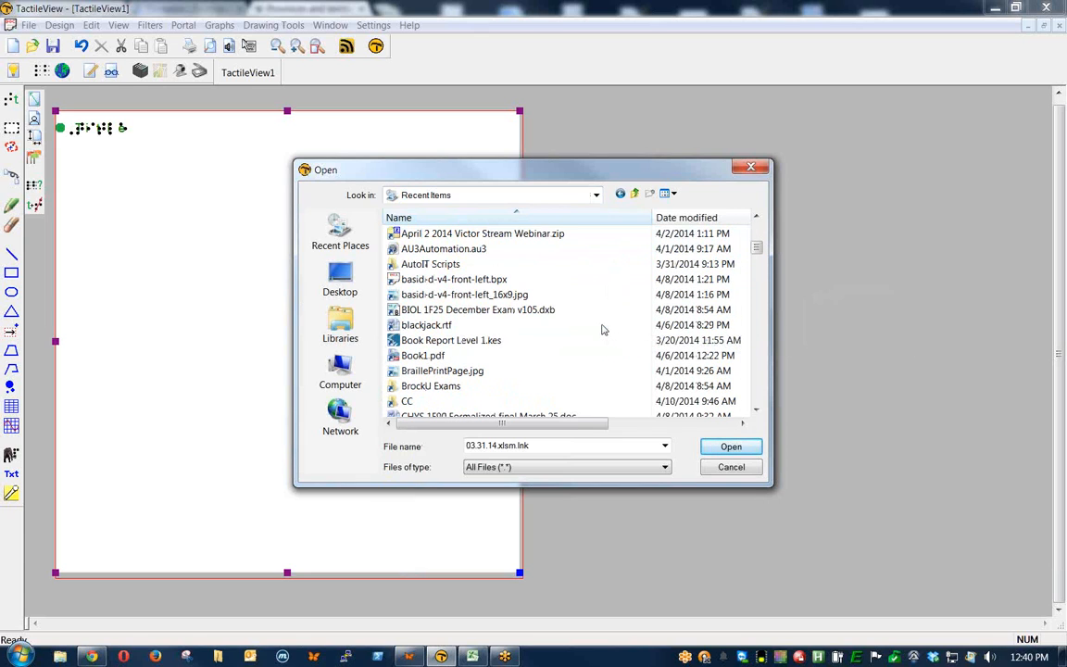
pyautogui.scroll(-3, 602, 328)
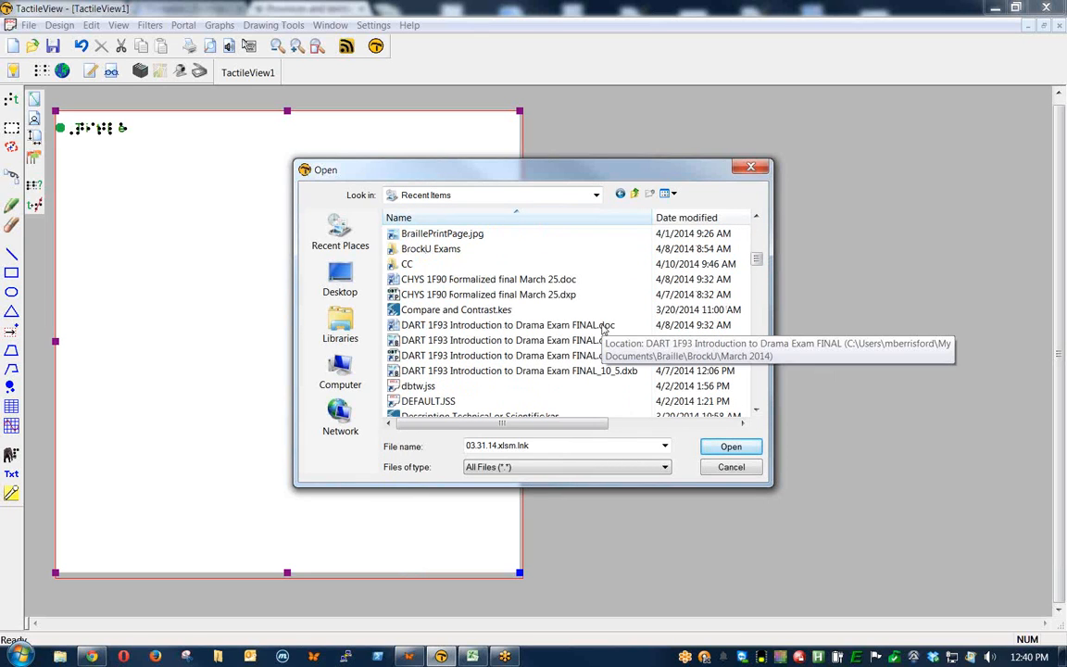
pyautogui.scroll(-2, 417, 340)
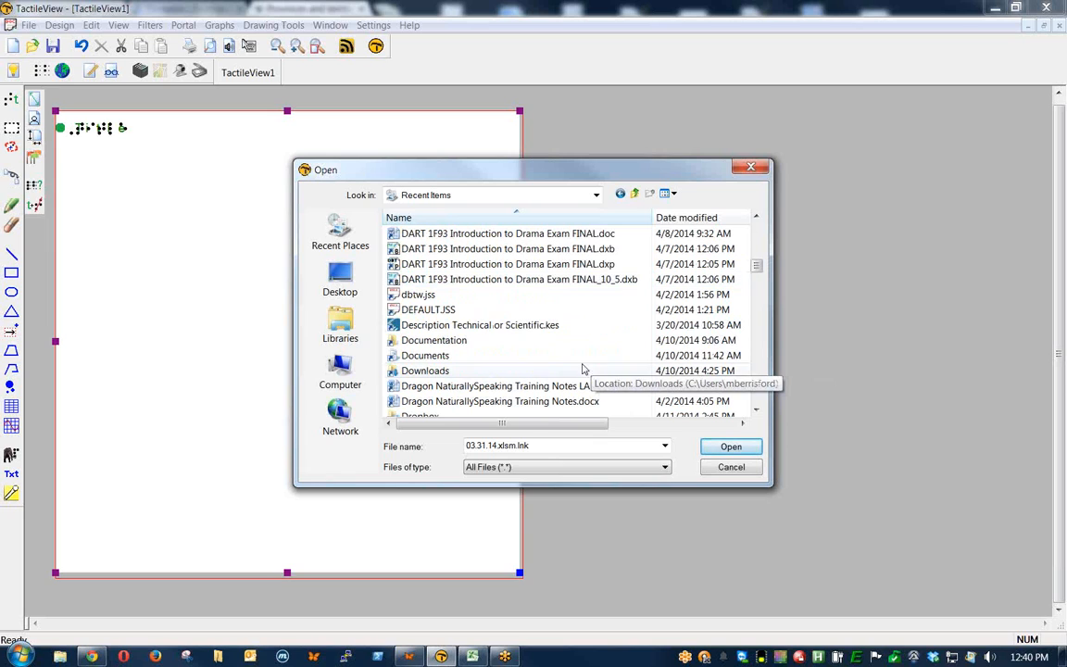
pyautogui.doubleClick(454, 372)
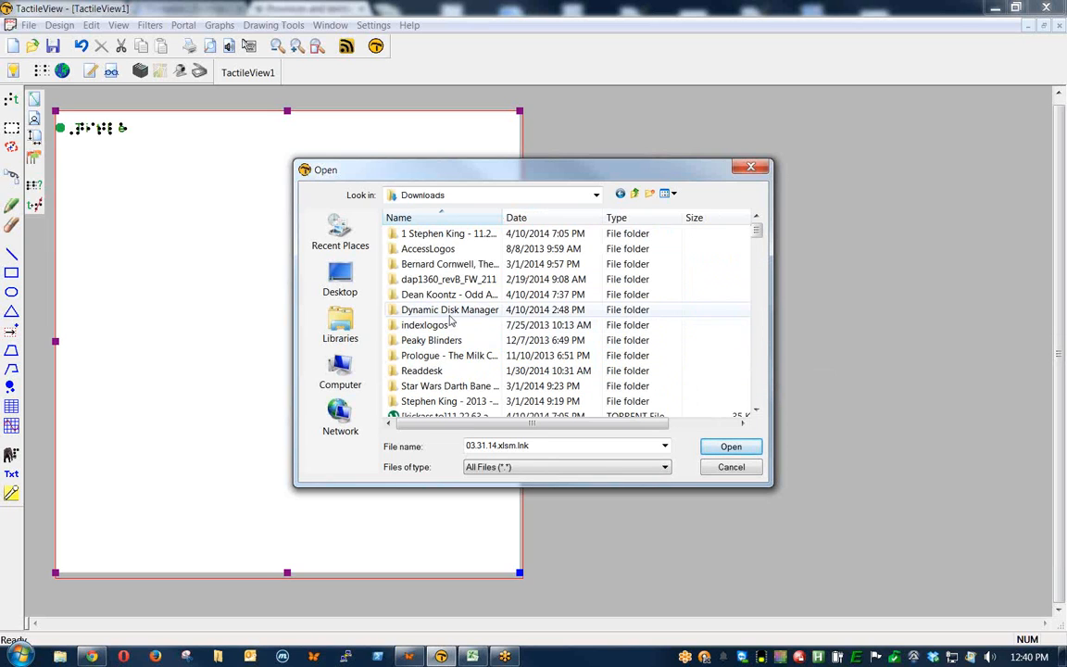
# Look through the Downloads folder, sort its files by date and clear the file name
pyautogui.scroll(-6, 462, 322)
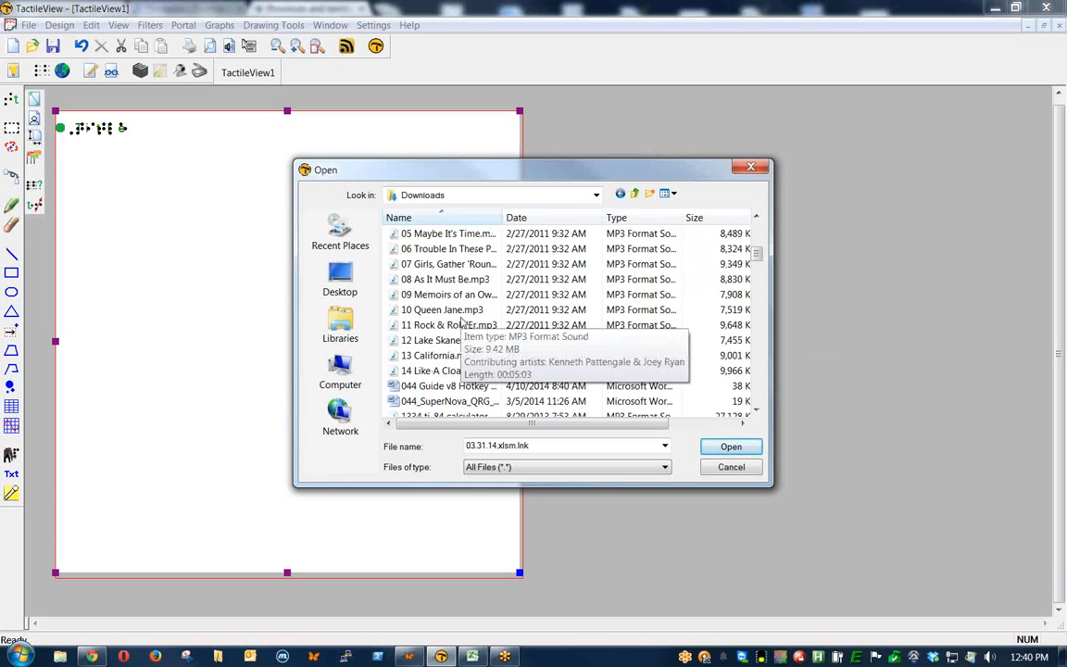
pyautogui.click(460, 322)
pyautogui.scroll(-2, 460, 322)
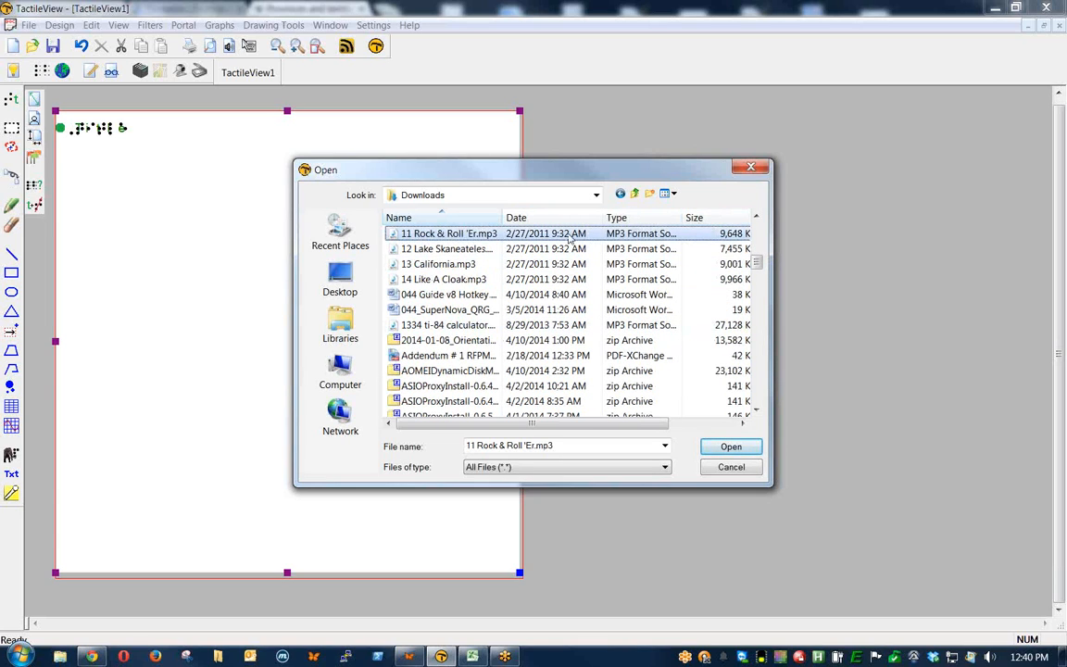
pyautogui.click(558, 218)
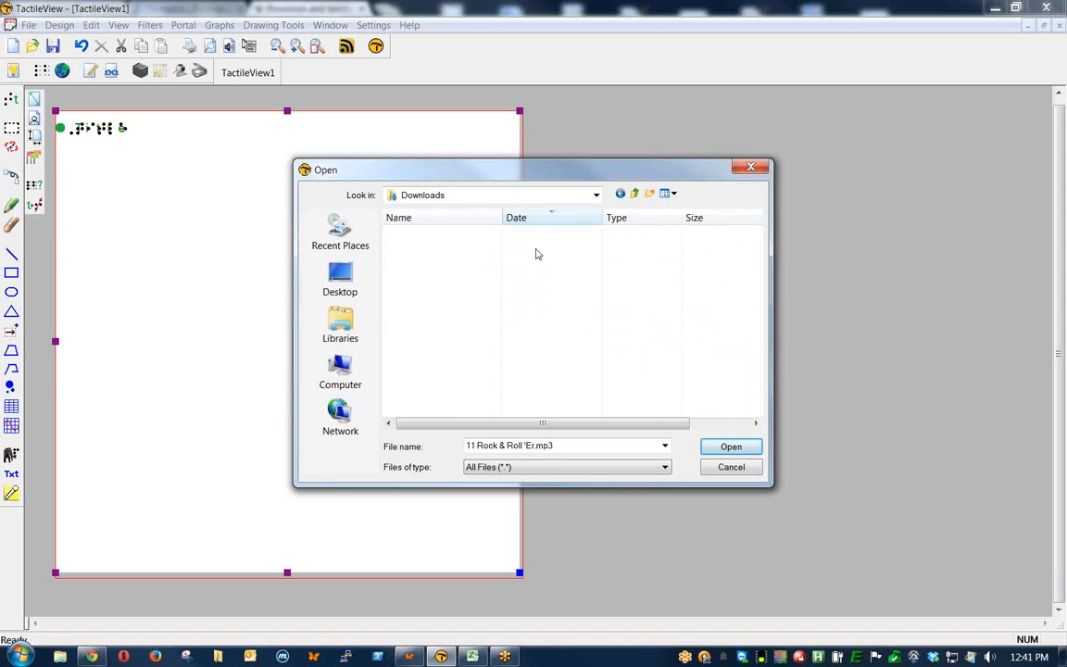
pyautogui.moveTo(571, 446); pyautogui.dragTo(353, 437)
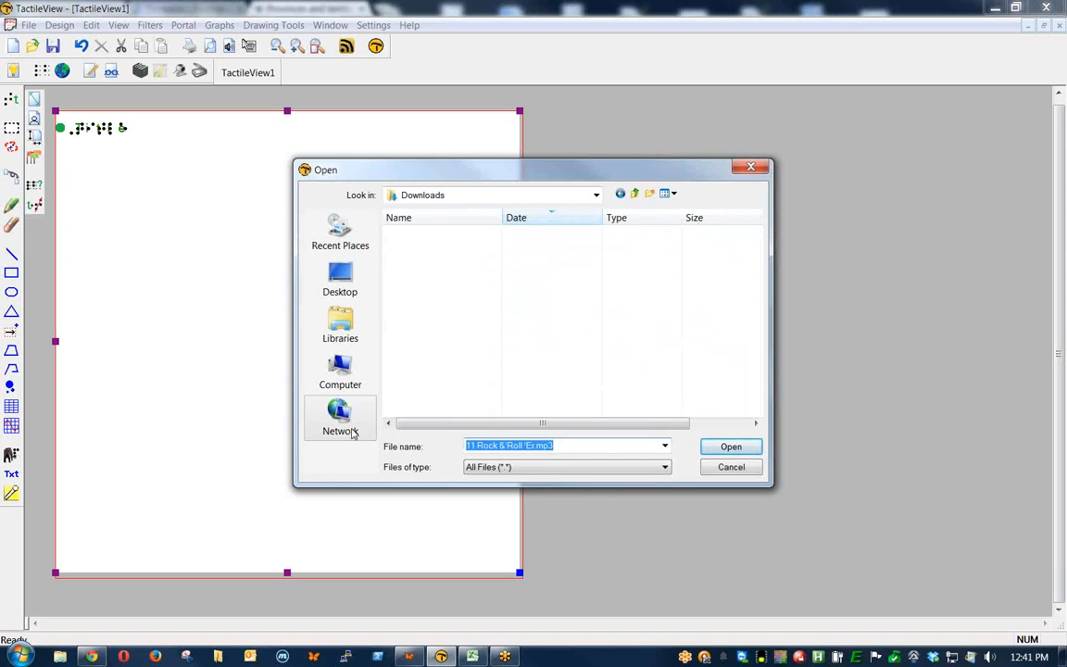
pyautogui.press('Delete')
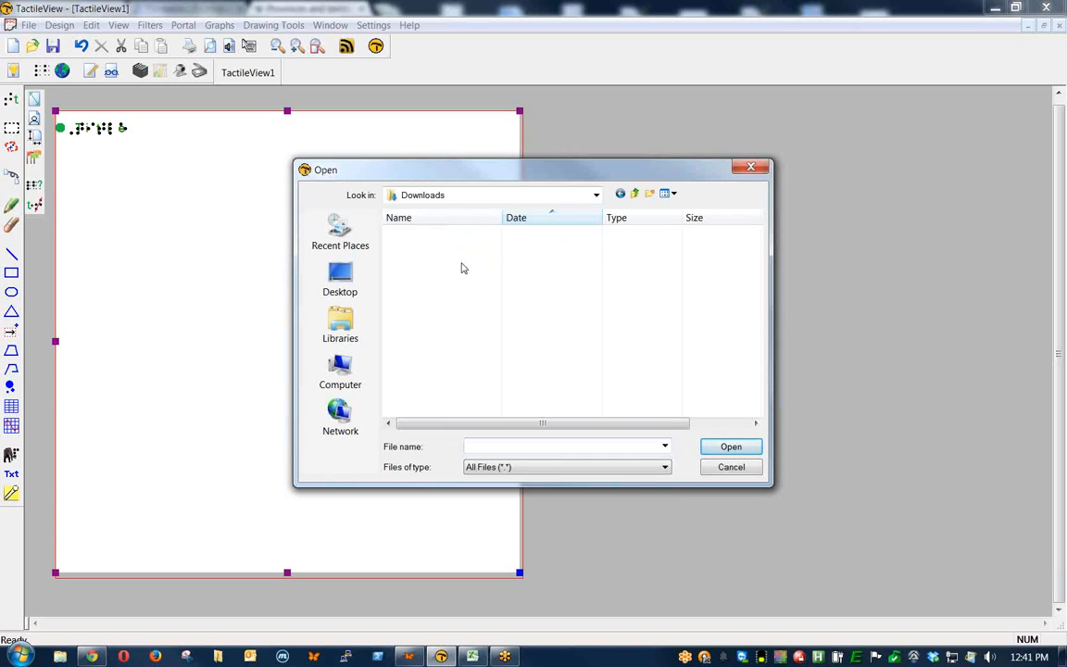
# Try to reach Downloads again through the personal user folder on the Desktop, and cancel opening a file
pyautogui.click(340, 276)
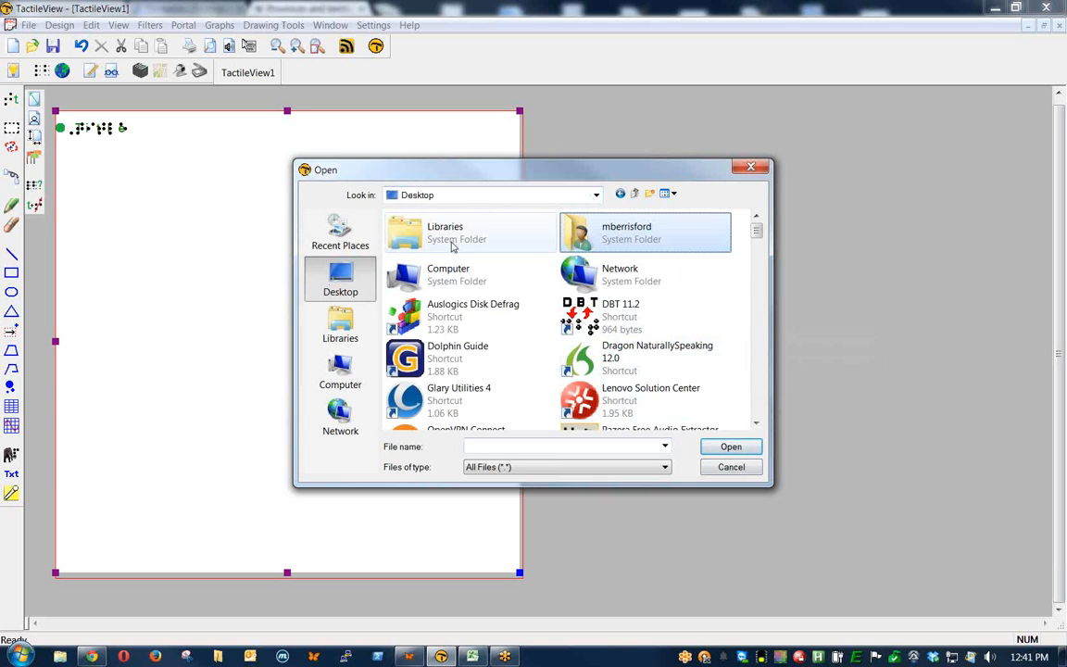
pyautogui.doubleClick(626, 232)
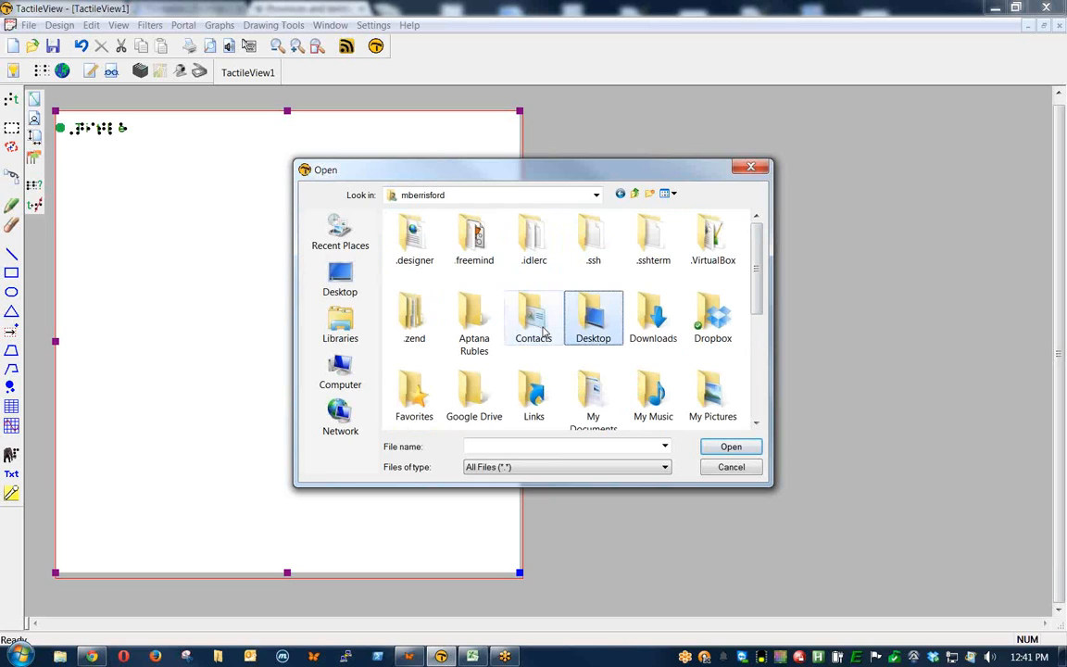
pyautogui.doubleClick(663, 317)
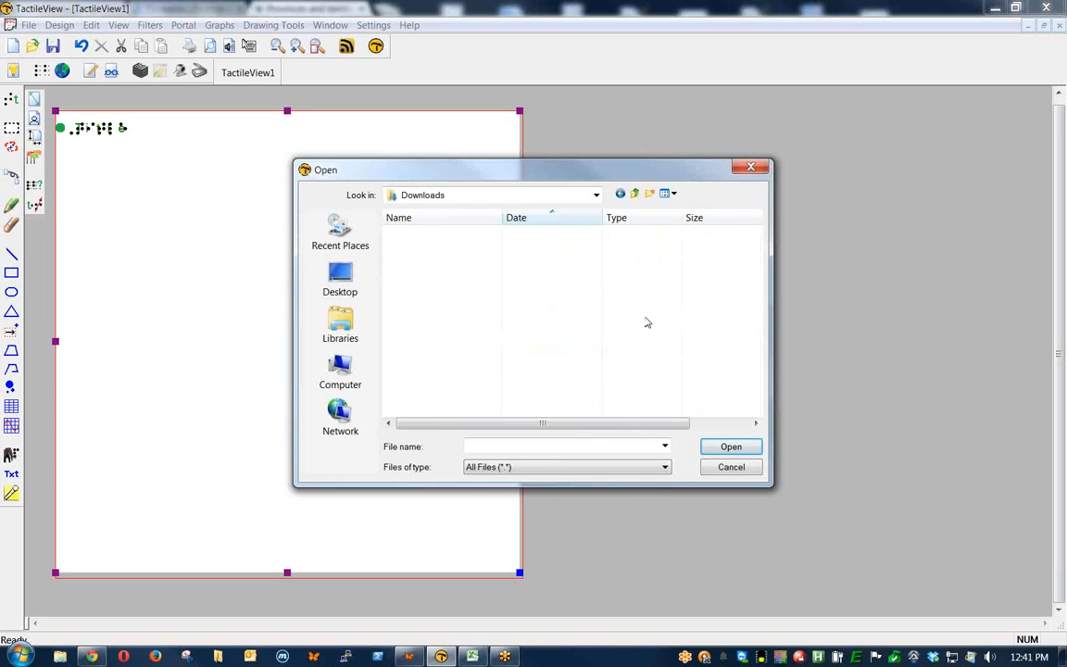
pyautogui.click(718, 468)
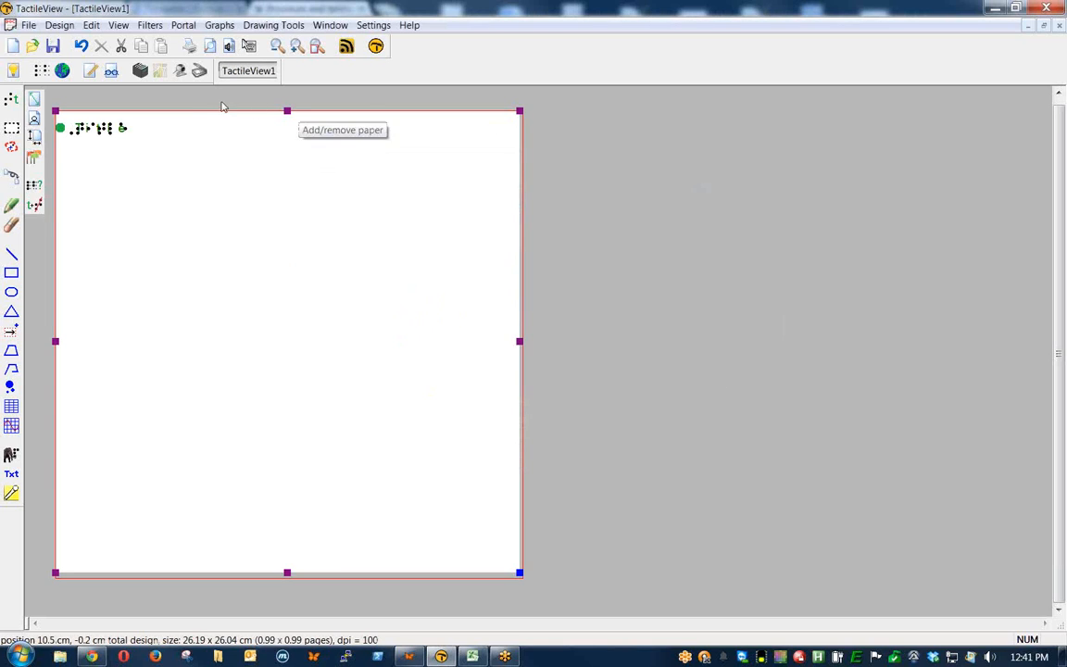
pyautogui.click(29, 25)
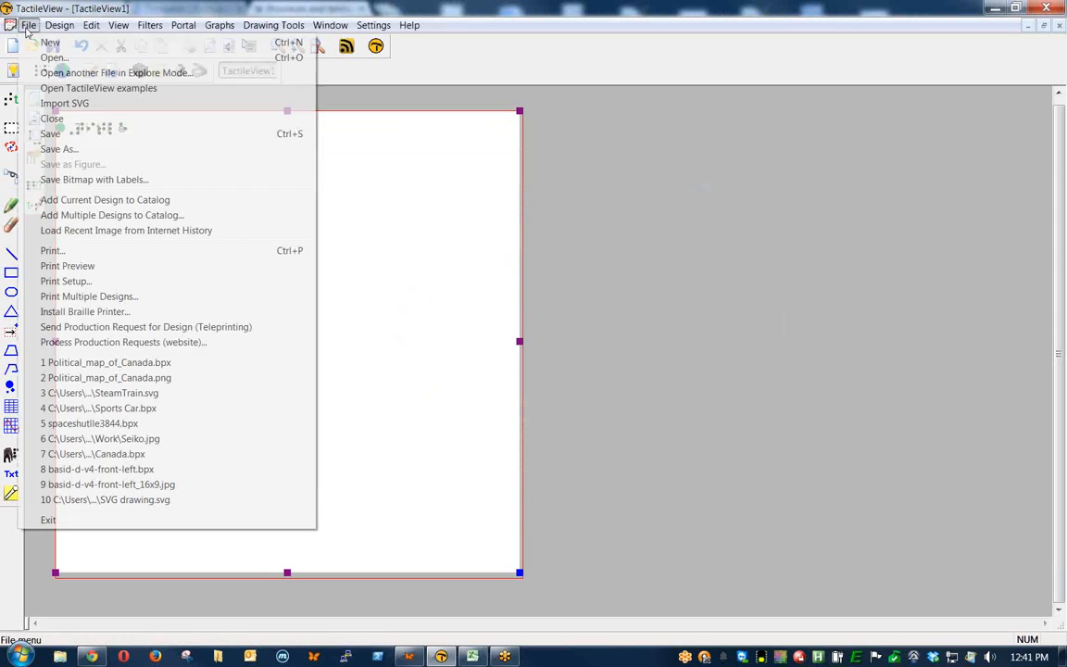
pyautogui.click(54, 59)
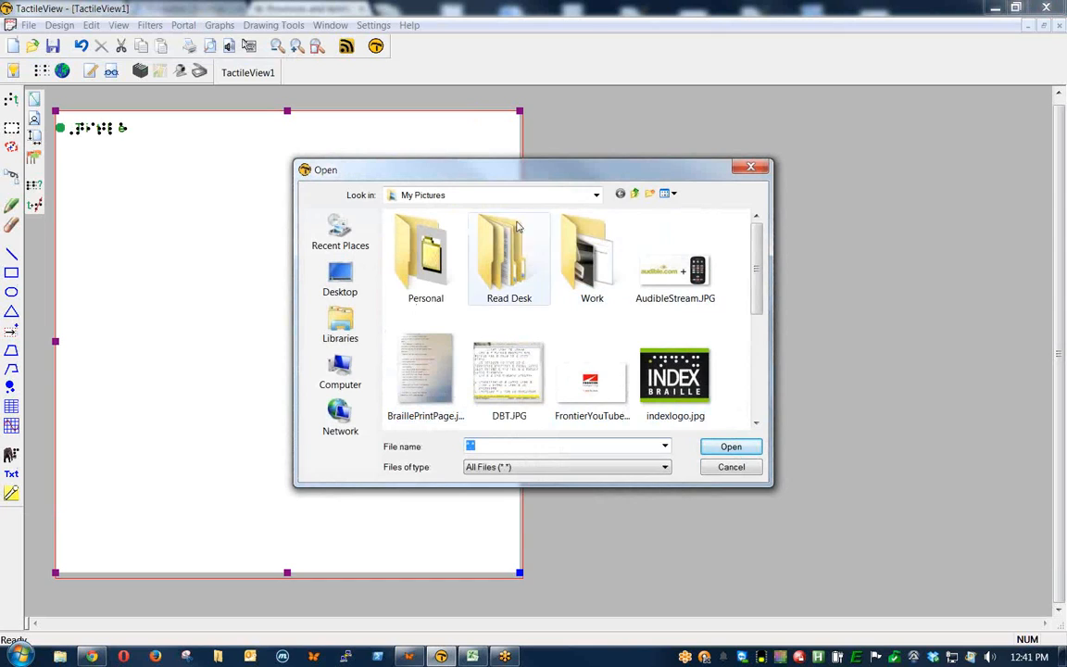
pyautogui.click(499, 197)
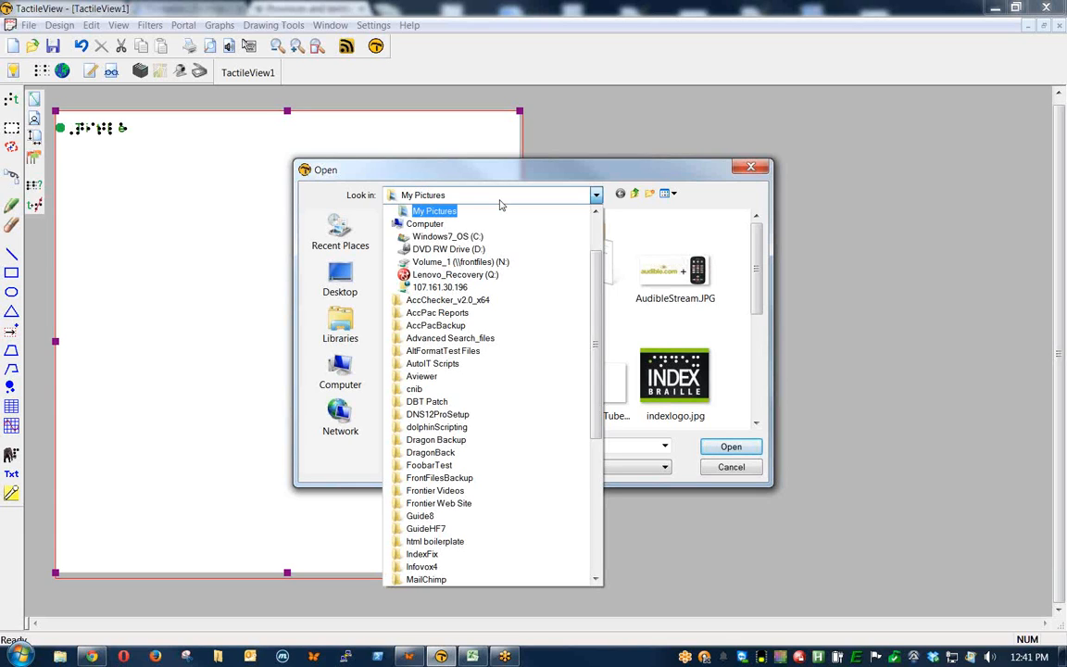
pyautogui.scroll(2, 500, 204)
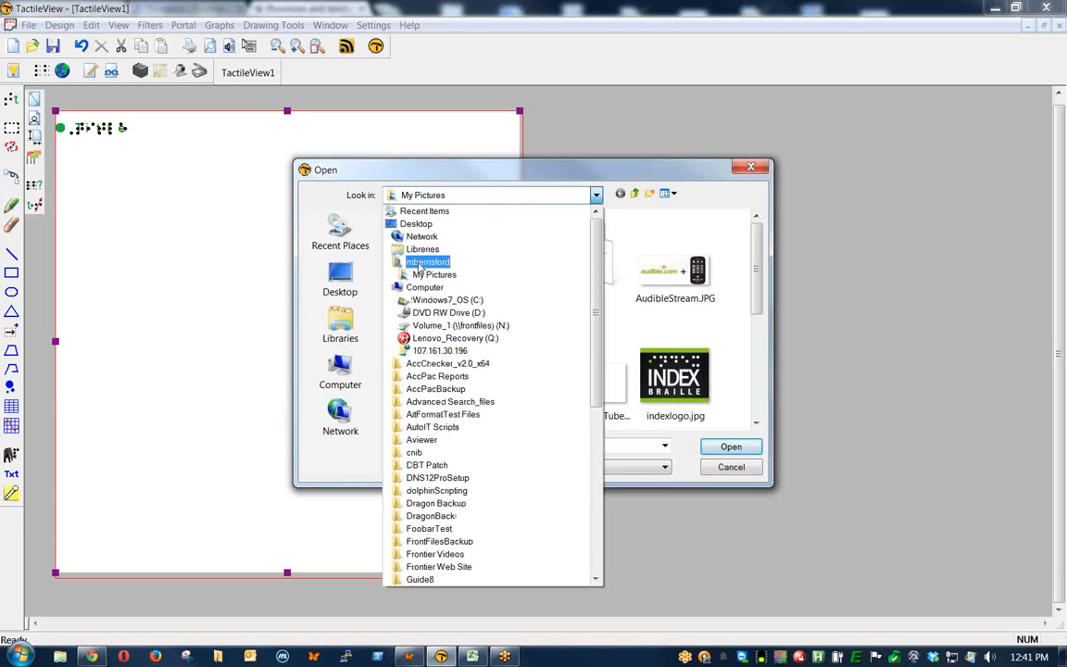
pyautogui.click(419, 267)
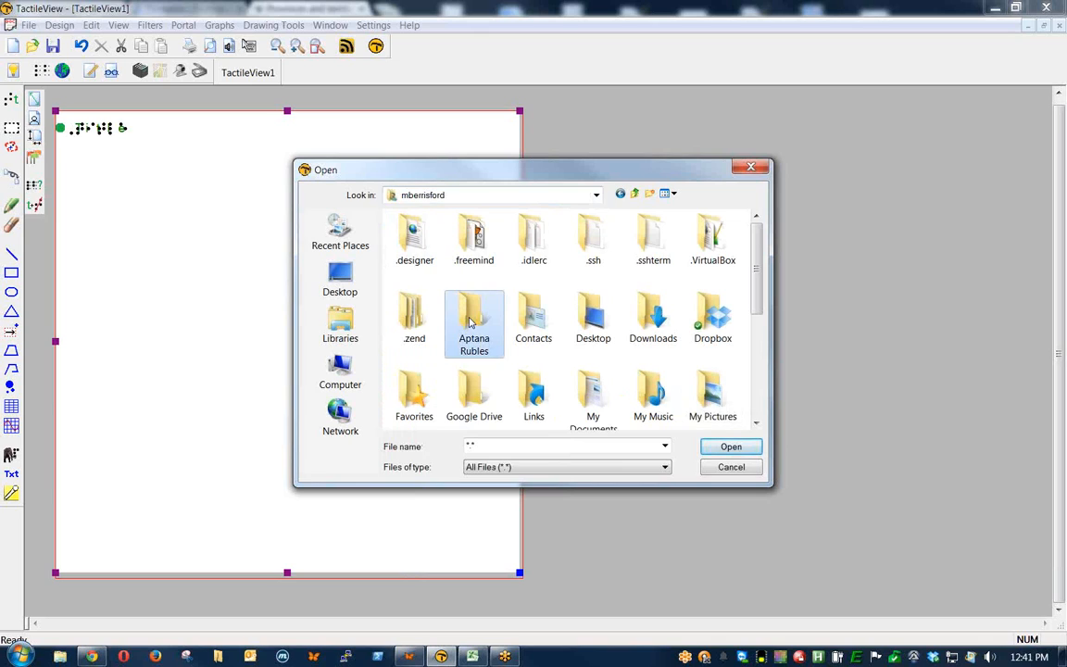
pyautogui.doubleClick(650, 313)
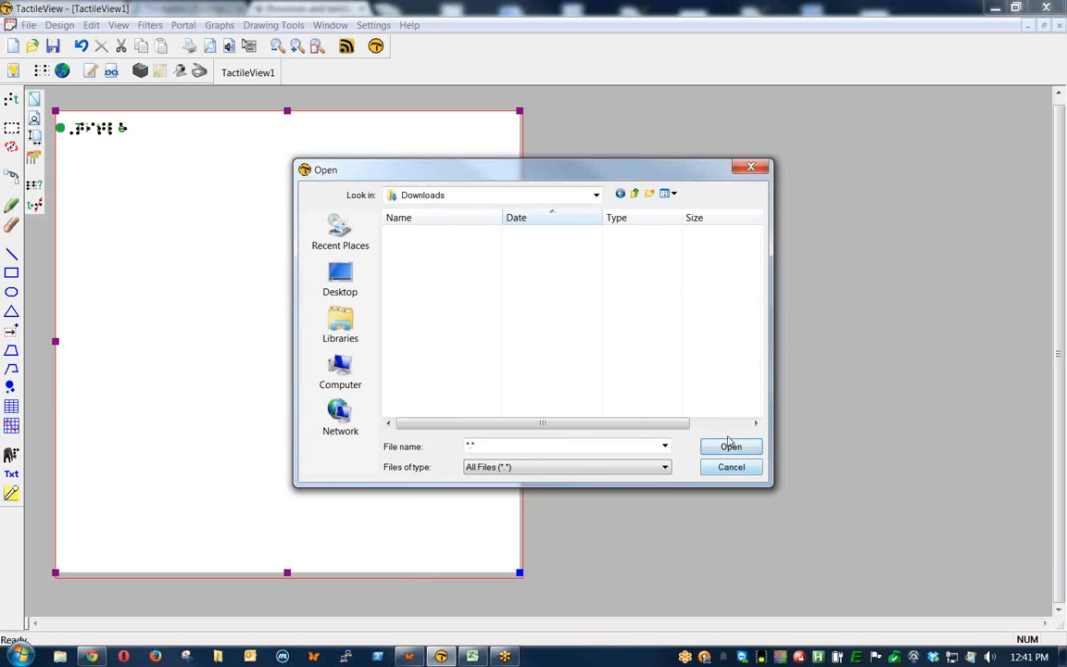
pyautogui.click(593, 443)
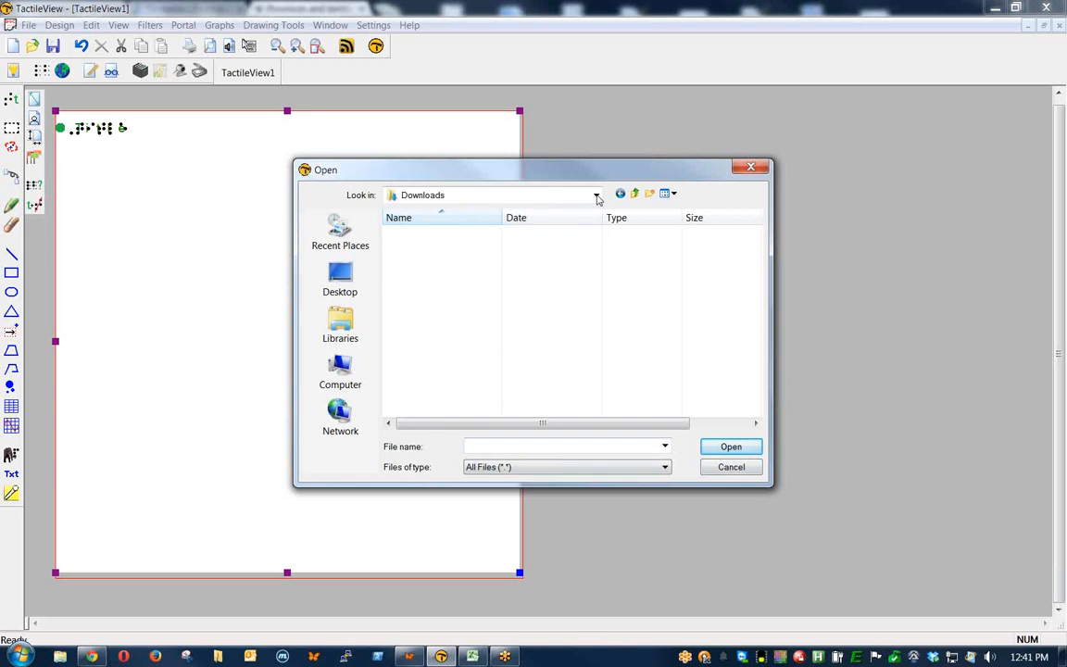
pyautogui.click(633, 194)
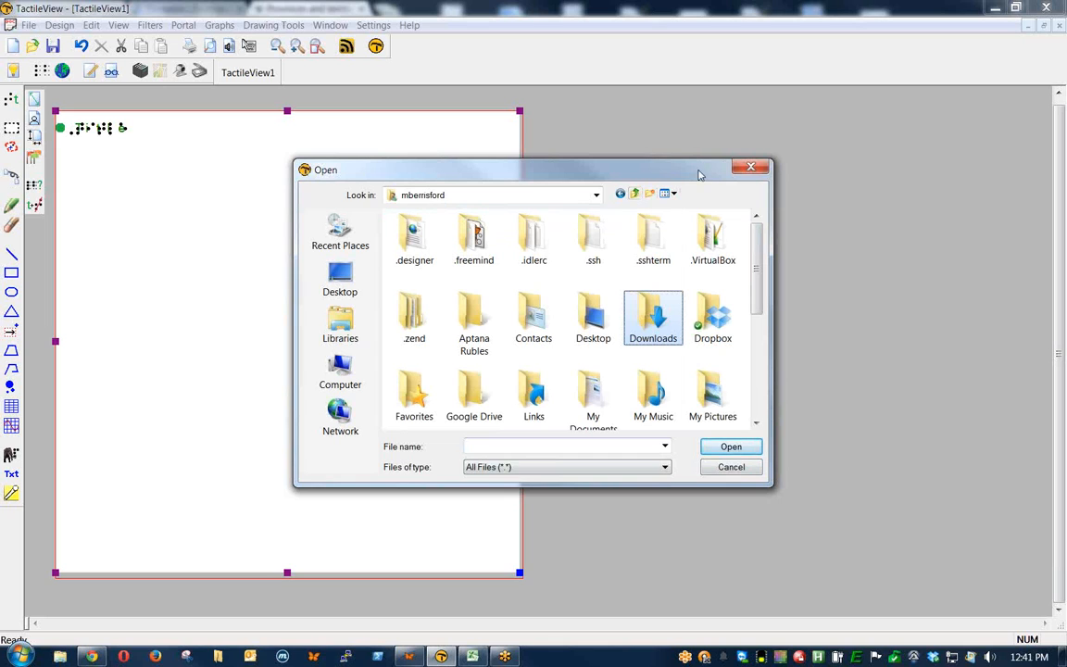
pyautogui.click(750, 169)
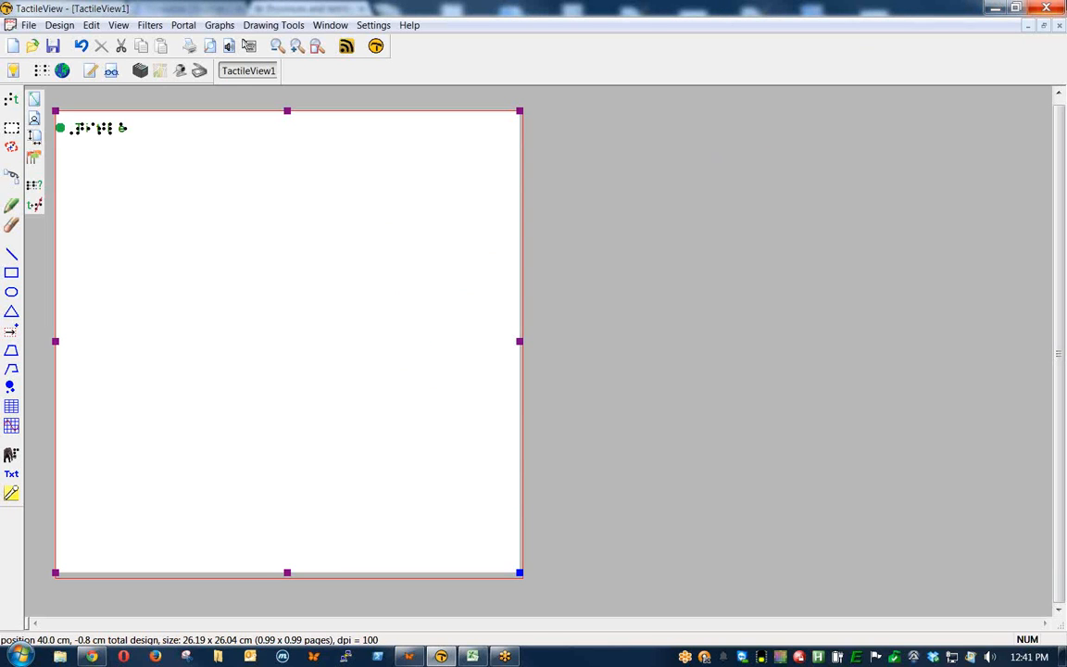
# Close TactileView without saving the blank design, relaunch it by searching for "tactile" and dismiss its startup notice
pyautogui.click(1060, 7)
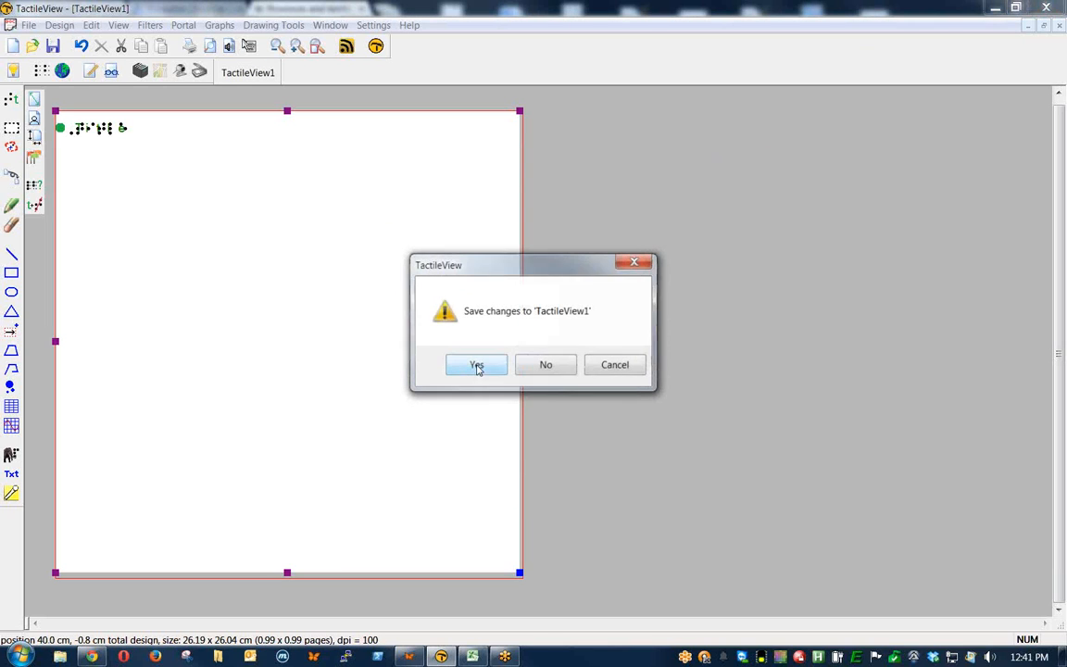
pyautogui.click(545, 371)
pyautogui.click(24, 654)
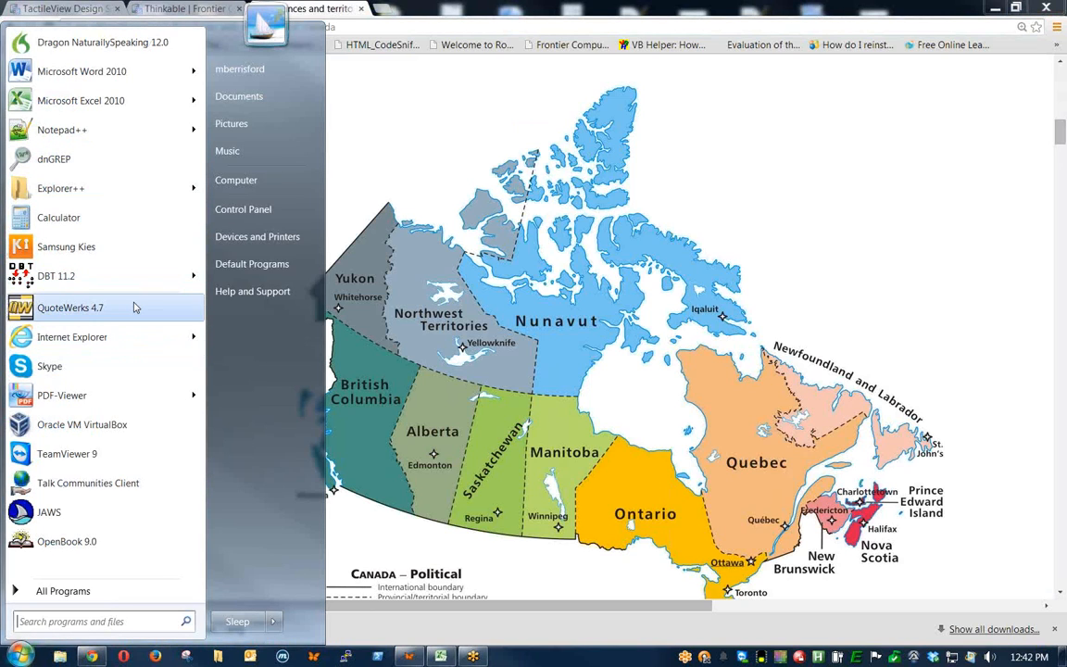
pyautogui.click(29, 624)
pyautogui.write('t')
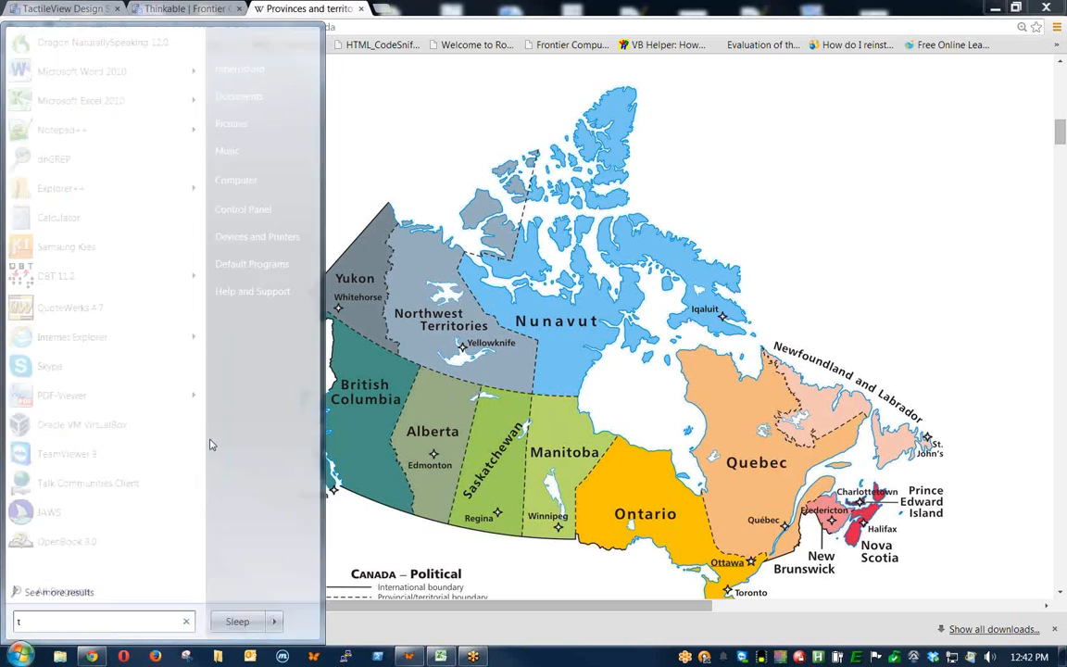
pyautogui.write('actile')
pyautogui.press('Return')
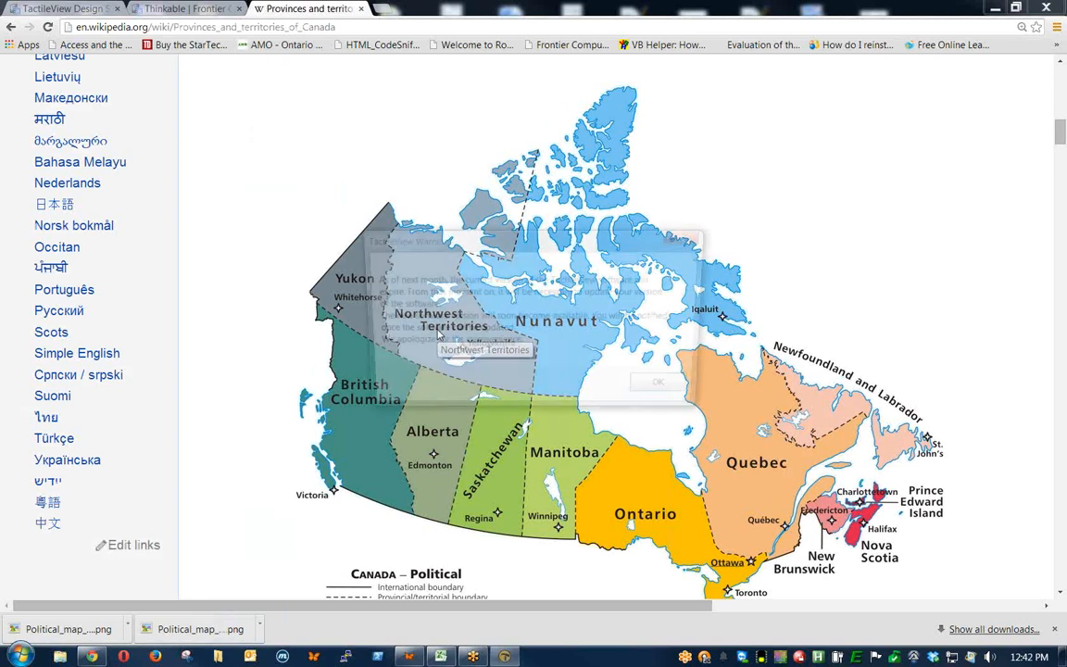
pyautogui.click(651, 393)
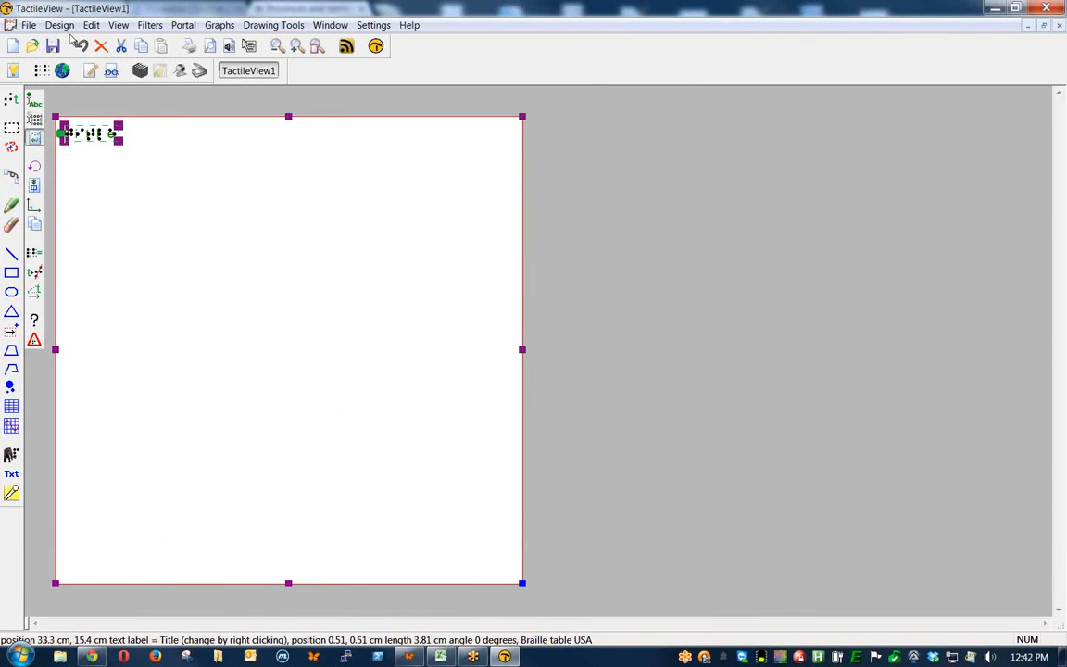
# Start opening an existing file and browse to the Downloads folder inside the personal user folder
pyautogui.click(28, 25)
pyautogui.click(41, 57)
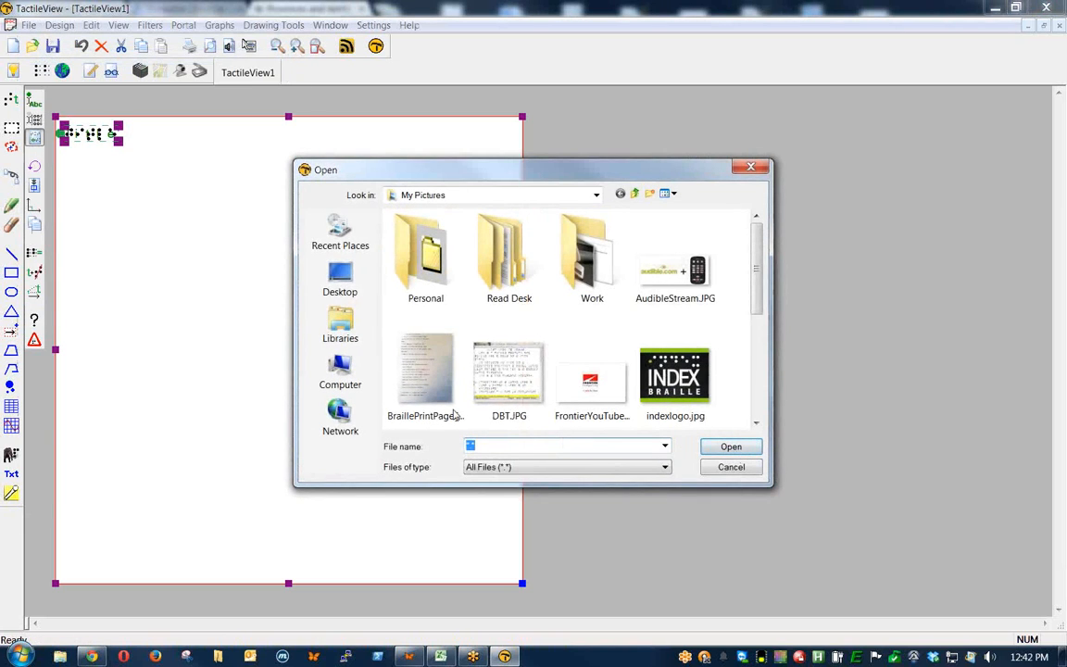
pyautogui.click(448, 195)
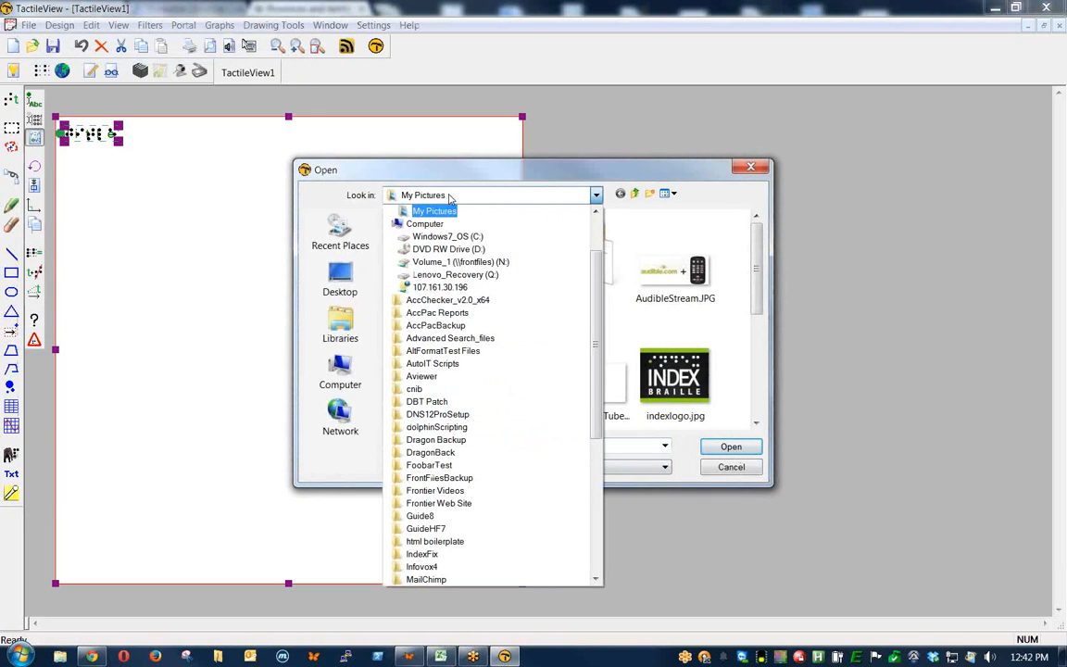
pyautogui.click(519, 188)
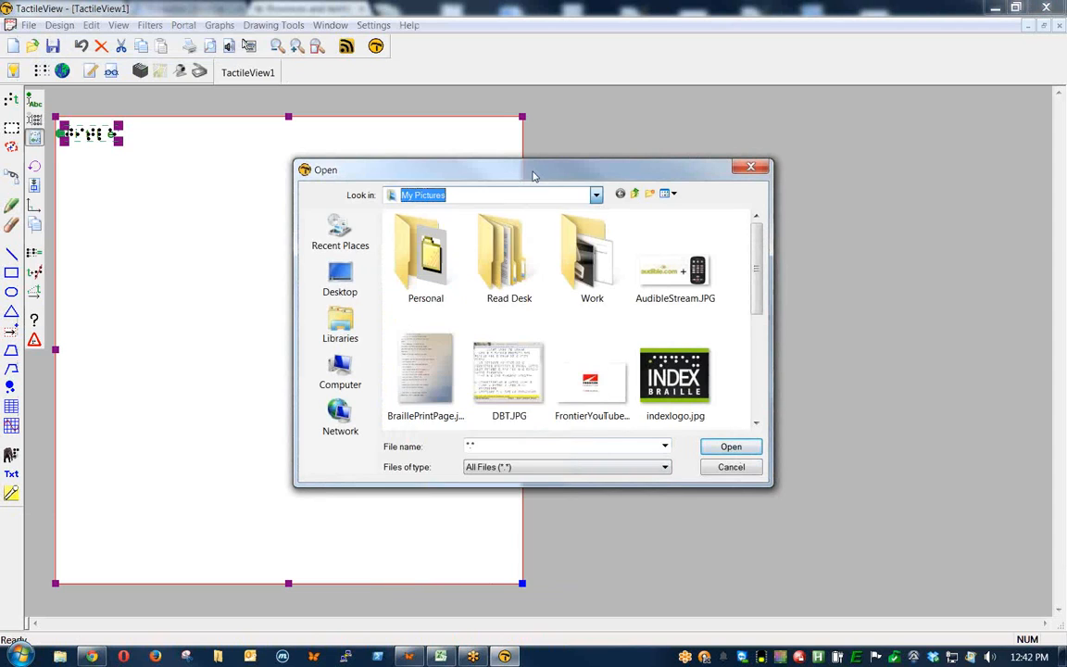
pyautogui.click(636, 194)
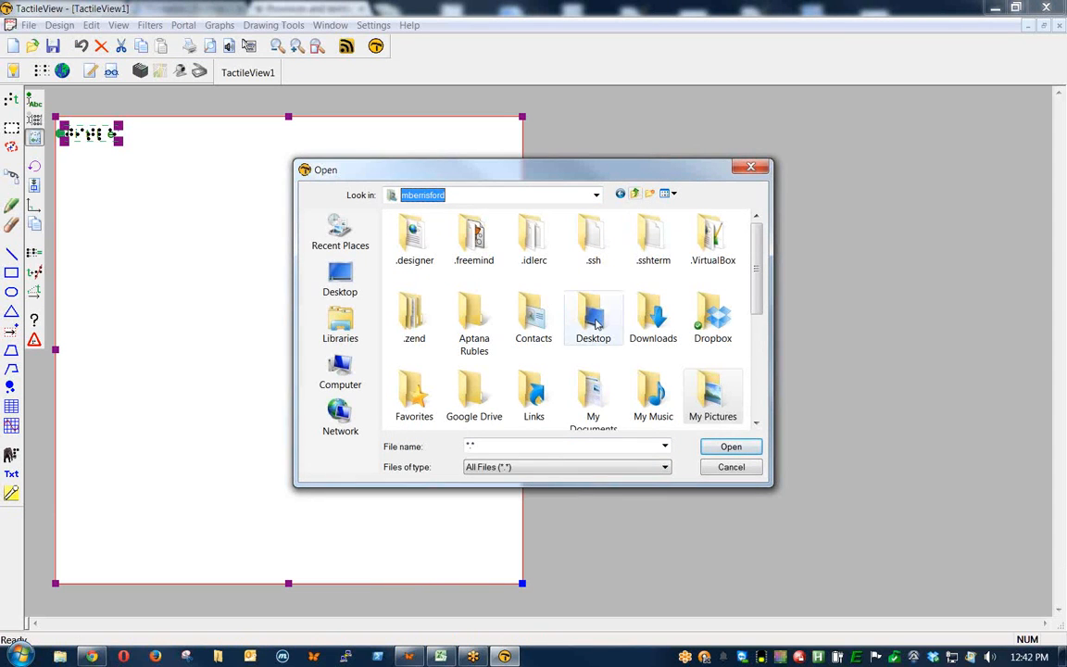
pyautogui.doubleClick(652, 320)
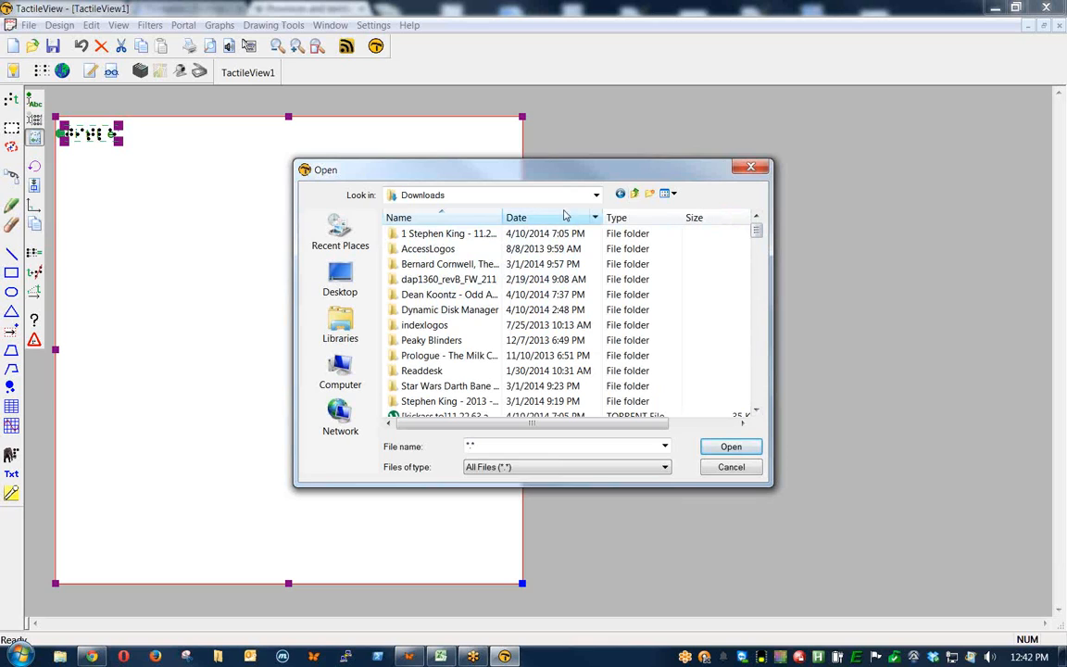
# Open spaceshutlle3844.bpx from Downloads and accept its text labels as they are
pyautogui.click(499, 445)
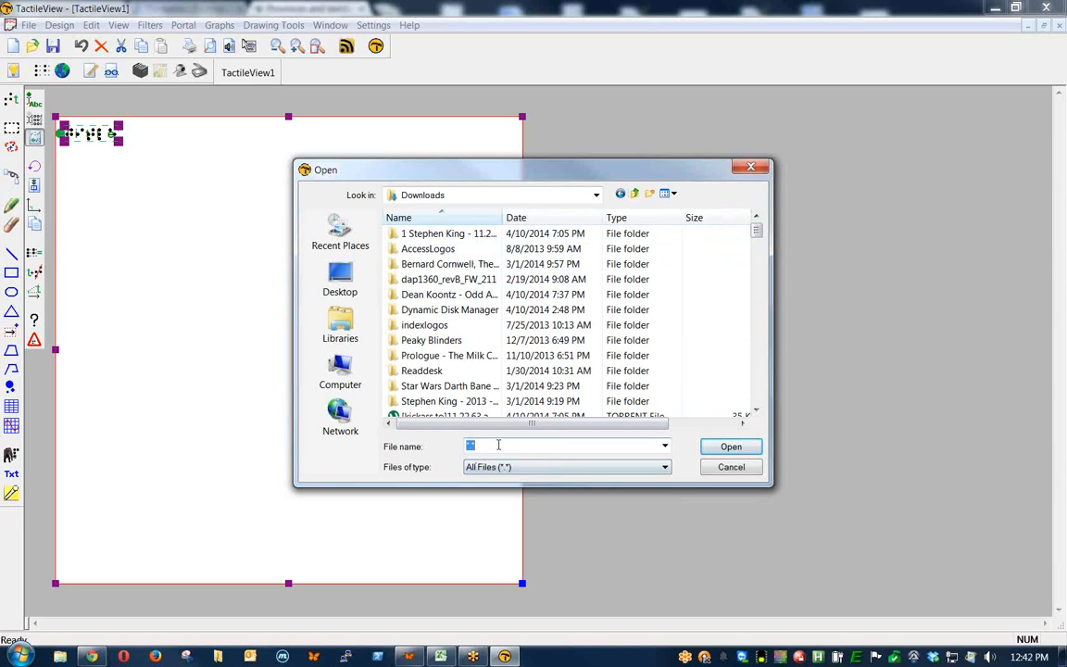
pyautogui.write('s')
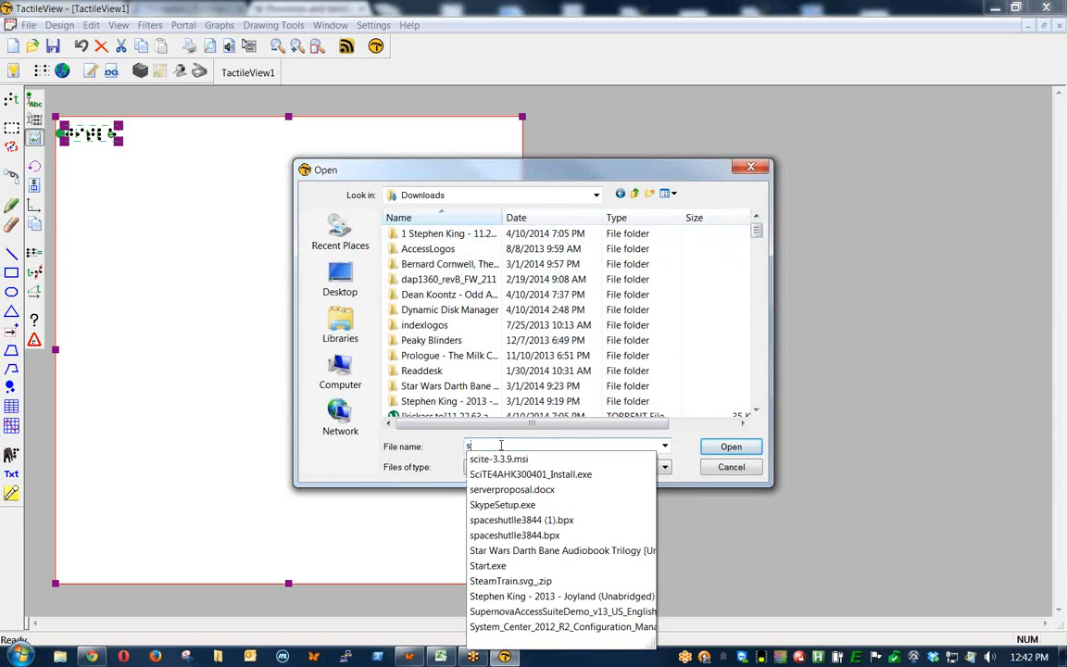
pyautogui.write('p')
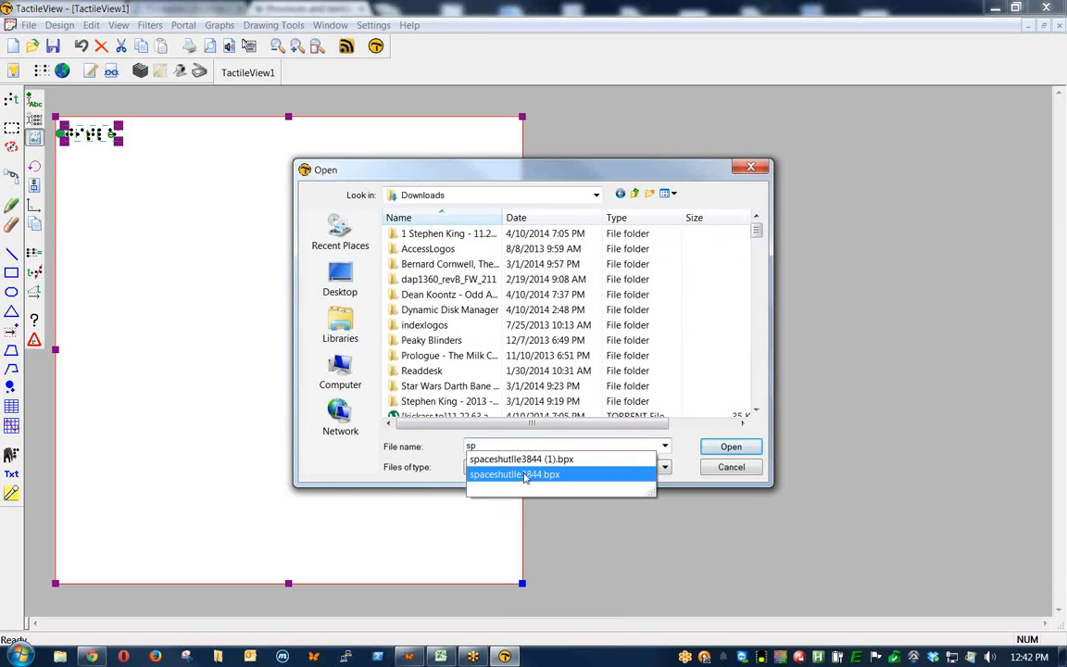
pyautogui.click(524, 475)
pyautogui.press('Return')
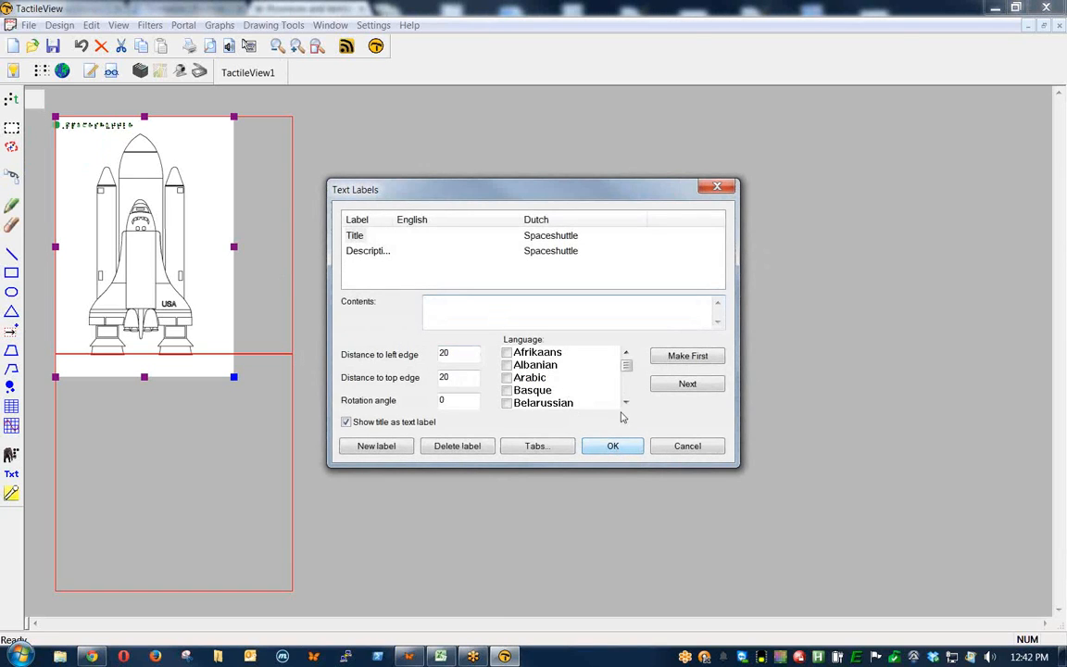
pyautogui.click(614, 446)
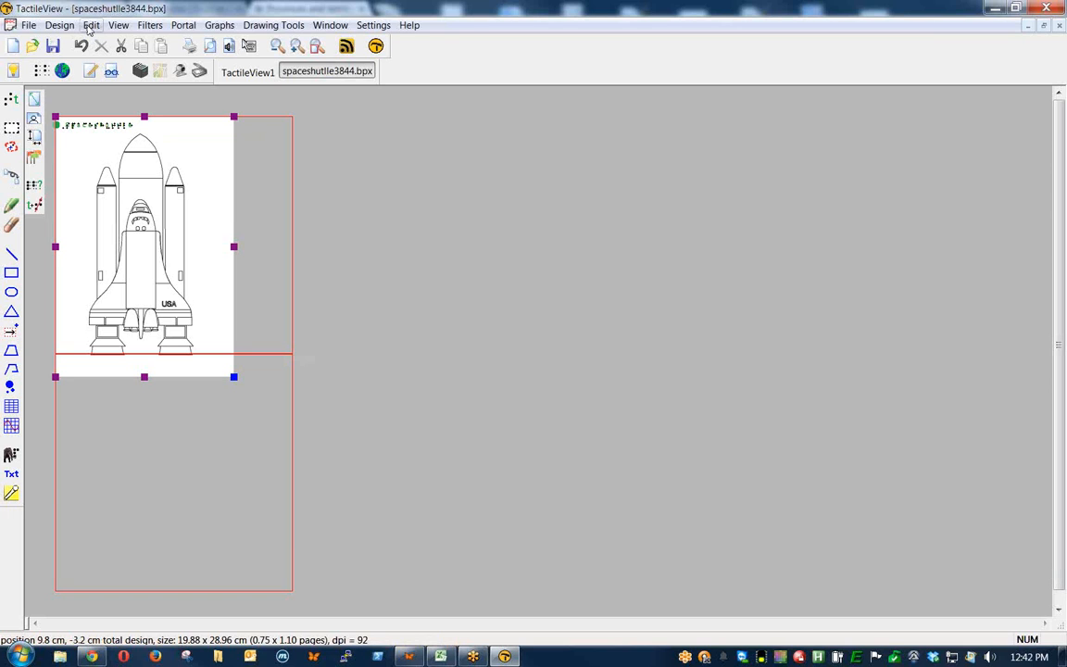
# Scale the Space Shuttle picture to the paper size
pyautogui.click(89, 28)
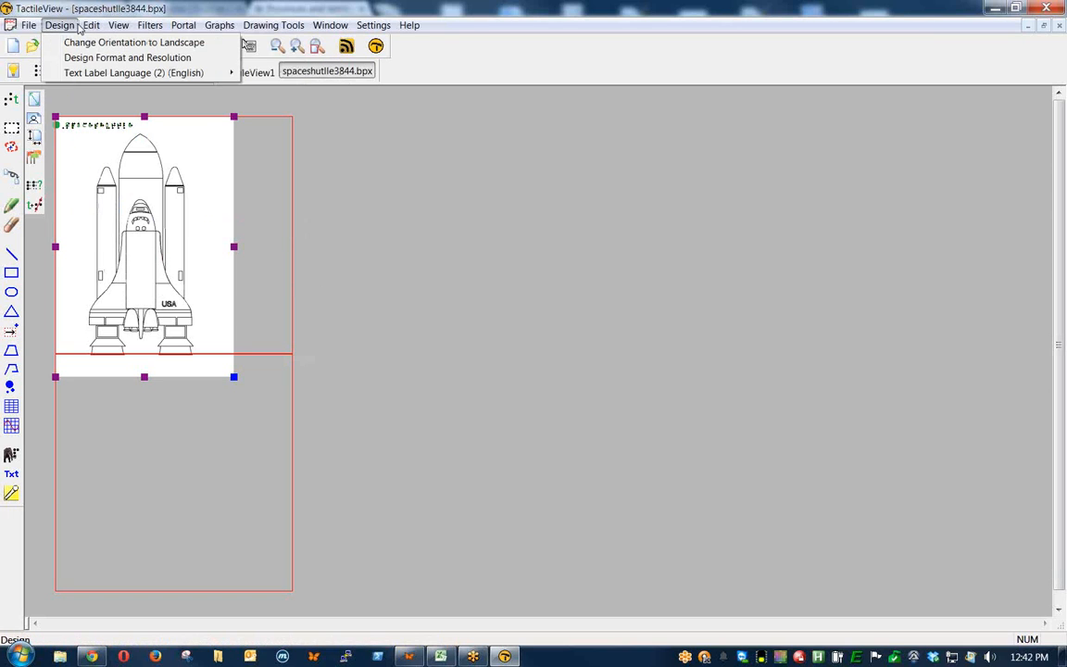
pyautogui.click(78, 27)
pyautogui.click(91, 26)
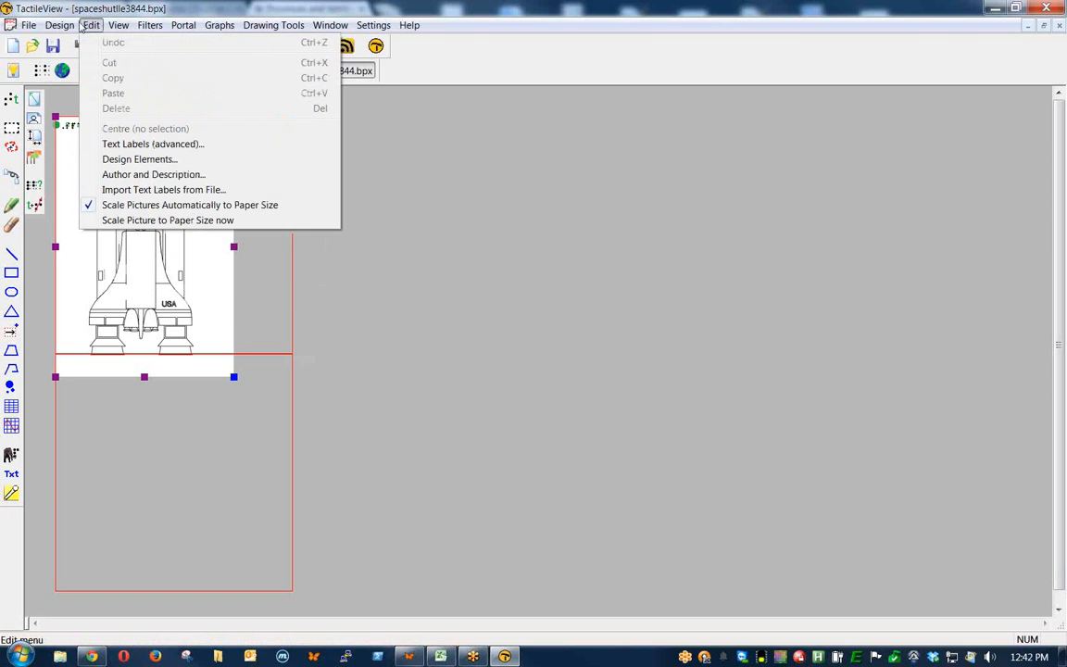
pyautogui.click(159, 223)
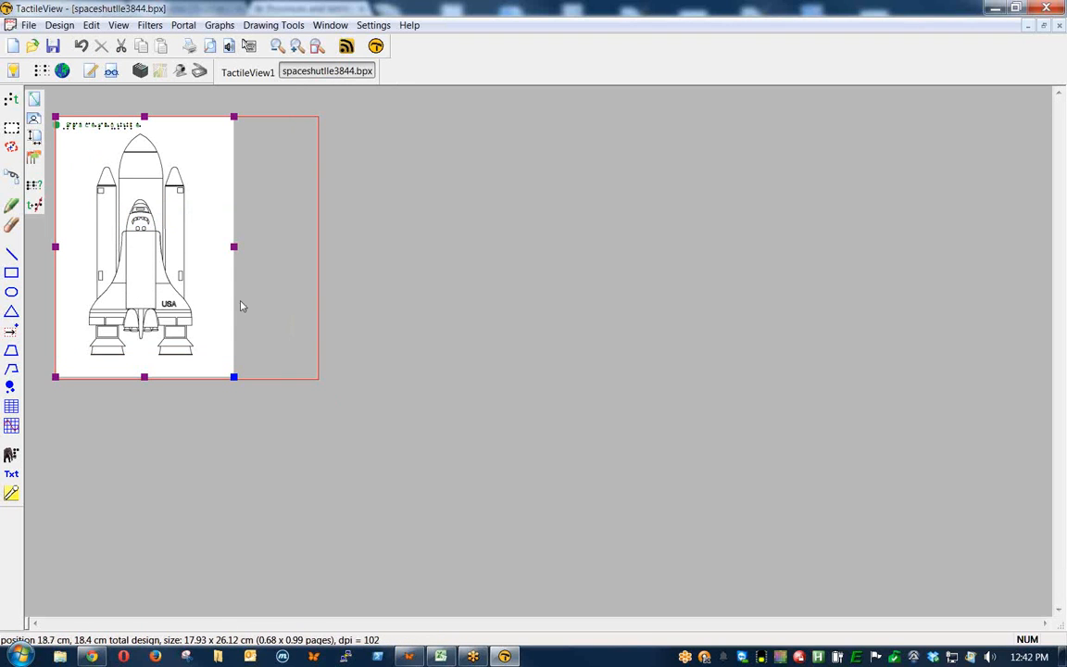
# Extend the right edge of the Space Shuttle design outward to make the design about 23 cm wide
pyautogui.scroll(3, 241, 302)
pyautogui.scroll(-1, 244, 305)
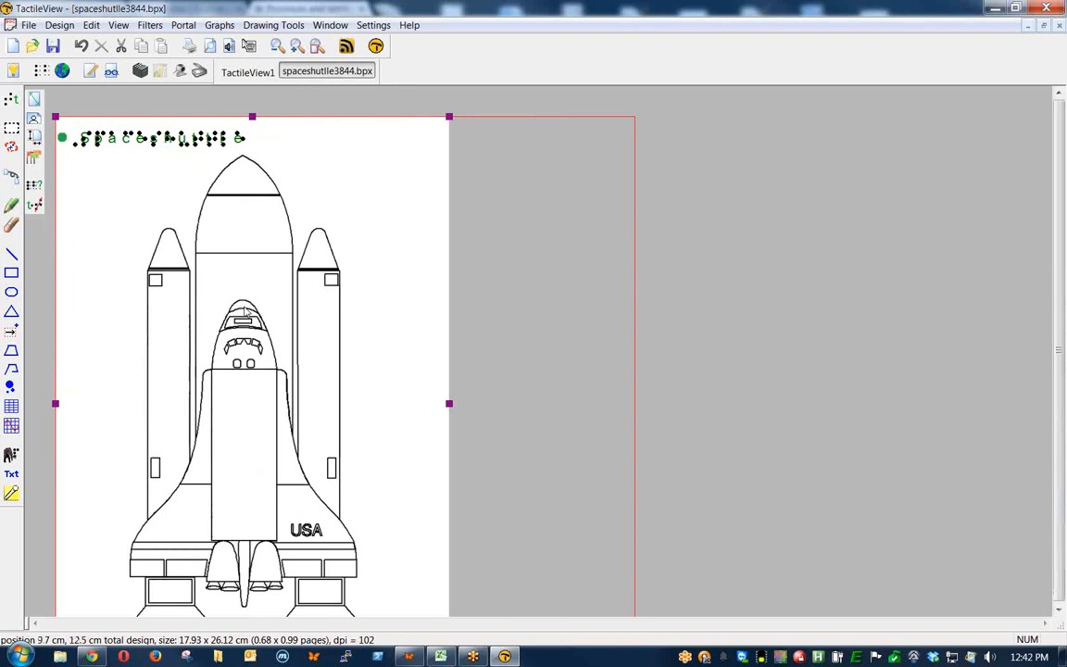
pyautogui.scroll(-1, 252, 301)
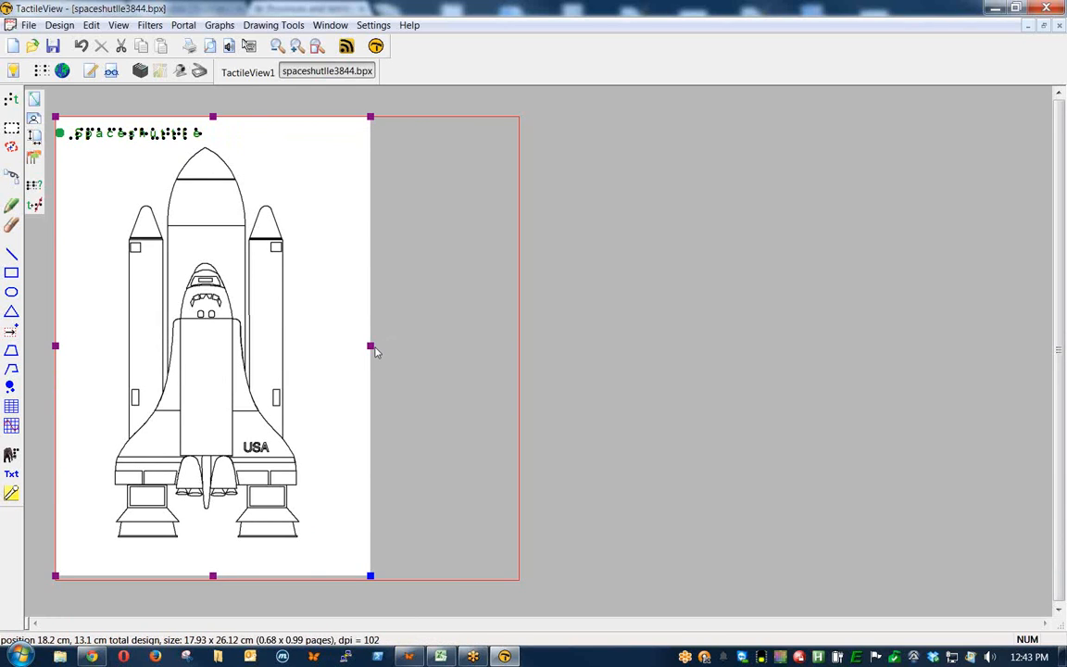
pyautogui.moveTo(374, 349); pyautogui.dragTo(462, 360)
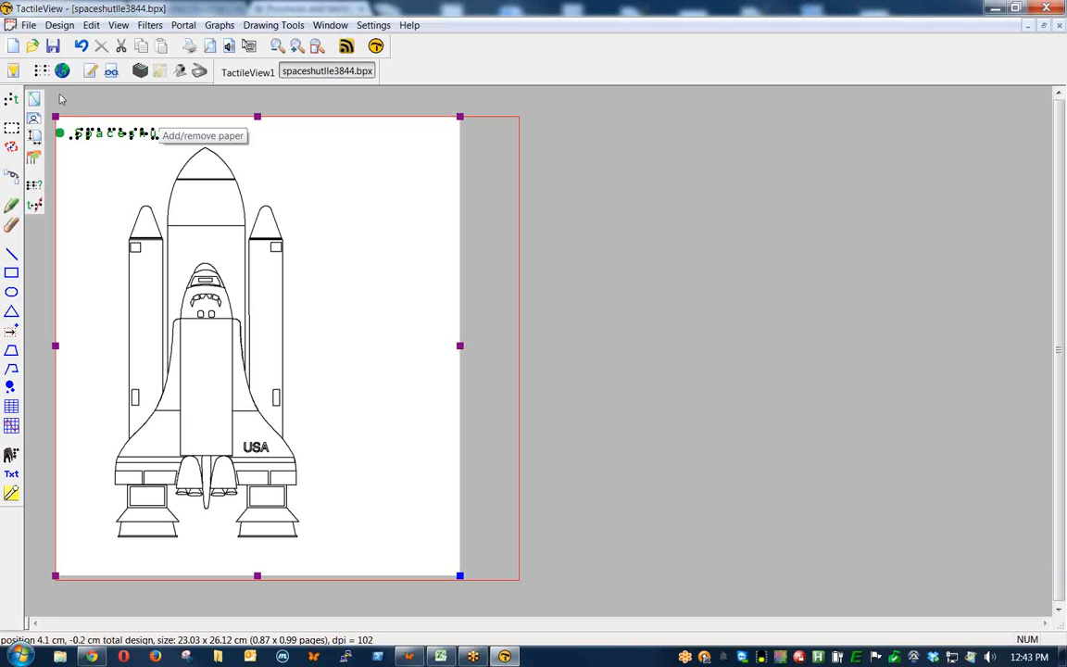
# Add a "Rocket booster" text label beside the shuttle's nose, about 13.4 cm from the left edge and 2.6 cm from the top
pyautogui.click(11, 98)
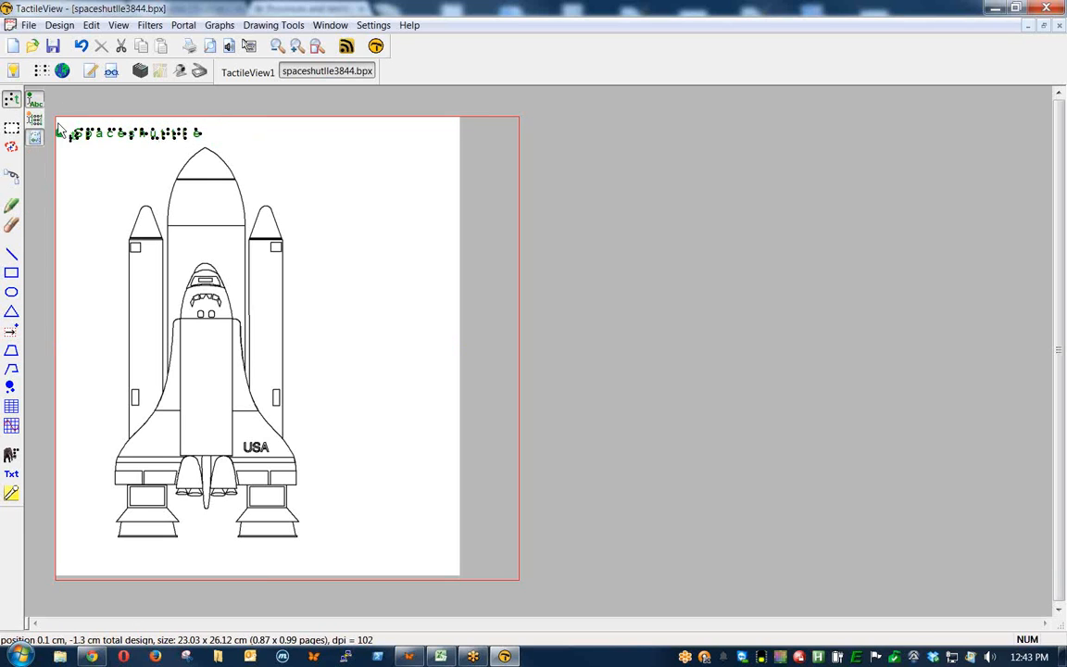
pyautogui.click(313, 182)
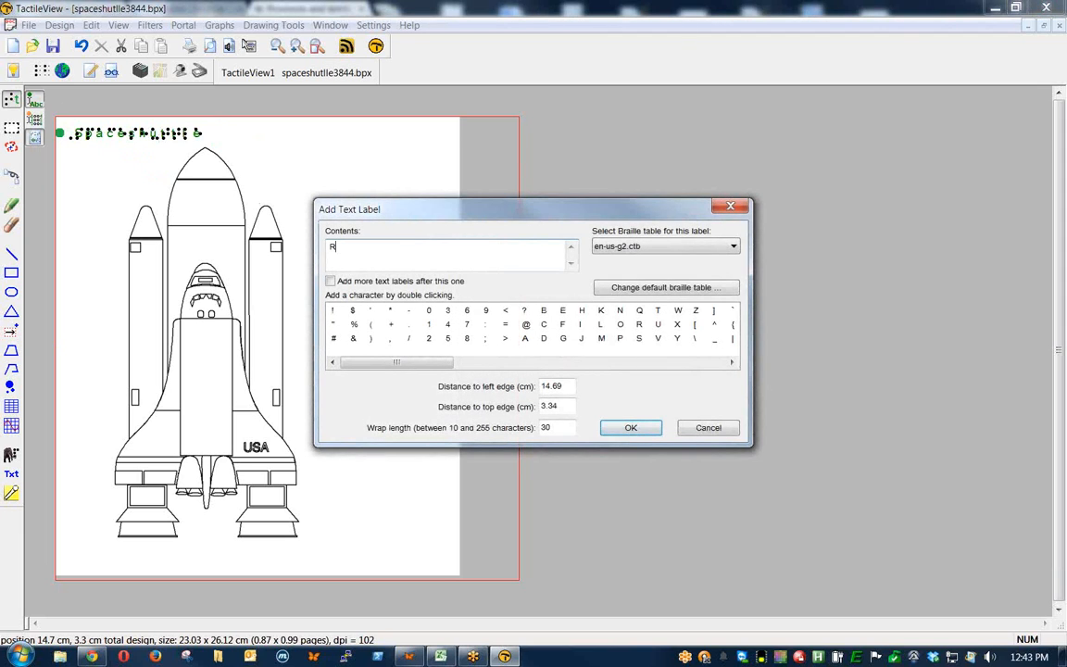
pyautogui.write('Rocket booster')
pyautogui.click(630, 427)
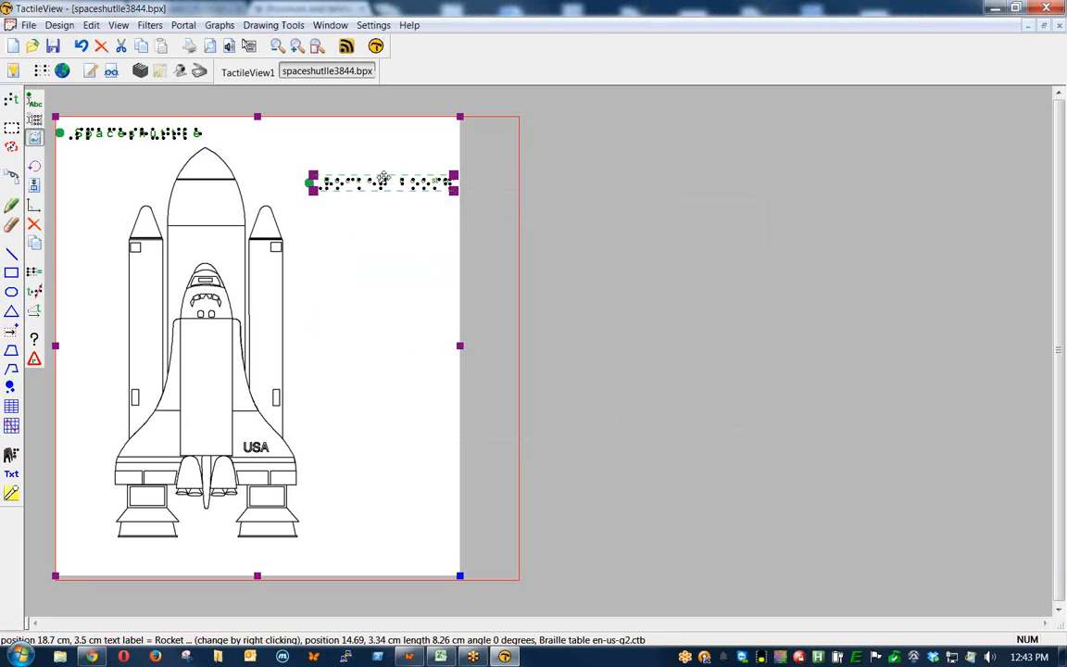
pyautogui.moveTo(382, 176); pyautogui.dragTo(359, 163)
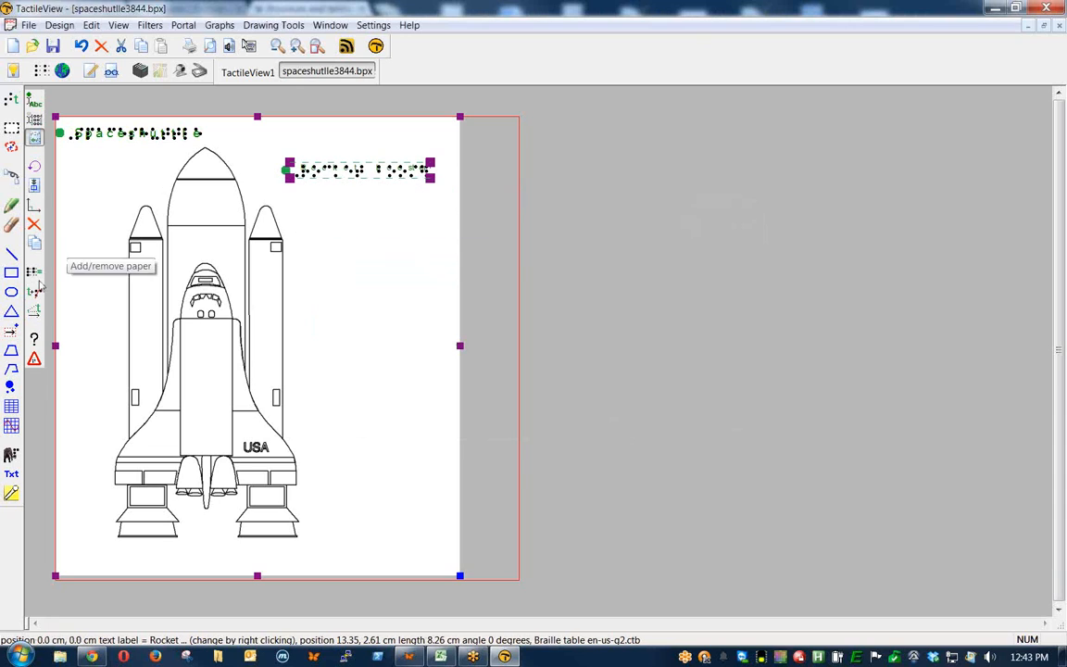
# Draw a straight line about 3.4 cm long at 206 degrees from the "Rocket booster" label into the shuttle's central tank
pyautogui.click(11, 253)
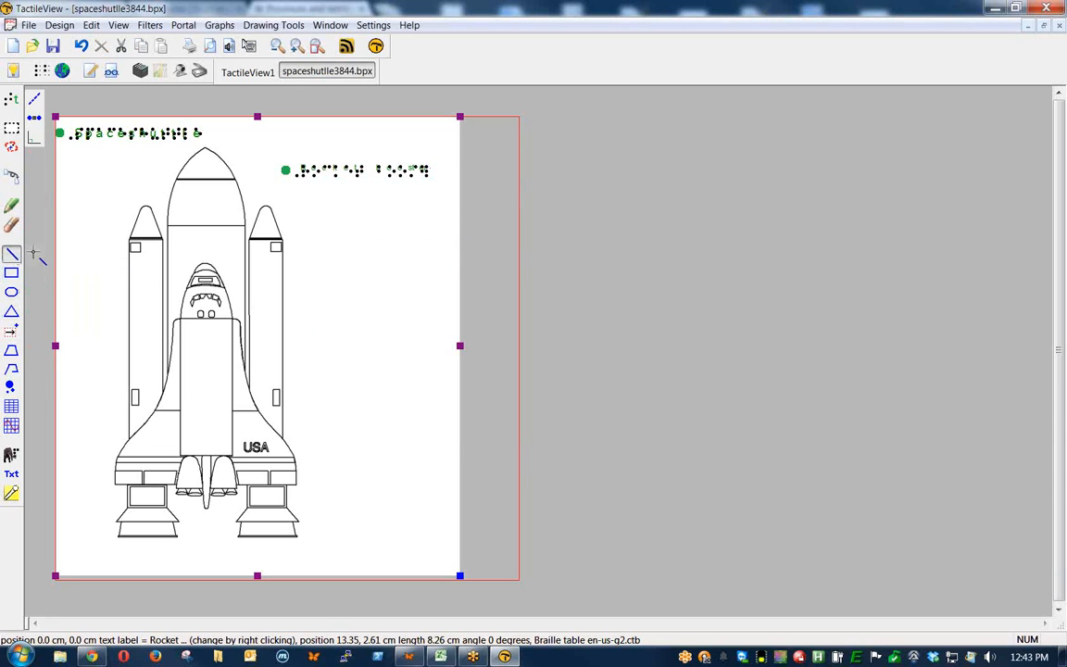
pyautogui.click(273, 176)
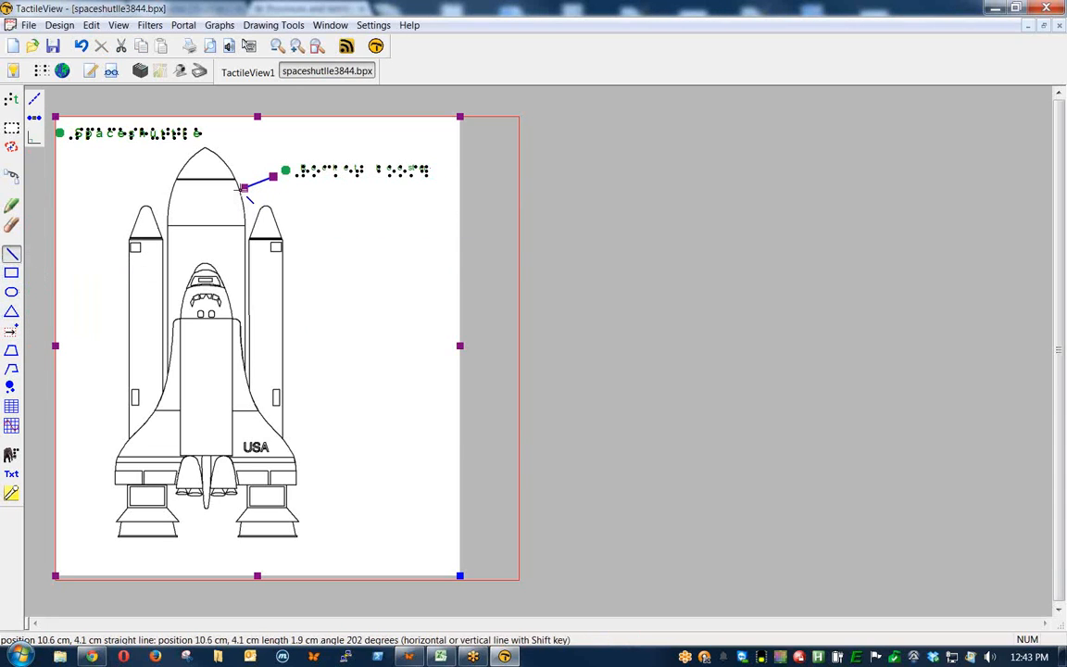
pyautogui.click(219, 202)
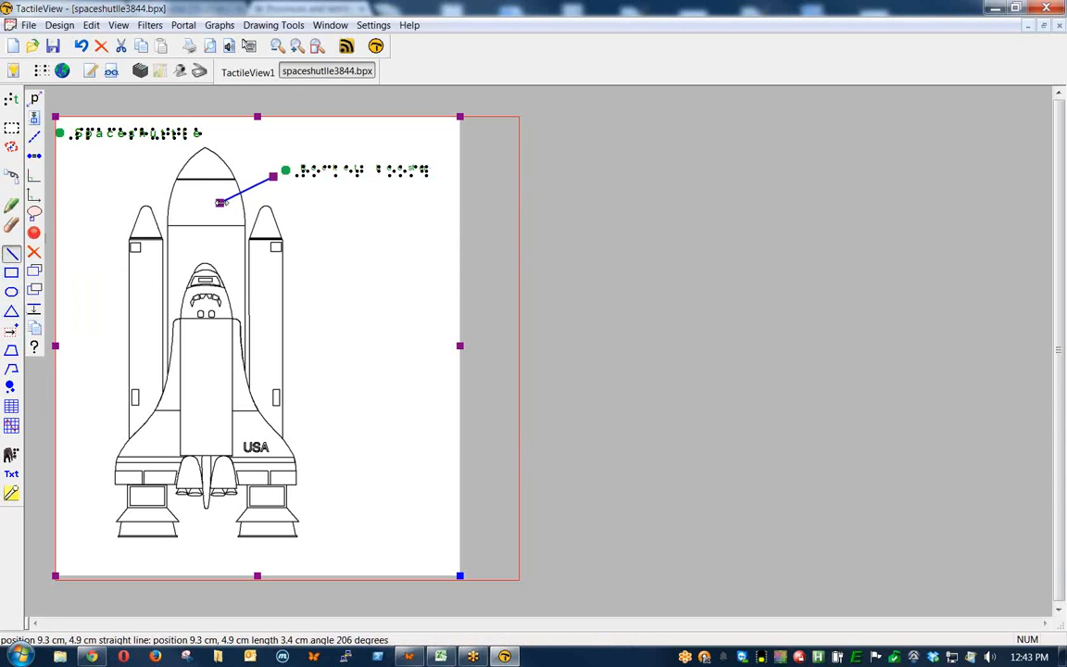
# Check the print preview of the labelled Space Shuttle design, then return to editing
pyautogui.click(375, 250)
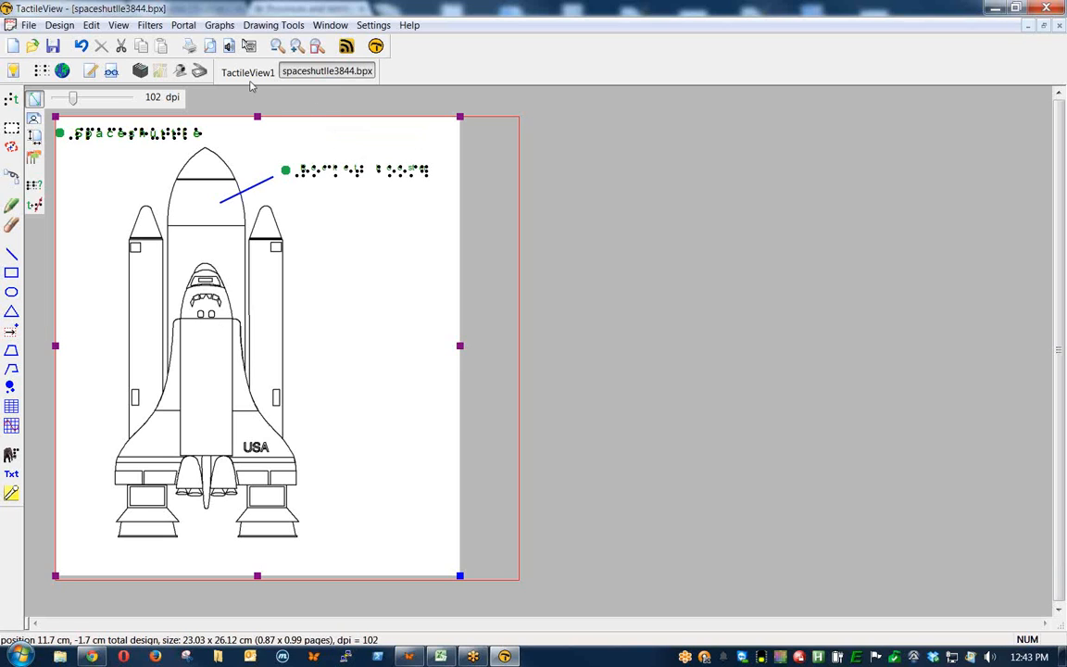
pyautogui.click(212, 47)
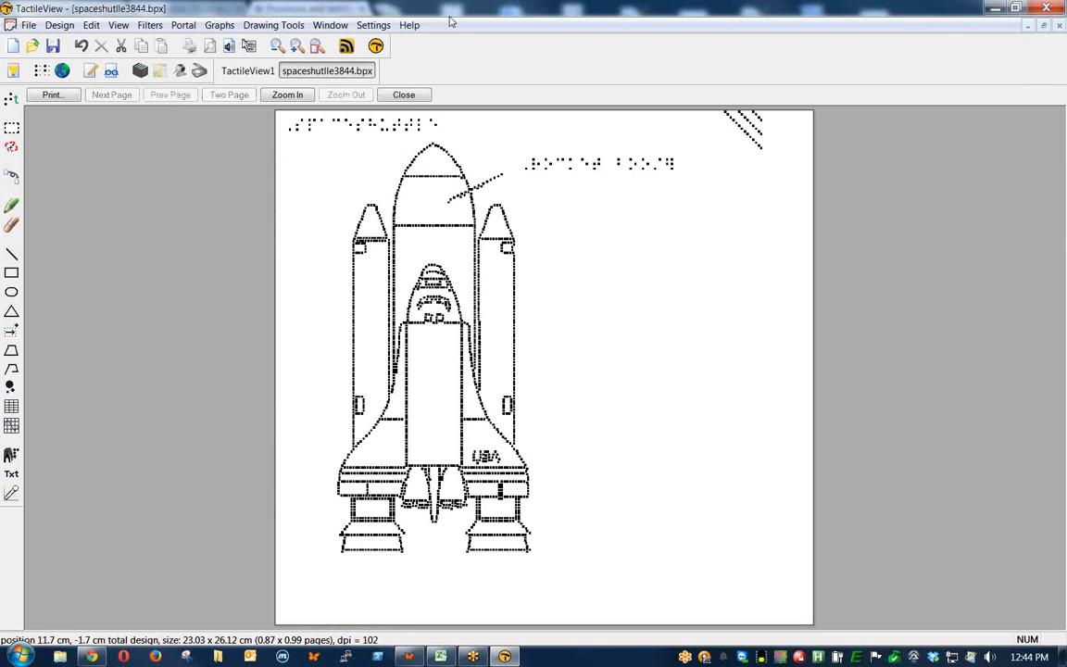
pyautogui.click(404, 95)
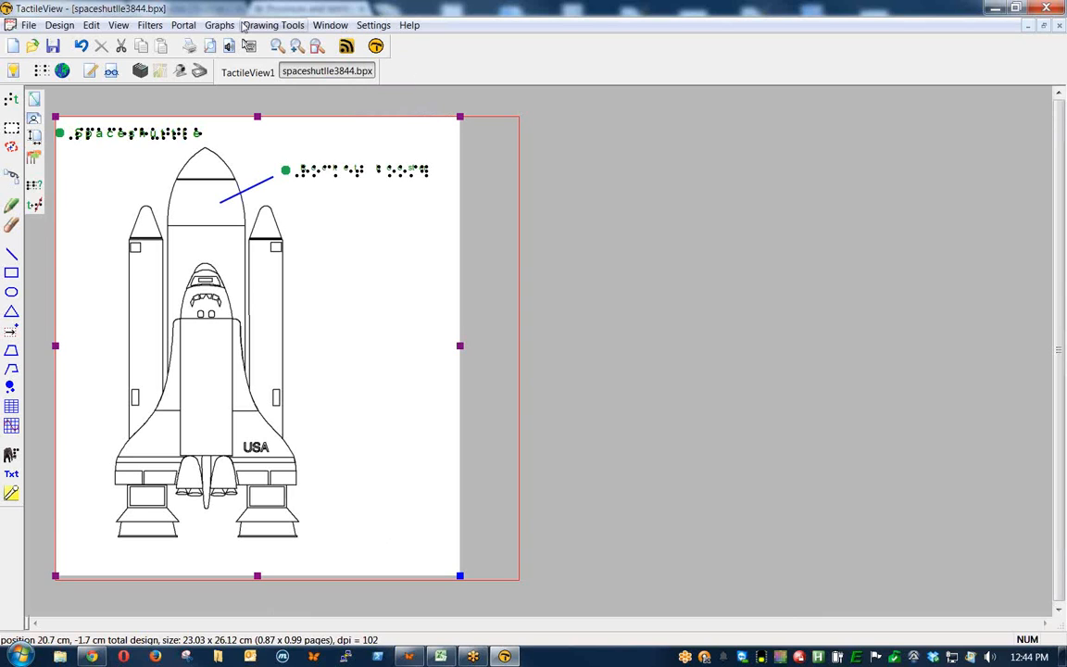
# Open the online design catalog for download and edit, and look through its design categories
pyautogui.click(175, 26)
pyautogui.click(199, 44)
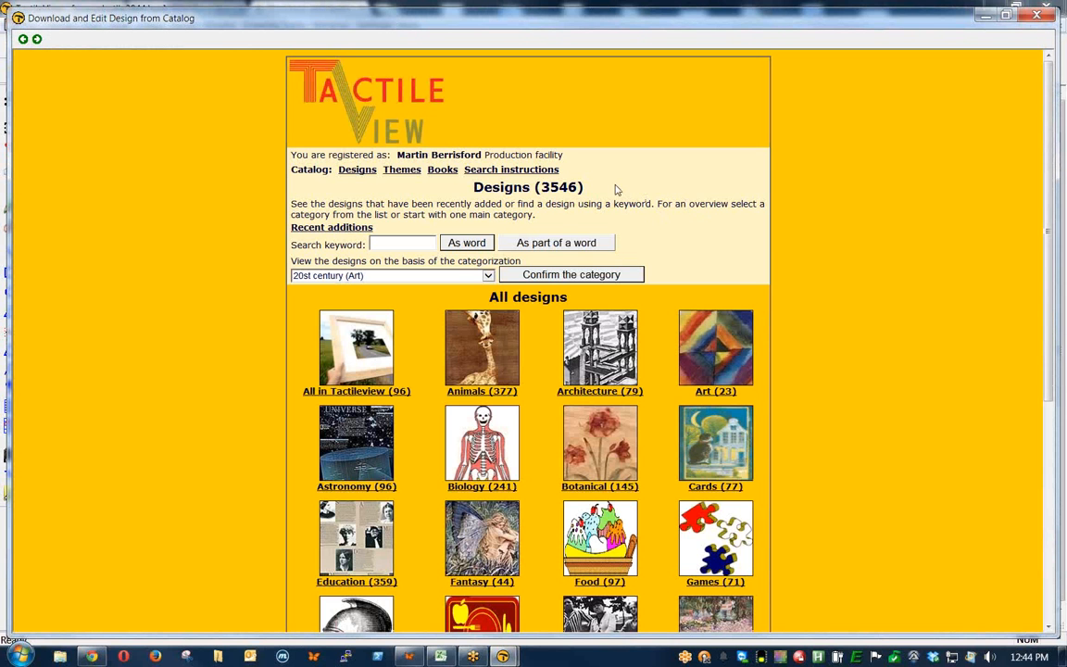
pyautogui.doubleClick(568, 188)
pyautogui.scroll(-1, 885, 272)
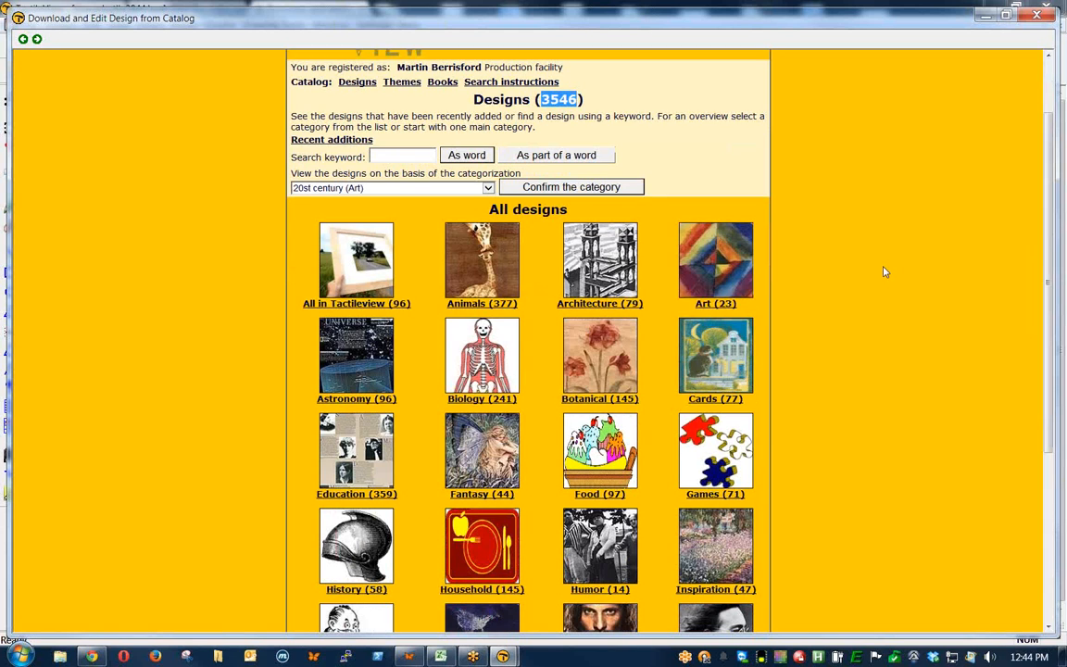
pyautogui.scroll(-3, 885, 271)
pyautogui.scroll(3, 536, 317)
# Browse the Human anatomy designs in the Biology category and go on to page 3 of the results
pyautogui.click(474, 400)
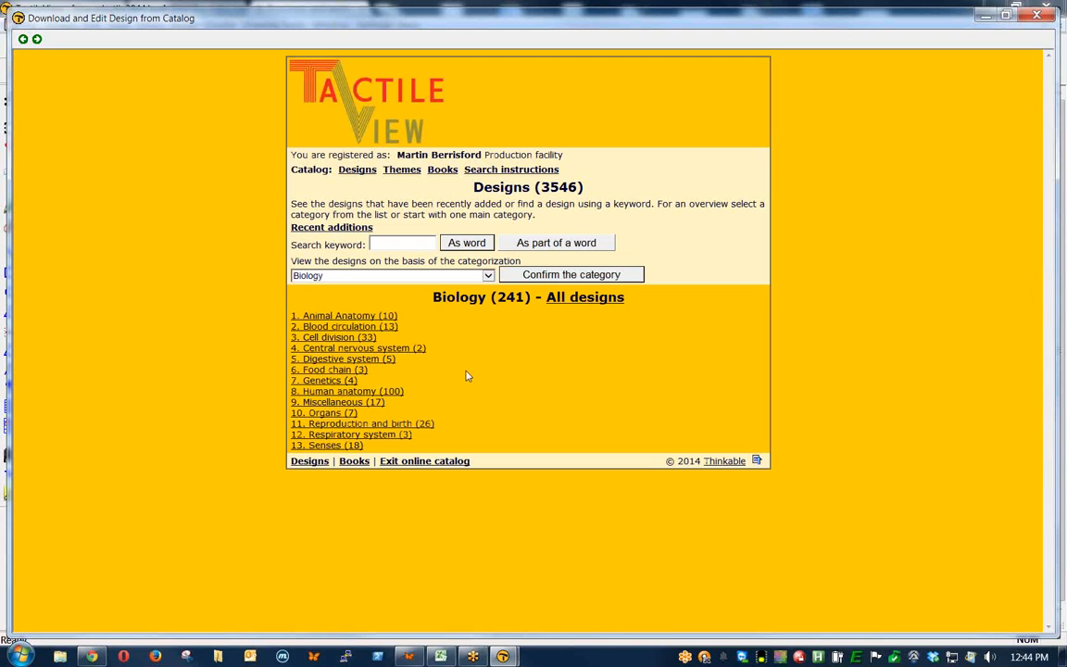
pyautogui.click(395, 393)
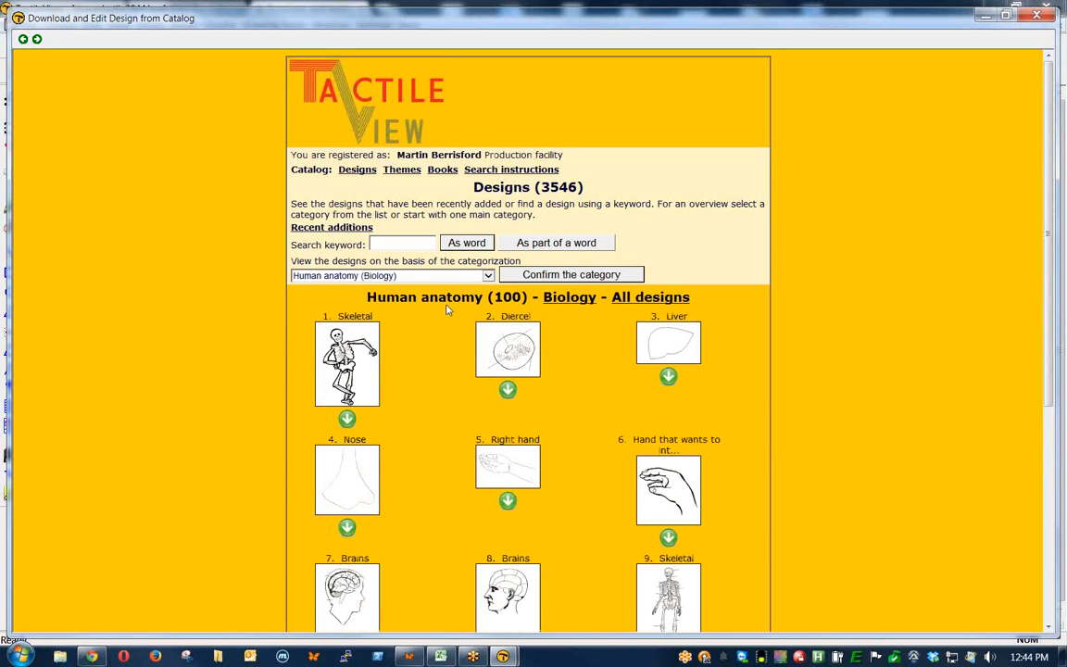
pyautogui.scroll(-1, 403, 278)
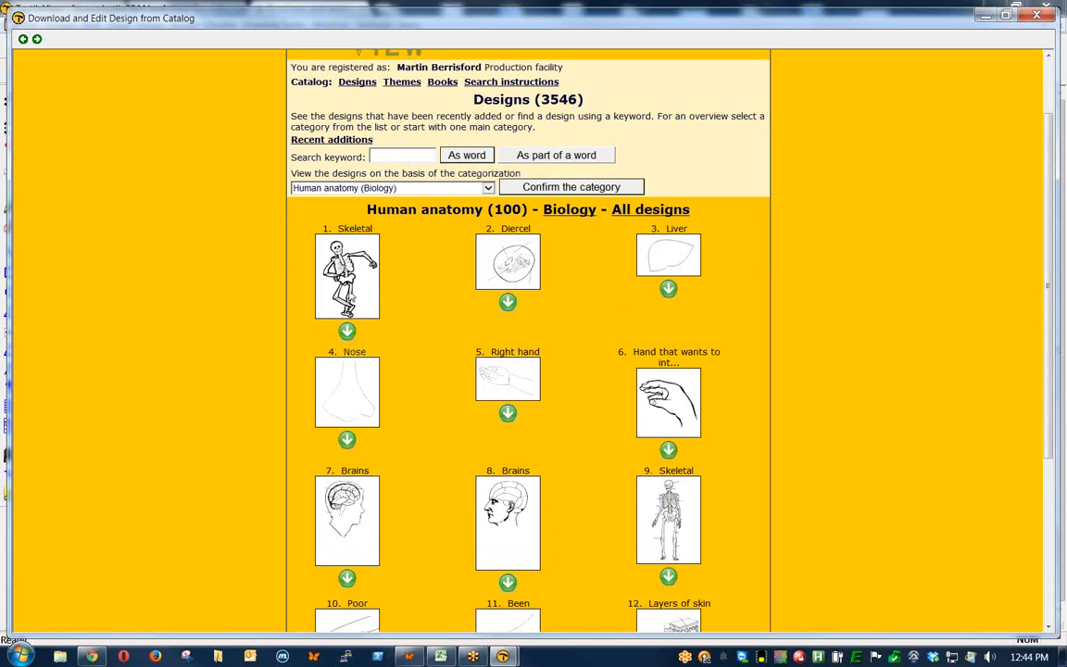
pyautogui.scroll(-2, 349, 294)
pyautogui.scroll(-1, 350, 295)
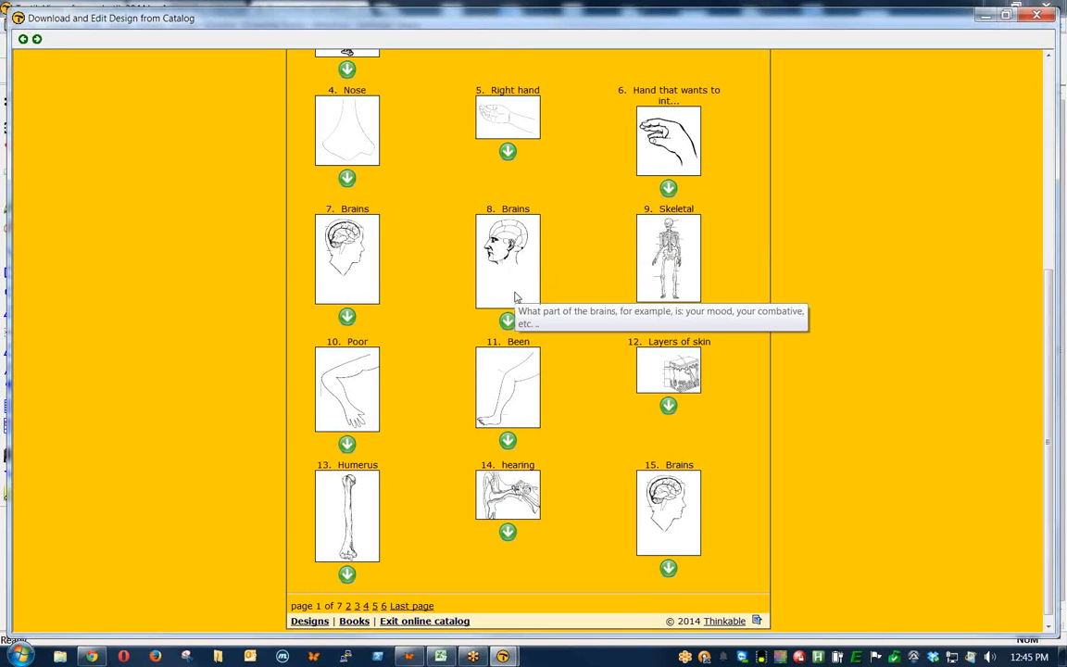
pyautogui.scroll(-1, 516, 297)
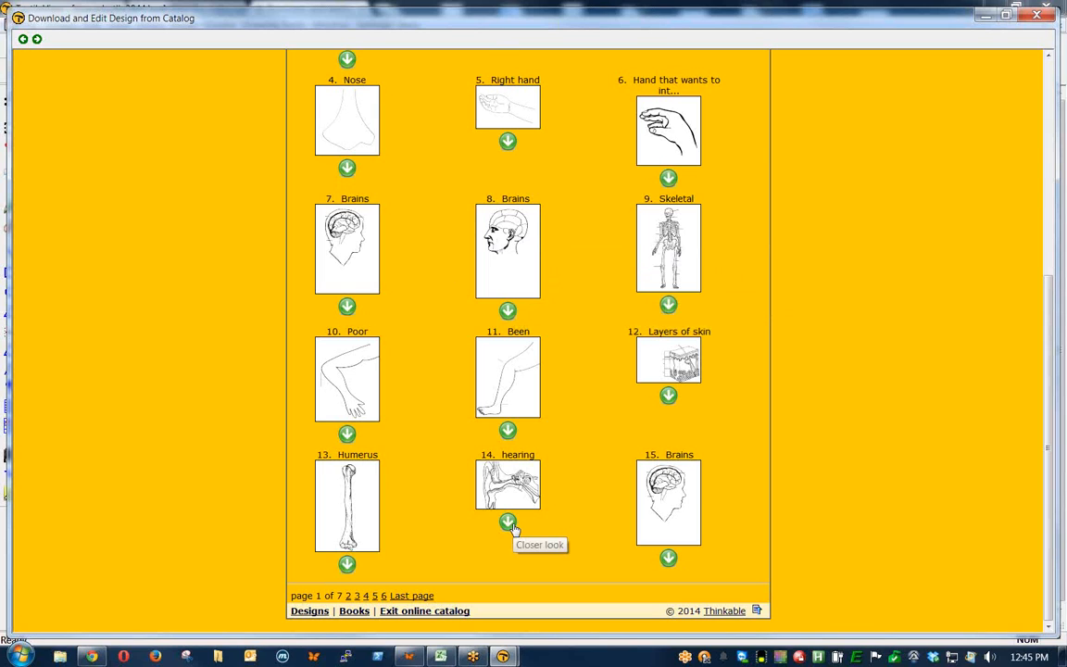
pyautogui.click(355, 596)
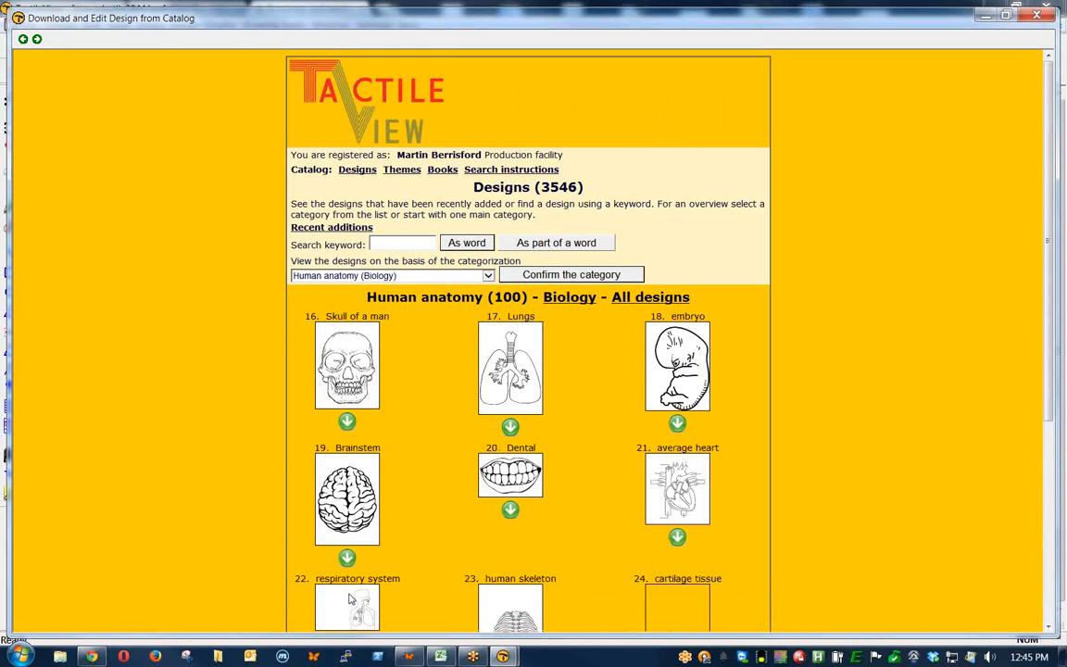
# Examine the "Skull of a man" design in close-up, declining the default browser offer, and close the catalog
pyautogui.click(346, 421)
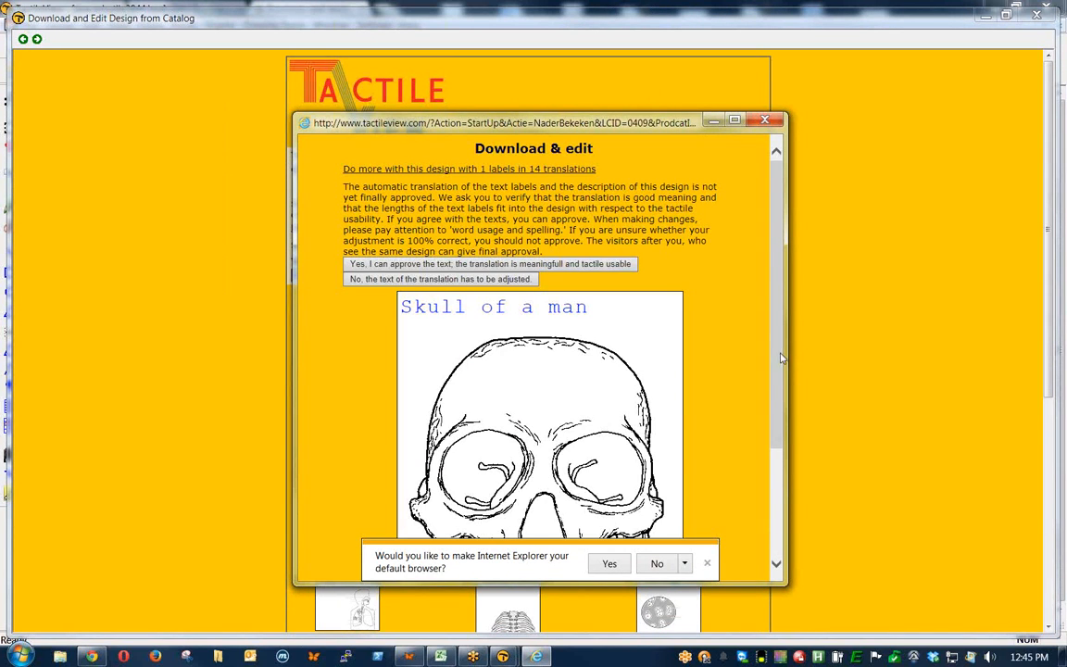
pyautogui.click(663, 571)
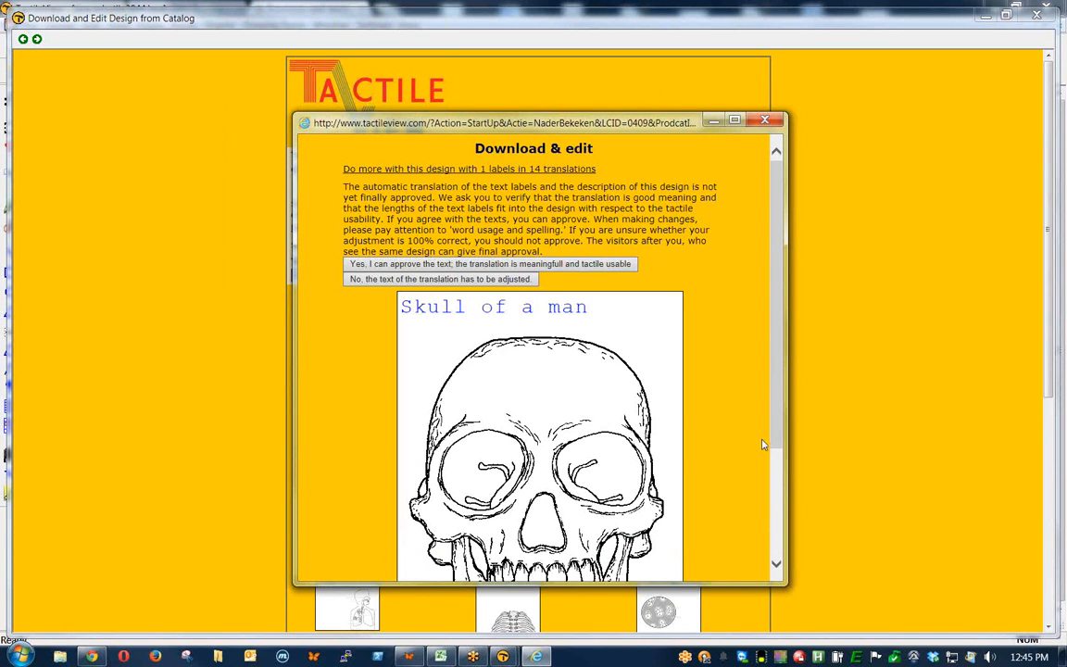
pyautogui.scroll(-2, 768, 472)
pyautogui.moveTo(768, 472); pyautogui.dragTo(765, 530)
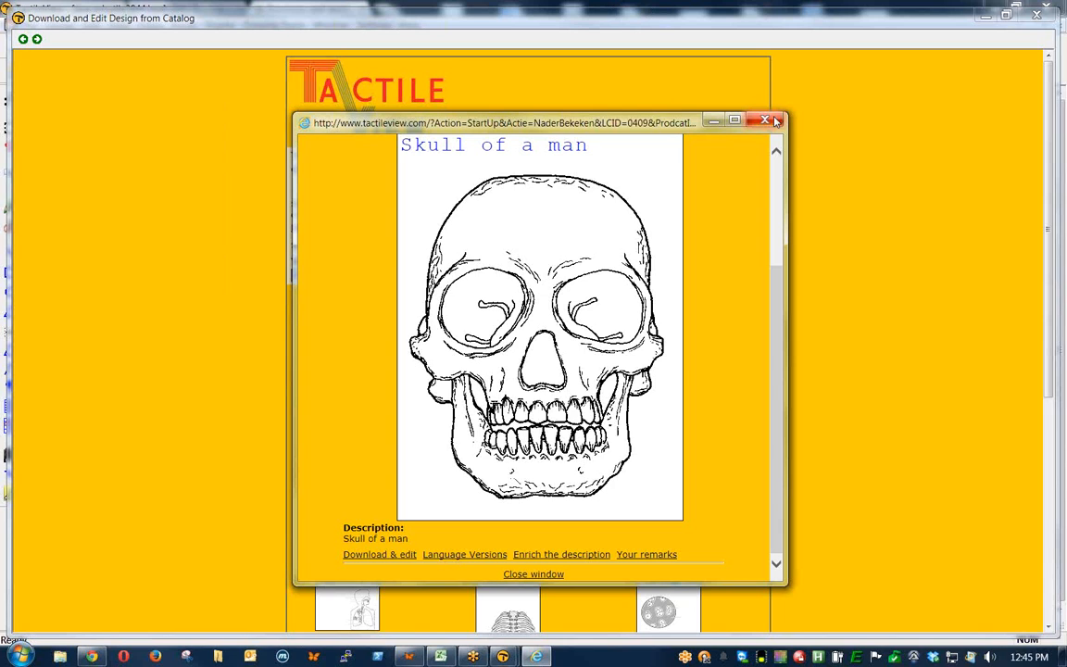
pyautogui.click(546, 575)
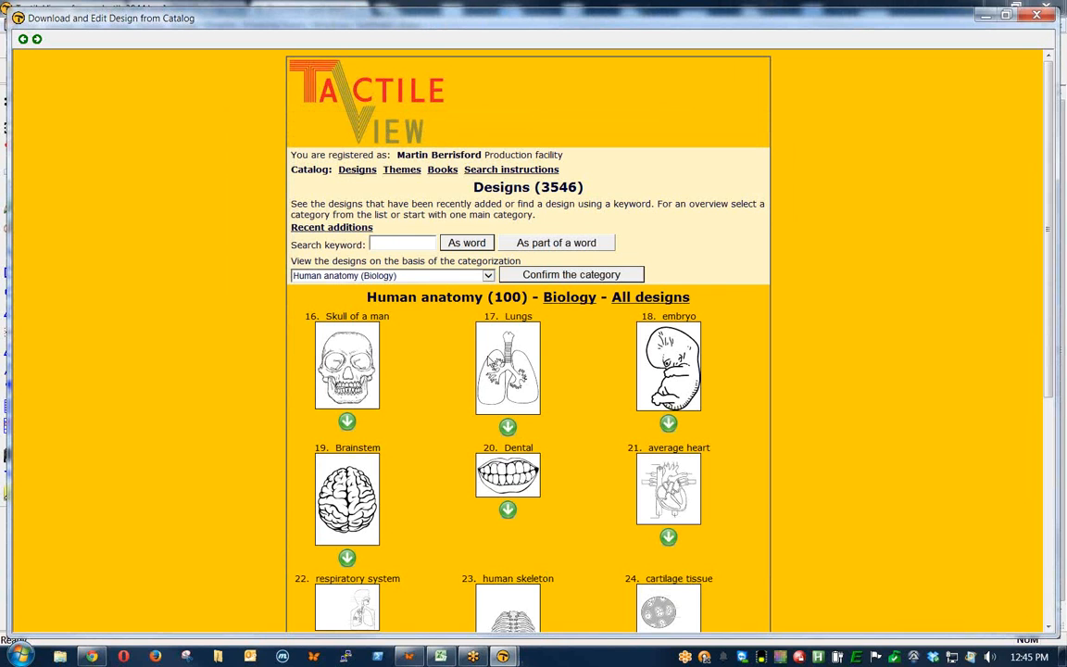
pyautogui.click(1037, 16)
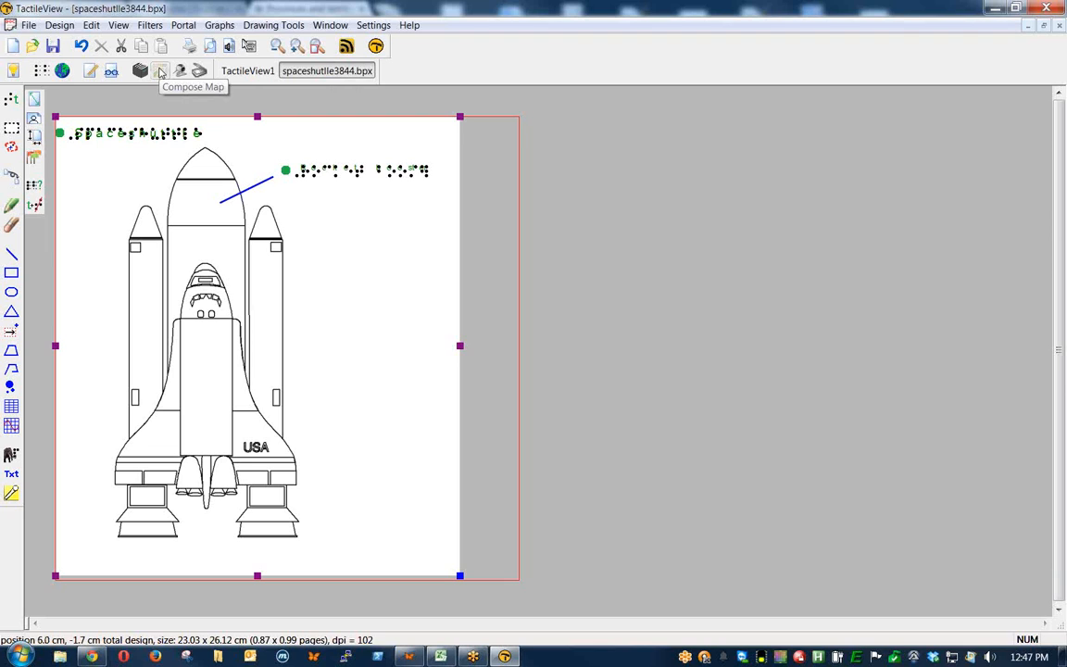
# Look over the RouteTactile map composer, show the world map with its zoom and paper options, and close it
pyautogui.click(160, 72)
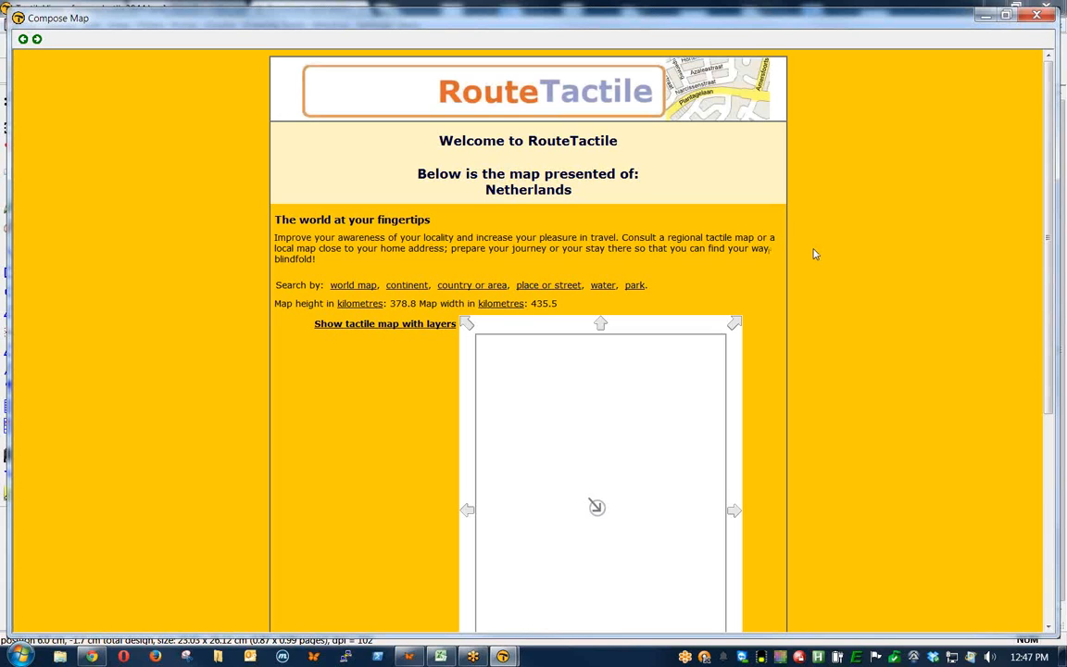
pyautogui.scroll(-3, 814, 254)
pyautogui.scroll(2, 814, 254)
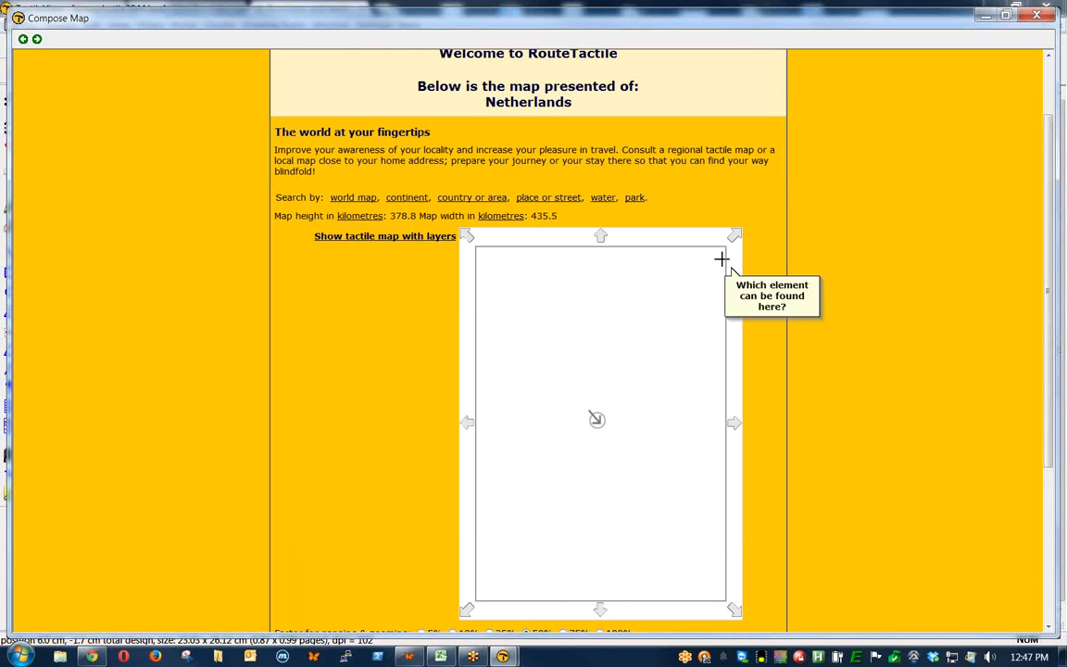
pyautogui.click(362, 201)
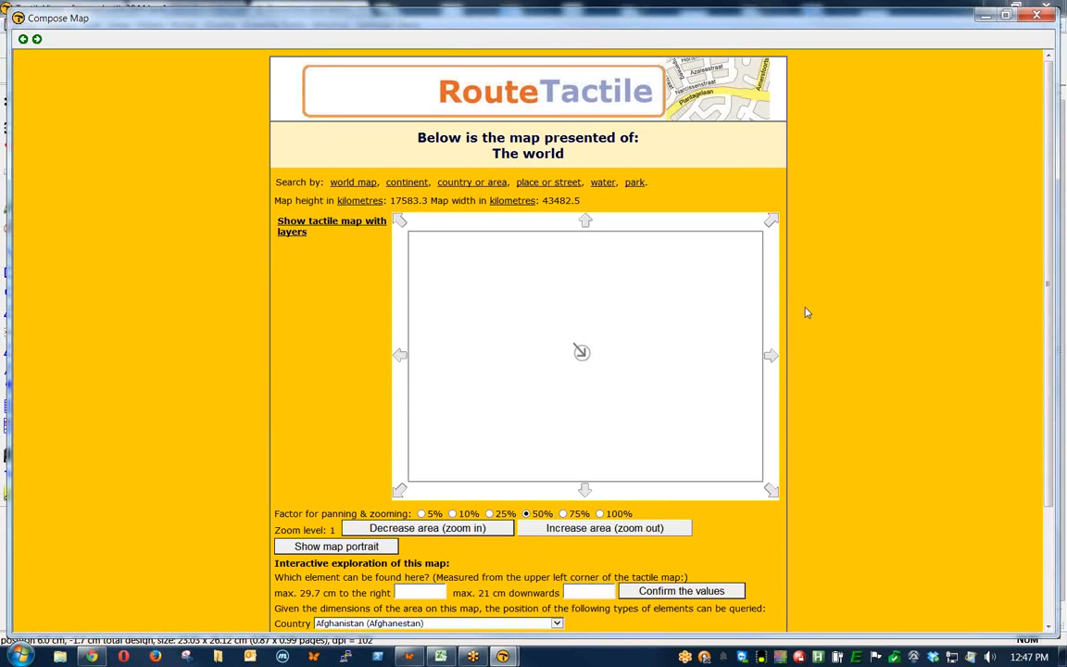
pyautogui.scroll(-1, 806, 312)
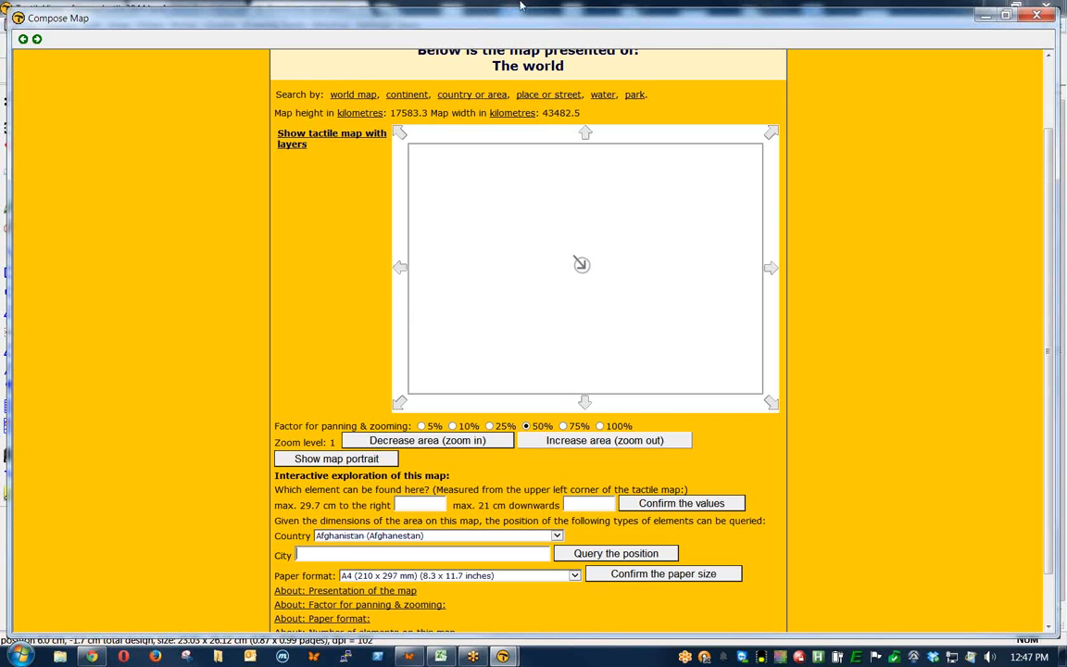
pyautogui.click(1037, 16)
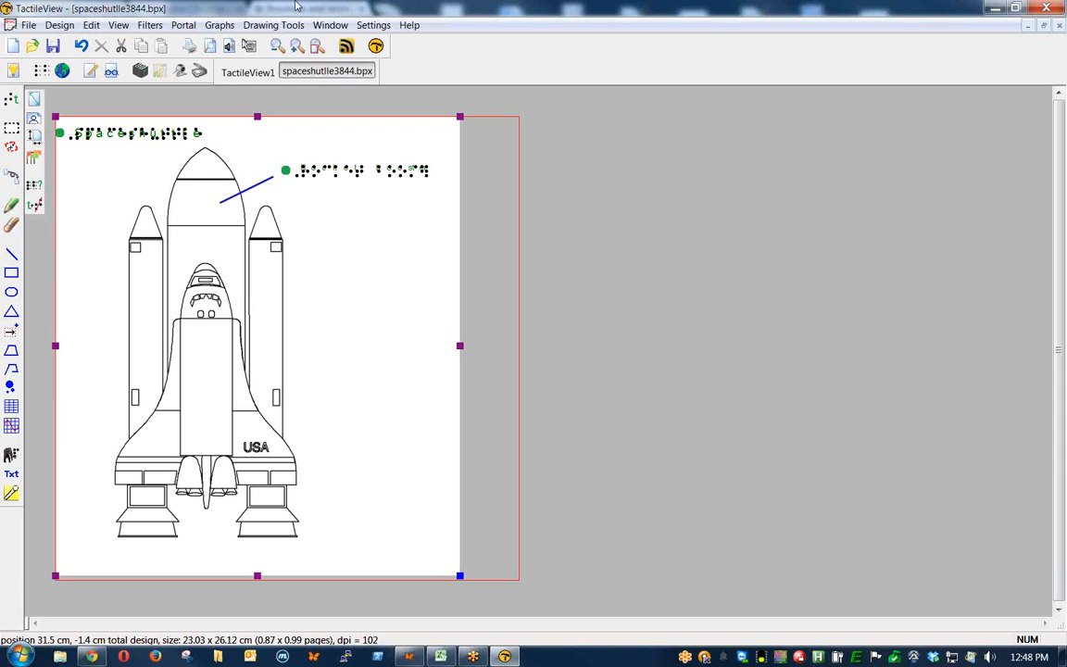
# Open Functions and Formulas and preview the sample polynomial and derivative graphs, ending on the formula y=x
pyautogui.click(223, 26)
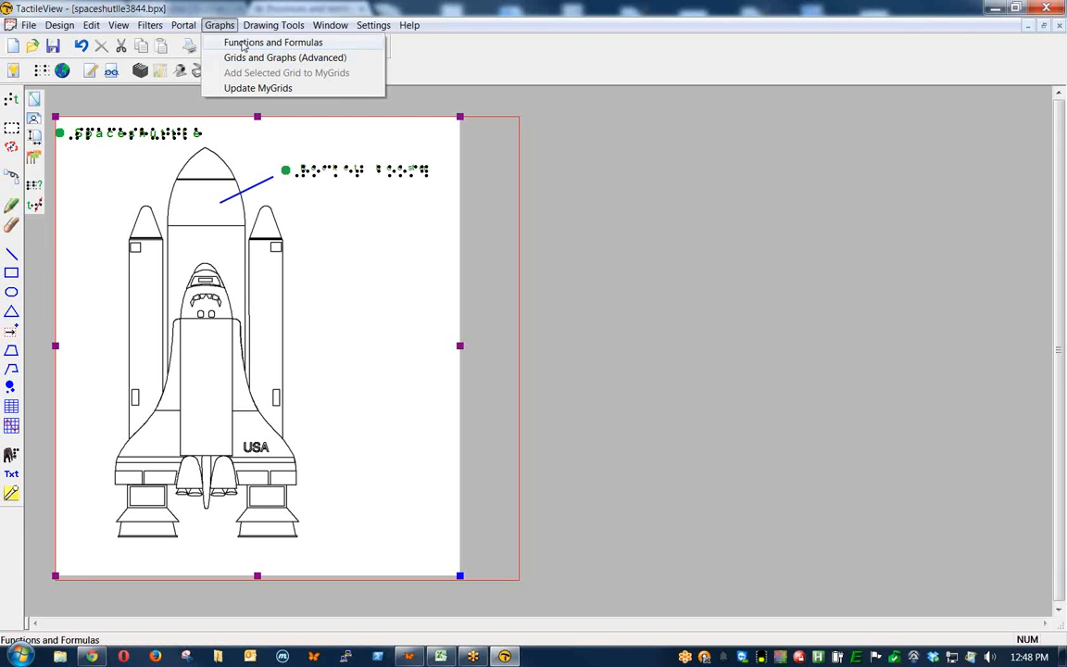
pyautogui.click(244, 43)
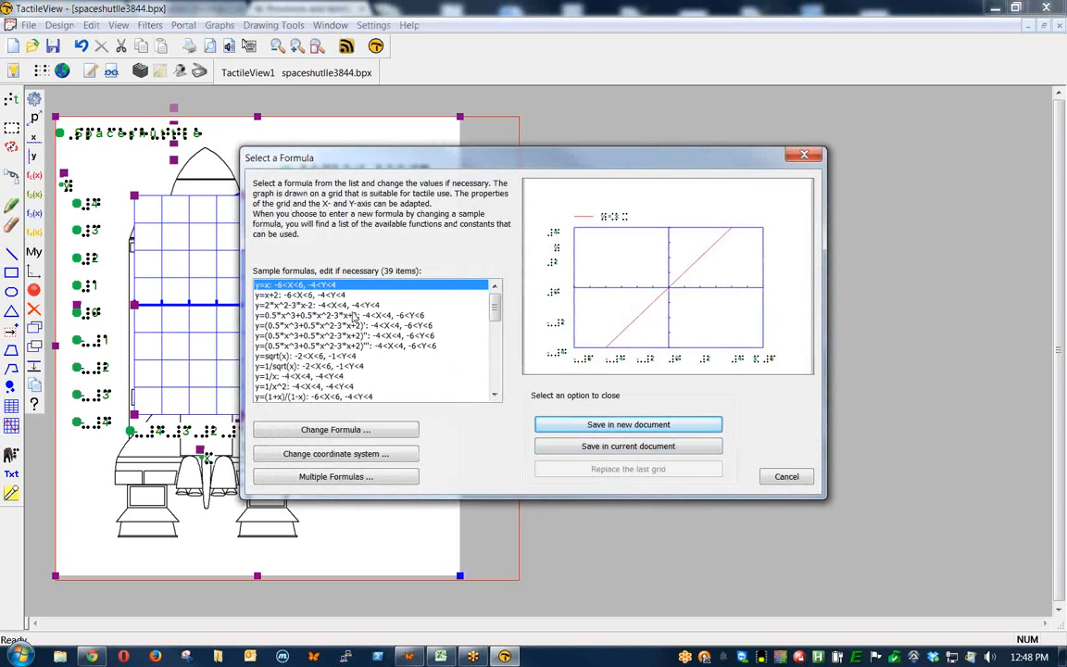
pyautogui.click(285, 306)
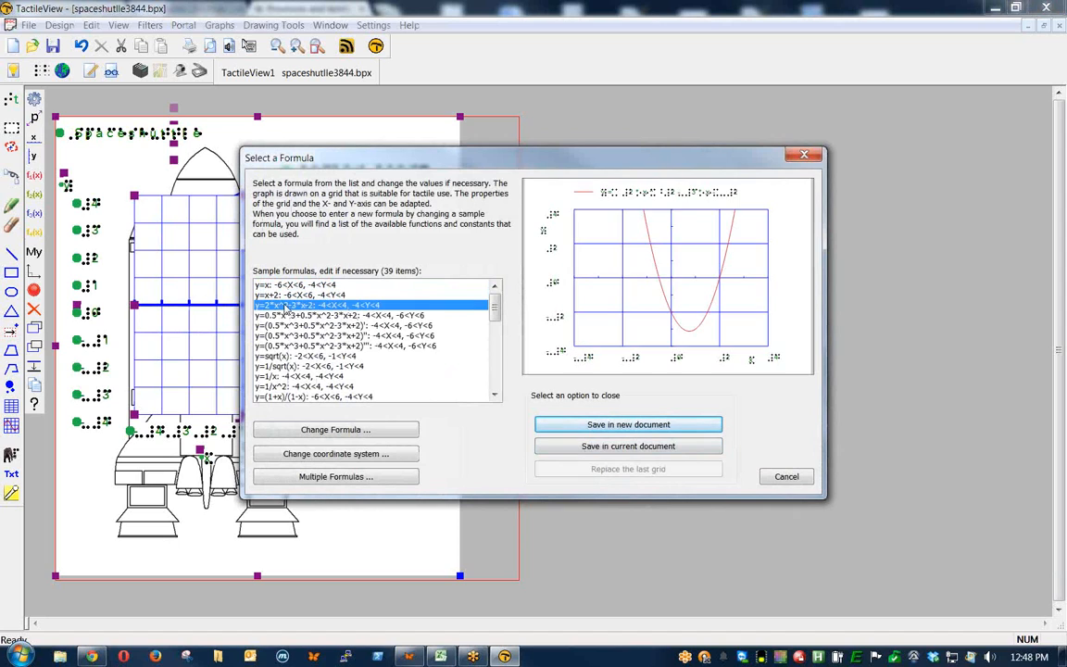
pyautogui.click(287, 316)
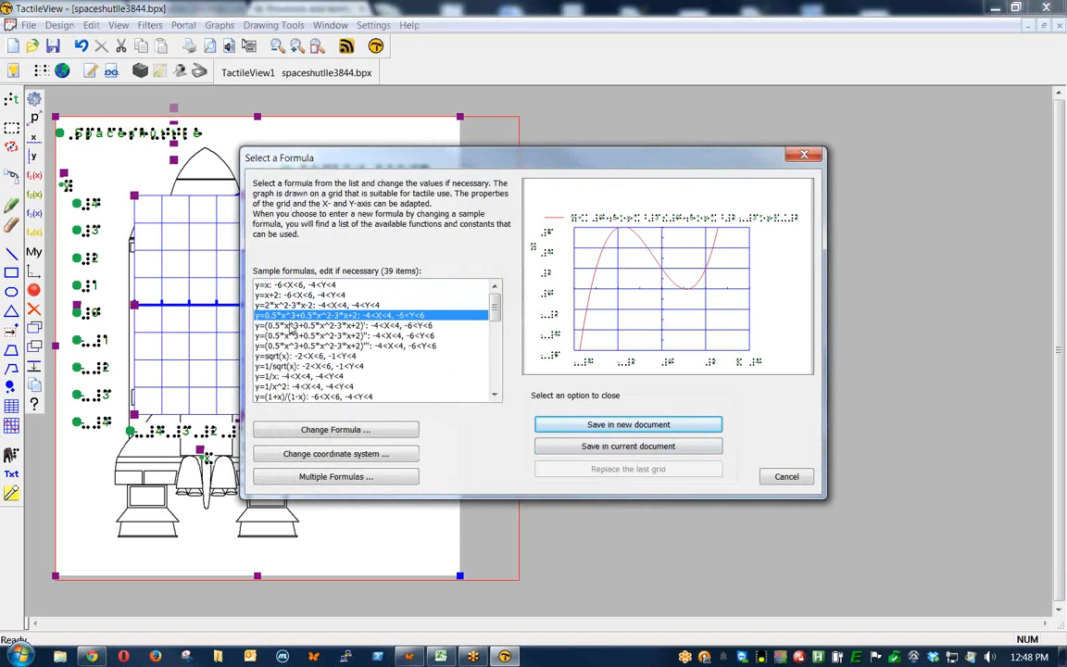
pyautogui.click(290, 326)
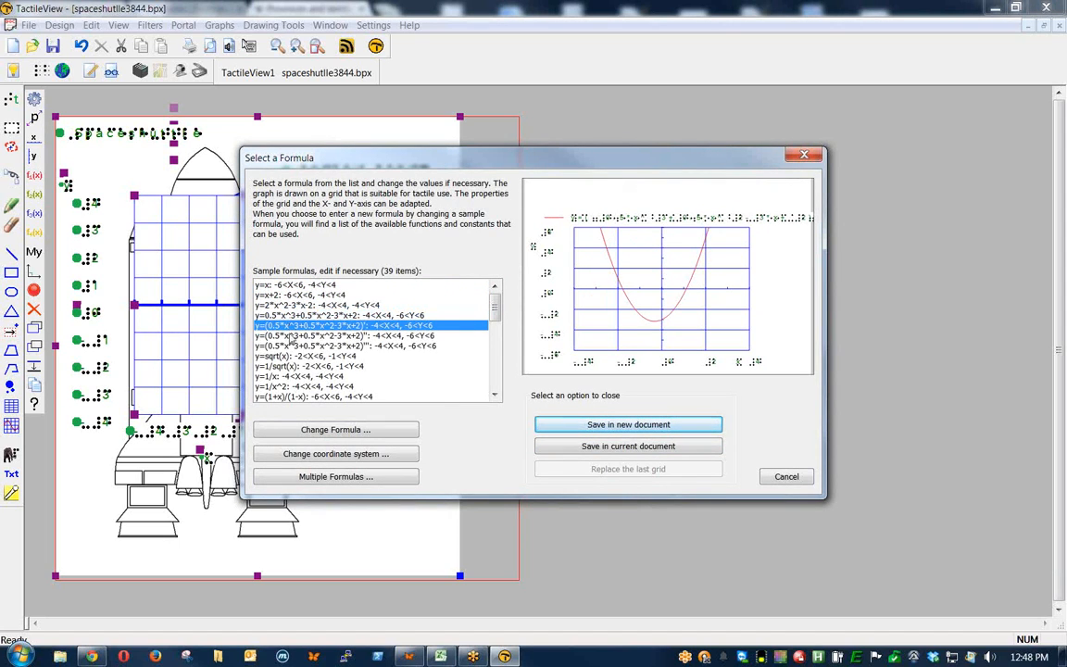
pyautogui.click(292, 336)
pyautogui.click(294, 346)
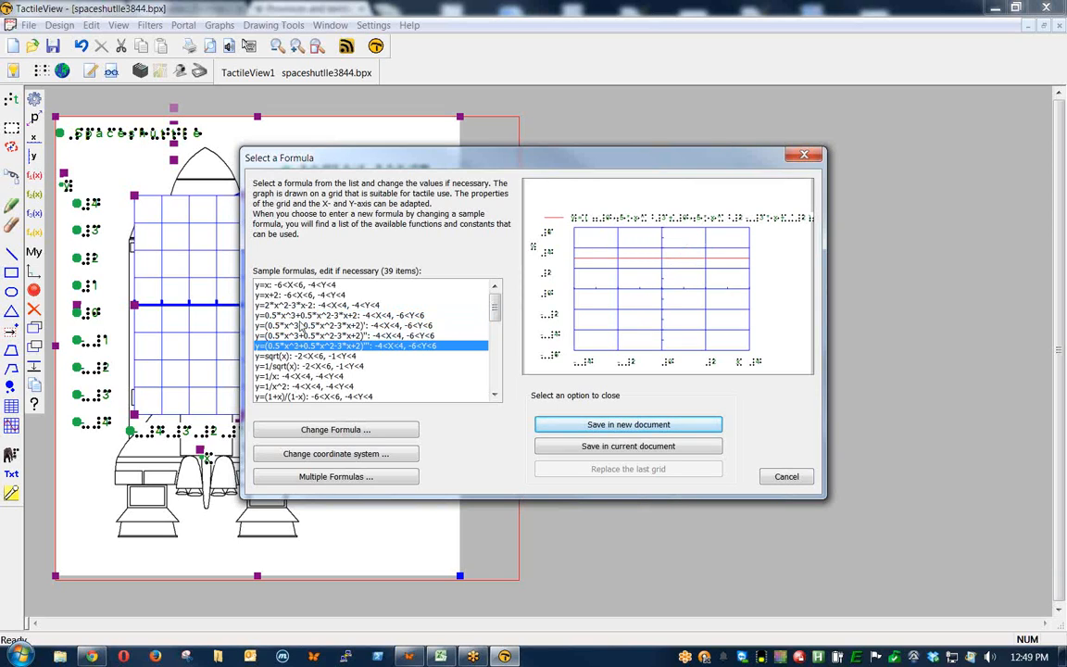
pyautogui.click(303, 285)
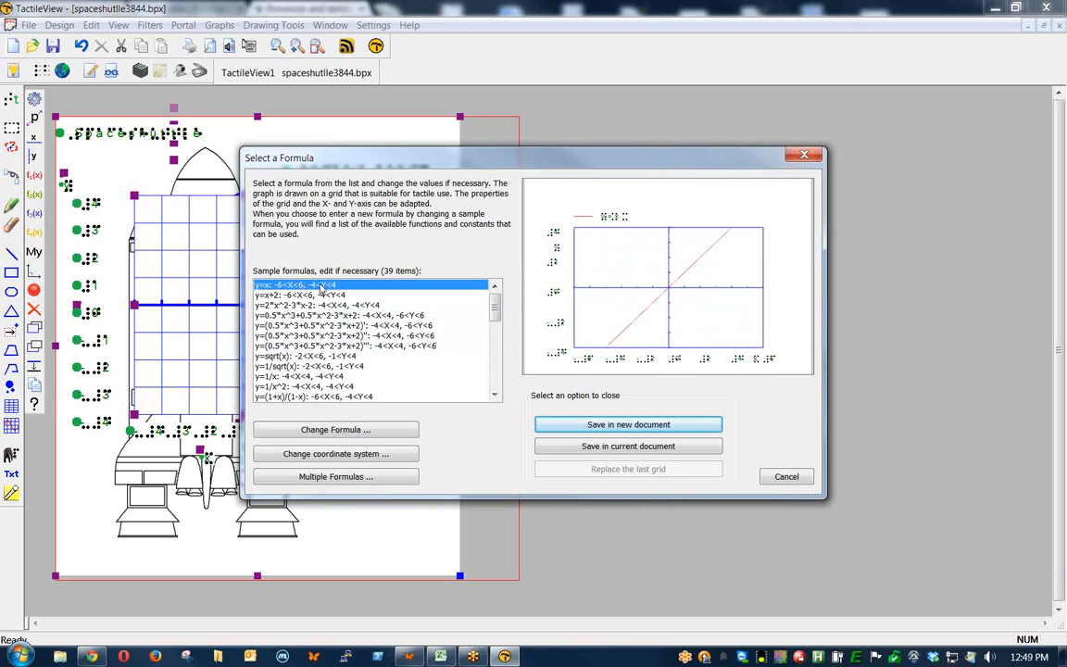
# Examine the formula editor for y=x and its list of available operators and functions, leaving without changes
pyautogui.click(326, 432)
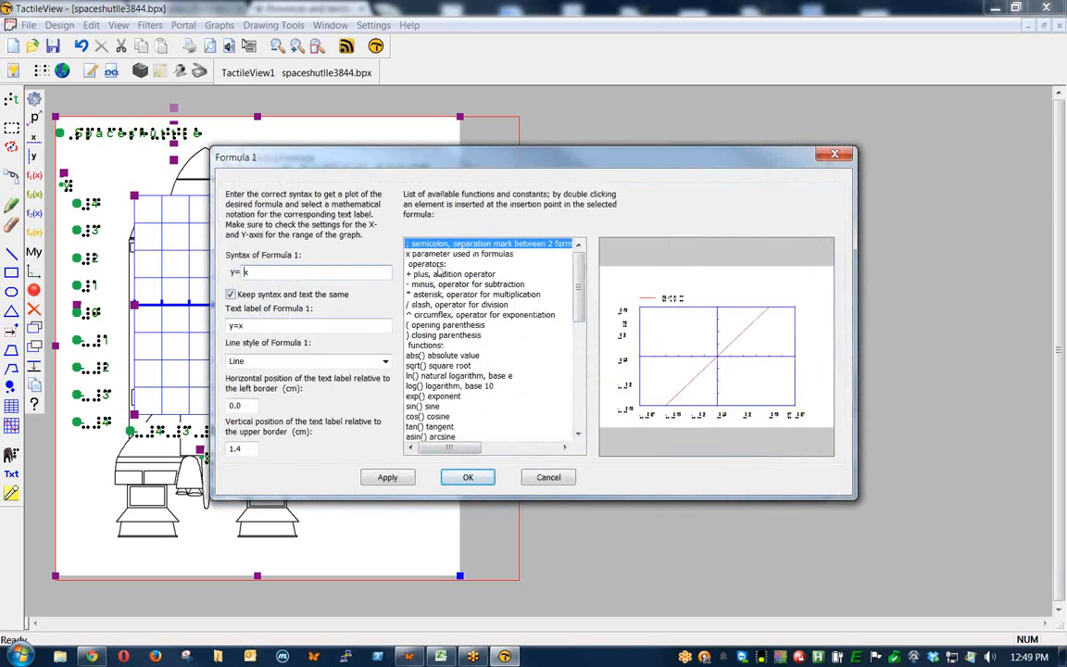
pyautogui.scroll(-2, 574, 313)
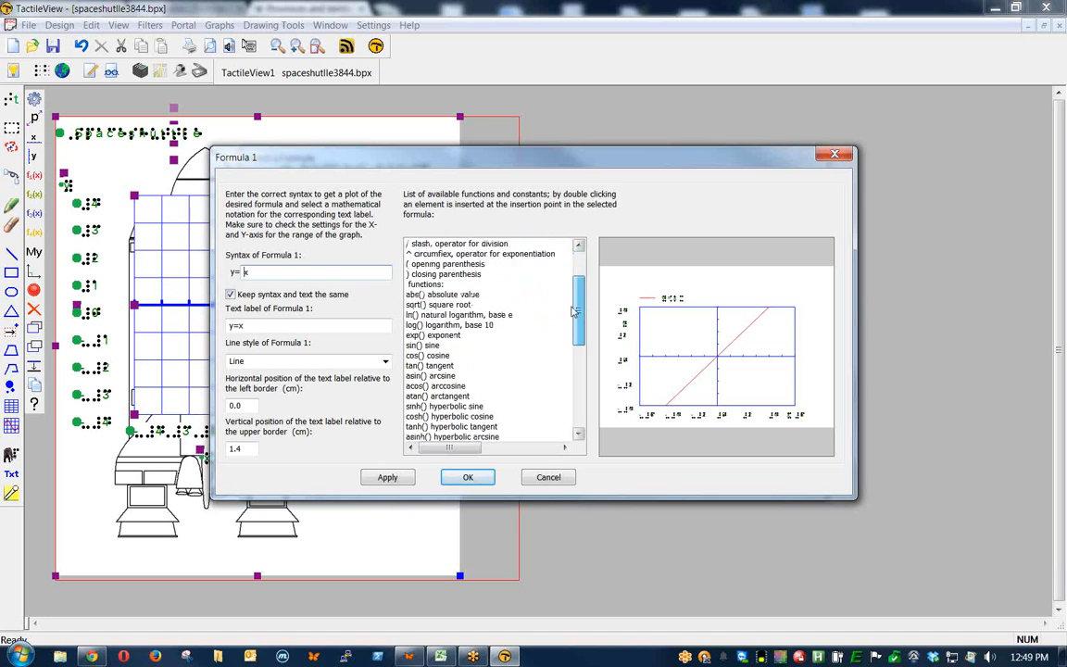
pyautogui.moveTo(573, 307); pyautogui.dragTo(562, 218)
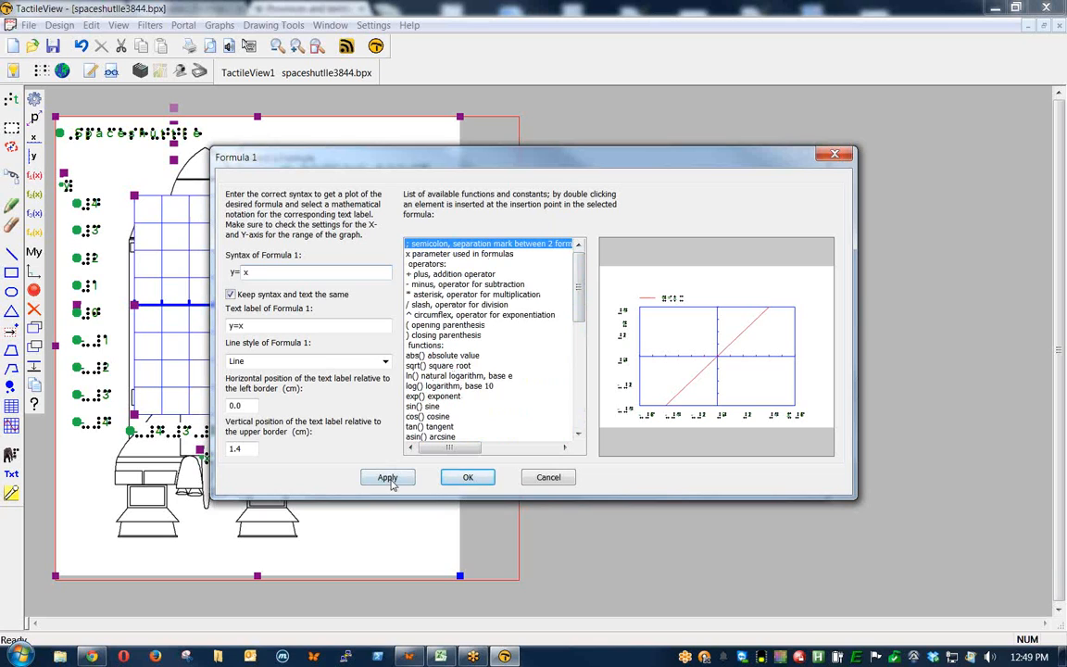
pyautogui.click(556, 478)
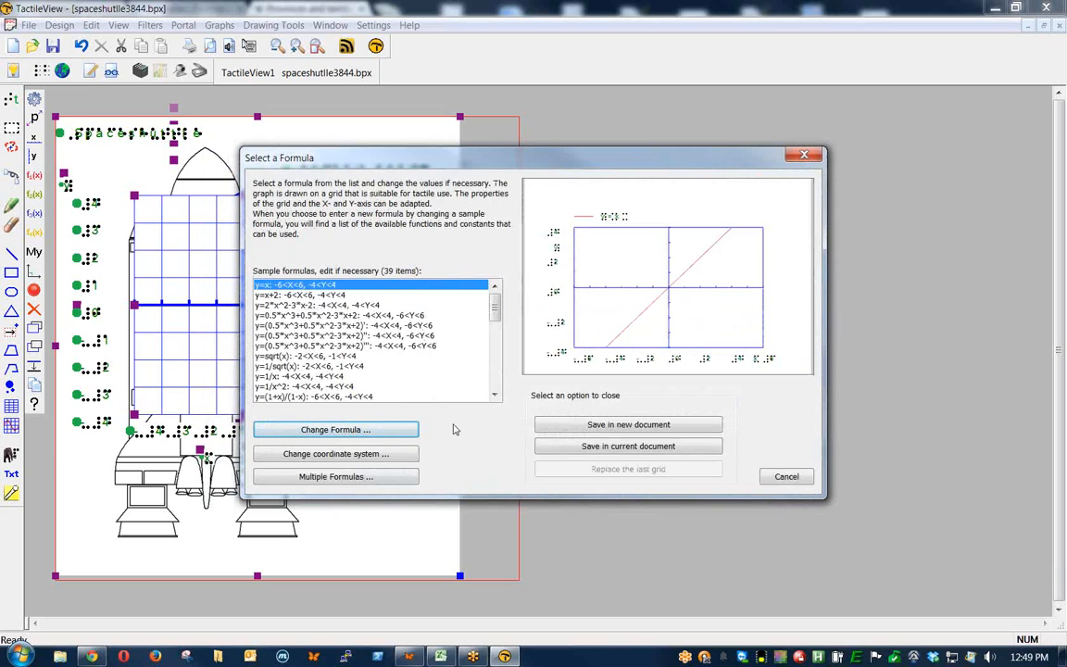
# Save the y=x graph in a new document and check its print preview
pyautogui.click(611, 427)
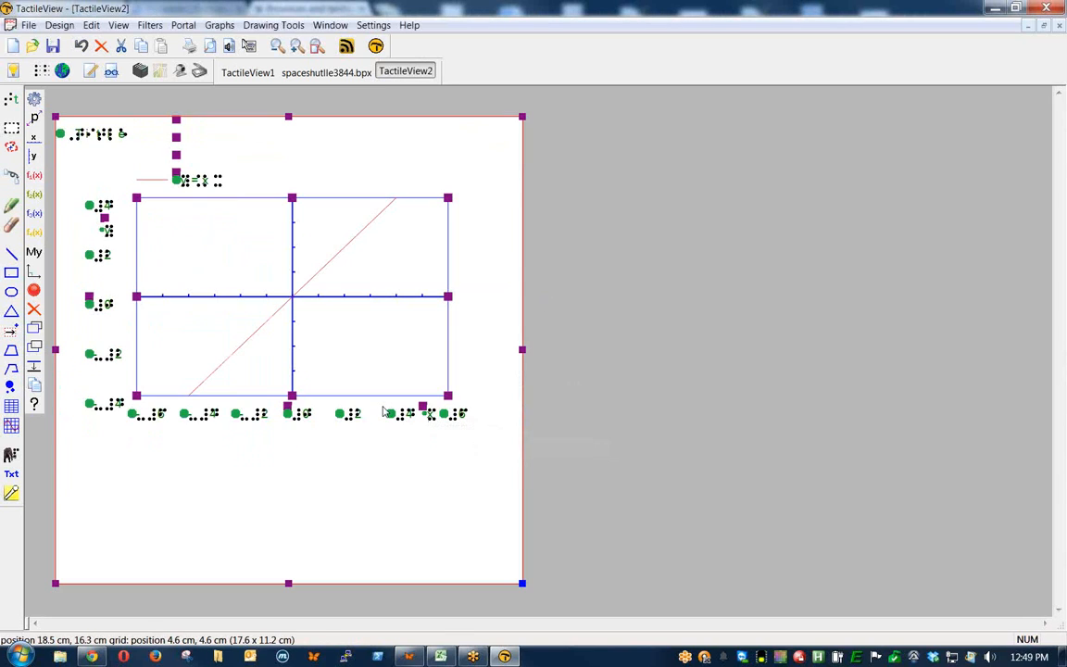
pyautogui.click(210, 48)
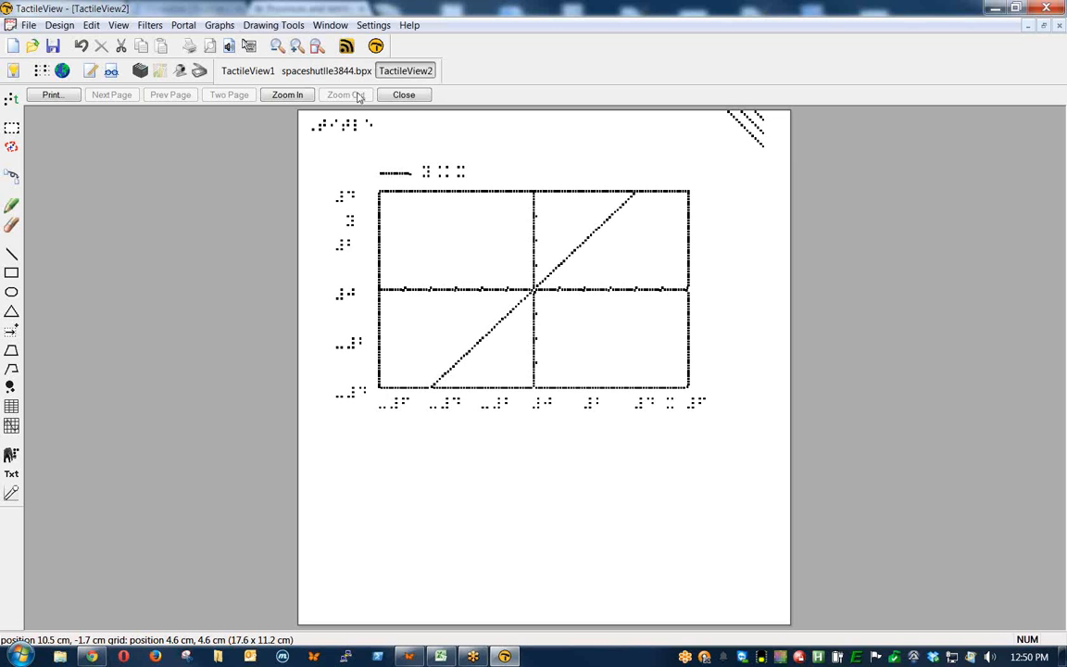
pyautogui.click(389, 94)
# Save the Grid 1 Graph paper sample in a new document, enlarge the grid to about 20.9 x 22.9 cm, and check its print preview
pyautogui.click(220, 25)
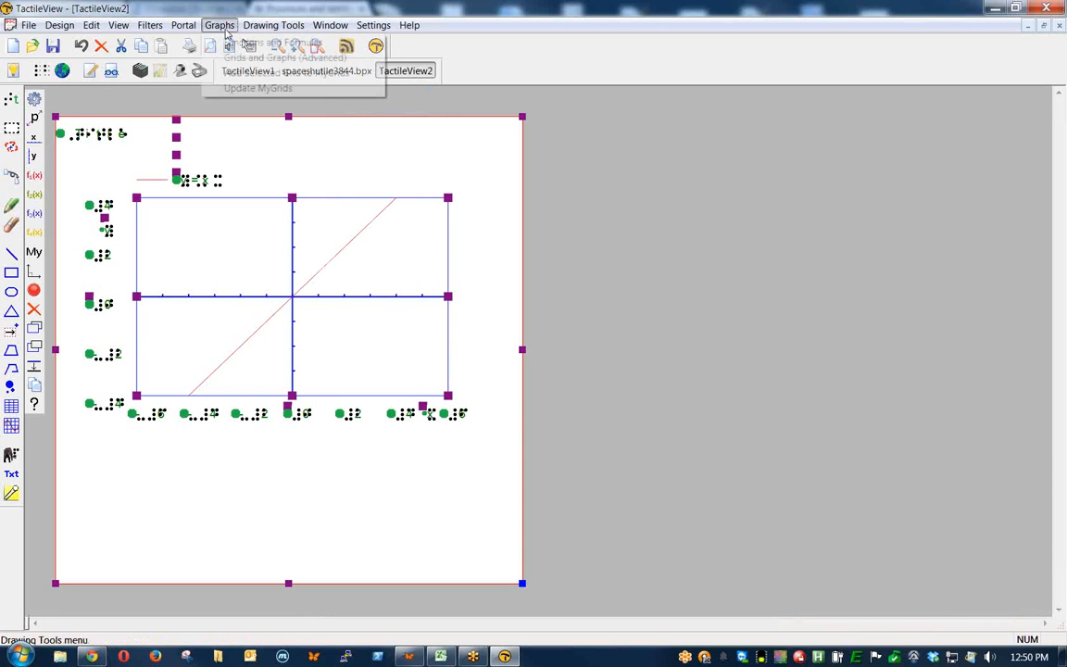
pyautogui.click(236, 58)
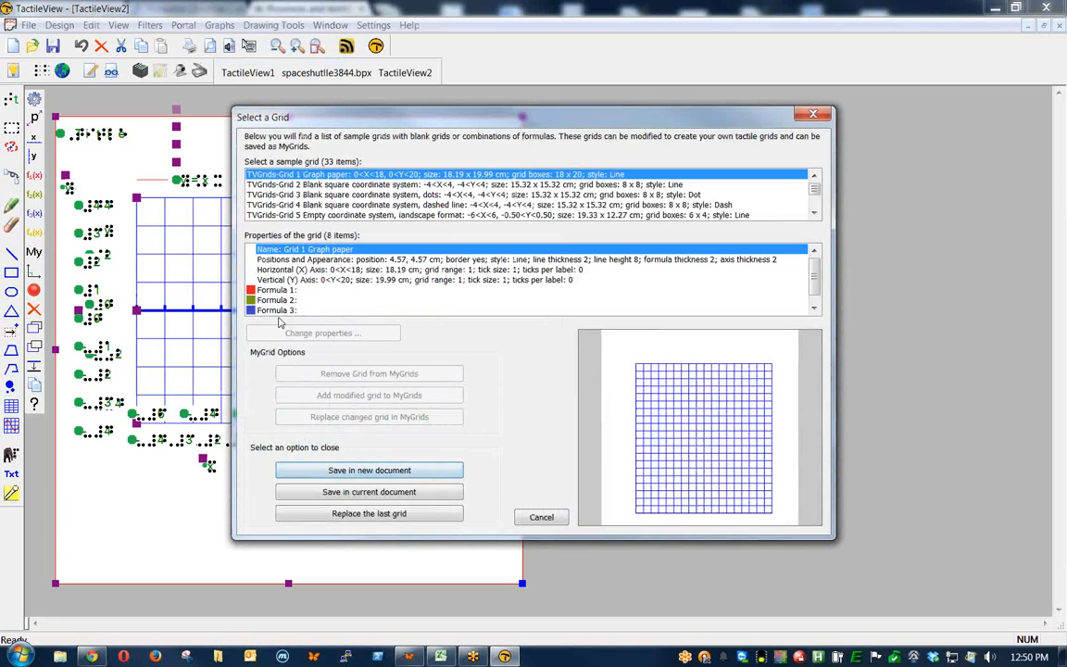
pyautogui.click(395, 470)
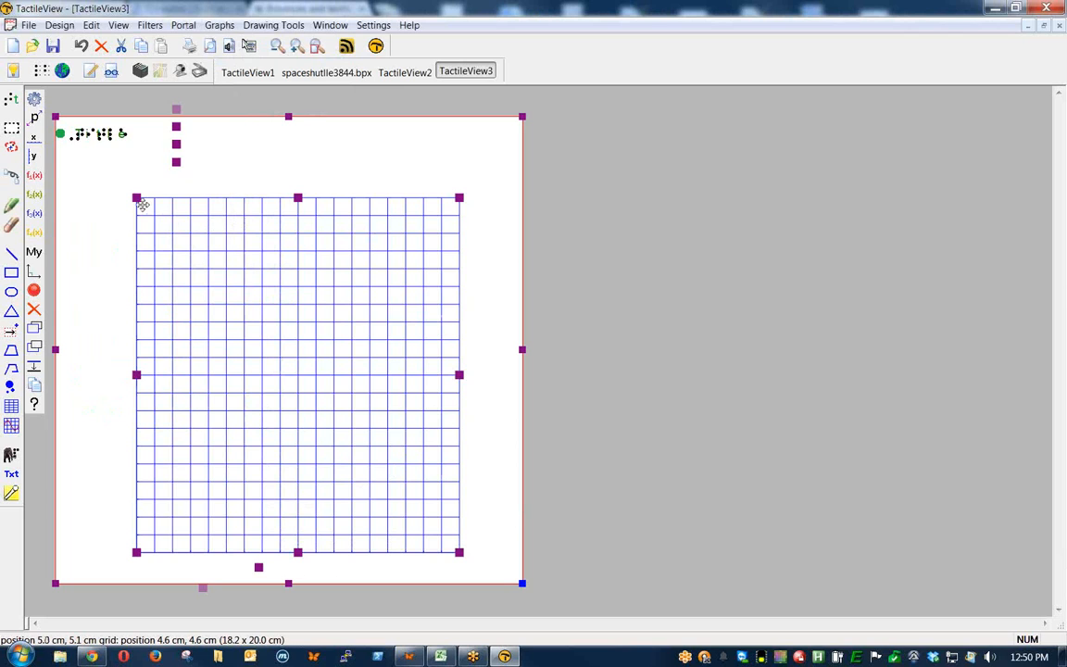
pyautogui.moveTo(136, 200); pyautogui.dragTo(89, 199)
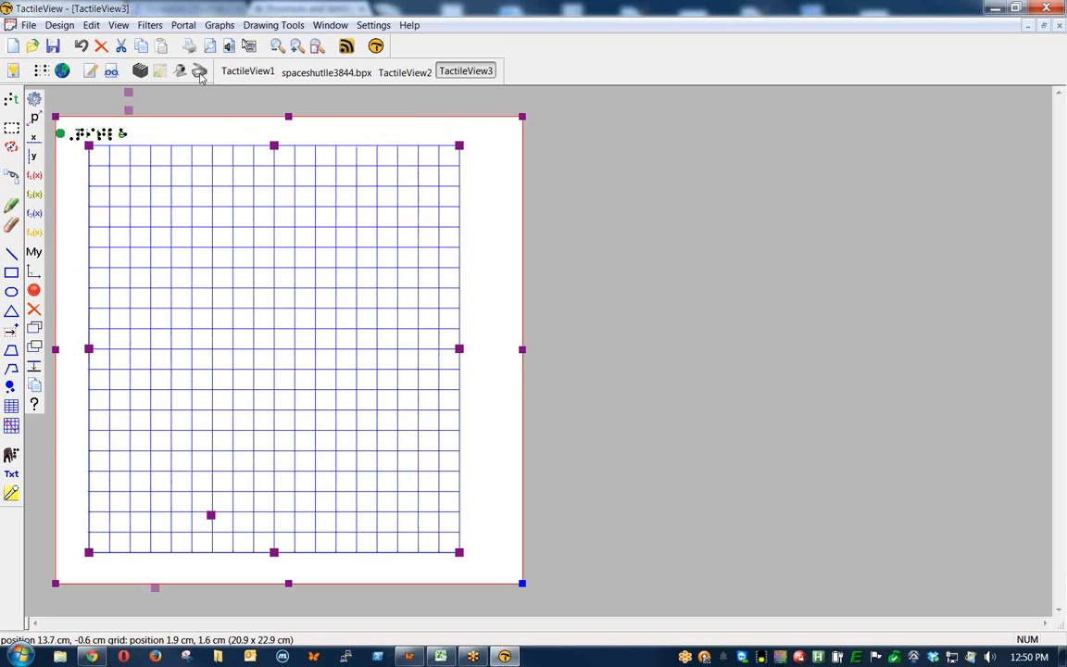
pyautogui.click(212, 46)
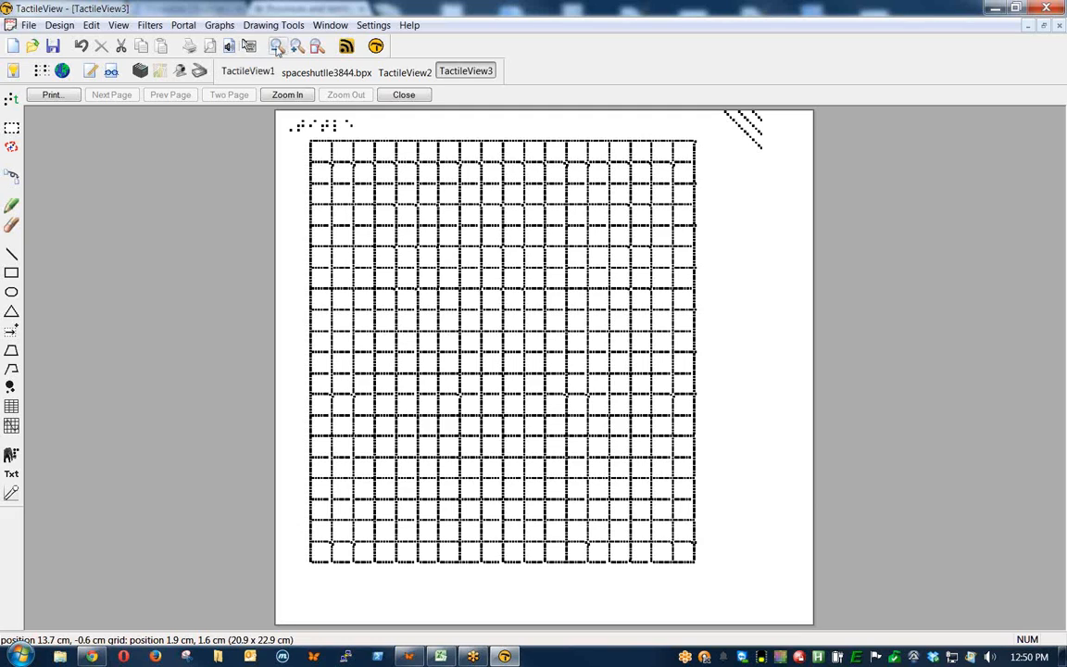
pyautogui.click(403, 95)
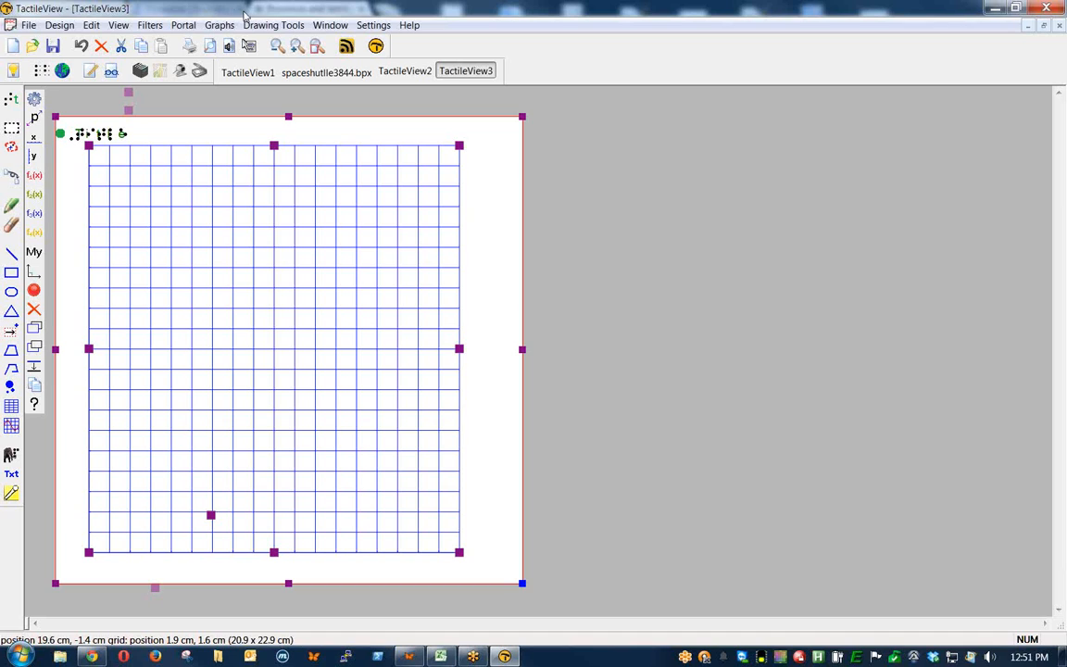
# Review the Speech settings for voices, text label languages and audio labels, leaving without changes
pyautogui.click(359, 25)
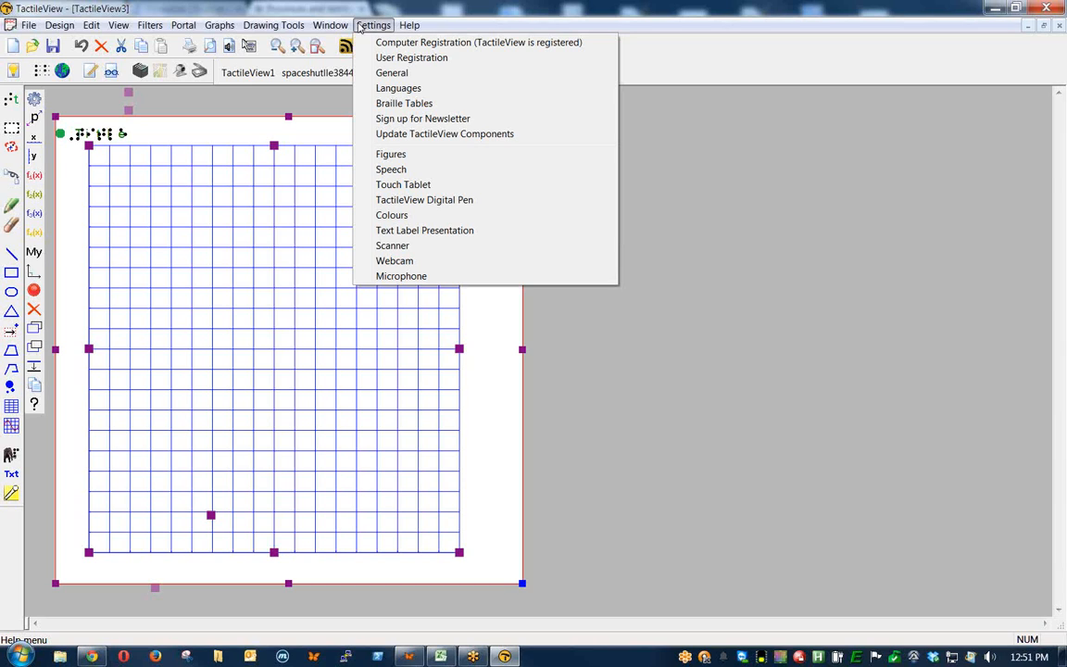
pyautogui.click(428, 170)
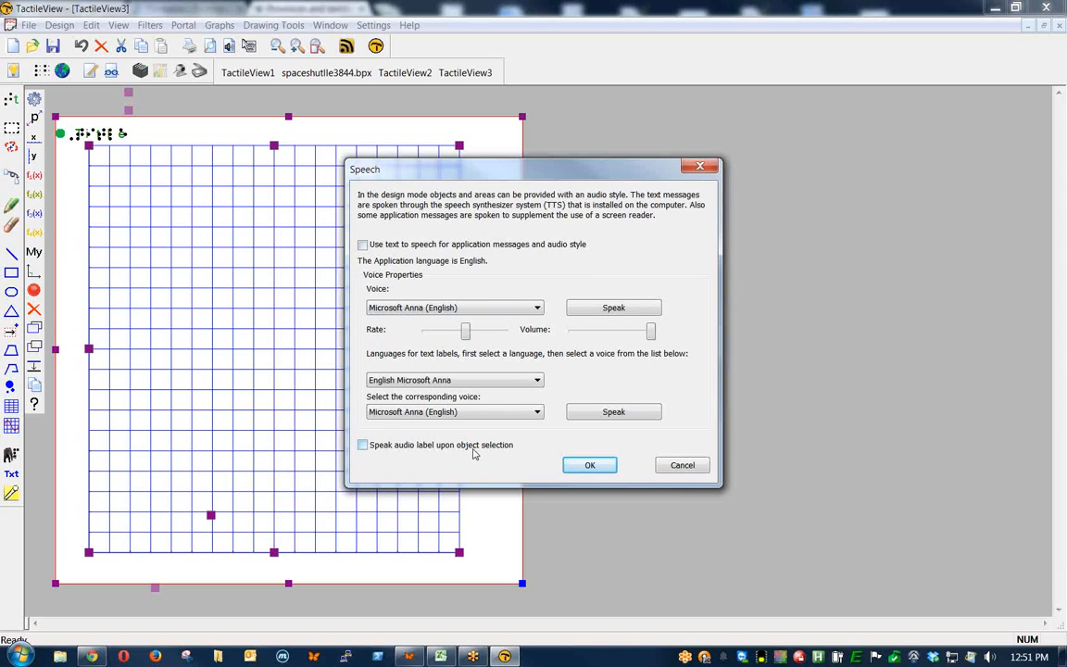
pyautogui.click(676, 465)
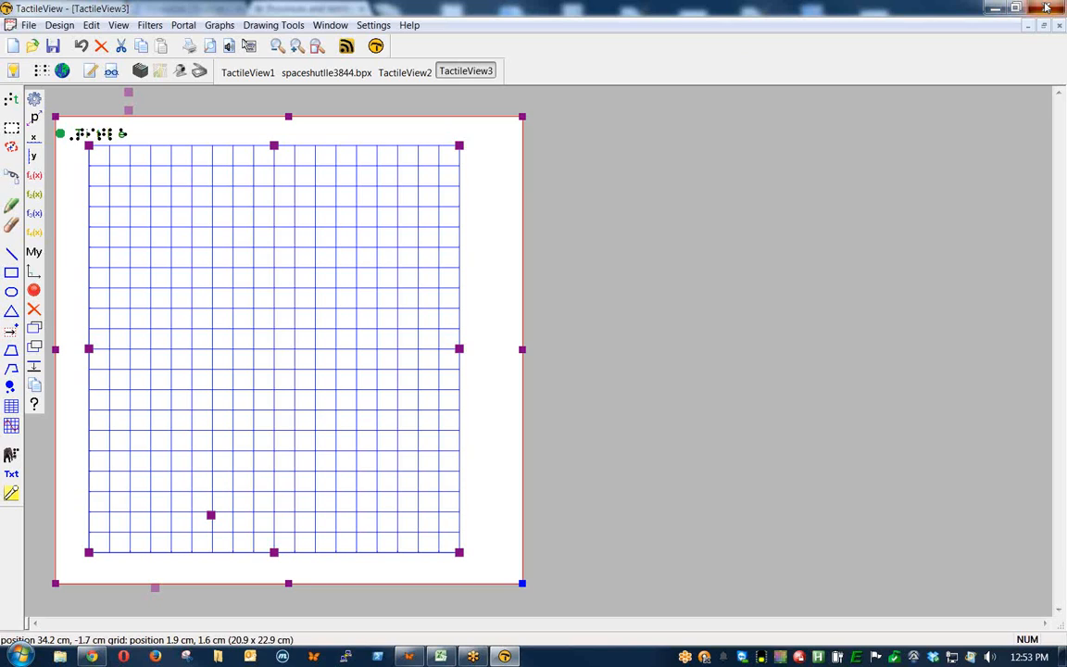
# Switch to Chrome and open the TactileView Graphic Design Software page from the Thinkable product listing
pyautogui.click(996, 7)
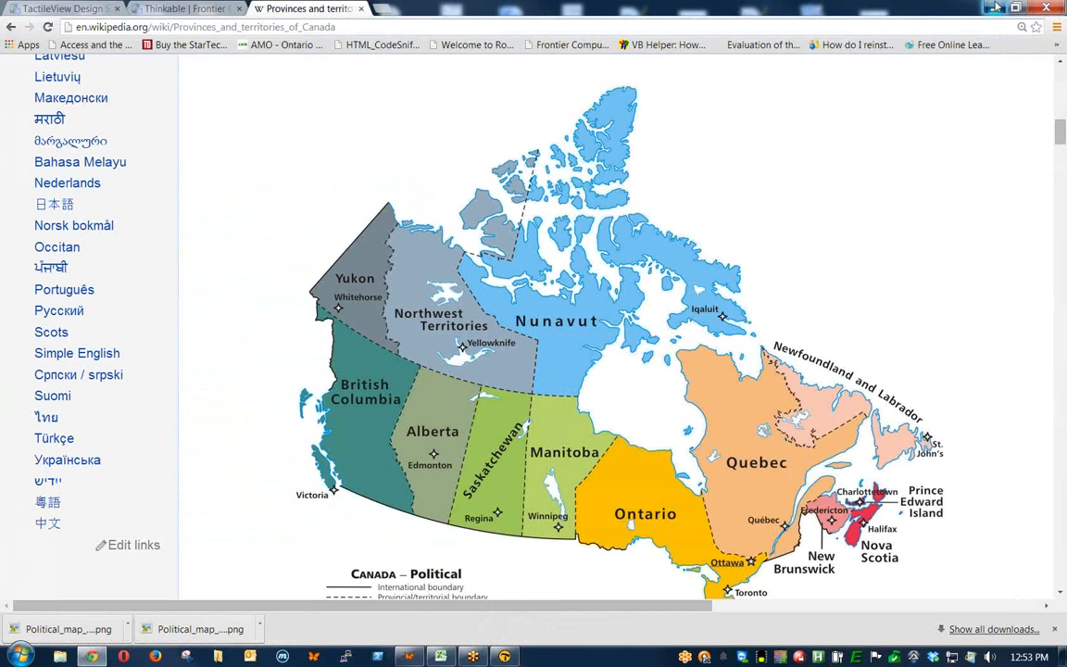
pyautogui.click(996, 7)
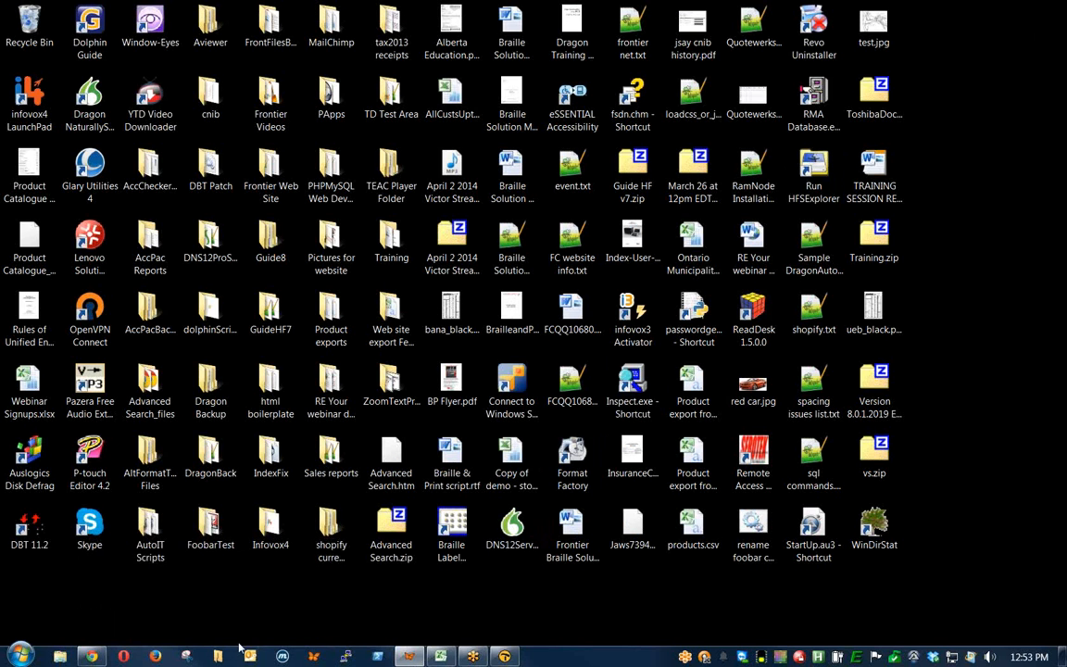
pyautogui.click(92, 656)
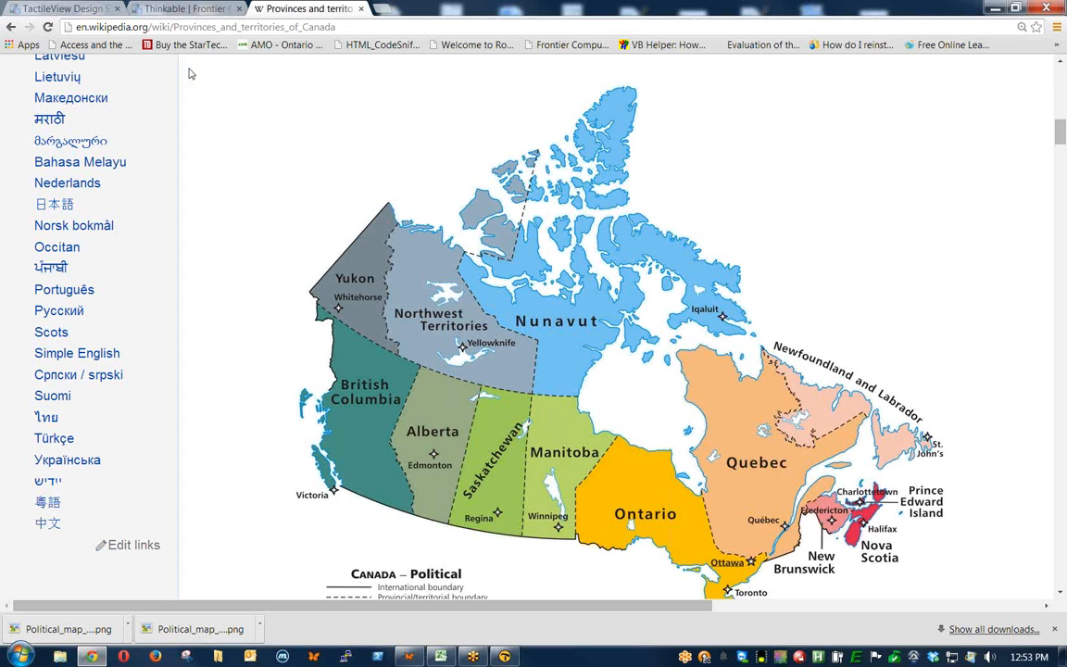
pyautogui.click(154, 9)
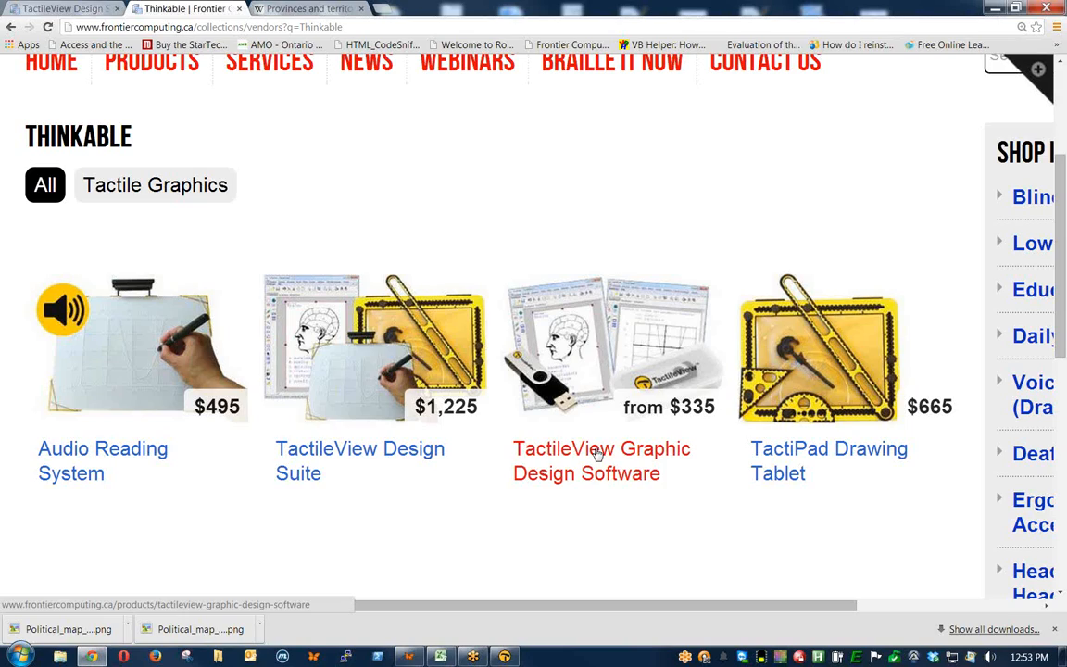
pyautogui.click(599, 452)
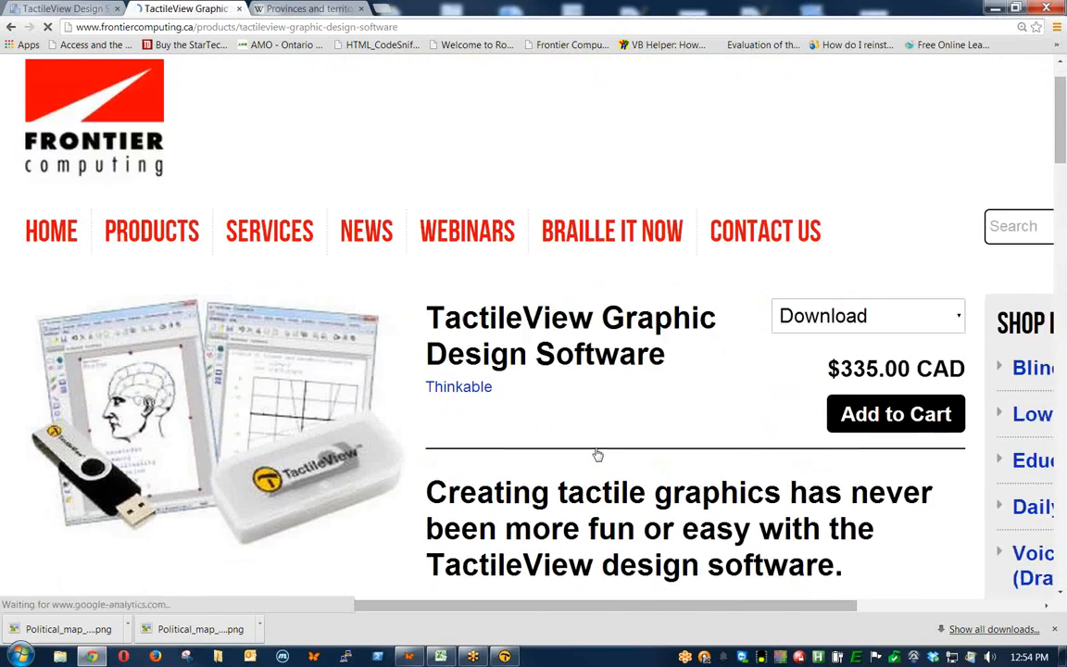
# Read the product page's feature descriptions, free trial offer, compatibility and delivery notes, and return to the purchase options
pyautogui.scroll(-3, 599, 454)
pyautogui.scroll(-8, 598, 452)
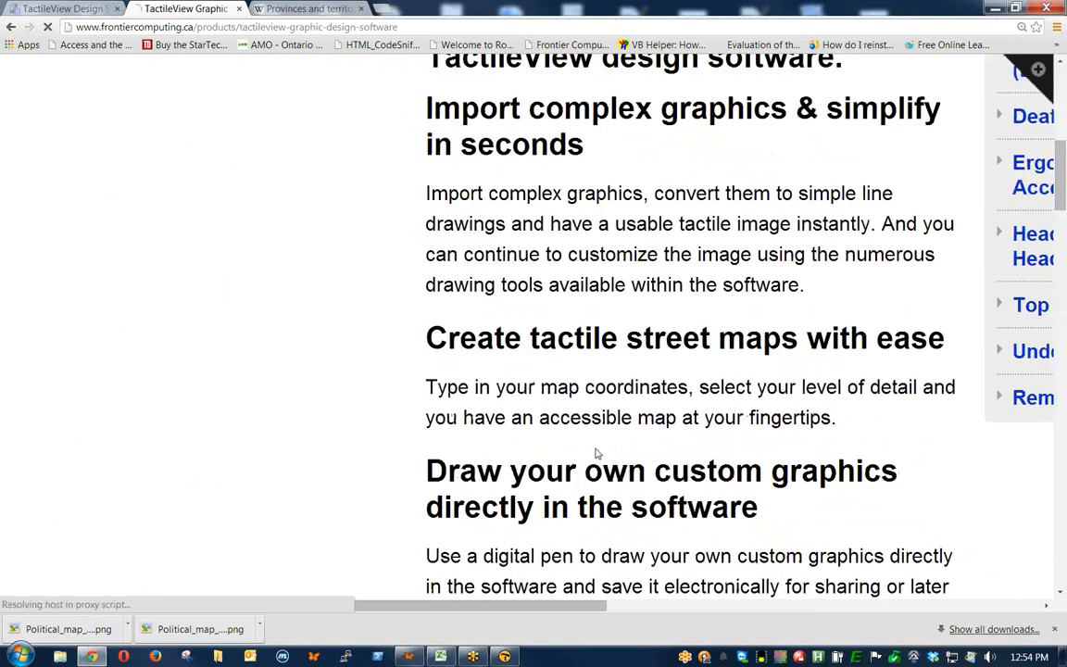
pyautogui.scroll(-5, 597, 452)
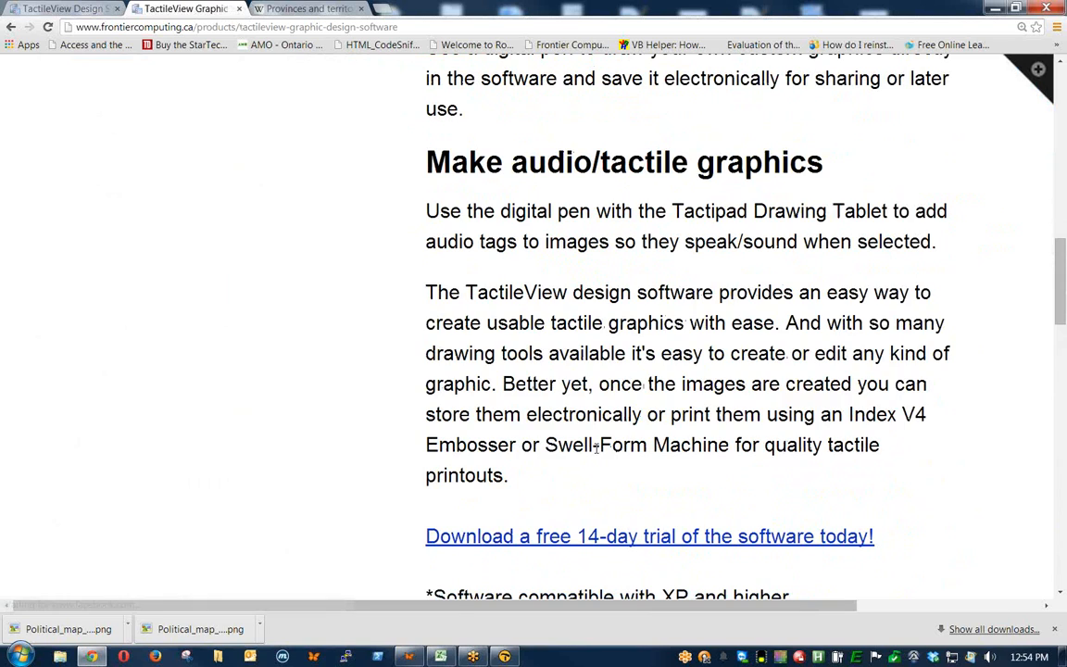
pyautogui.scroll(-2, 597, 446)
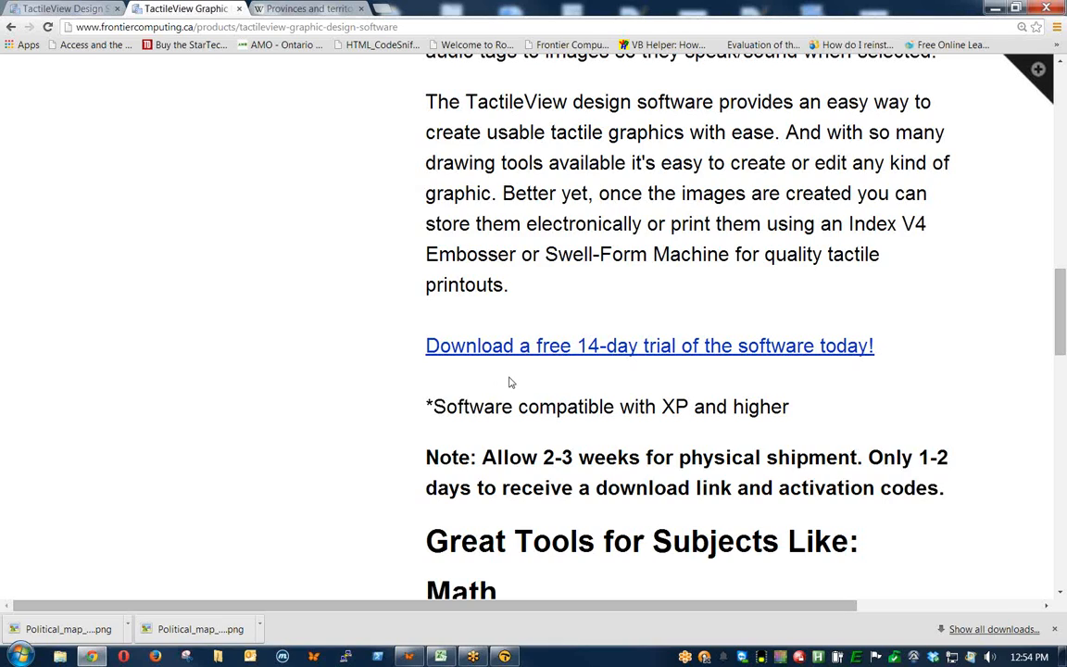
pyautogui.scroll(10, 509, 381)
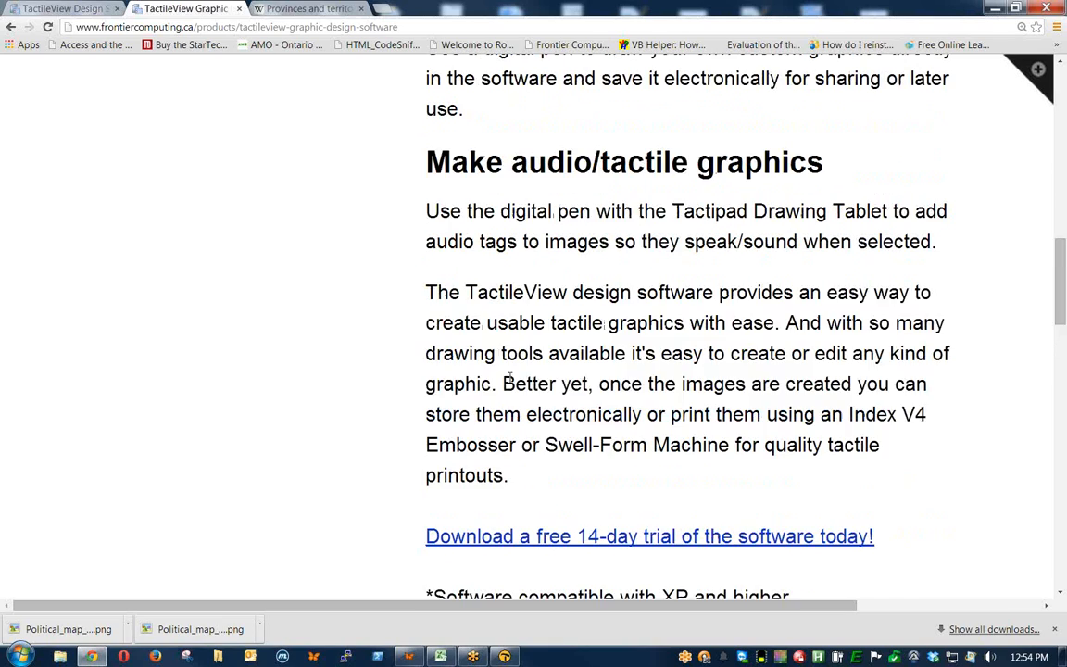
pyautogui.scroll(2, 509, 382)
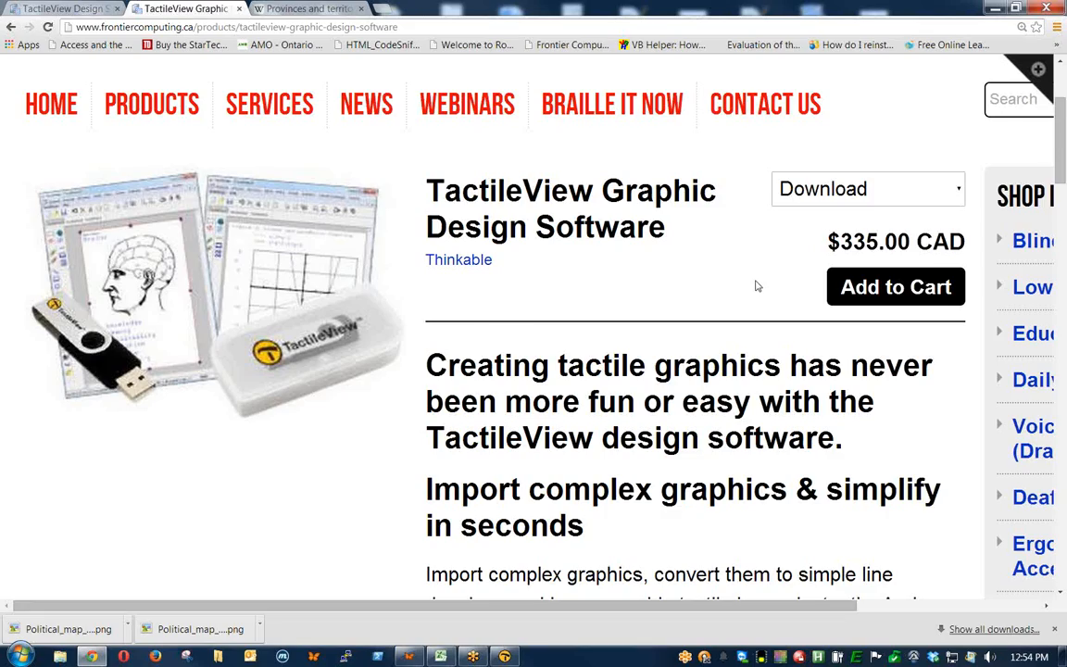
pyautogui.scroll(-2, 756, 286)
pyautogui.scroll(-7, 756, 286)
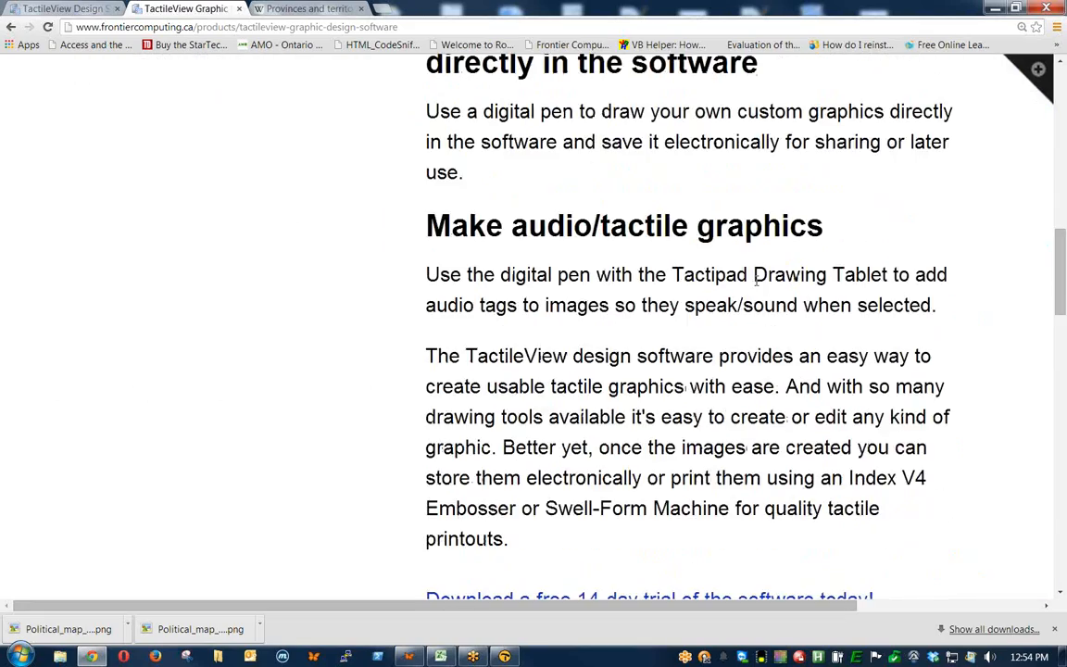
pyautogui.scroll(8, 756, 282)
pyautogui.scroll(2, 734, 309)
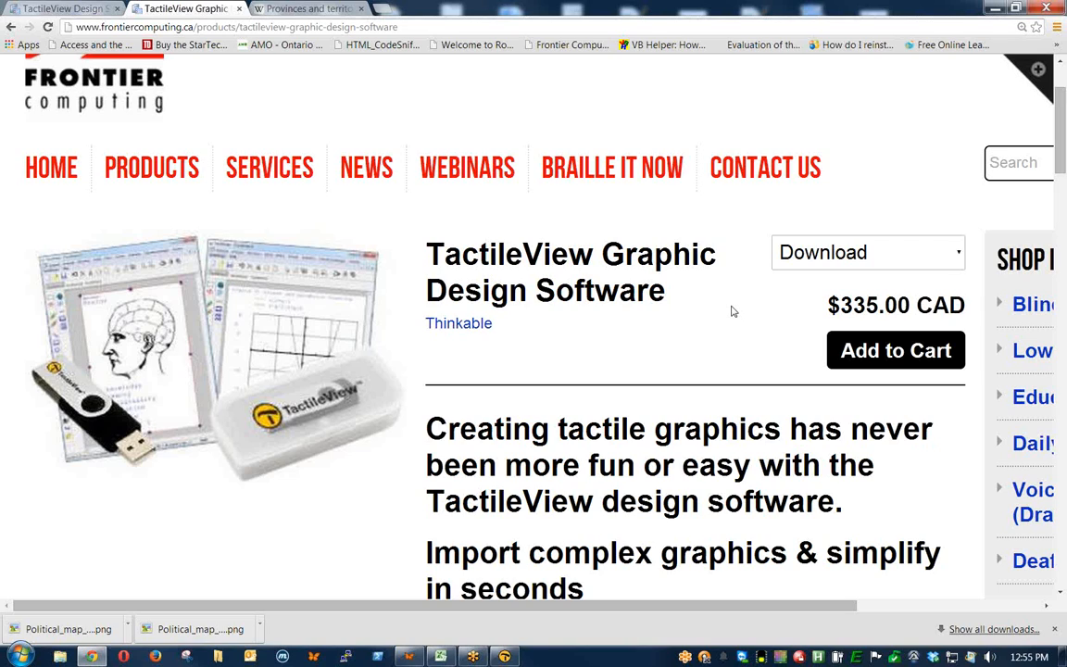
# Return to the Thinkable vendor listing and look over its tactile graphics products and prices
pyautogui.click(458, 326)
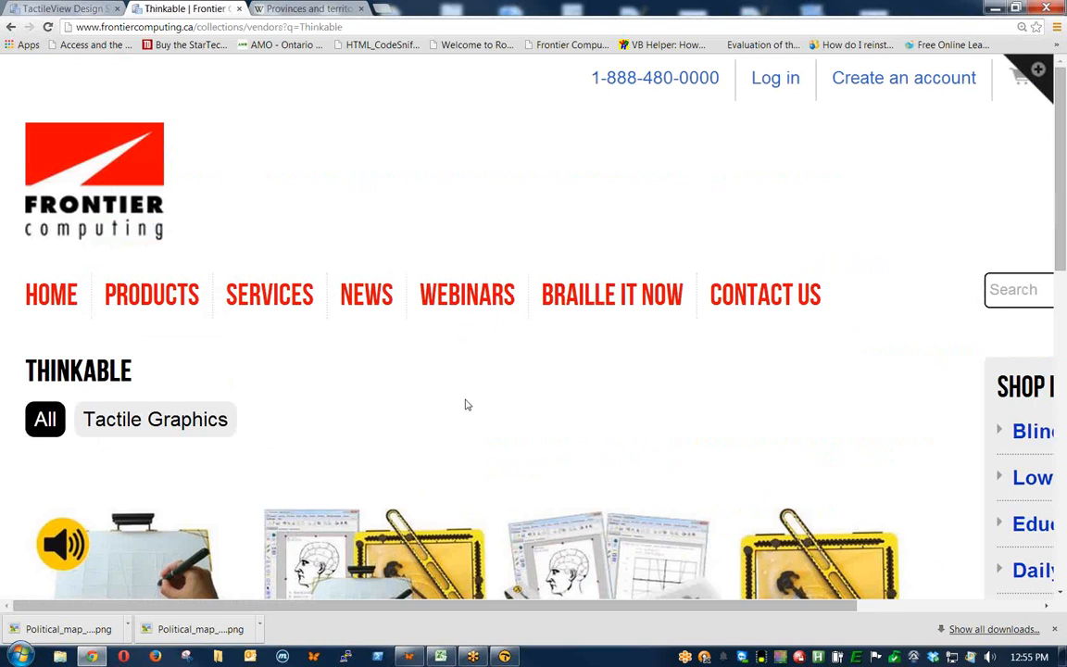
pyautogui.scroll(-3, 467, 405)
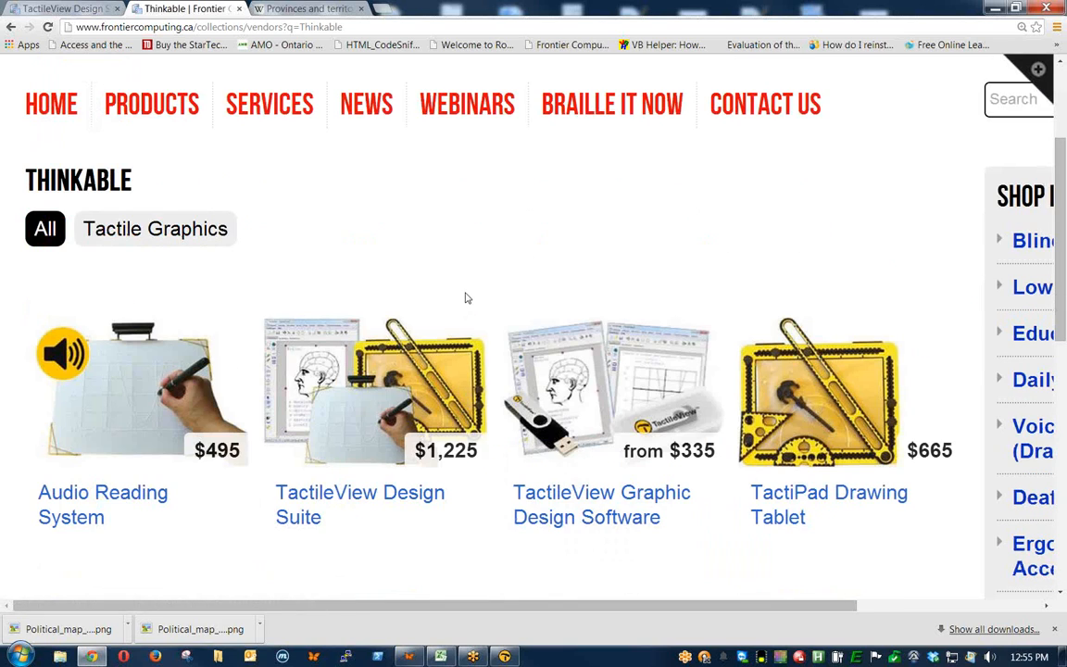
pyautogui.scroll(-1, 467, 297)
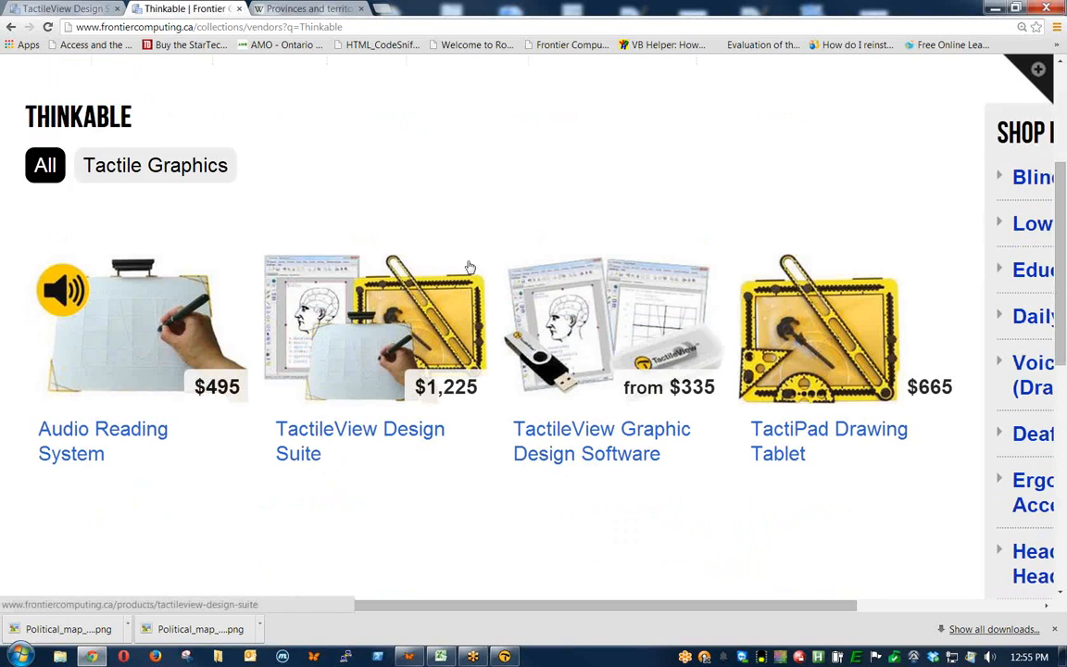